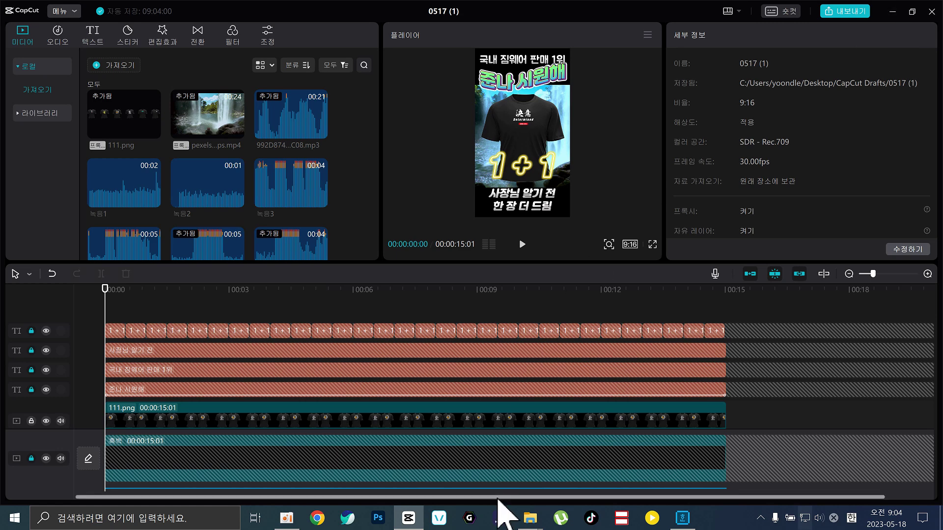
# Open the 샵어패럴 folder, preview the finished sample video 123.mp4 and close the player.
pyautogui.moveTo(521, 521)
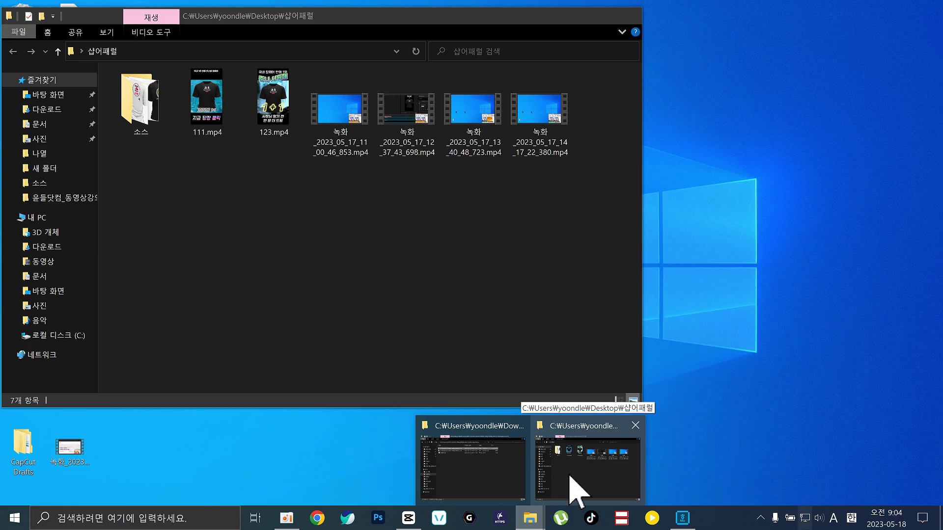
pyautogui.click(577, 486)
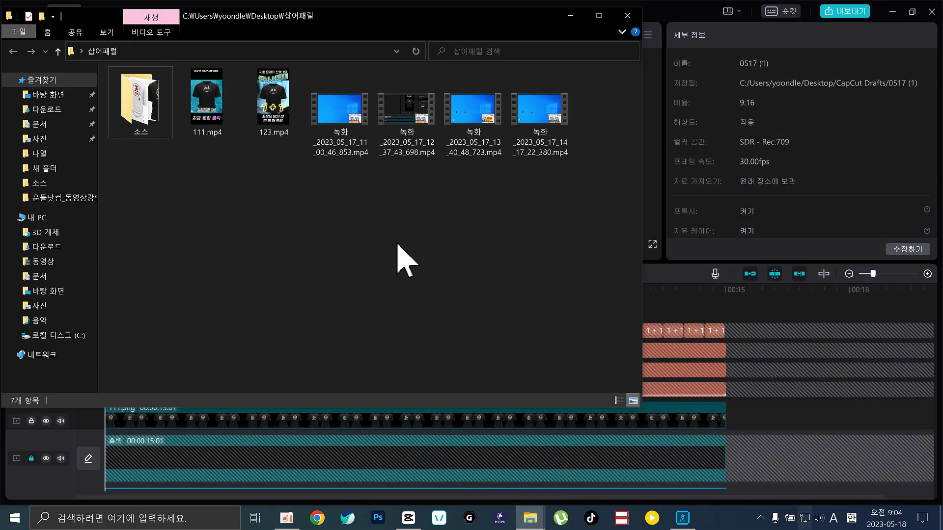
pyautogui.click(262, 105)
pyautogui.click(211, 116)
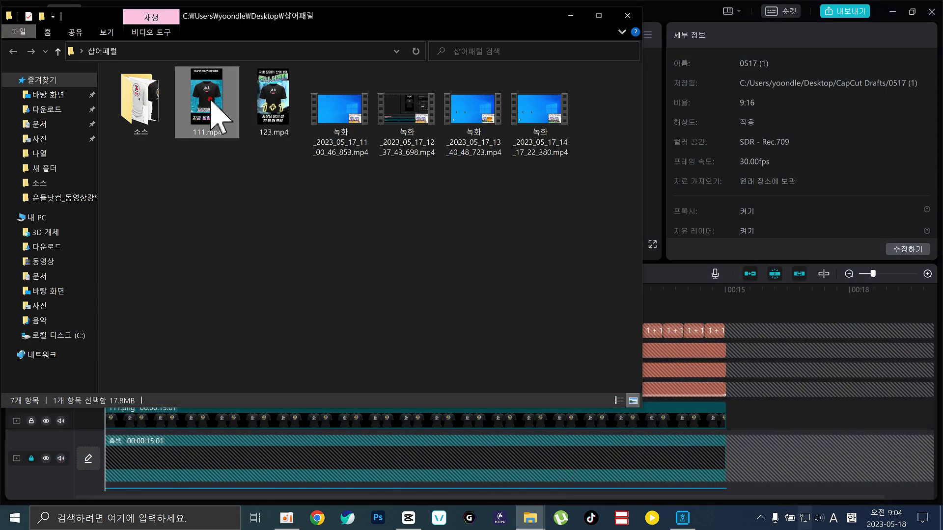
pyautogui.click(275, 107)
pyautogui.doubleClick(278, 106)
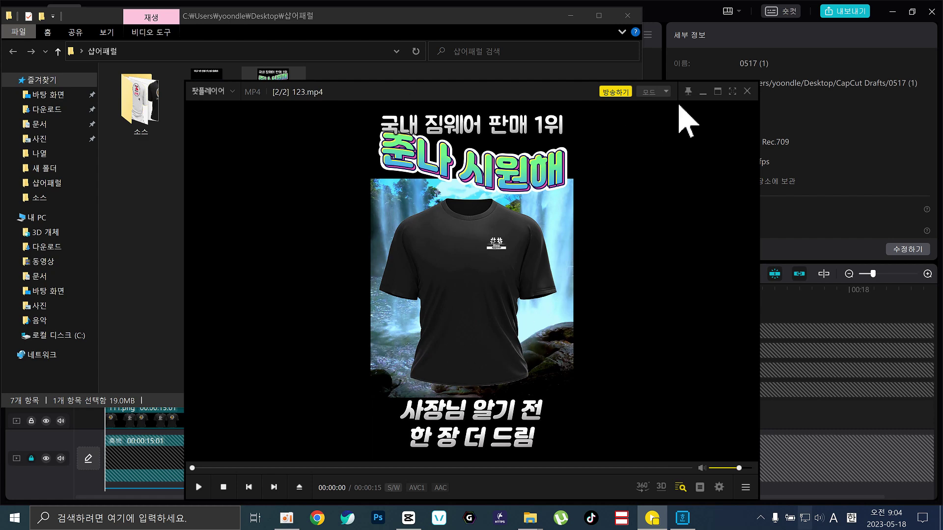
pyautogui.click(747, 91)
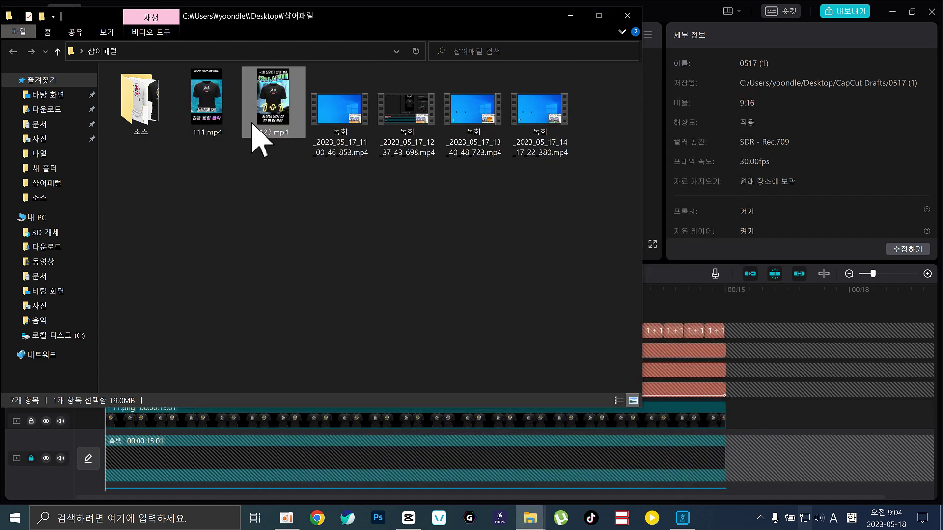
# Play the second sample video 111.mp4, close the player and get back to the editing project.
pyautogui.click(212, 99)
pyautogui.doubleClick(211, 94)
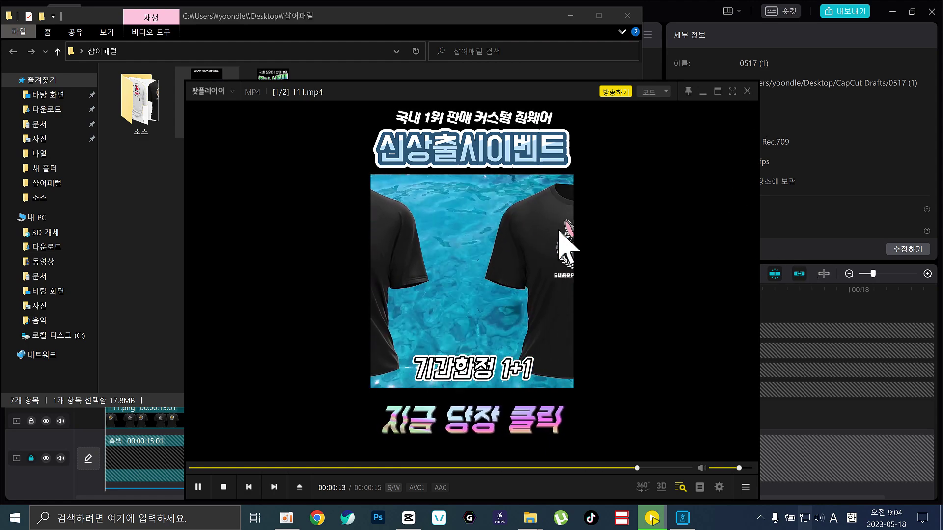
pyautogui.click(748, 94)
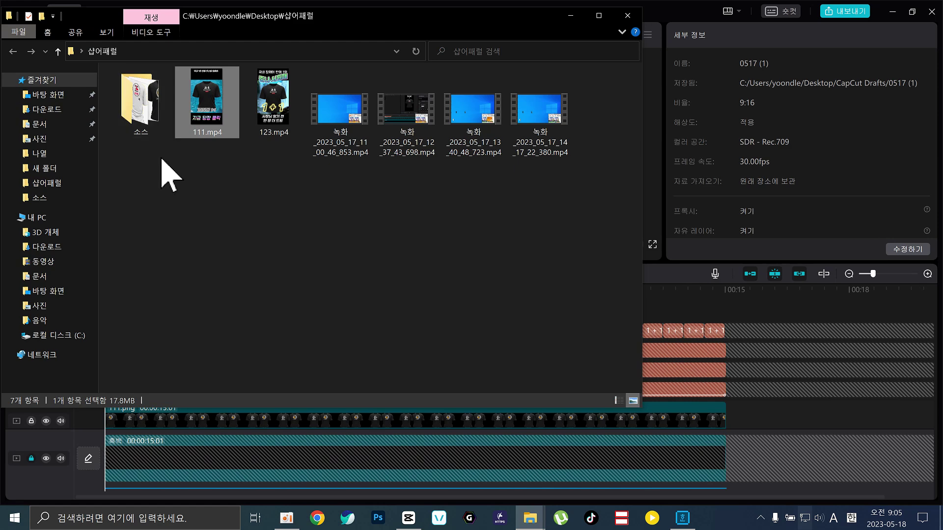
pyautogui.click(572, 16)
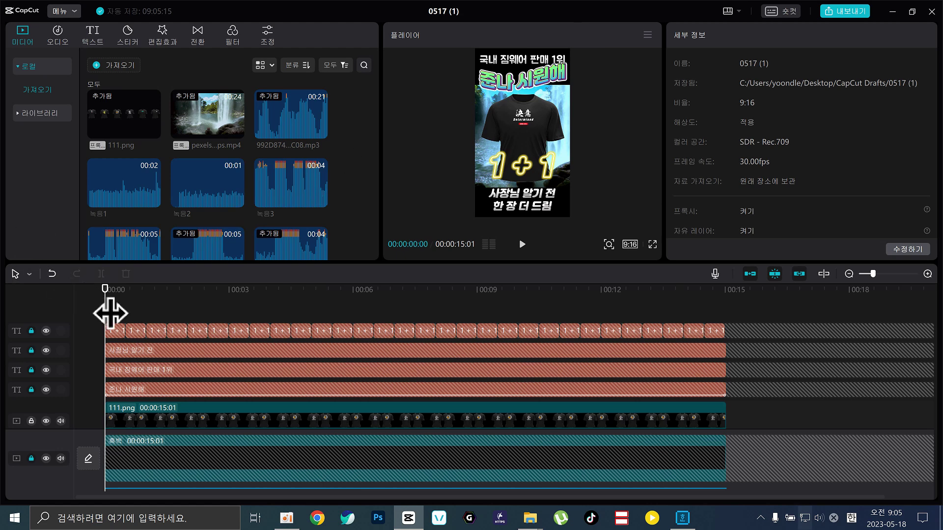
# Scrub through the timeline and inspect the 111.png shirt clip, the waterfall background clip and the text tracks.
pyautogui.moveTo(112, 290); pyautogui.dragTo(637, 307)
pyautogui.press('Home')
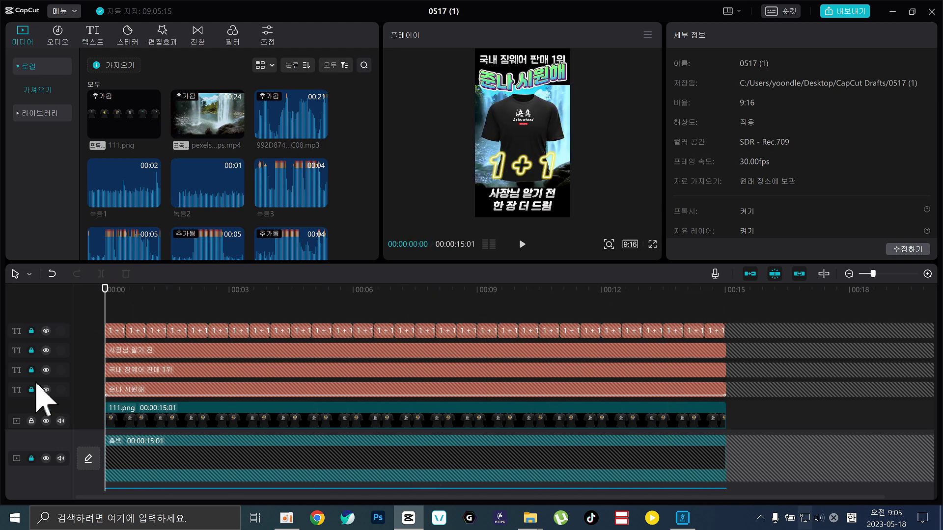
pyautogui.scroll(-2, 132, 423)
pyautogui.click(136, 409)
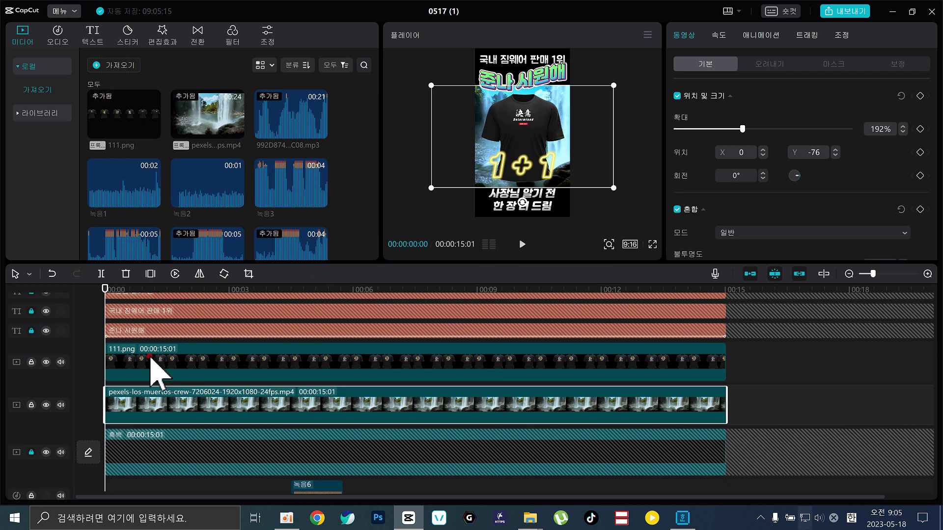
pyautogui.click(151, 362)
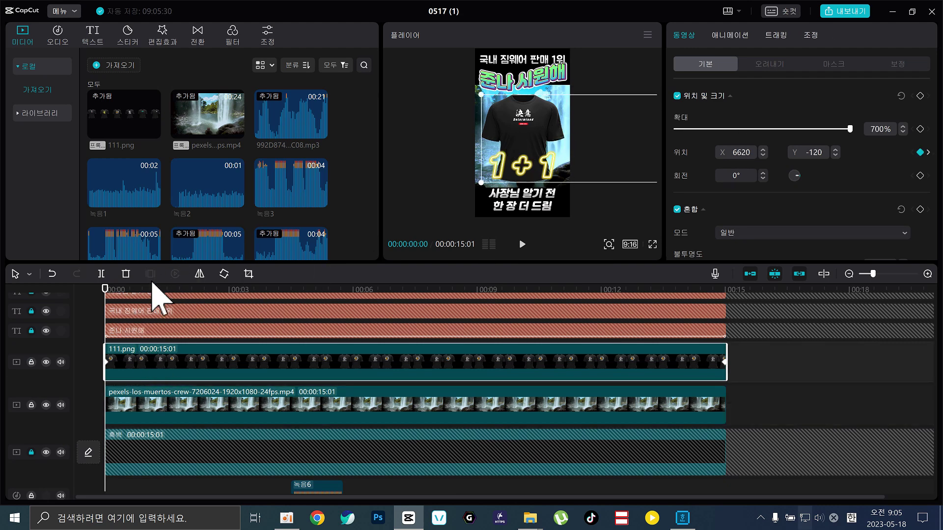
pyautogui.click(161, 290)
pyautogui.moveTo(200, 304); pyautogui.dragTo(456, 326)
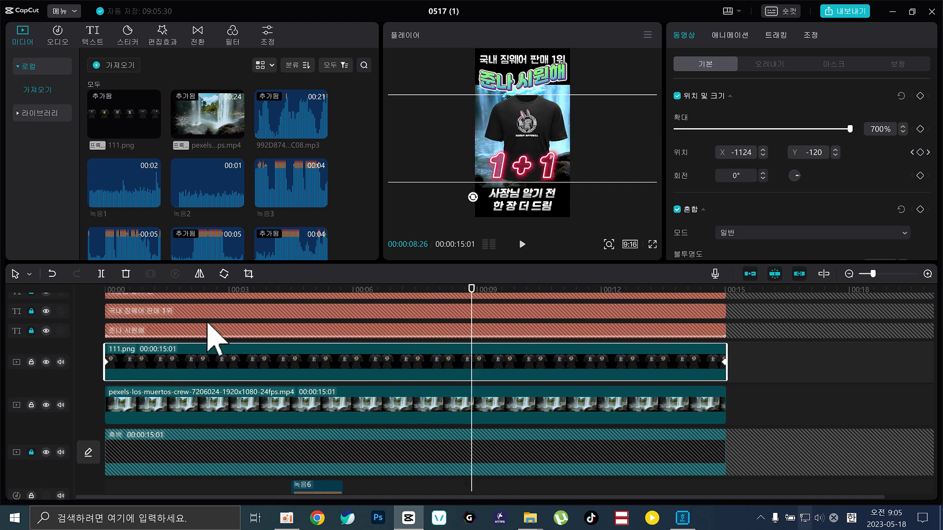
pyautogui.scroll(2, 241, 376)
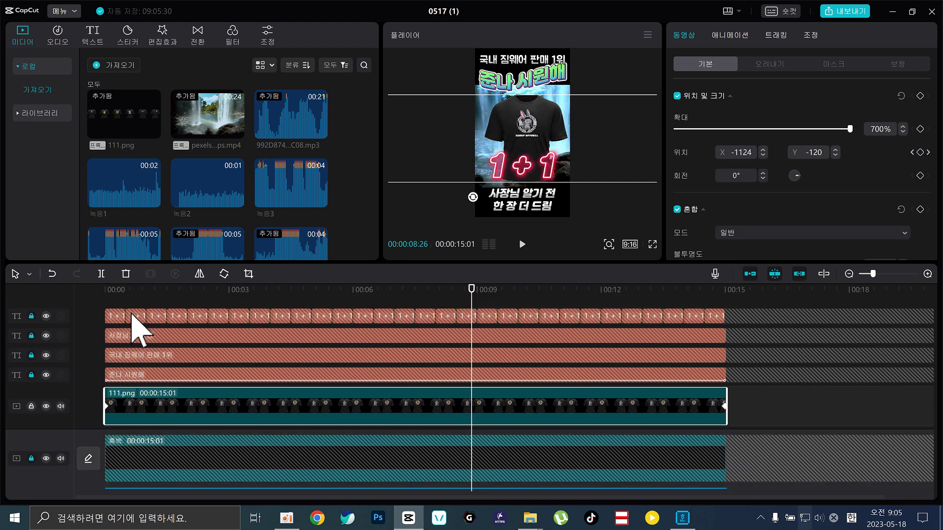
pyautogui.moveTo(123, 305); pyautogui.dragTo(8, 347)
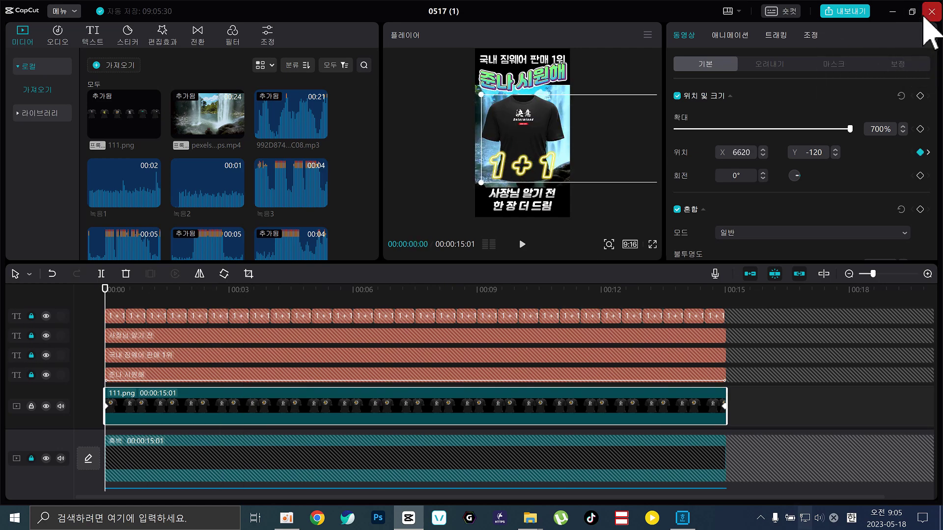
# Close the 0517 (1) project and show the CapCut project list over the desktop.
pyautogui.click(932, 11)
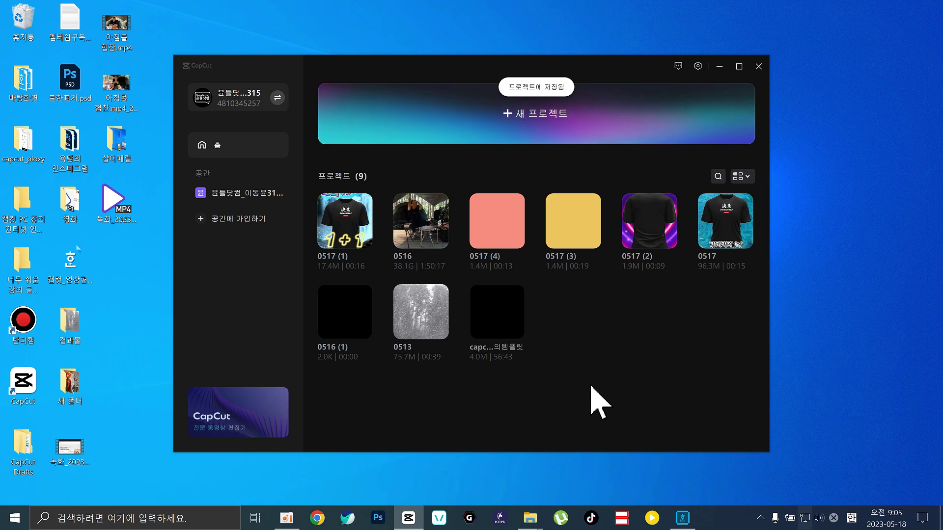
pyautogui.click(720, 67)
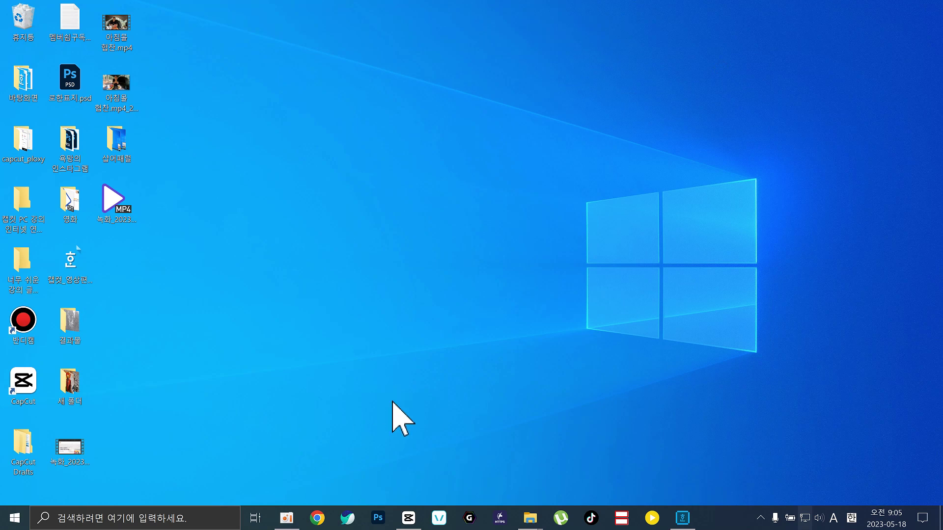
pyautogui.click(409, 518)
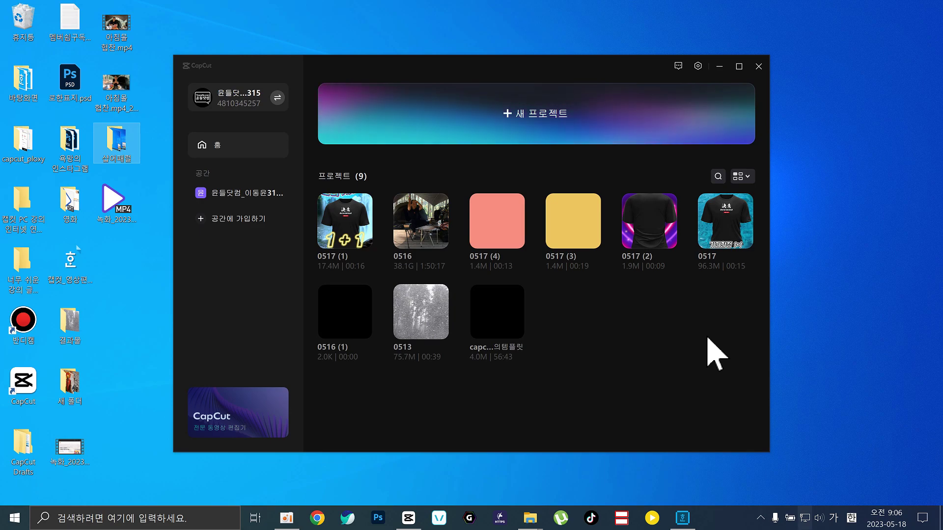
# Open the 소스 folder inside 샵어패럴 and check all.png and the 나열 subfolder.
pyautogui.doubleClick(122, 145)
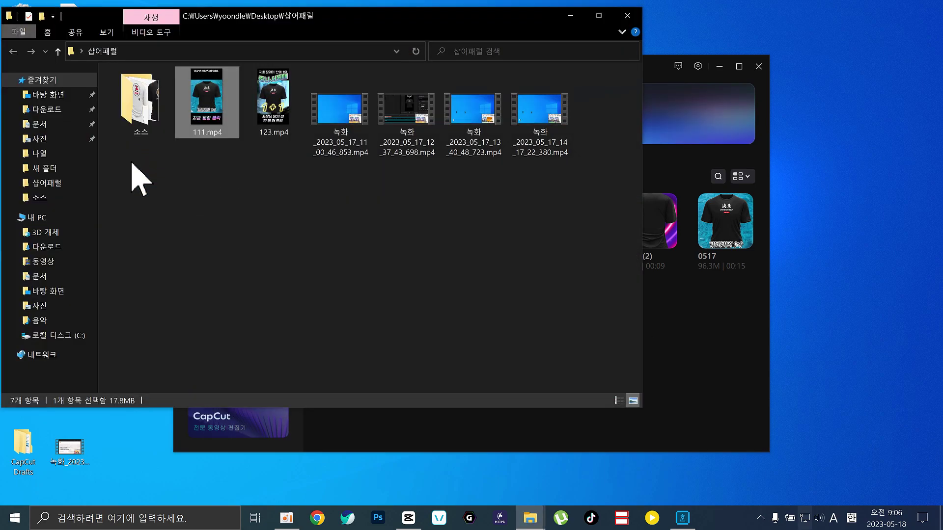
pyautogui.doubleClick(137, 101)
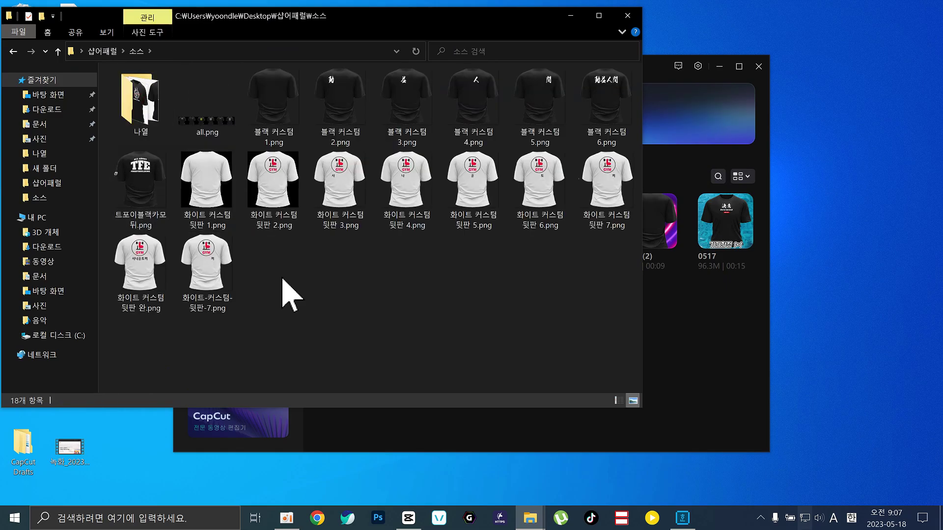
pyautogui.click(209, 131)
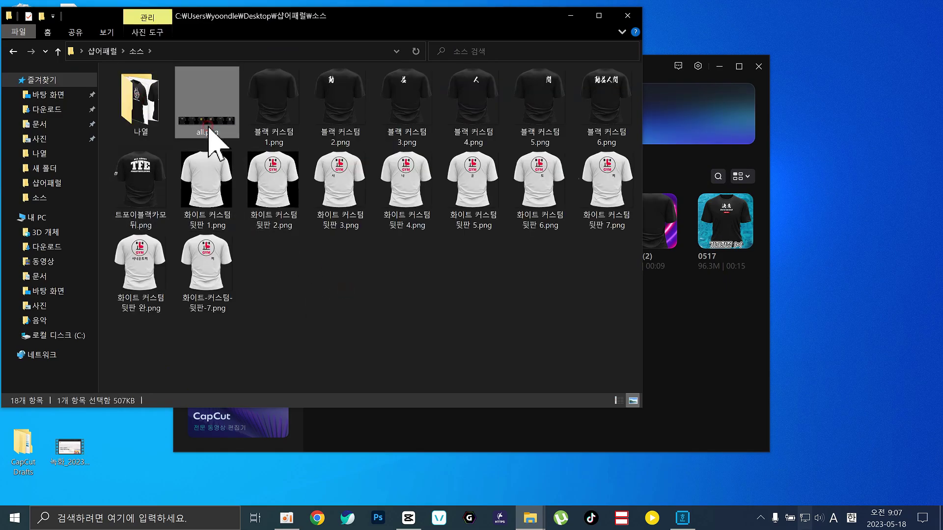
pyautogui.doubleClick(137, 105)
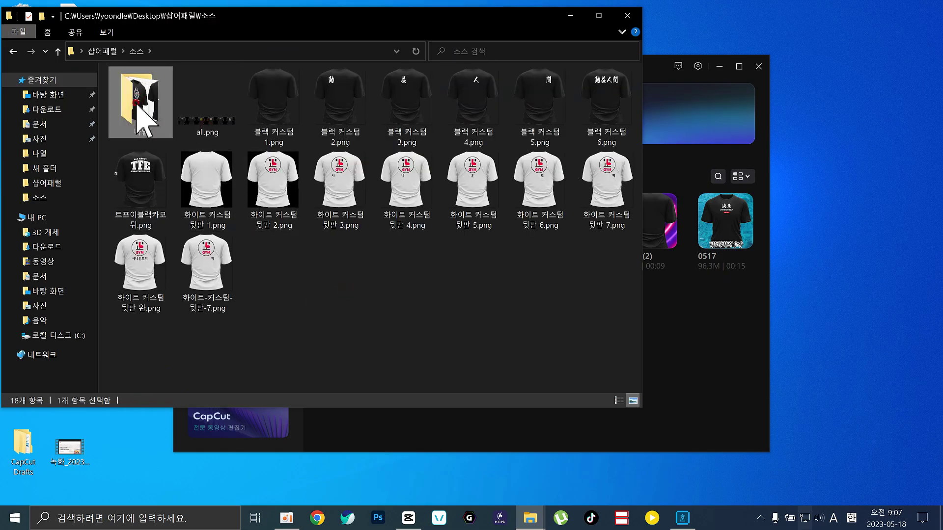
pyautogui.click(137, 51)
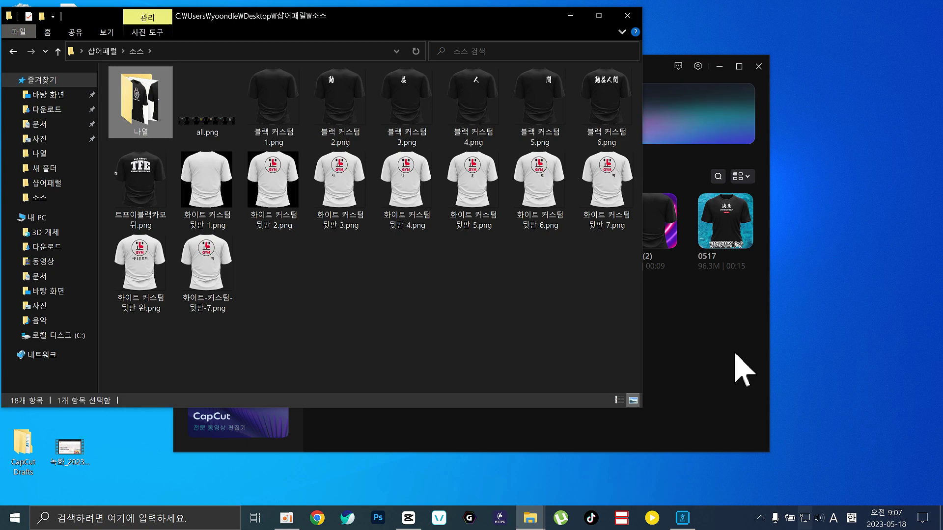
# Go through the black shirt images 블랙 커스텀 1.png to 블랙 커스텀 6.png one by one.
pyautogui.click(268, 98)
pyautogui.click(334, 100)
pyautogui.click(406, 101)
pyautogui.click(467, 104)
pyautogui.click(545, 110)
pyautogui.click(607, 114)
pyautogui.click(378, 343)
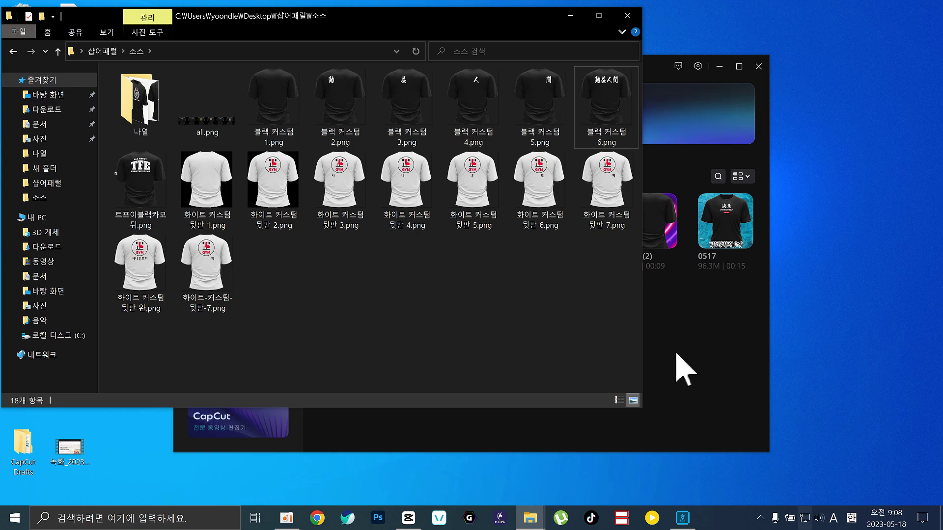
# Look at the 캡컷_영상편집필살기.hwp manuscript, switch to the Whale browser and search Naver for "욕망의 인스타그램".
pyautogui.click(682, 518)
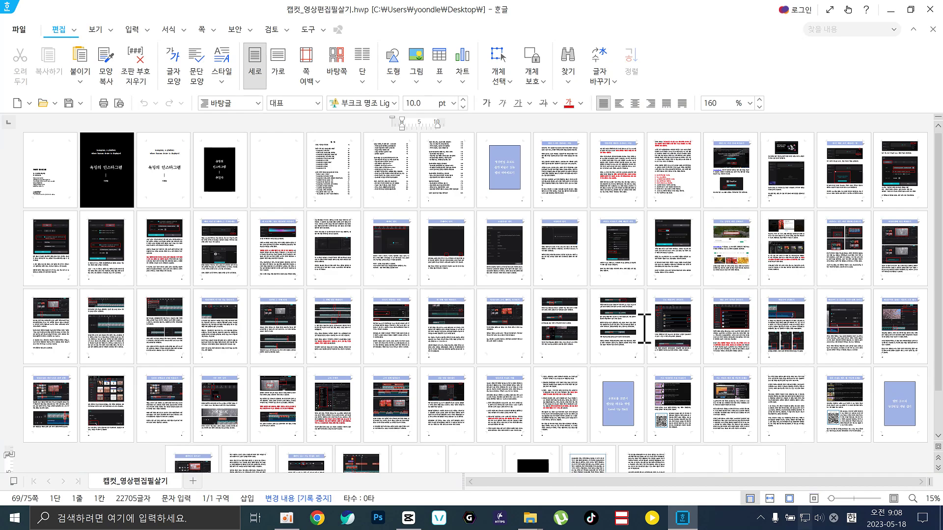
pyautogui.click(348, 518)
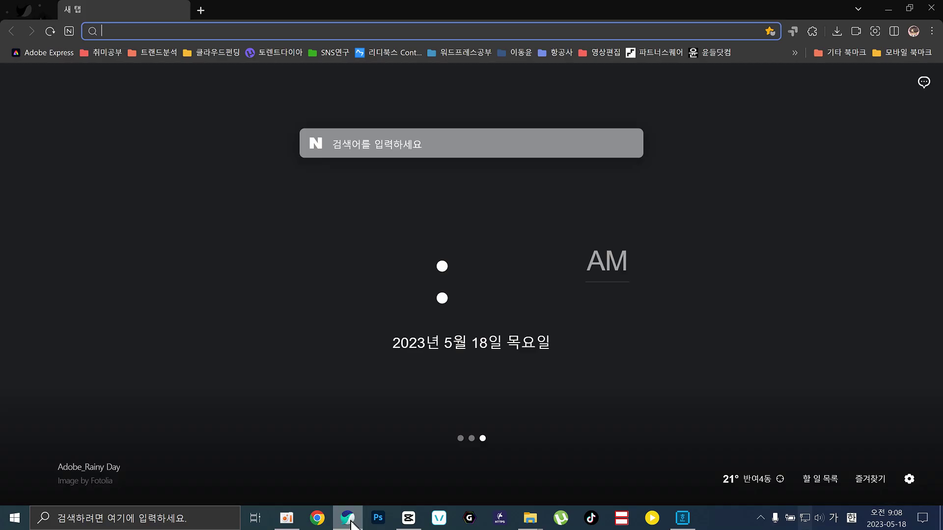
pyautogui.click(427, 147)
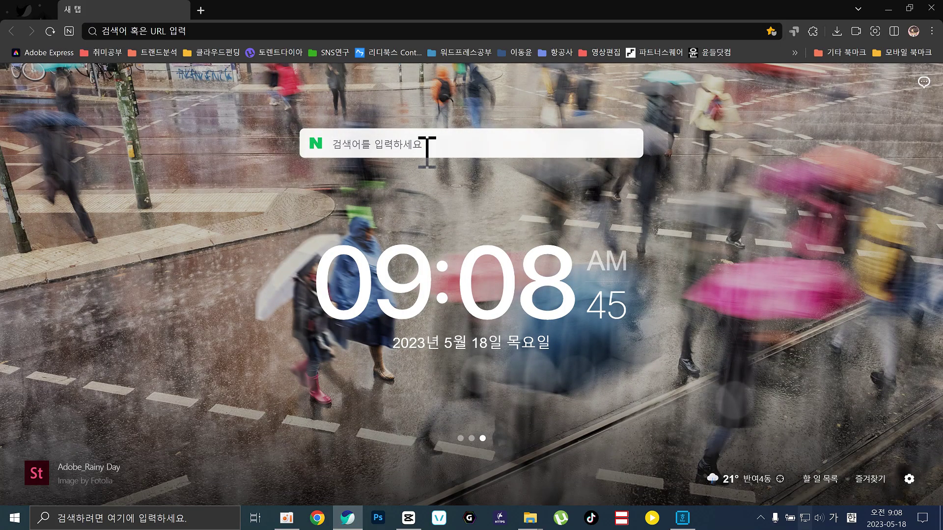
pyautogui.write('욕')
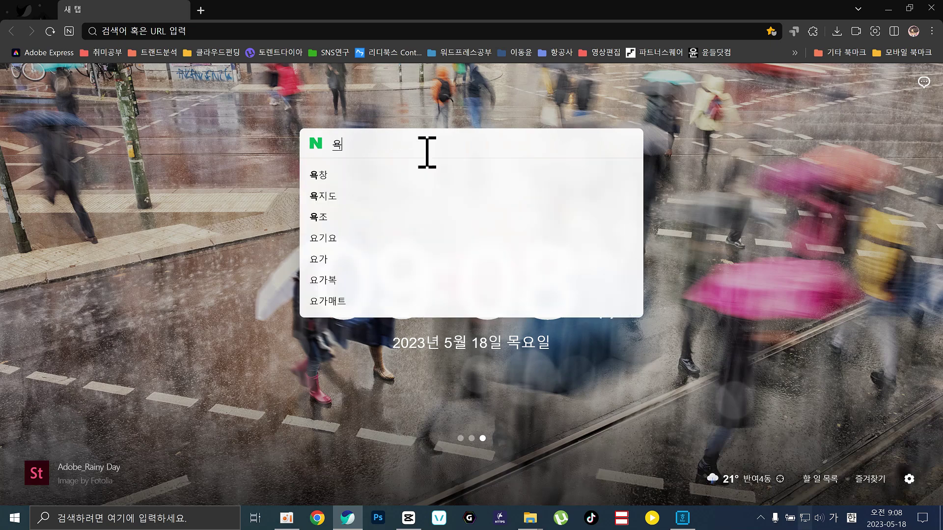
pyautogui.write('망의 인스타그램')
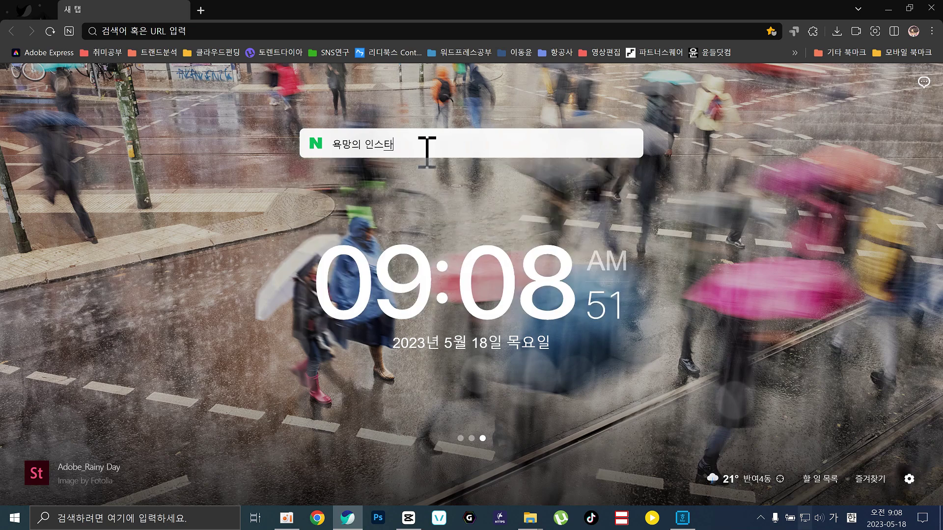
pyautogui.press('Return')
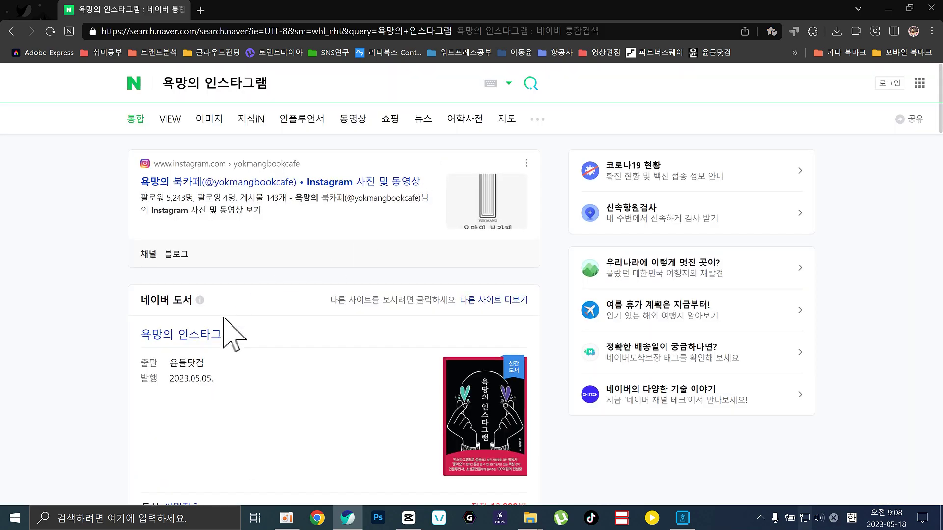
# Show more Naver book results for 욕망의 인스타그램, review the sellers and open the book's YES24 listing.
pyautogui.scroll(-3, 295, 394)
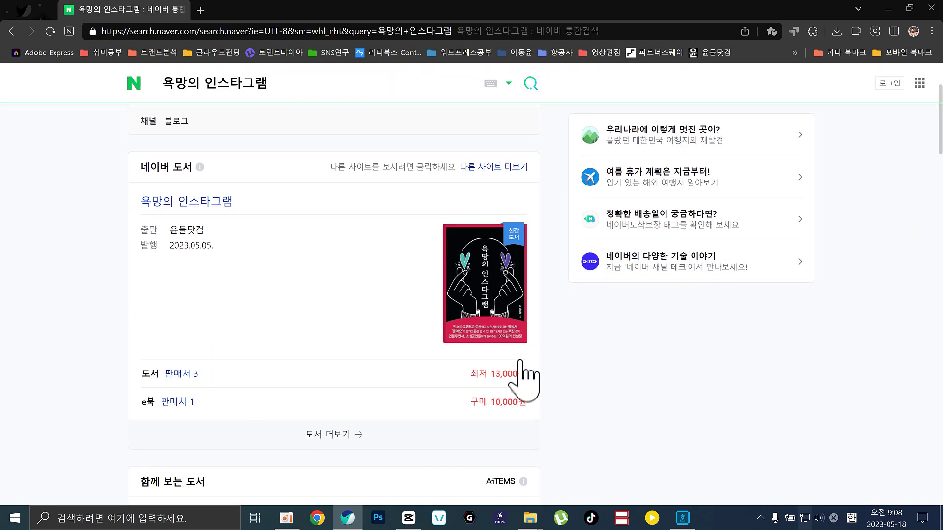
pyautogui.click(333, 435)
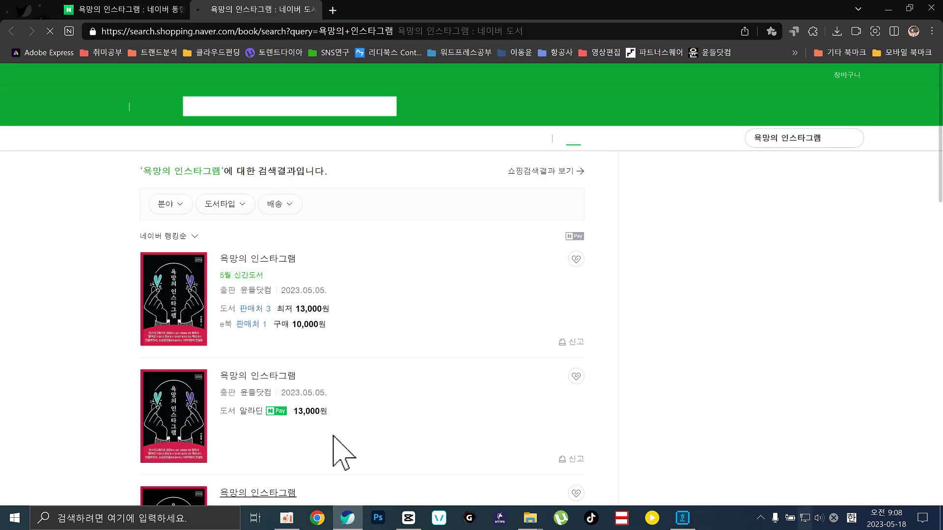
pyautogui.scroll(-4, 334, 442)
pyautogui.scroll(-3, 321, 437)
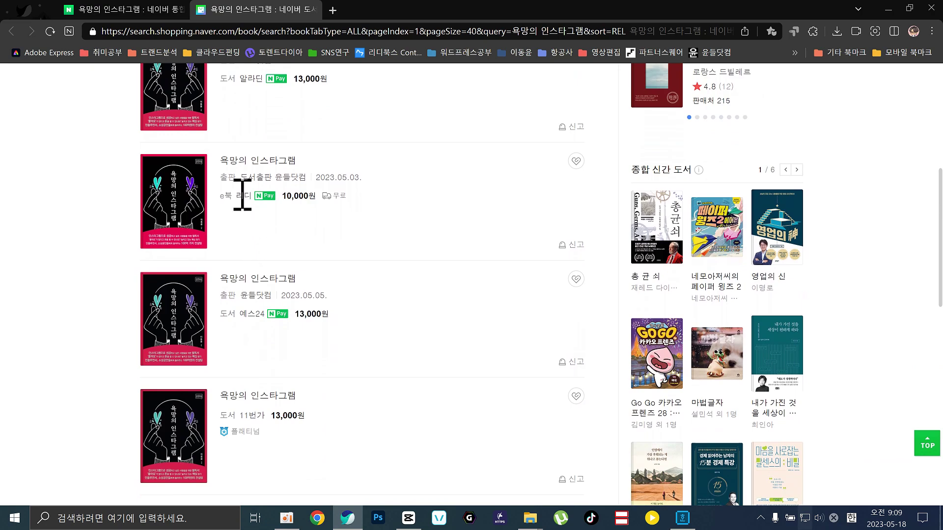
pyautogui.scroll(4, 301, 305)
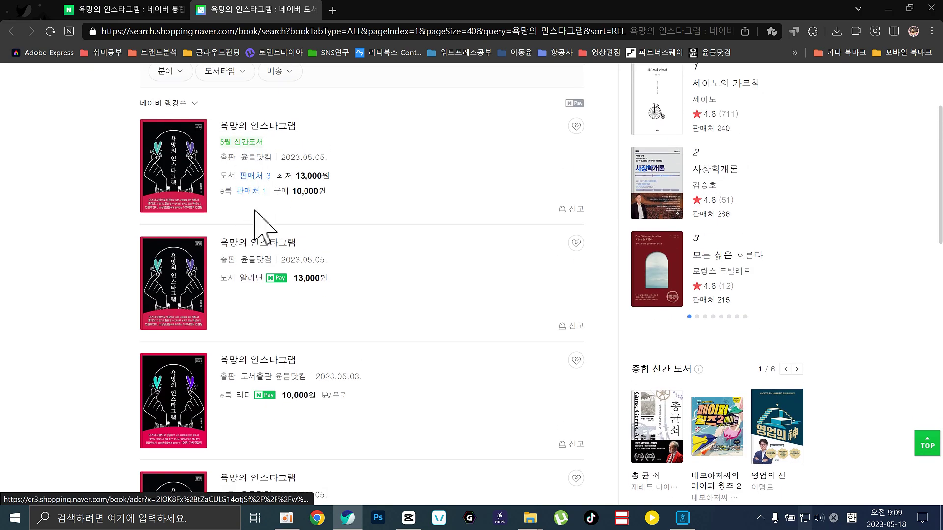
pyautogui.scroll(-5, 274, 332)
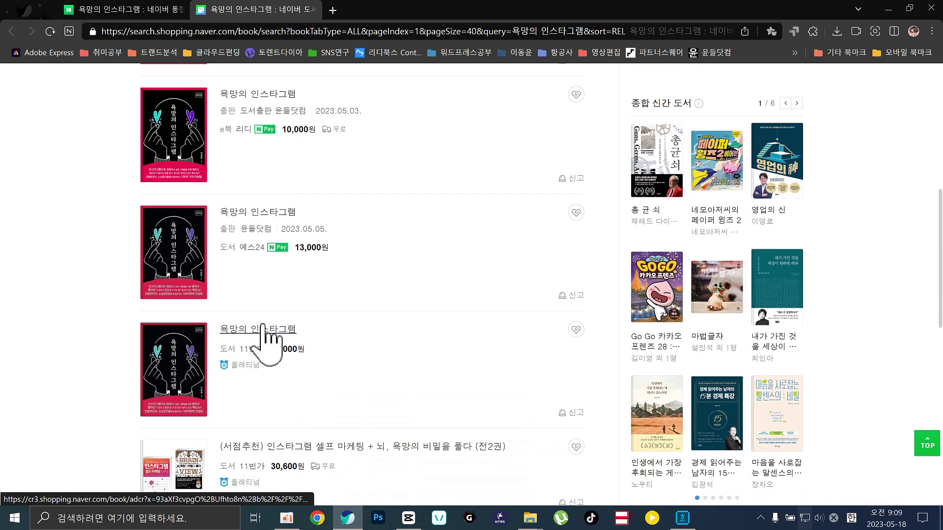
pyautogui.click(266, 212)
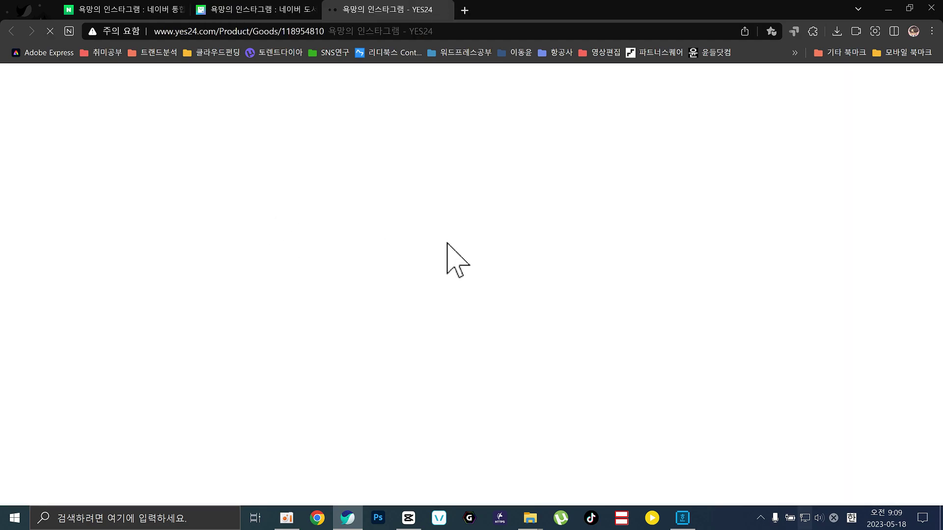
# Look through the book's YES24 page and the 캡컷_영상편집필살기.hwp manuscript, and minimize both windows.
pyautogui.scroll(-5, 404, 338)
pyautogui.scroll(-15, 403, 327)
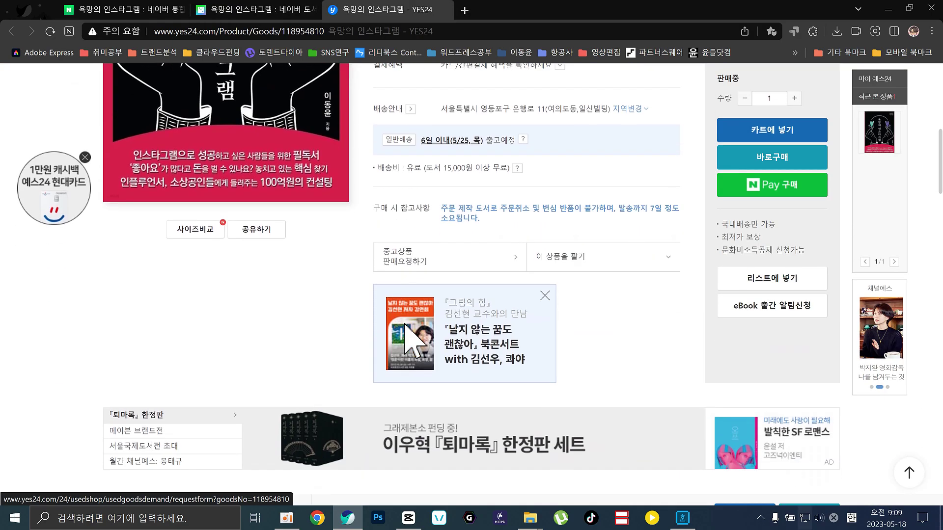
pyautogui.scroll(-5, 412, 339)
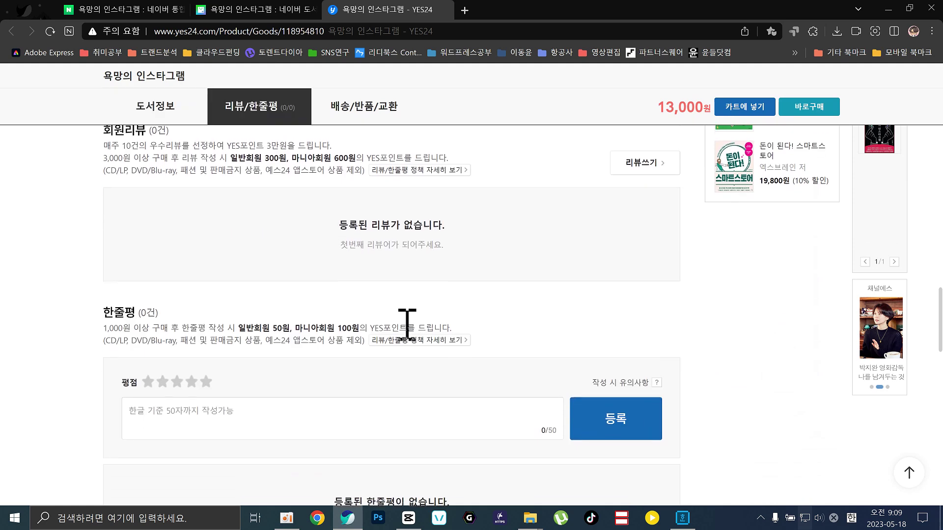
pyautogui.click(889, 10)
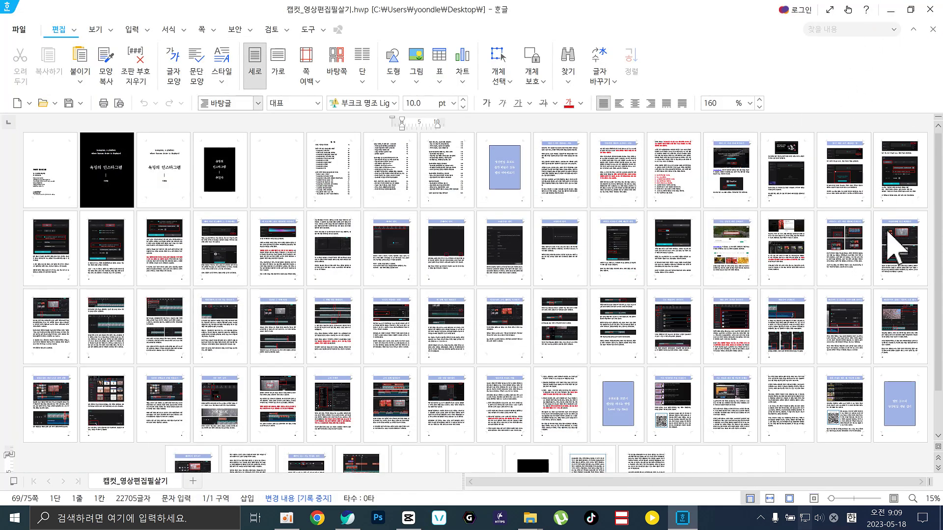
pyautogui.scroll(-1, 680, 241)
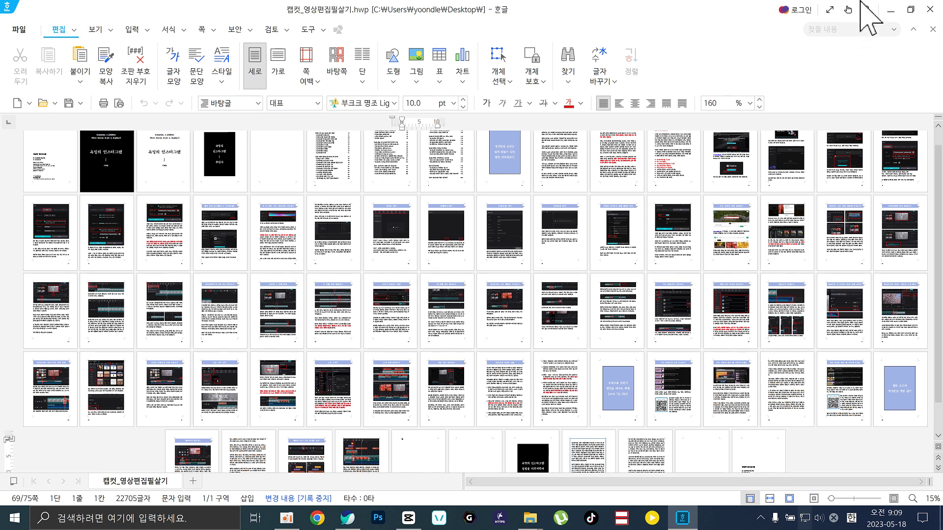
pyautogui.click(895, 10)
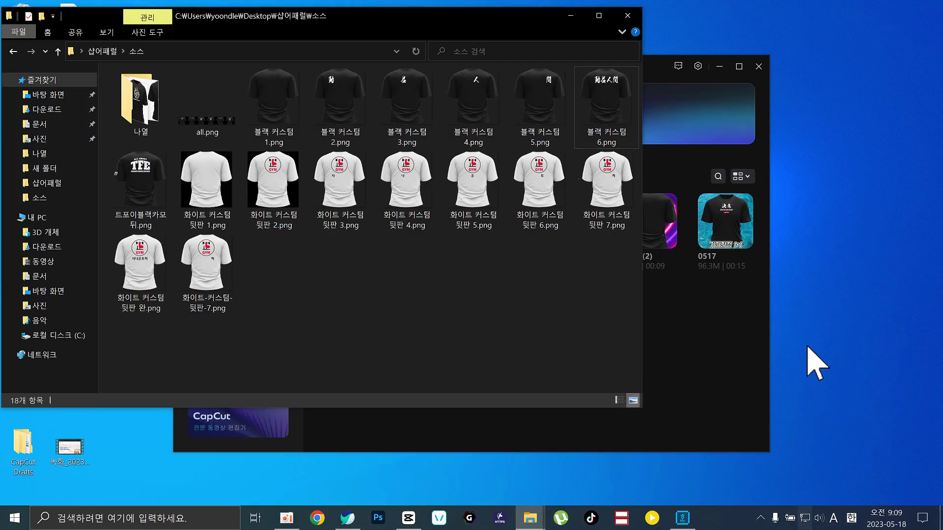
# Switch to CapCut, check the version update details and close them without installing.
pyautogui.moveTo(408, 525)
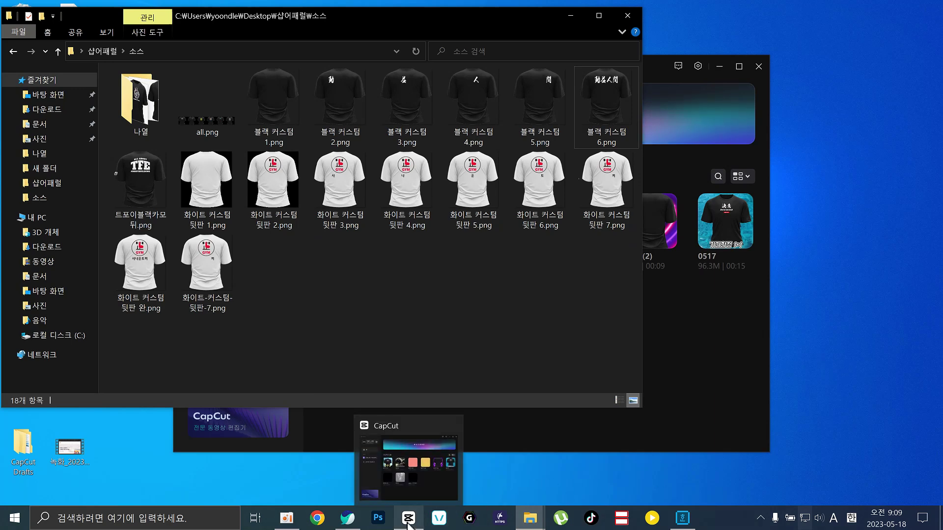
pyautogui.click(431, 496)
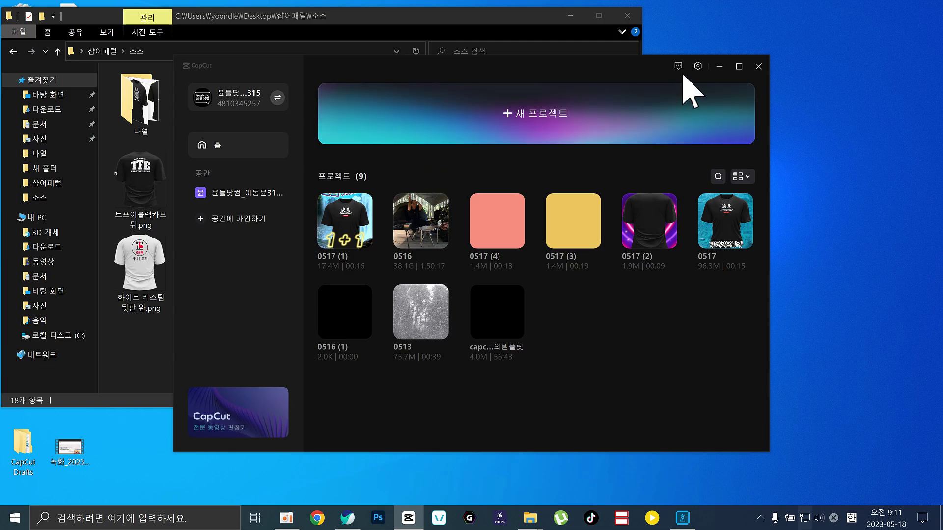
pyautogui.click(698, 66)
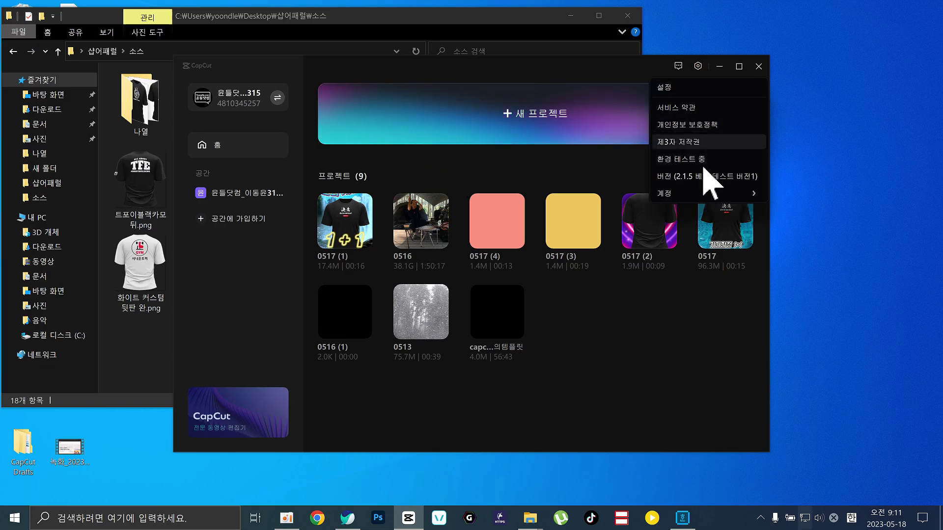
pyautogui.click(697, 180)
pyautogui.click(494, 311)
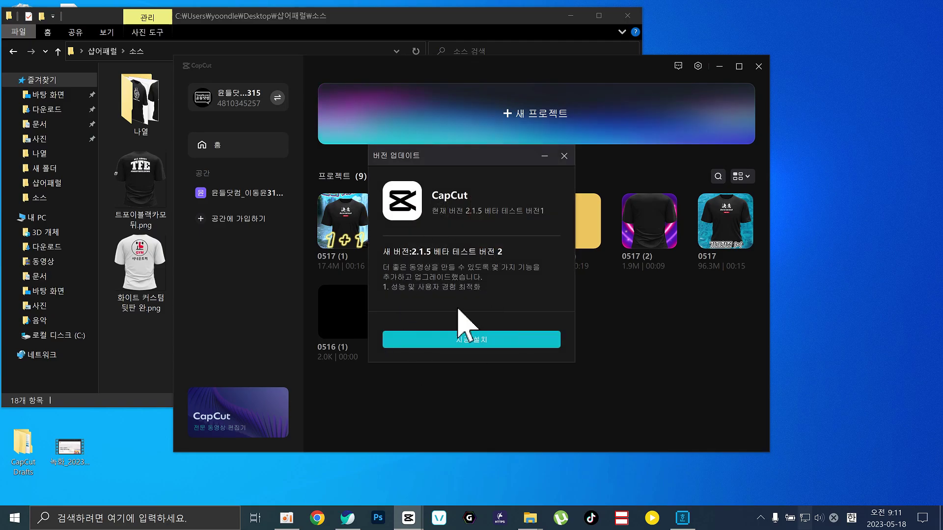
pyautogui.click(564, 156)
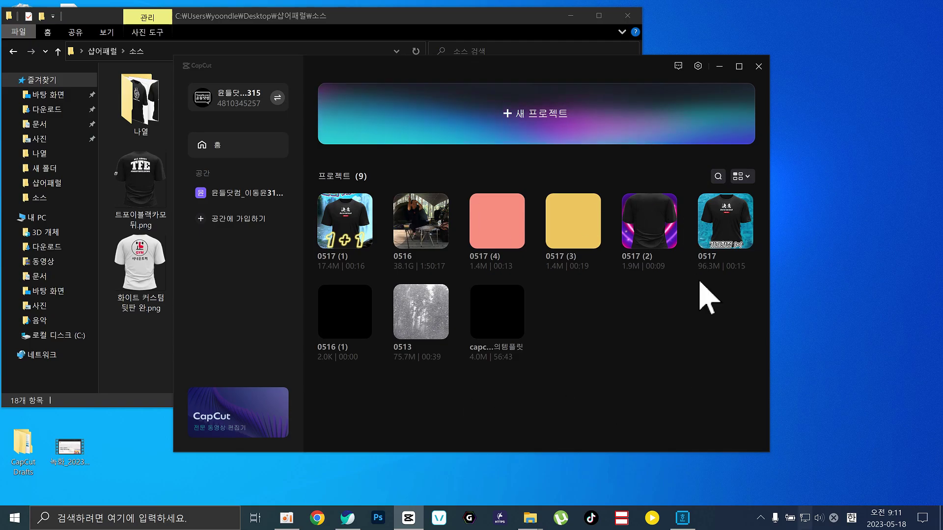
# Create a new project and open its media import dialog at the 나열 folder.
pyautogui.click(526, 120)
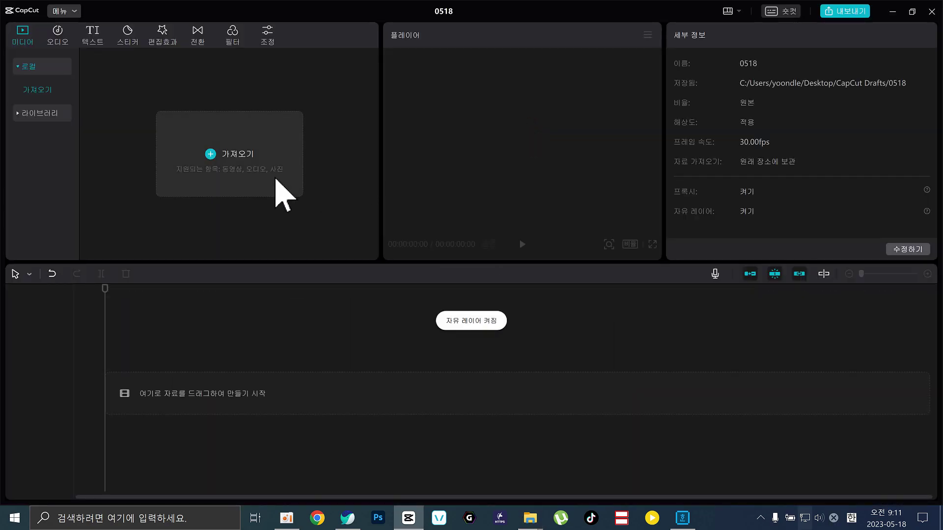
pyautogui.click(238, 169)
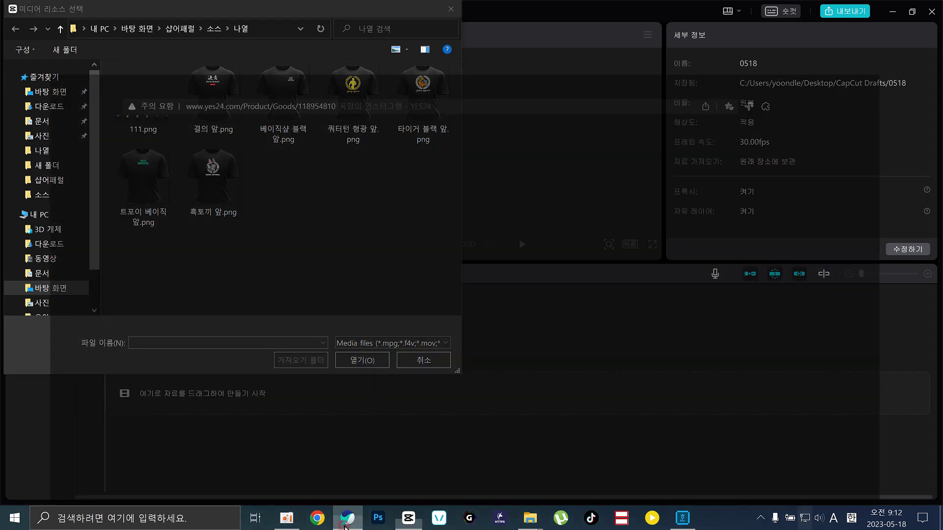
# Switch to the Whale browser, view the remove.bg background removal site and minimize the browser.
pyautogui.click(347, 518)
pyautogui.click(69, 31)
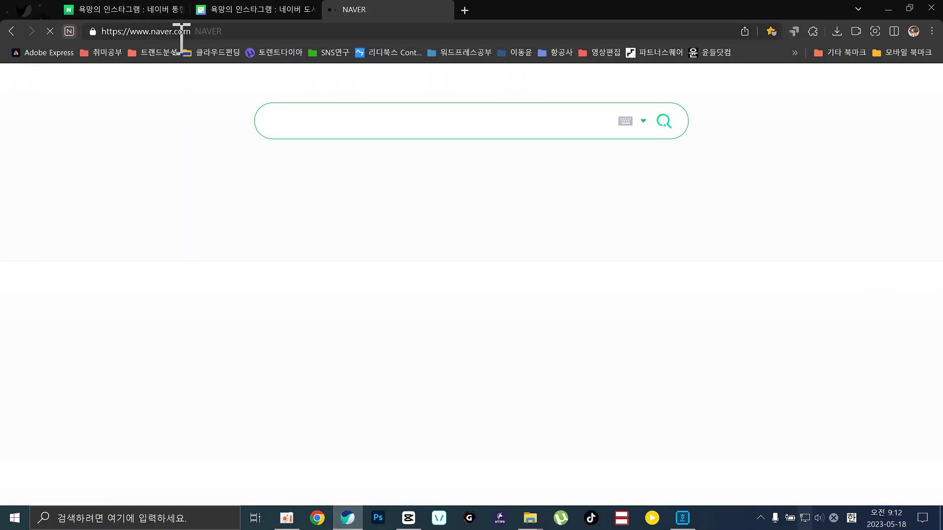
pyautogui.click(244, 31)
pyautogui.write('re')
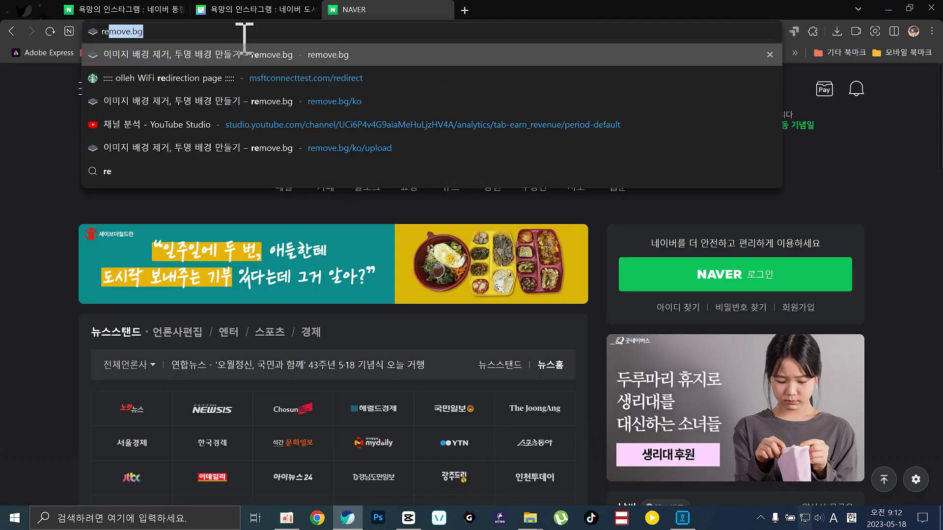
pyautogui.press('Return')
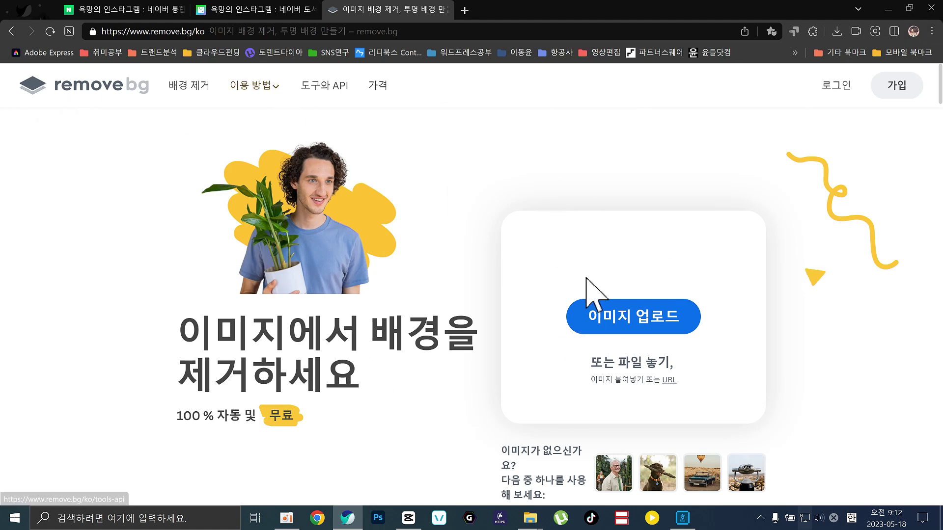
pyautogui.click(887, 8)
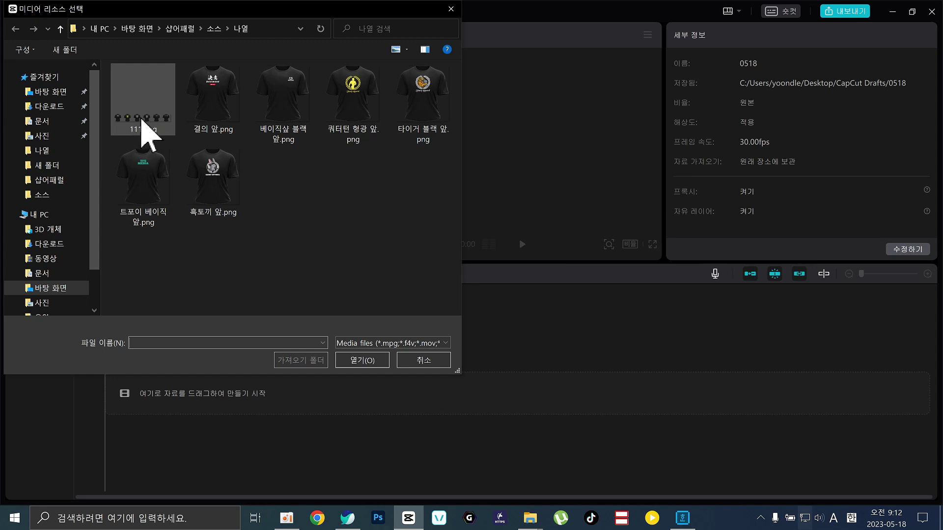
# Import 111.png from the 나열 folder and add it to the timeline.
pyautogui.click(142, 121)
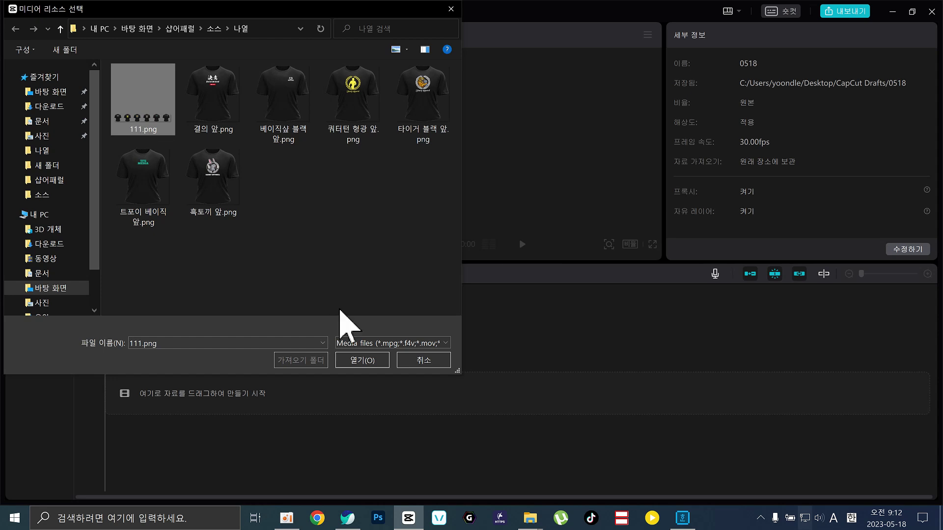
pyautogui.click(369, 362)
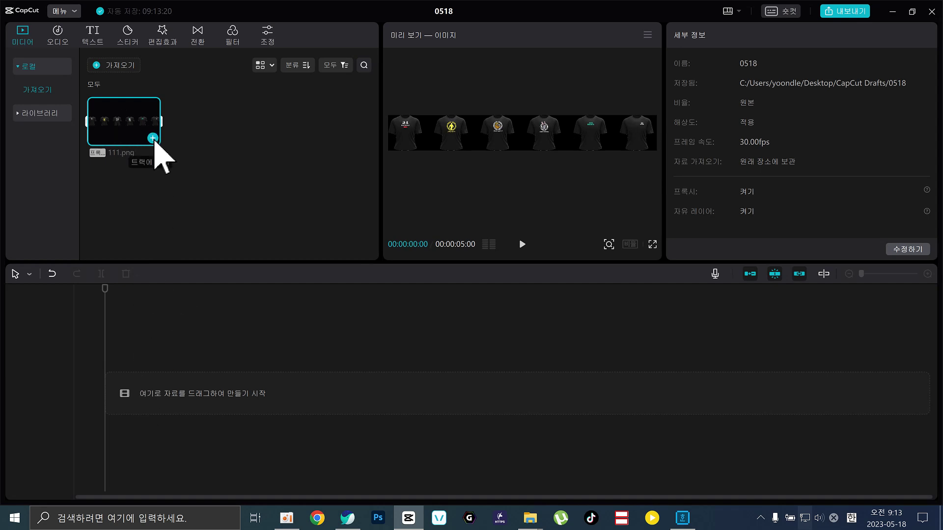
pyautogui.click(153, 139)
pyautogui.click(190, 407)
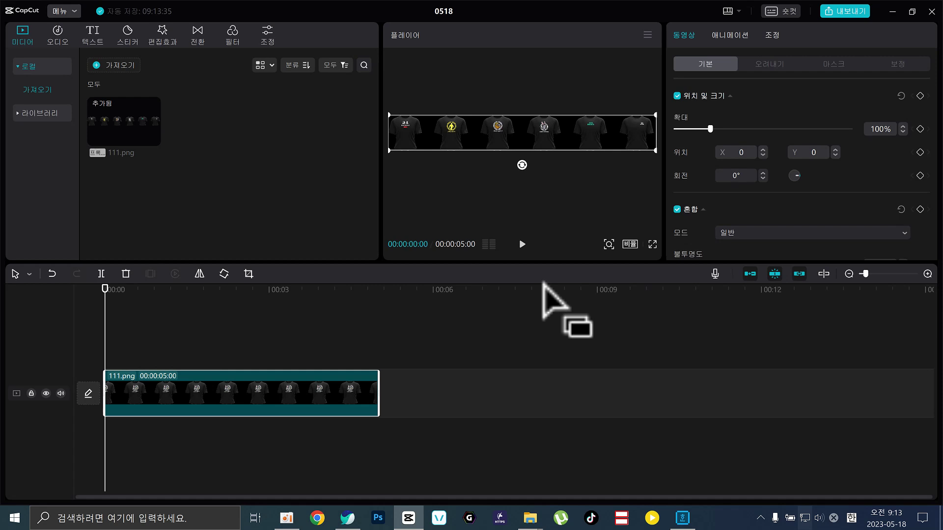
# Set the project's aspect ratio to 9:16.
pyautogui.click(630, 244)
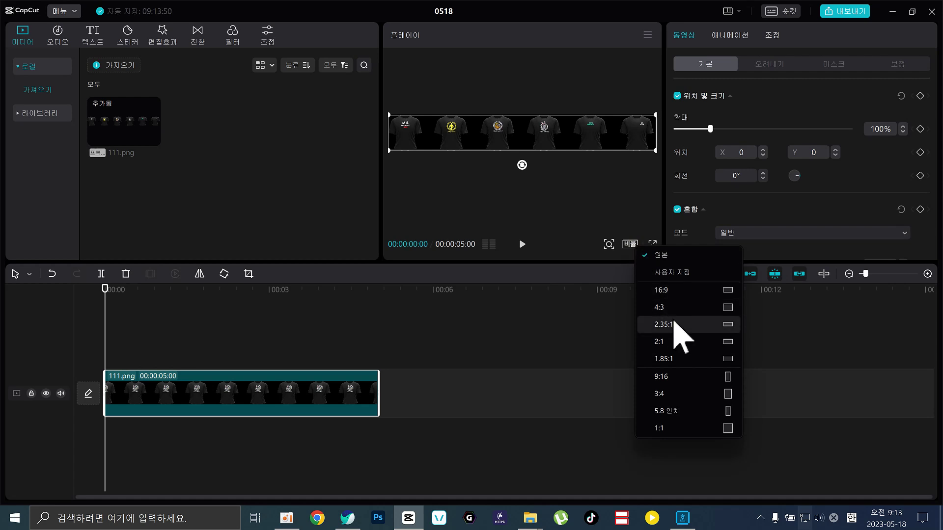
pyautogui.click(674, 377)
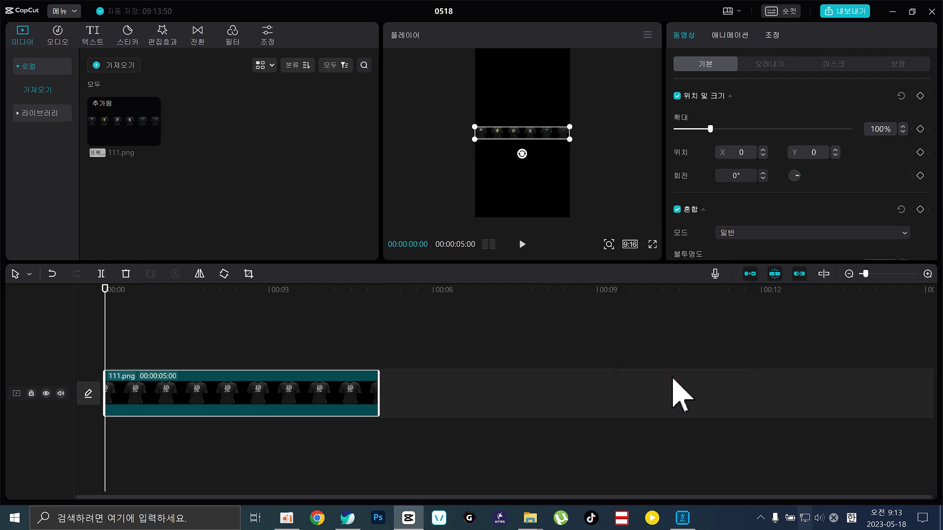
pyautogui.click(581, 145)
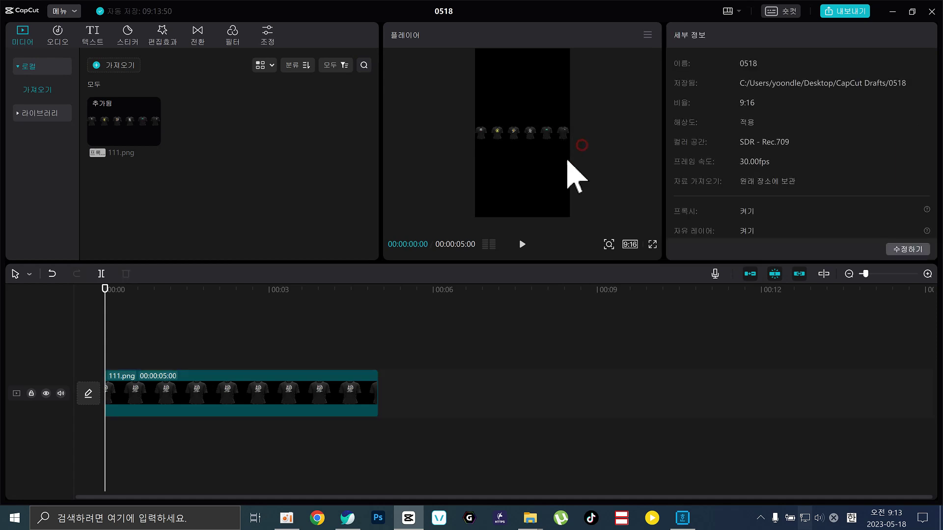
# Scale the 111.png clip to 500% and move it horizontally to about X 4713 to show the first shirt.
pyautogui.click(522, 137)
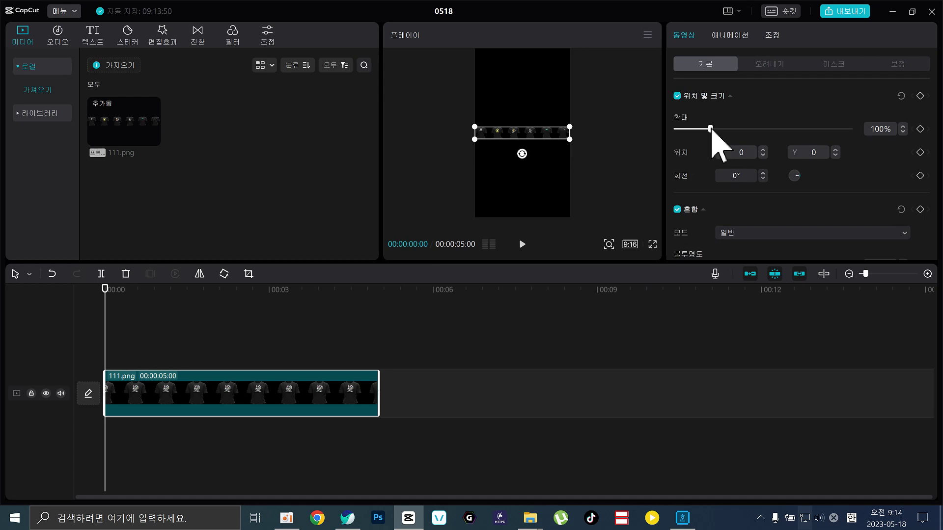
pyautogui.moveTo(711, 129); pyautogui.dragTo(882, 133)
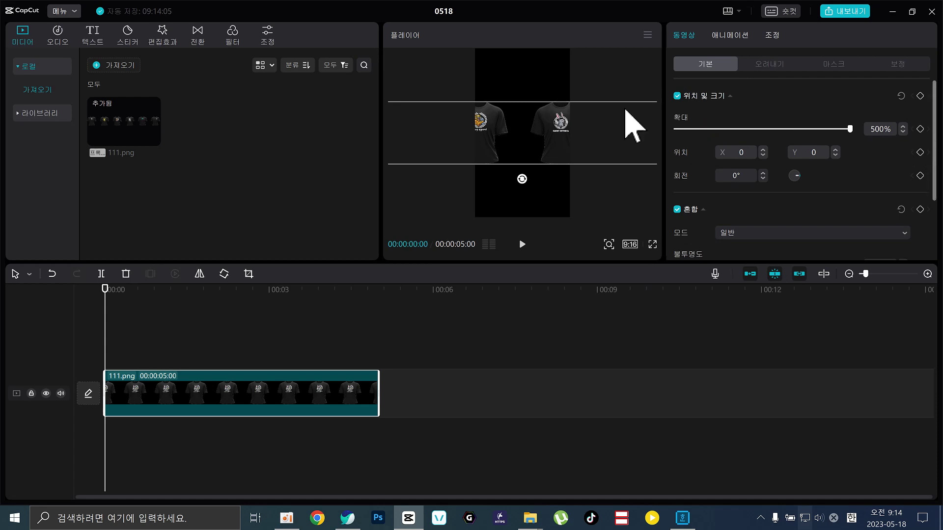
pyautogui.moveTo(645, 137); pyautogui.dragTo(486, 122)
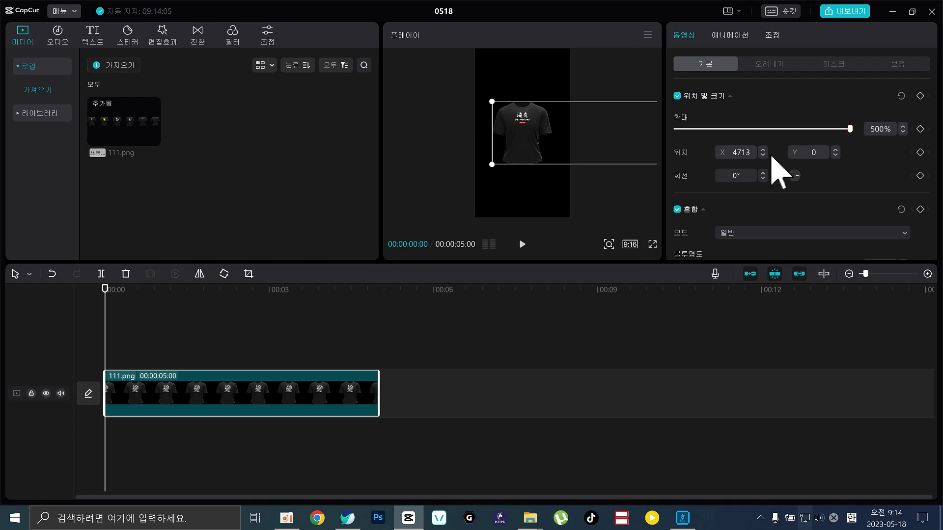
# Try a scale of 800% for the 111.png clip and shift it to about X 4589.
pyautogui.moveTo(882, 129); pyautogui.dragTo(862, 131)
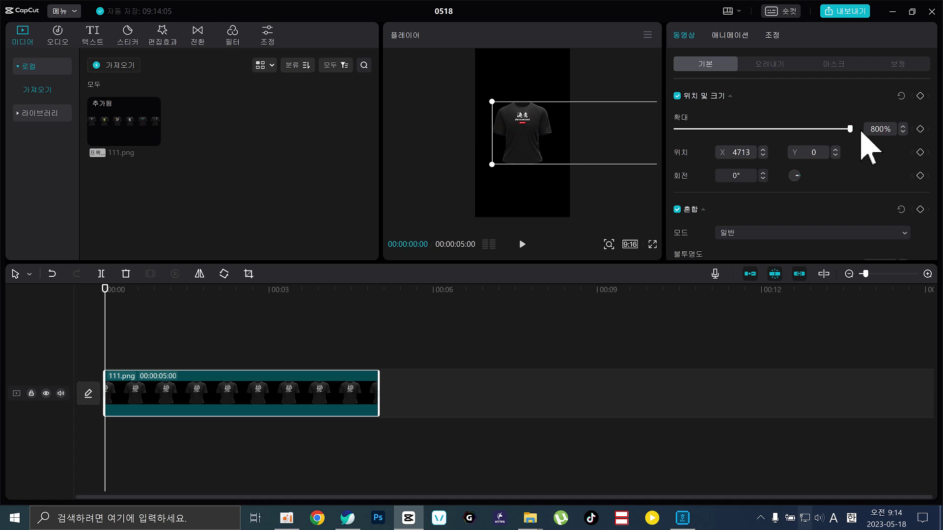
pyautogui.press('Return')
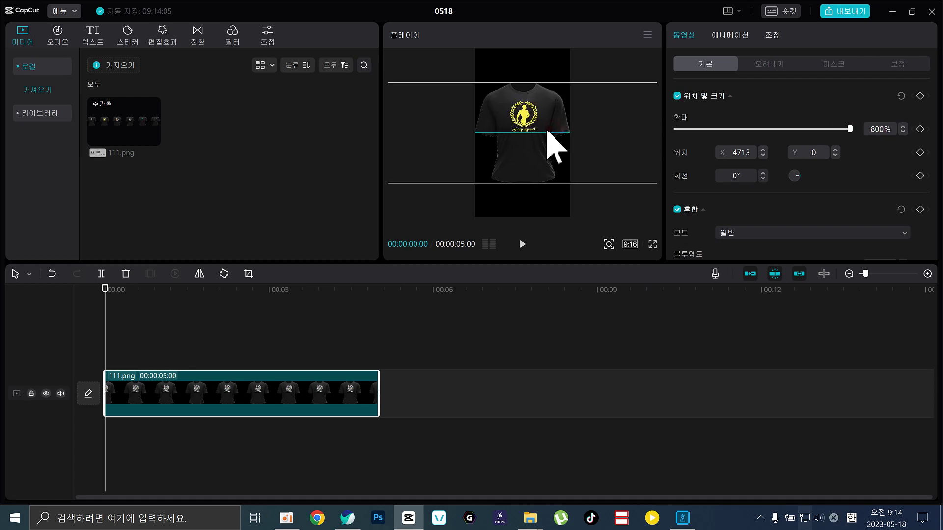
pyautogui.moveTo(555, 145); pyautogui.dragTo(560, 144)
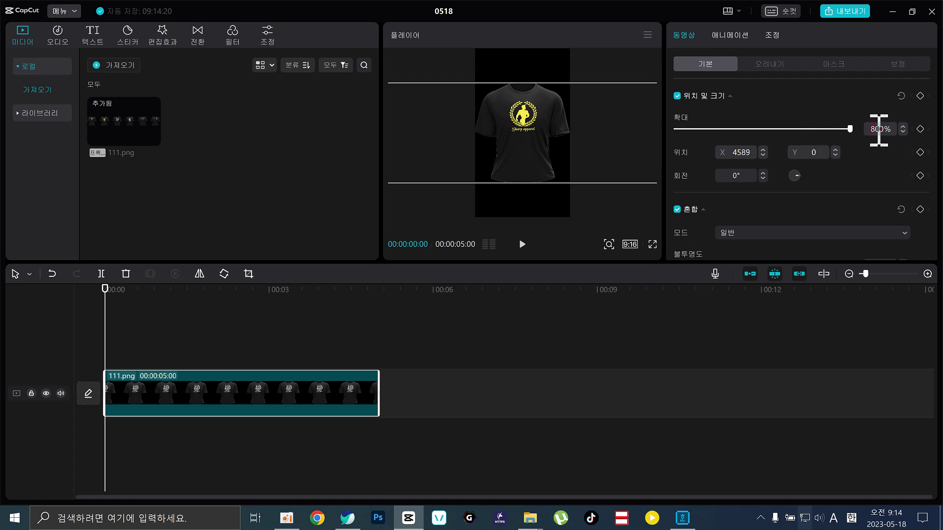
# Set the 111.png clip's scale to 730% and move it to about X 6734 so the first shirt is in frame.
pyautogui.moveTo(867, 131); pyautogui.dragTo(839, 132)
pyautogui.write('73')
pyautogui.press('Return')
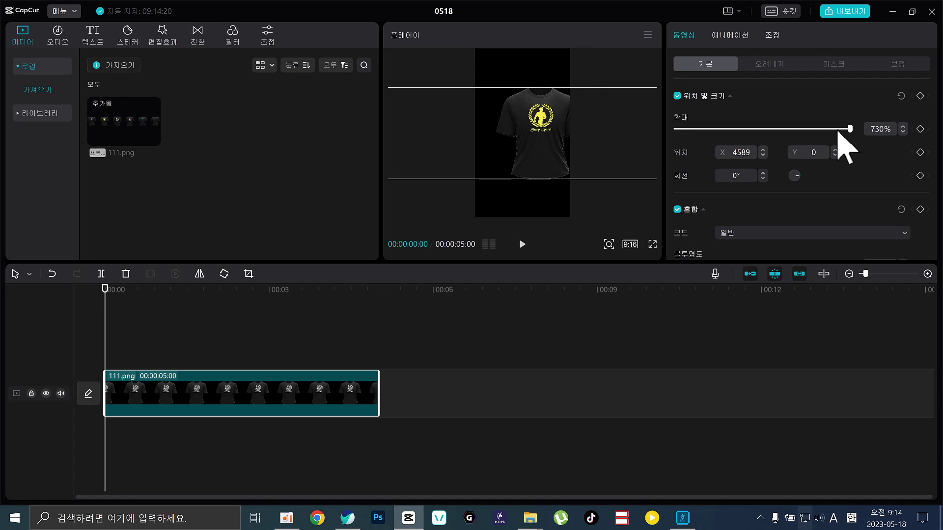
pyautogui.moveTo(564, 130)
pyautogui.mouseDown()
pyautogui.moveTo(521, 144)
pyautogui.moveTo(598, 145)
pyautogui.moveTo(522, 148)
pyautogui.moveTo(526, 119)
pyautogui.moveTo(537, 126)
pyautogui.moveTo(532, 112)
pyautogui.mouseUp()
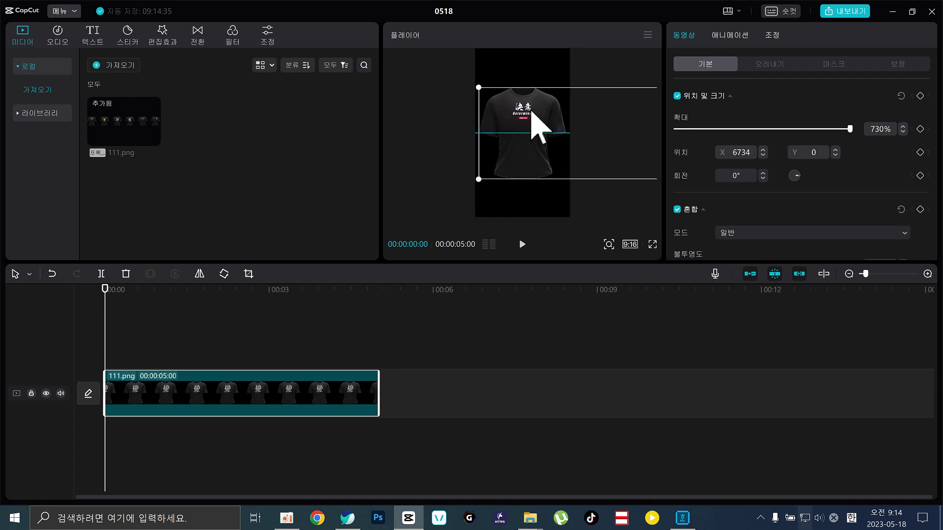
# Center the first shirt in the frame and lower it slightly, to about X 6904, Y -174.
pyautogui.click(437, 200)
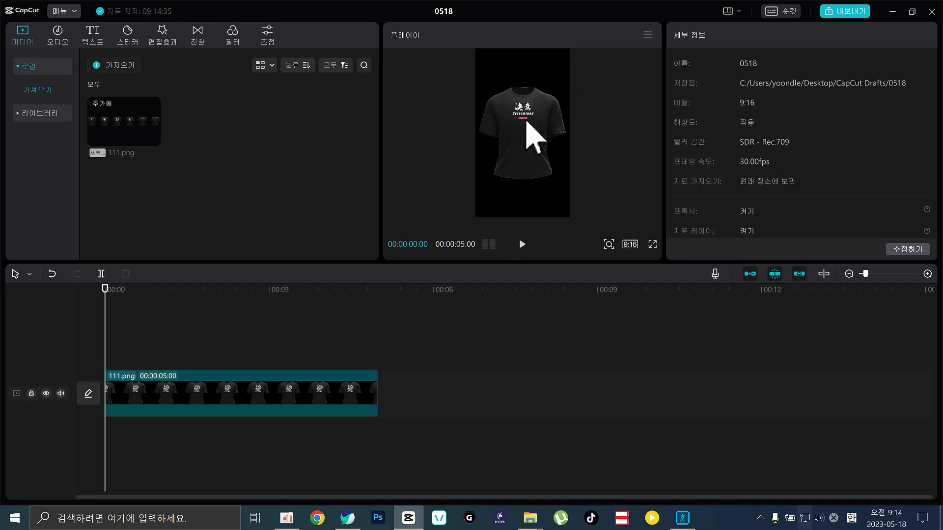
pyautogui.click(527, 122)
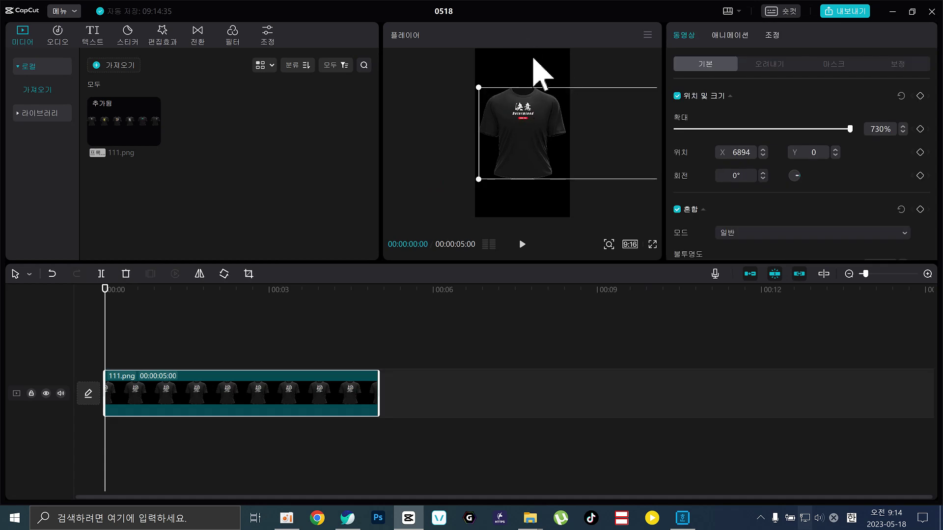
pyautogui.moveTo(539, 157)
pyautogui.mouseDown()
pyautogui.moveTo(544, 164)
pyautogui.moveTo(533, 150)
pyautogui.mouseUp()
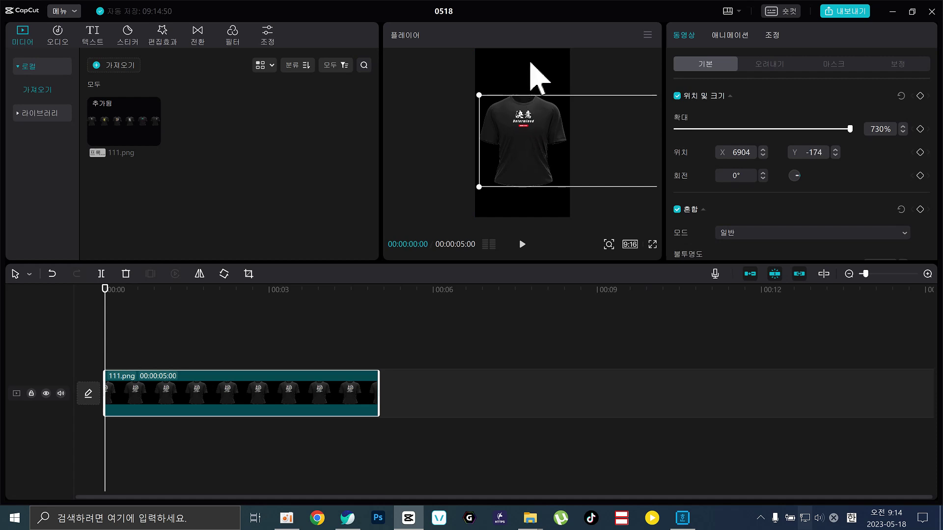
# Add a basic text (기본 텍스트) at the start of the timeline and place it above the shirt near the frame's upper edge.
pyautogui.click(97, 37)
pyautogui.click(130, 114)
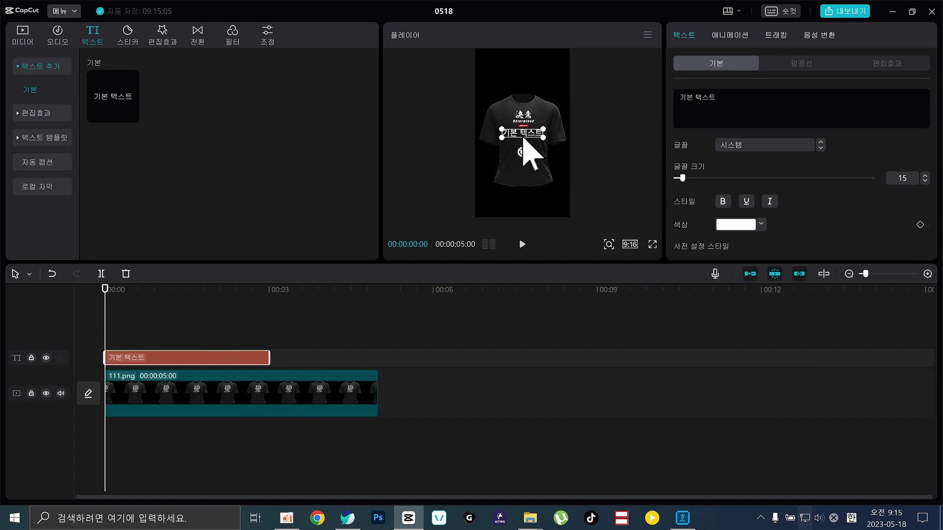
pyautogui.moveTo(531, 134); pyautogui.dragTo(531, 63)
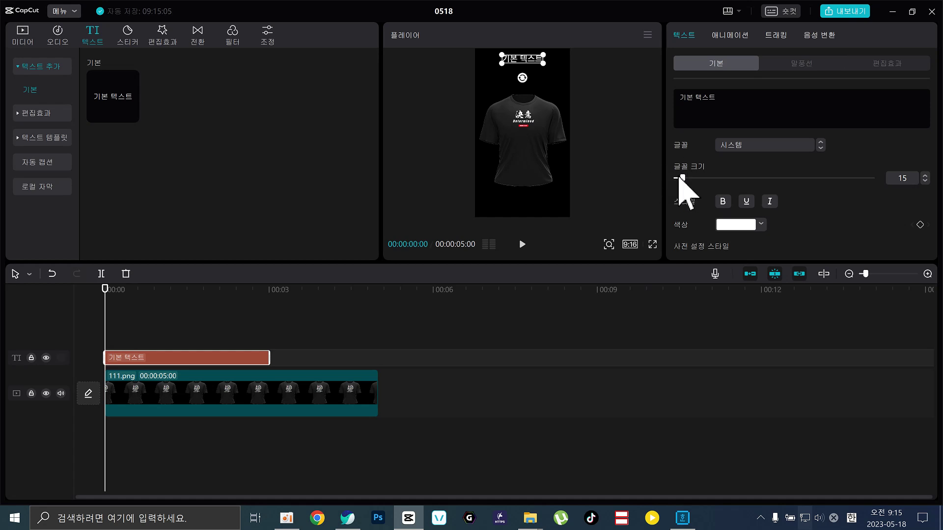
# Replace the placeholder text with the two-line title "국내 1위 커스텀 짐웨어" and "샵어패럴 단독 이벤트".
pyautogui.doubleClick(524, 60)
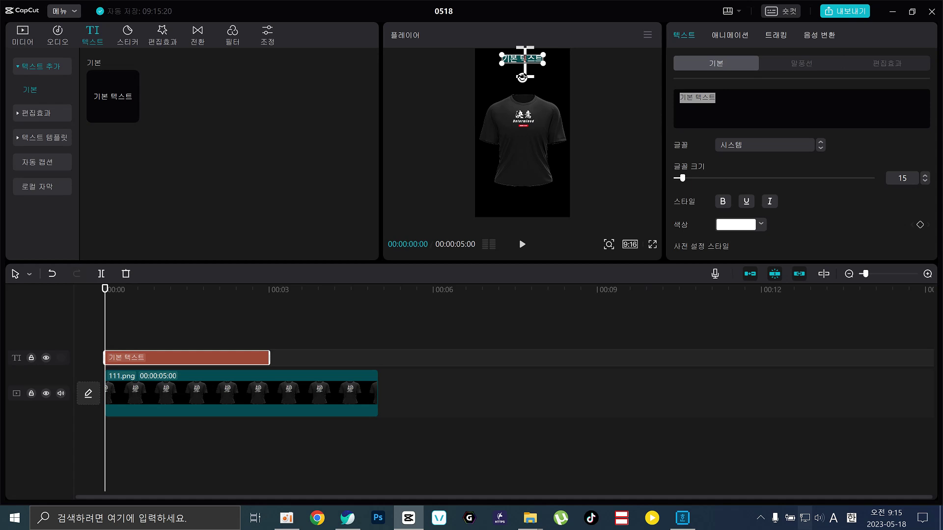
pyautogui.write('rnr')
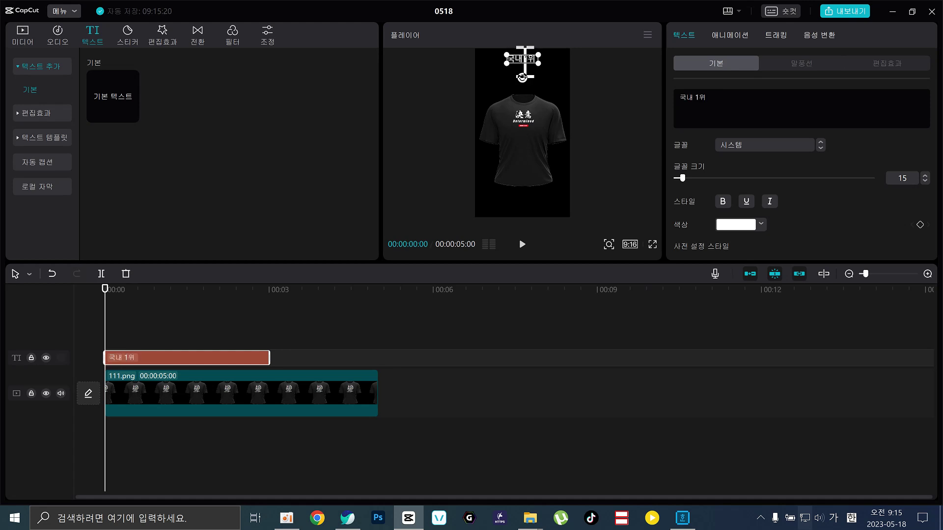
pyautogui.write('텀 짐웨어')
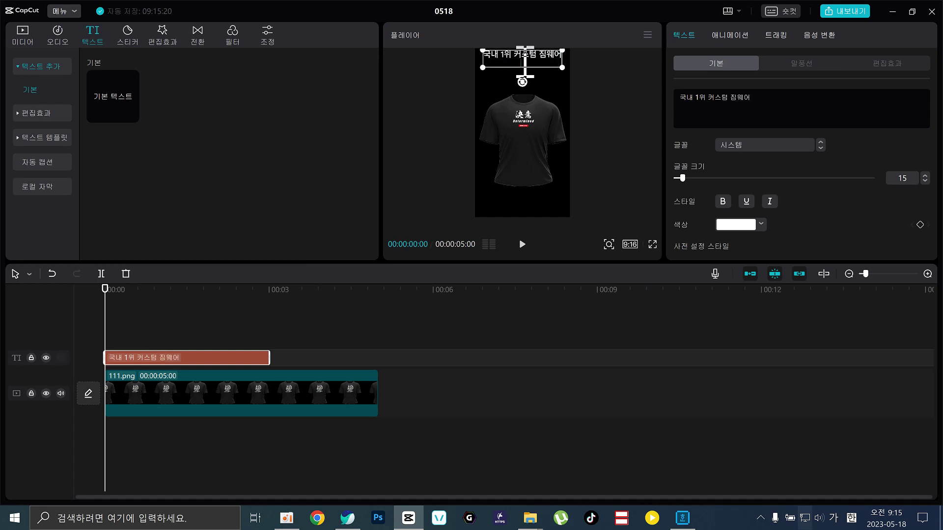
pyautogui.write('셔')
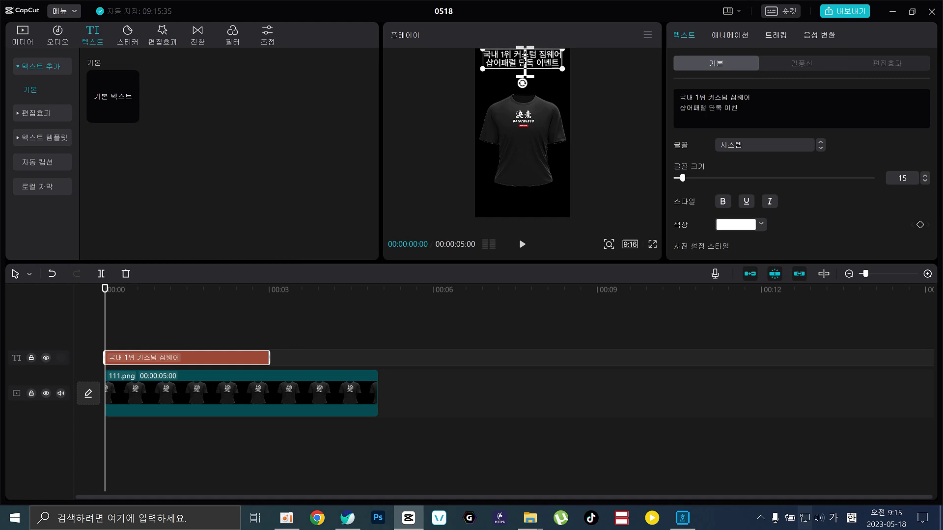
pyautogui.click(543, 73)
pyautogui.click(543, 64)
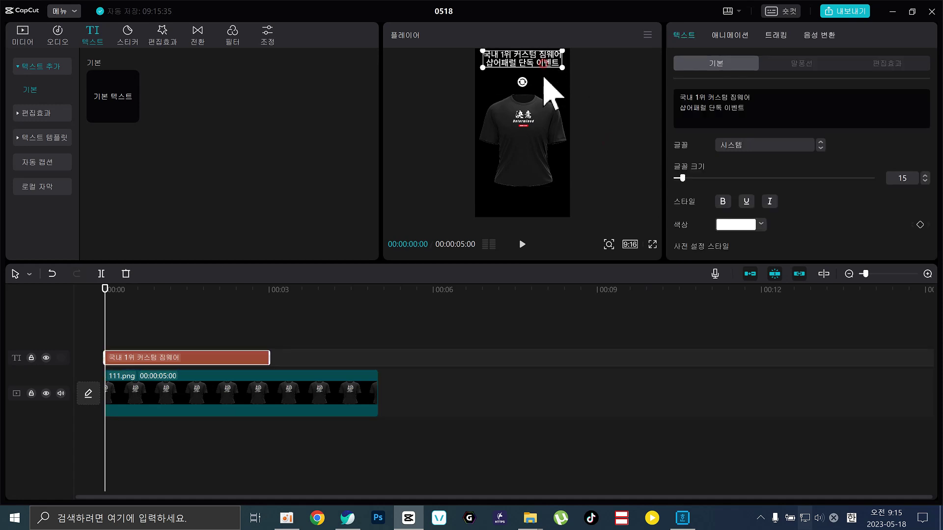
# Move the two-line title slightly lower, keeping it above the shirt near the frame's upper edge.
pyautogui.click(544, 77)
pyautogui.click(541, 62)
pyautogui.click(545, 78)
pyautogui.click(542, 63)
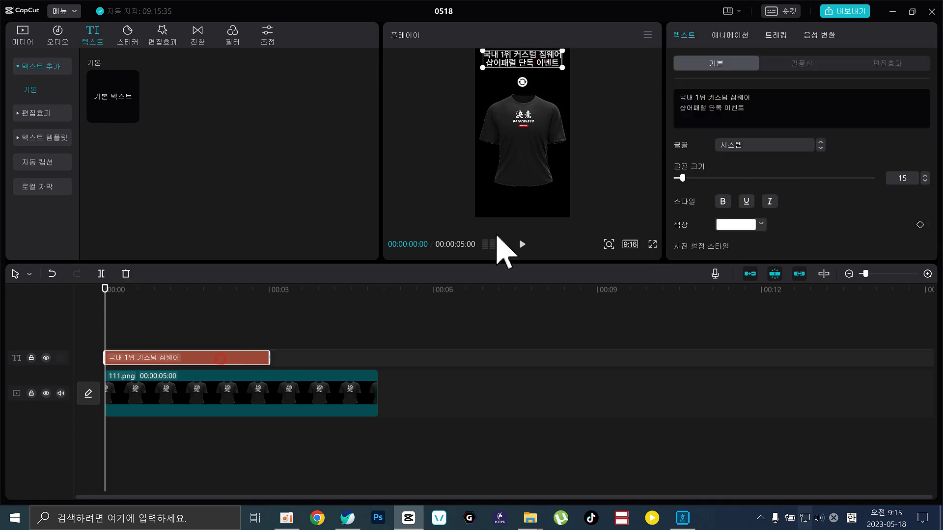
pyautogui.moveTo(544, 71); pyautogui.dragTo(547, 69)
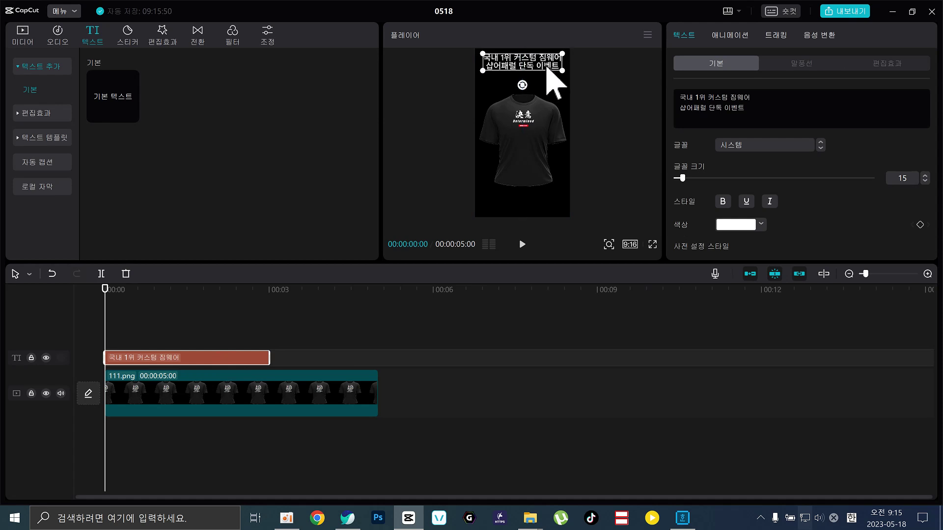
# Change the title's font to 여기어때잘난체.
pyautogui.click(765, 145)
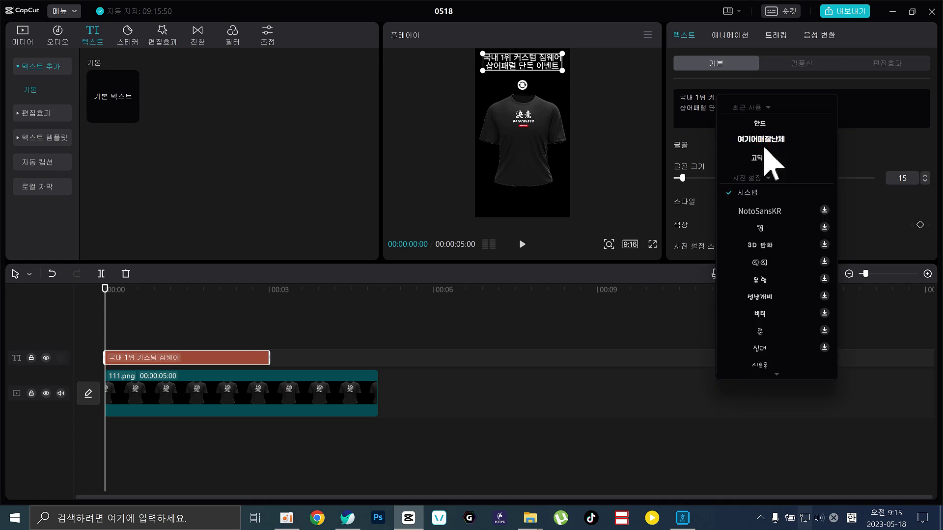
pyautogui.scroll(-5, 788, 313)
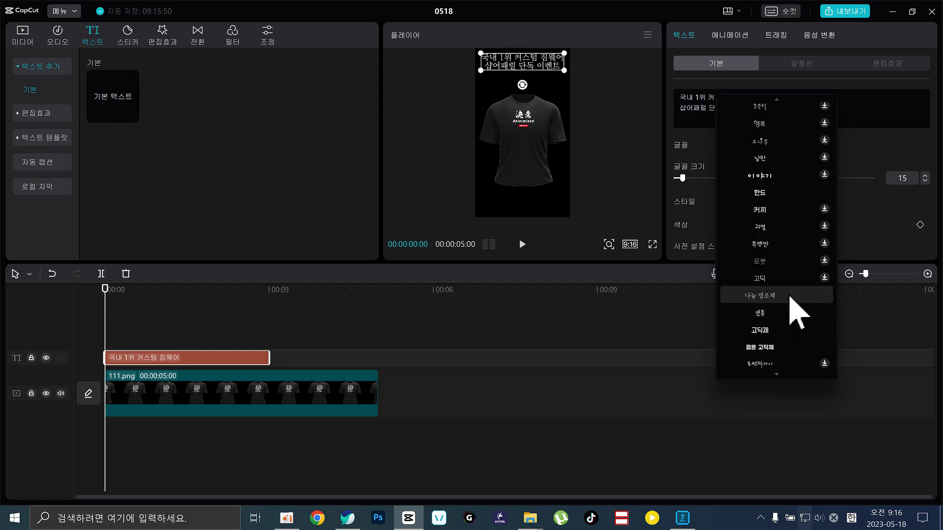
pyautogui.scroll(-3, 792, 303)
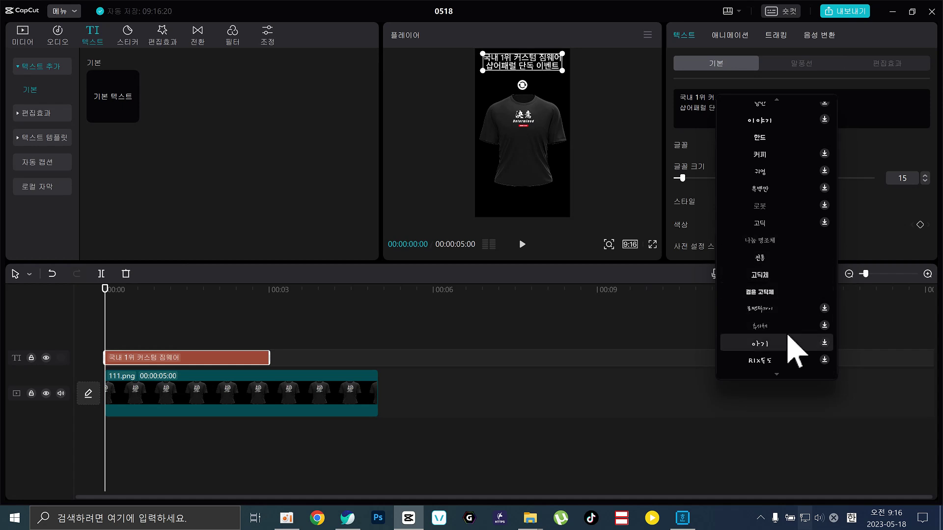
pyautogui.scroll(-3, 786, 339)
pyautogui.scroll(6, 782, 265)
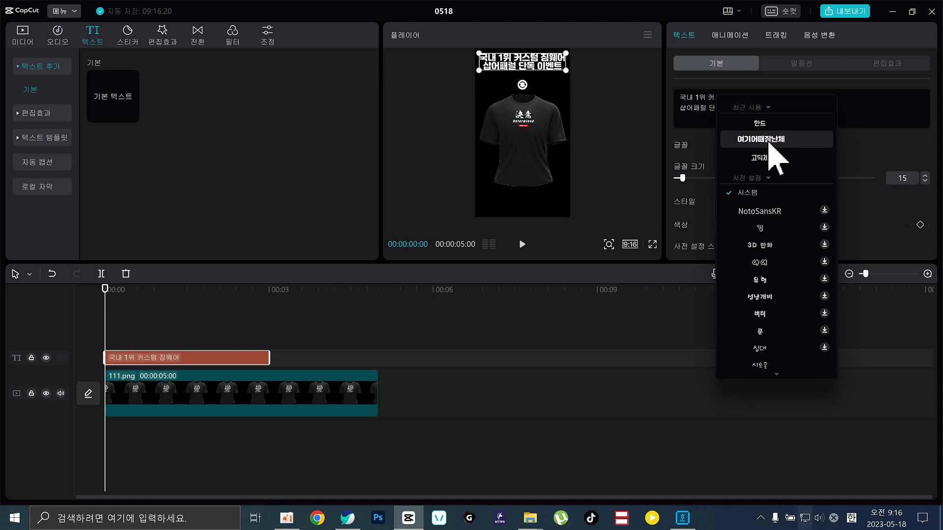
pyautogui.click(776, 142)
pyautogui.click(613, 118)
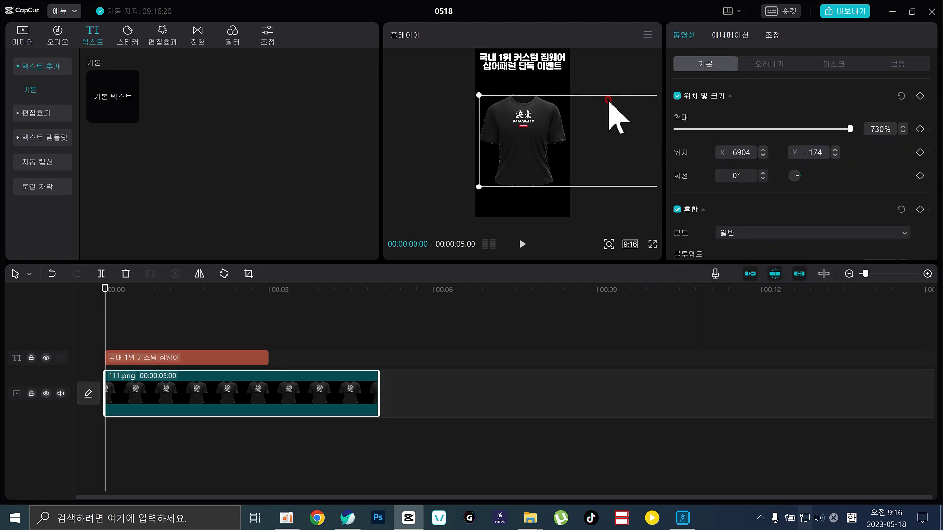
# Increase the title's line spacing (줄 간격) to 4.
pyautogui.click(532, 70)
pyautogui.scroll(-5, 859, 222)
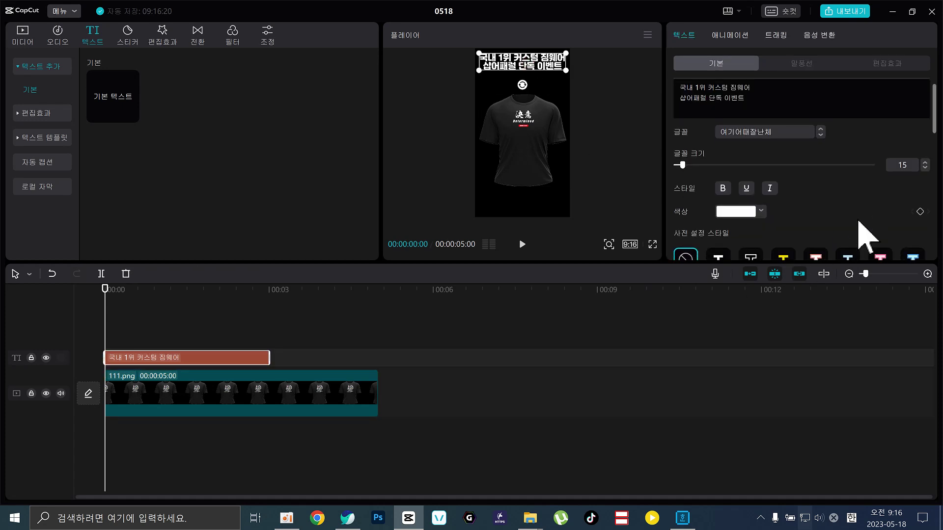
pyautogui.scroll(5, 859, 231)
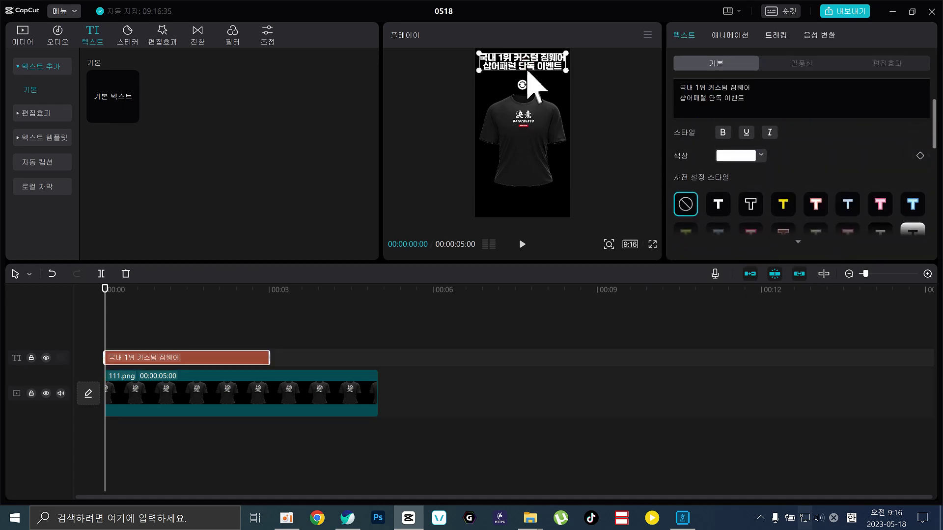
pyautogui.scroll(-1, 774, 175)
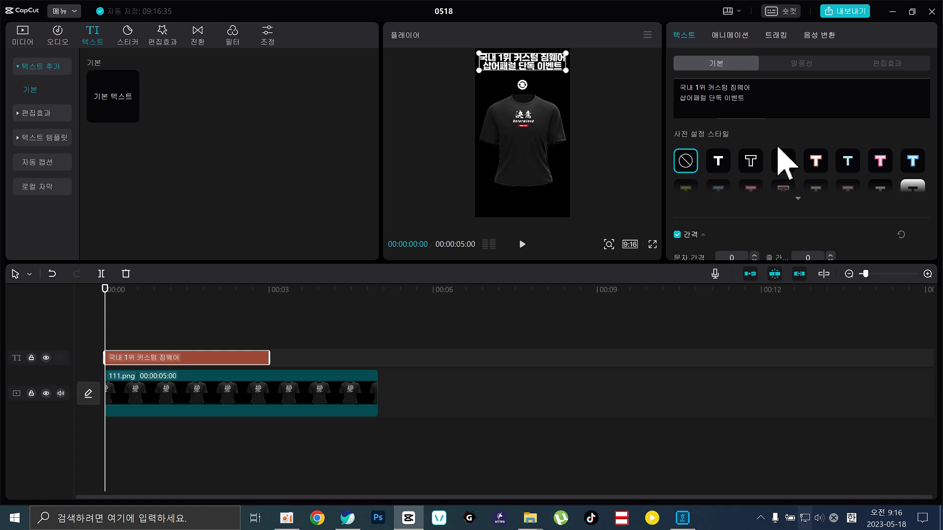
pyautogui.scroll(-2, 779, 165)
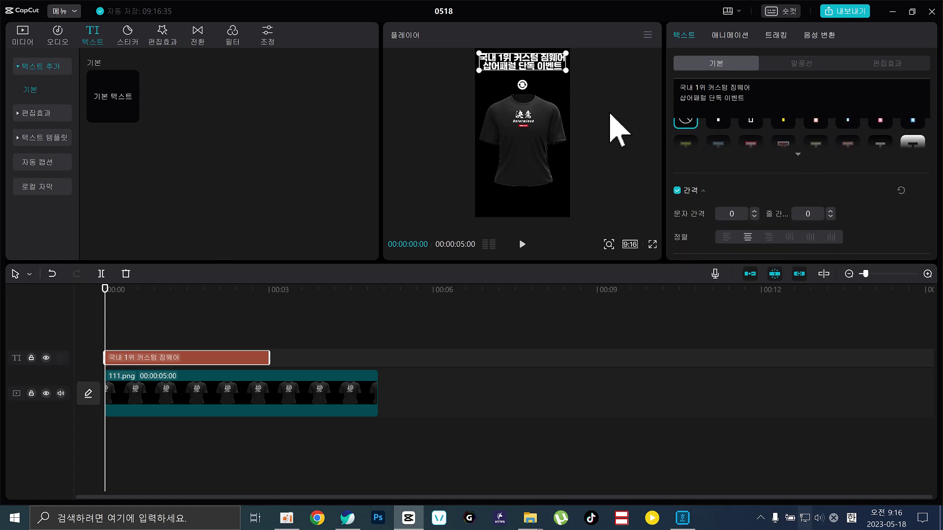
pyautogui.scroll(-2, 841, 194)
pyautogui.click(831, 168)
pyautogui.click(831, 167)
pyautogui.click(831, 168)
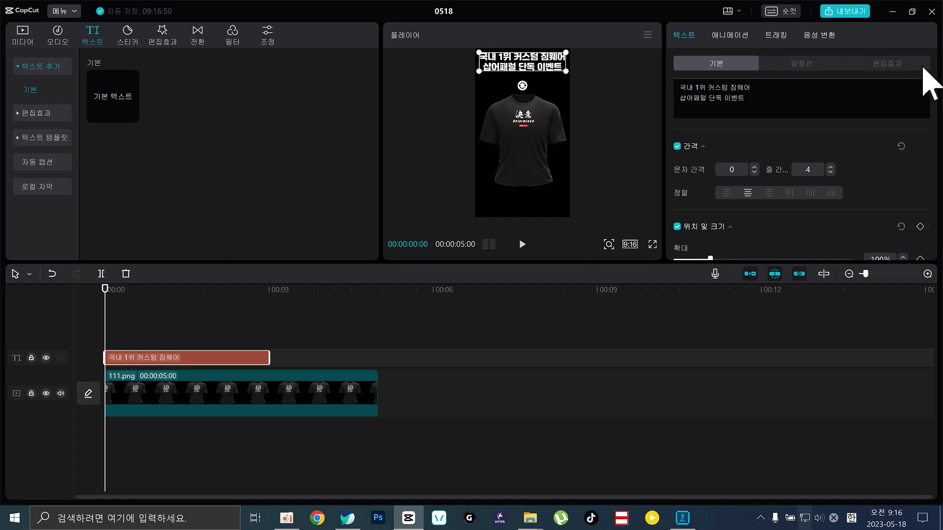
# Try several coloured word-art effects on the title, including turquoise, multicolour, red and blue styles.
pyautogui.click(899, 65)
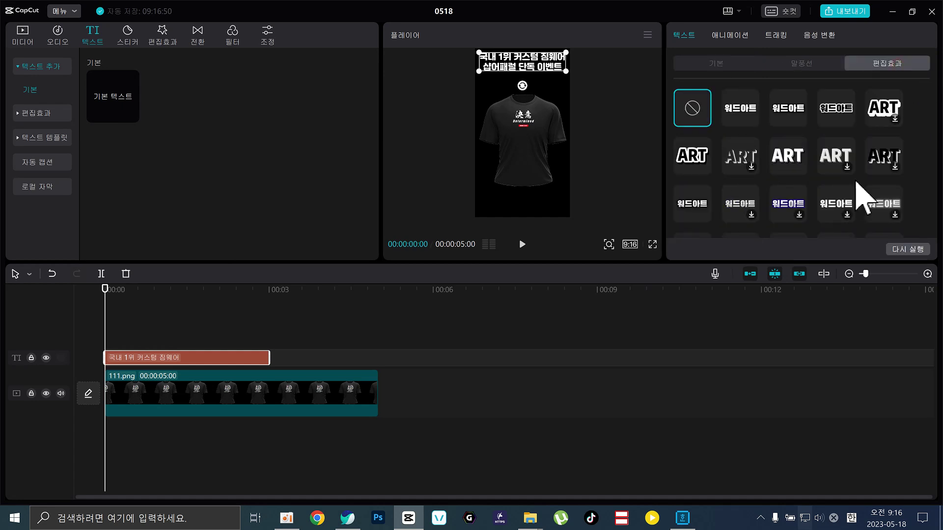
pyautogui.scroll(-3, 806, 203)
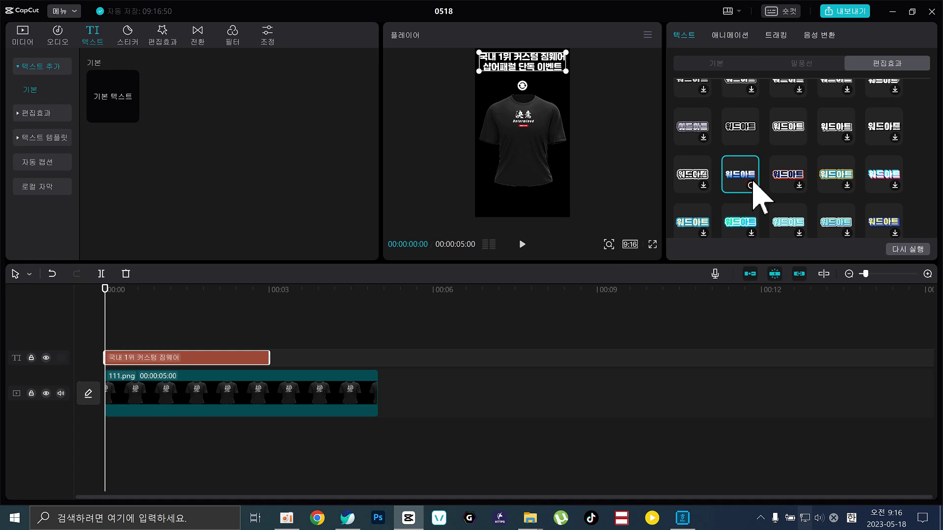
pyautogui.click(740, 227)
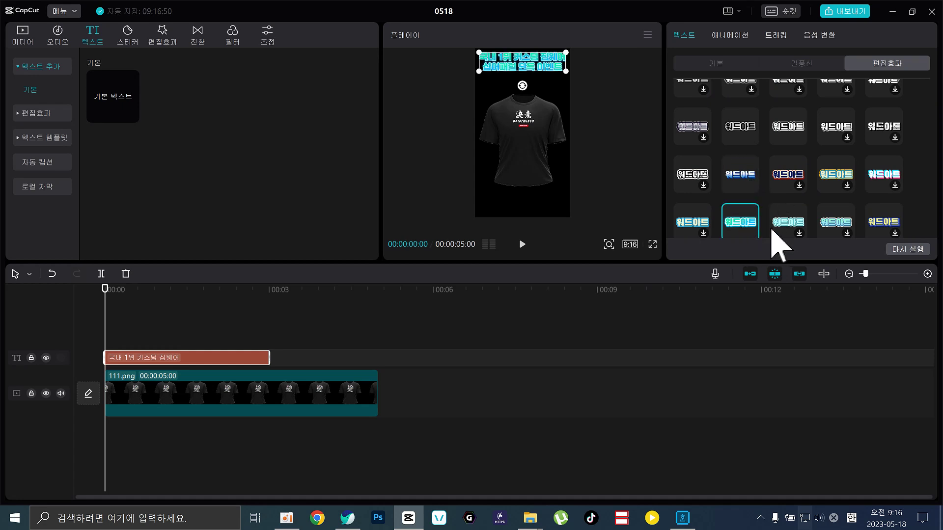
pyautogui.scroll(-5, 811, 226)
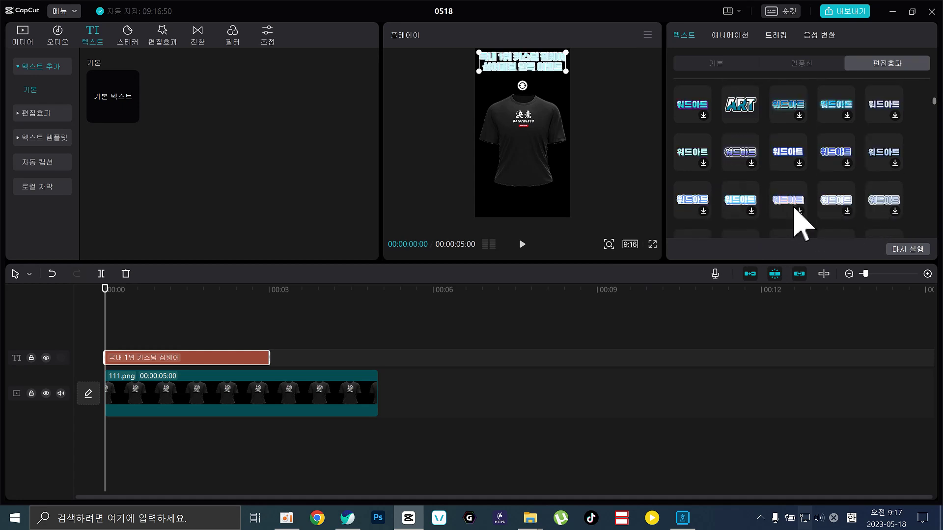
pyautogui.scroll(-5, 801, 223)
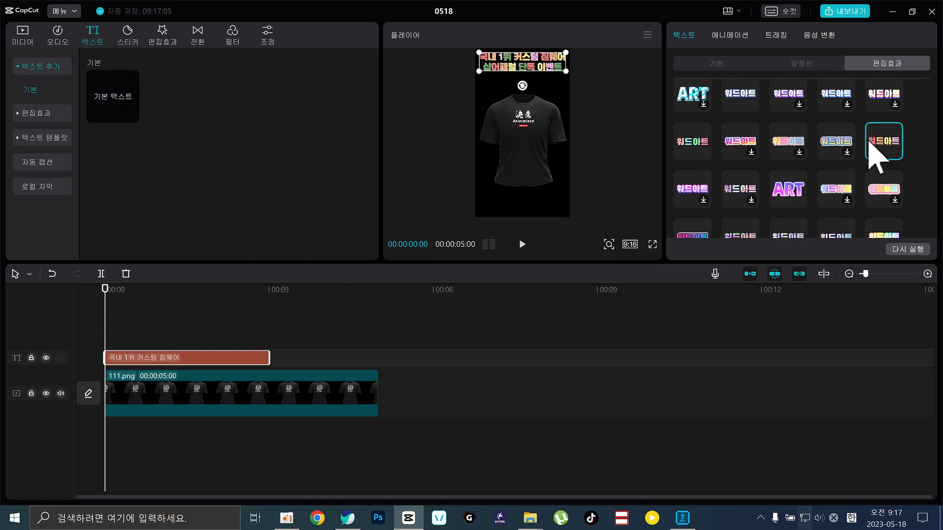
pyautogui.scroll(-1, 795, 190)
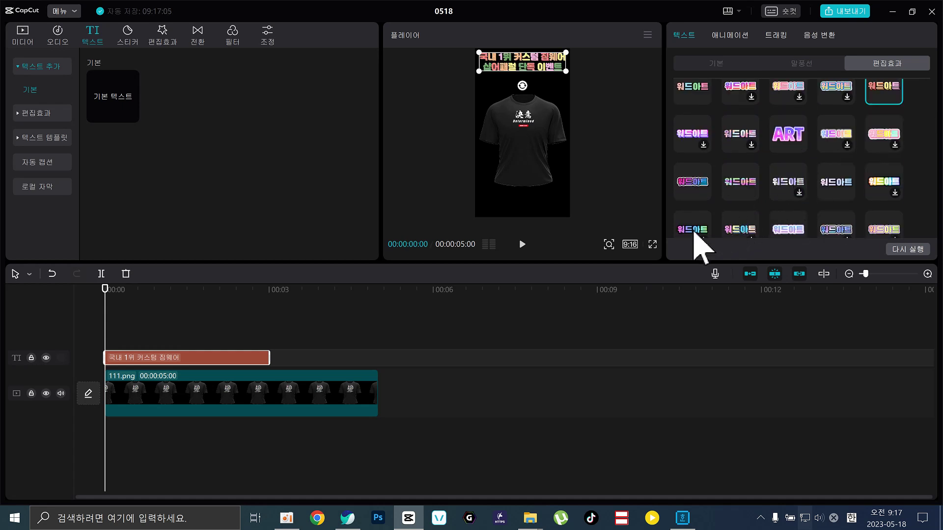
pyautogui.scroll(-3, 852, 228)
pyautogui.scroll(-3, 830, 208)
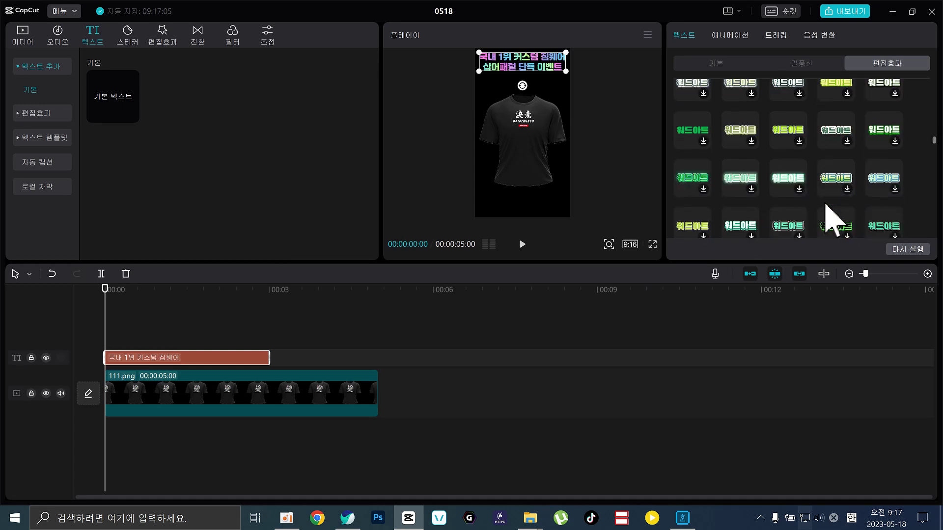
pyautogui.click(880, 202)
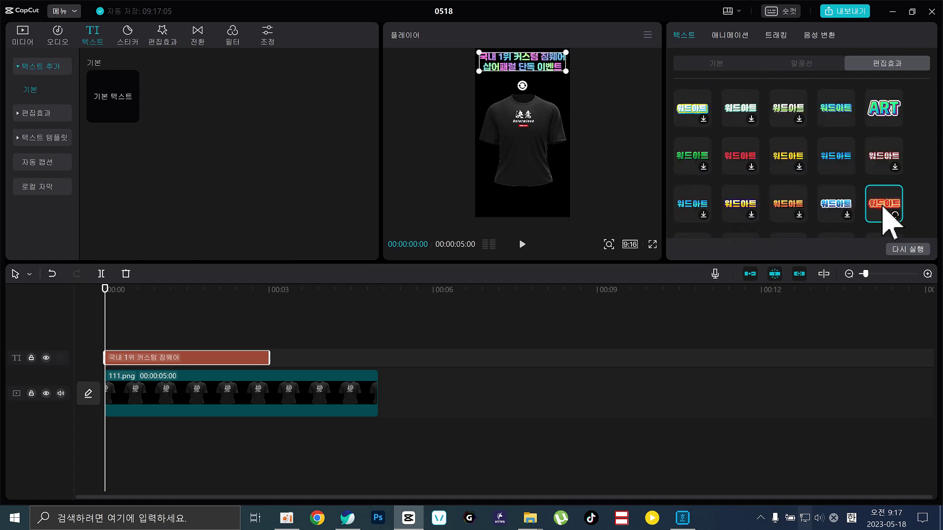
pyautogui.click(693, 209)
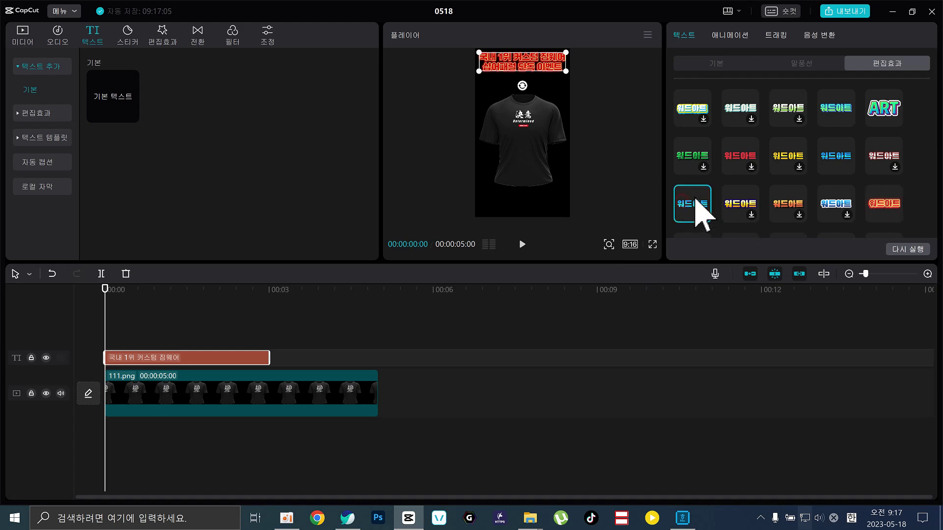
pyautogui.scroll(-3, 801, 177)
pyautogui.scroll(5, 796, 187)
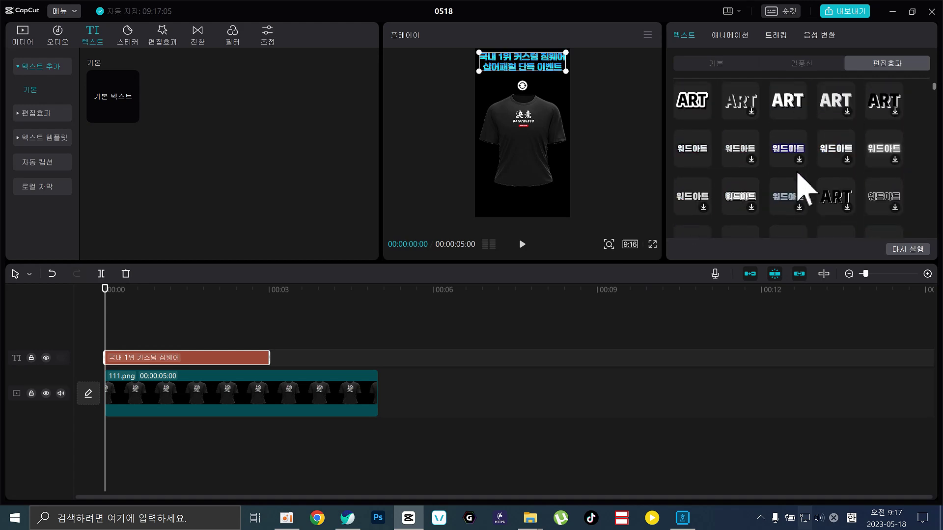
# Compare the white word-art effects on the title and apply the plain white 워드아트 style that starts the third row of effects.
pyautogui.click(745, 111)
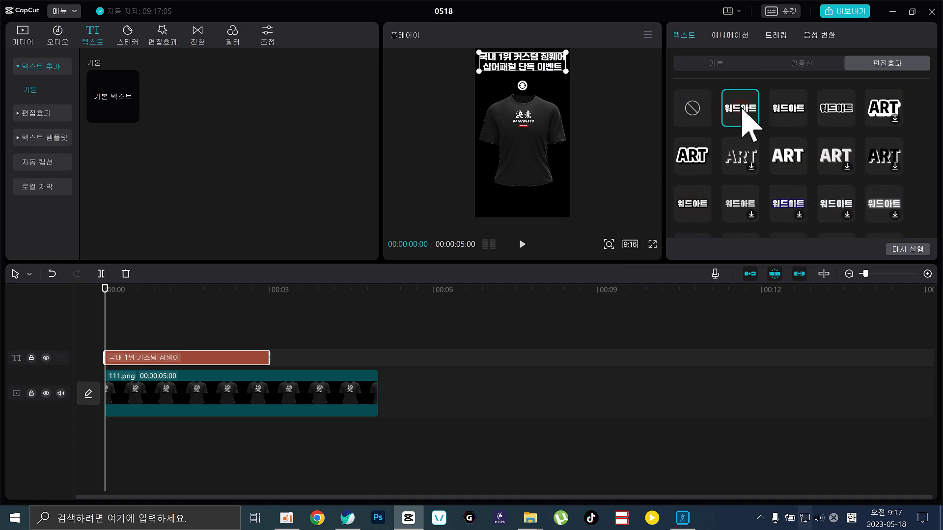
pyautogui.click(838, 111)
pyautogui.click(788, 112)
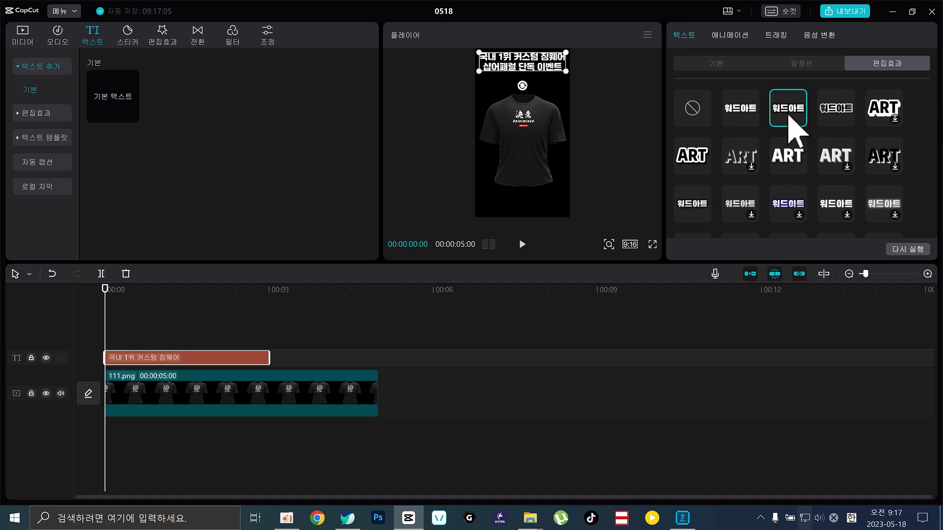
pyautogui.click(697, 204)
pyautogui.click(746, 206)
pyautogui.click(776, 202)
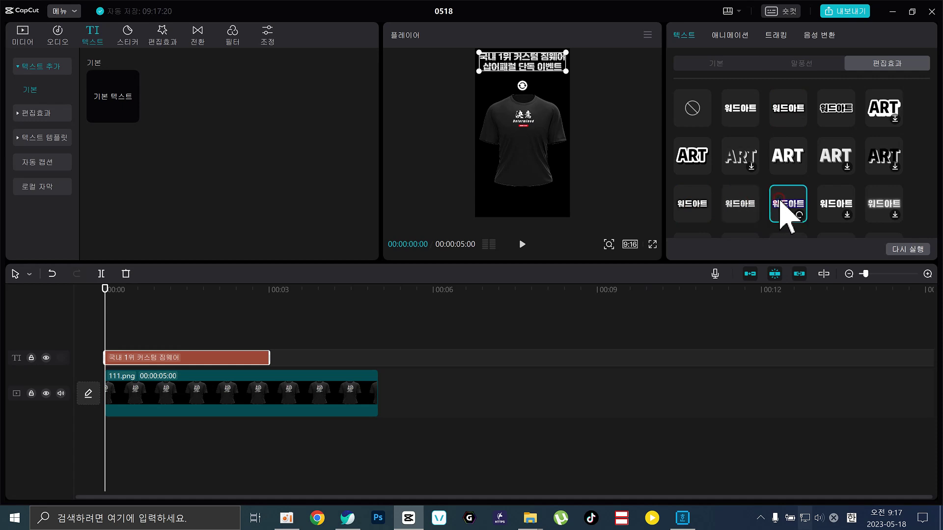
pyautogui.click(701, 202)
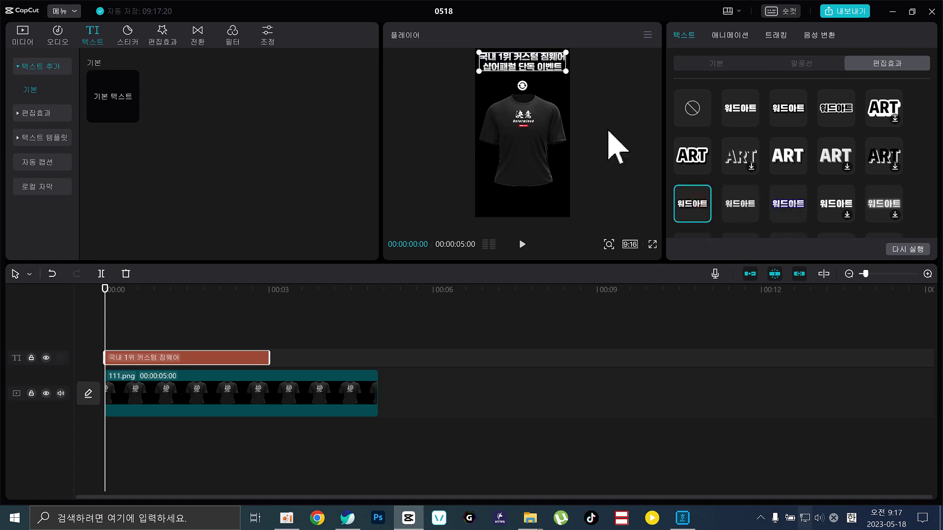
pyautogui.click(617, 92)
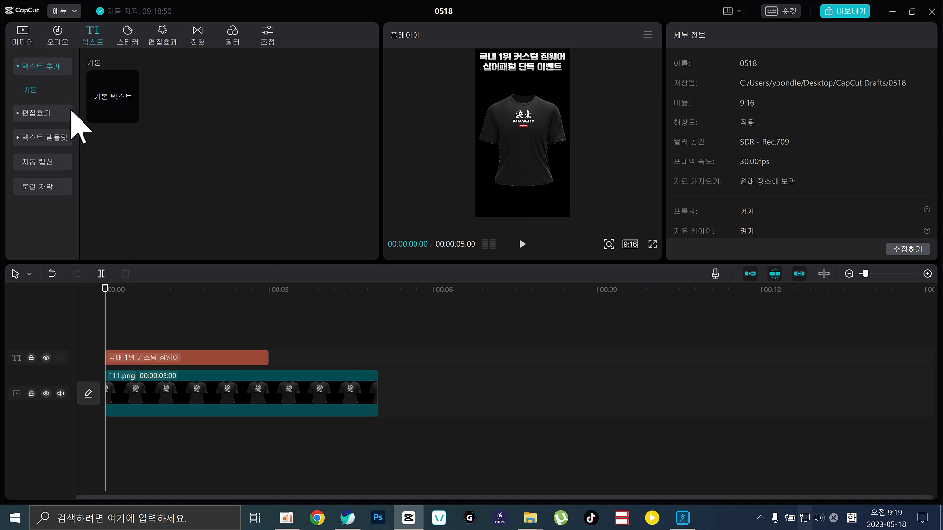
# Add a second basic text (기본 텍스트) at the timeline start, place it between title and shirt, and shrink the title slightly.
pyautogui.click(132, 116)
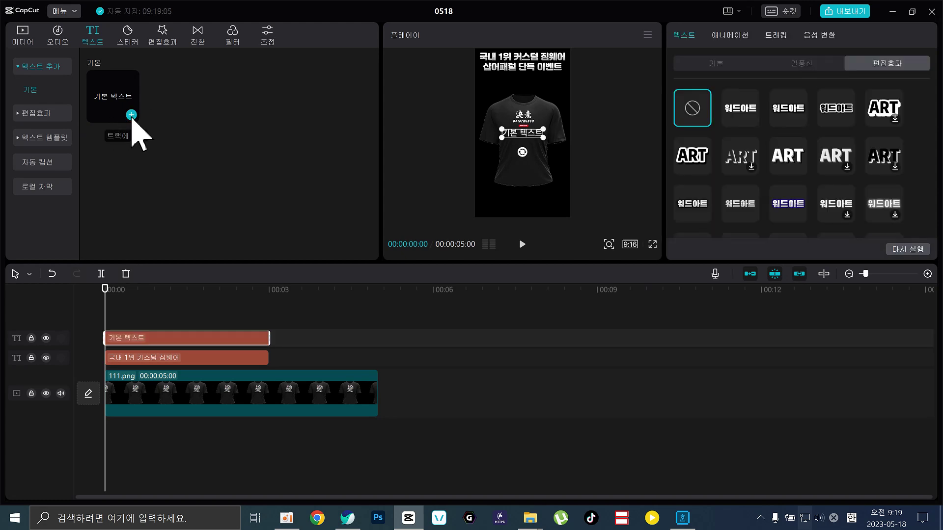
pyautogui.moveTo(526, 136); pyautogui.dragTo(561, 70)
pyautogui.click(534, 62)
# Replace the second text's placeholder with "여름 운동복 신상 출시 기념".
pyautogui.click(541, 85)
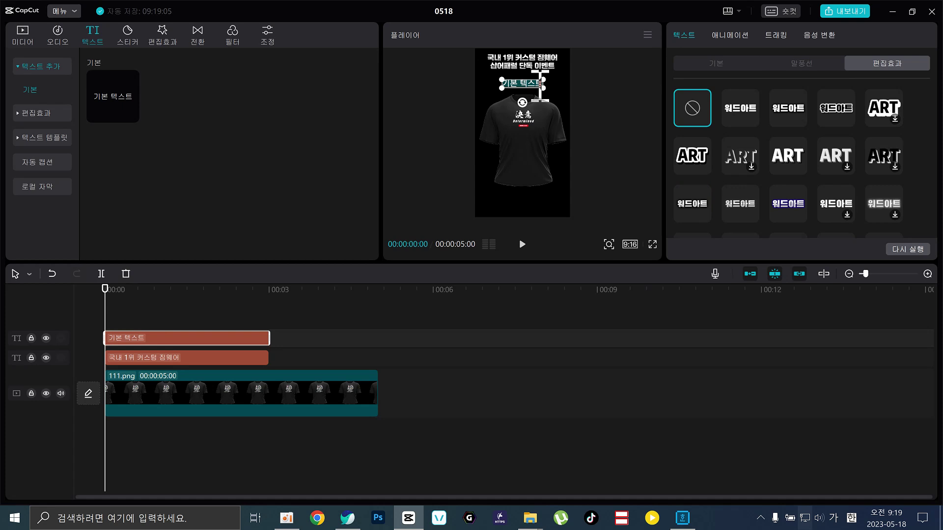
pyautogui.write('여름')
pyautogui.write(' 운동복 ㅅ')
pyautogui.write('ㅣㄴ상')
pyautogui.write(' 출시 기')
pyautogui.write('념')
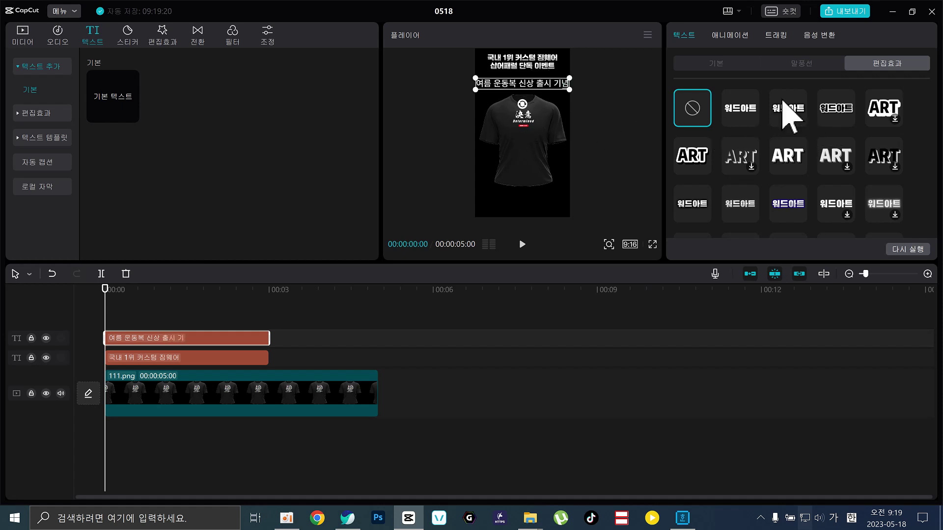
# Set the font of the second text (여름 운동복 신상 출시 기념) to 한드.
pyautogui.click(717, 65)
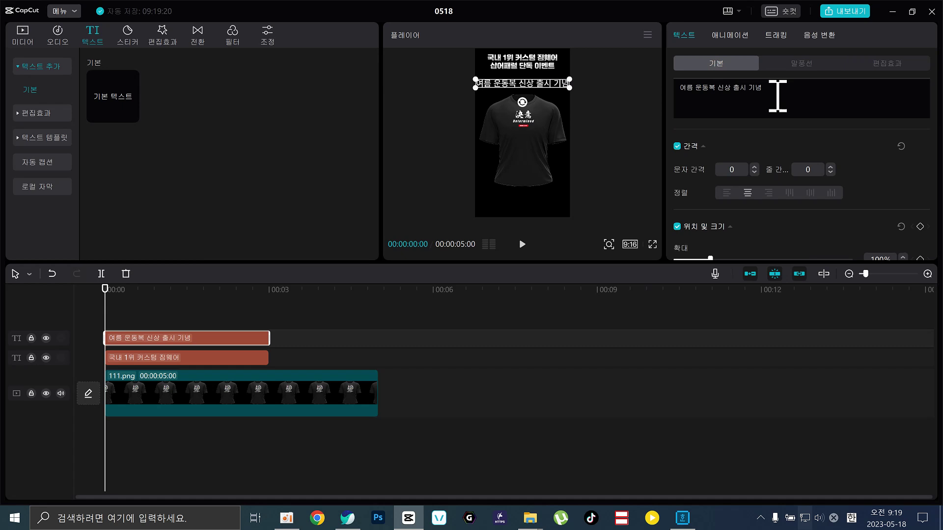
pyautogui.scroll(-5, 769, 169)
pyautogui.scroll(4, 744, 145)
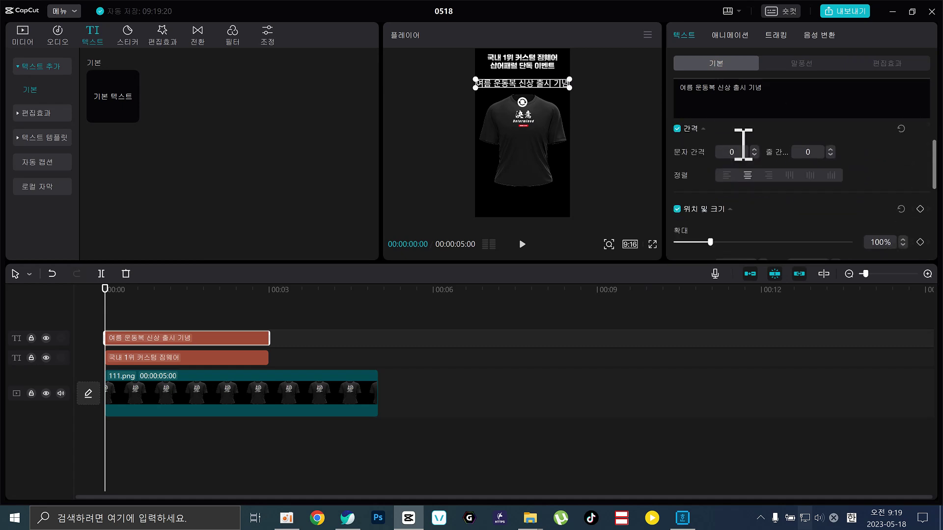
pyautogui.scroll(1, 743, 145)
pyautogui.click(758, 144)
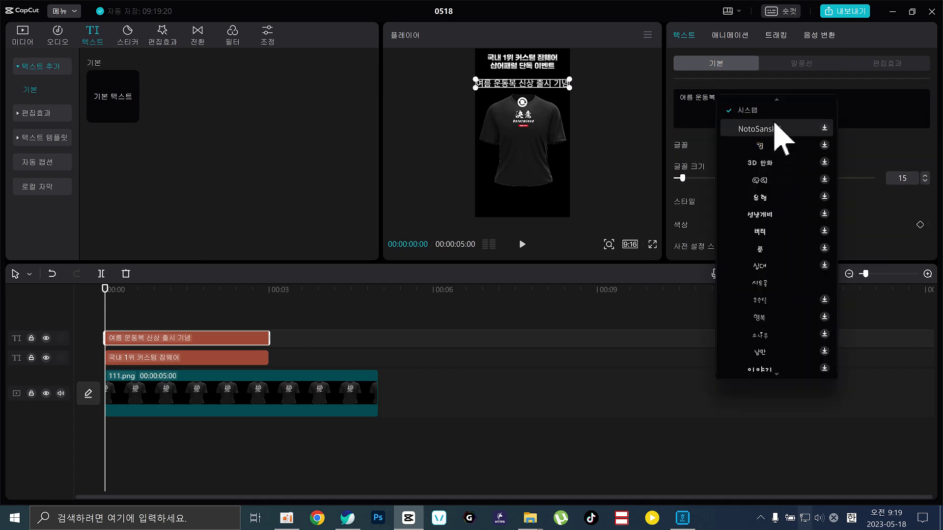
pyautogui.scroll(2, 775, 128)
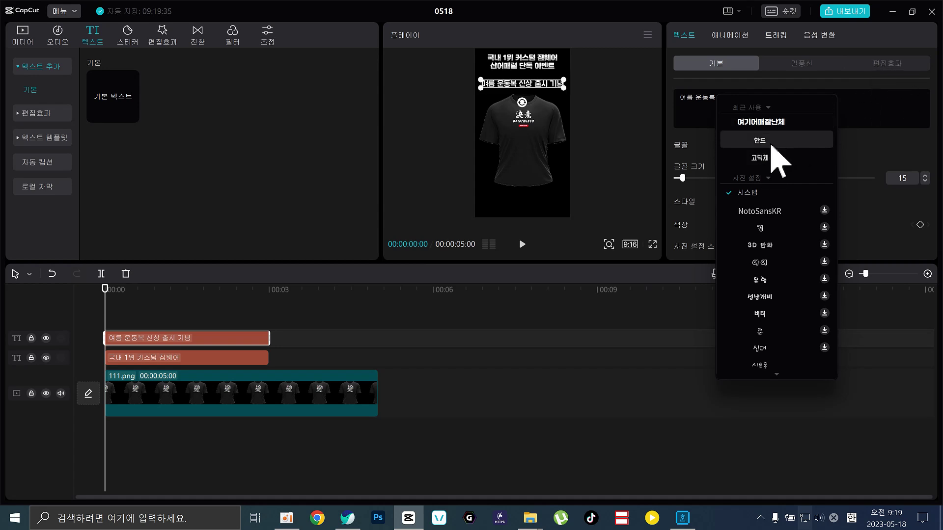
pyautogui.scroll(-3, 772, 300)
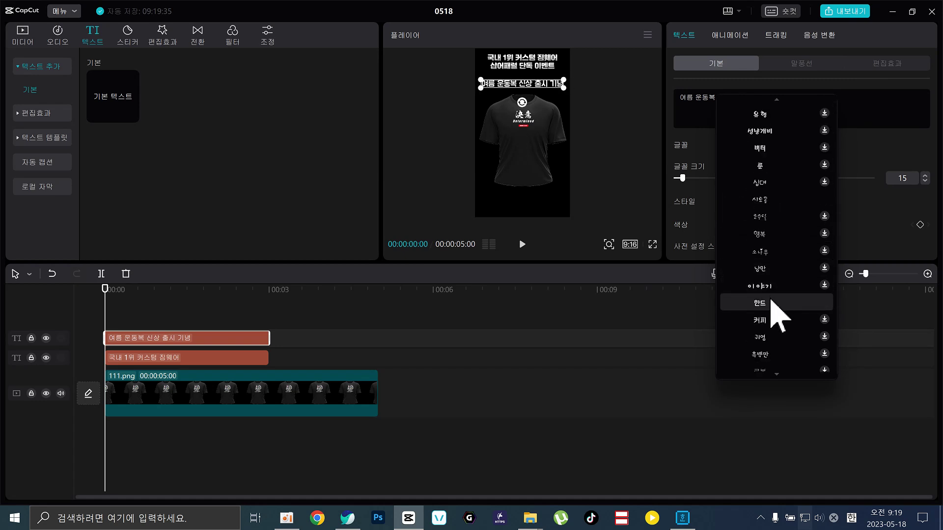
pyautogui.click(772, 303)
# Try several word-art effects on the second text, including navy, light blue and blue-outlined ART styles.
pyautogui.click(887, 65)
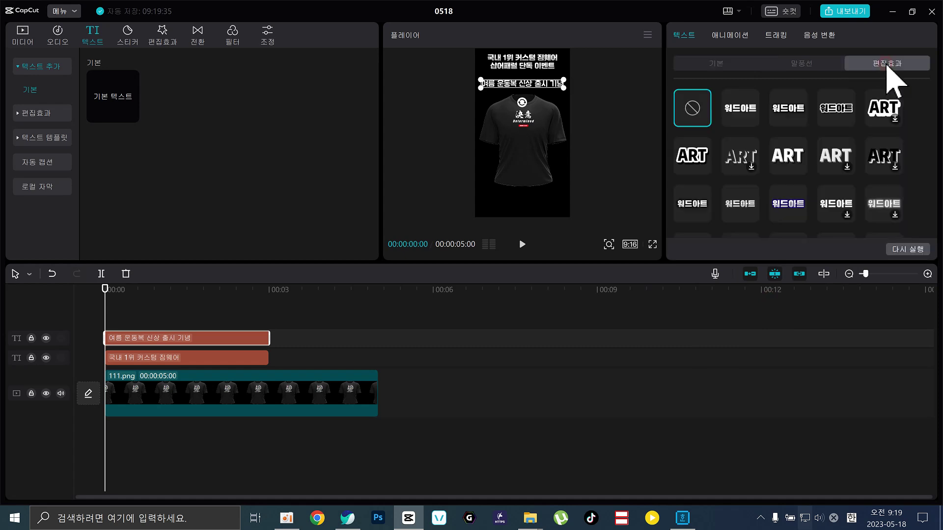
pyautogui.click(884, 112)
pyautogui.click(883, 160)
pyautogui.click(884, 206)
pyautogui.click(802, 201)
pyautogui.scroll(-1, 804, 199)
pyautogui.scroll(-3, 804, 199)
pyautogui.click(682, 163)
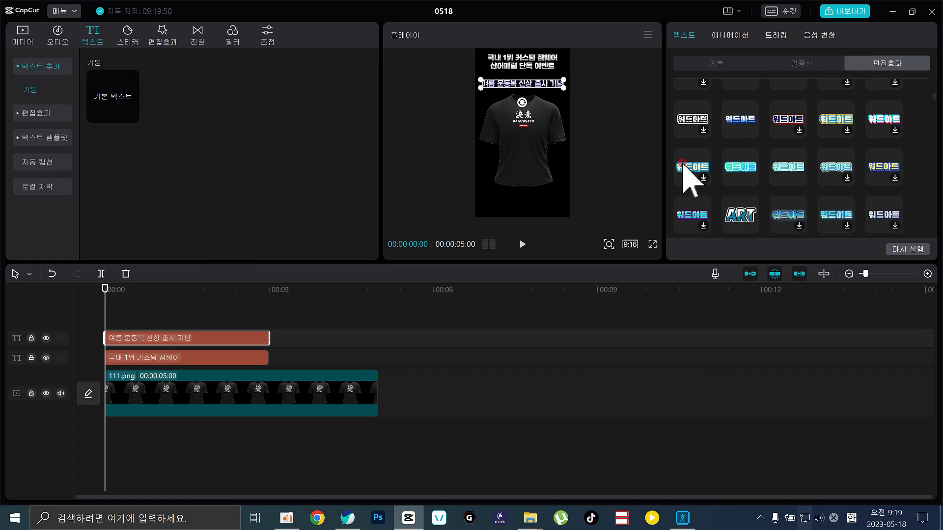
pyautogui.click(883, 117)
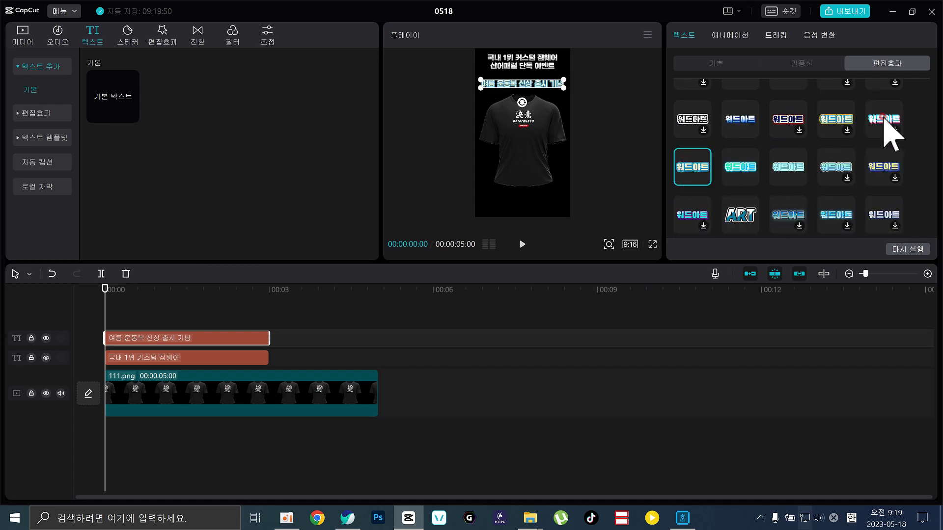
pyautogui.click(747, 122)
pyautogui.scroll(-3, 835, 167)
pyautogui.scroll(2, 836, 167)
pyautogui.click(740, 161)
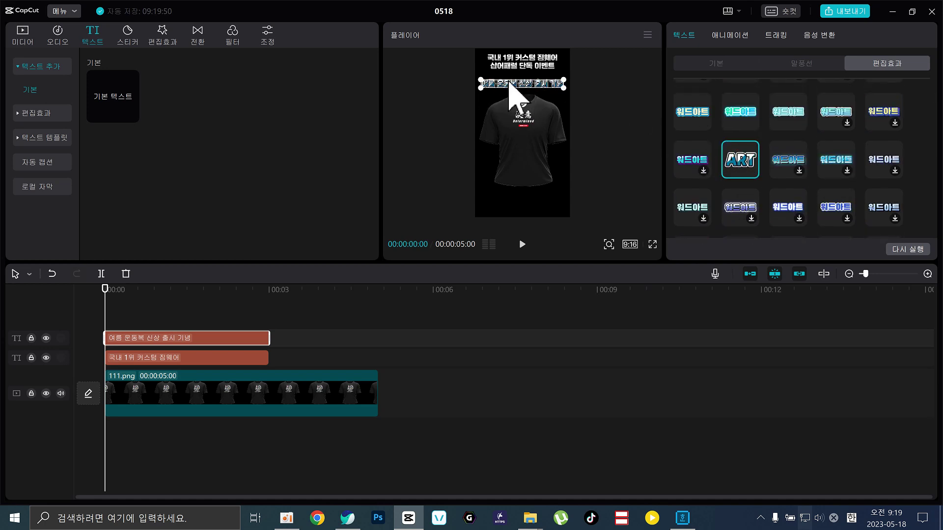
pyautogui.click(696, 162)
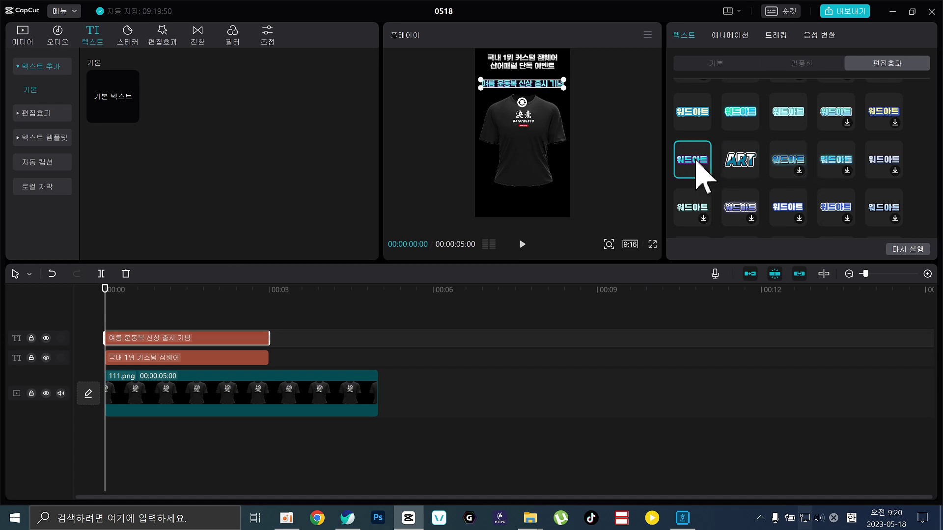
# Compare the purple and blue word-art effects on the second text and apply the white ART style with a blue outline.
pyautogui.scroll(-5, 795, 177)
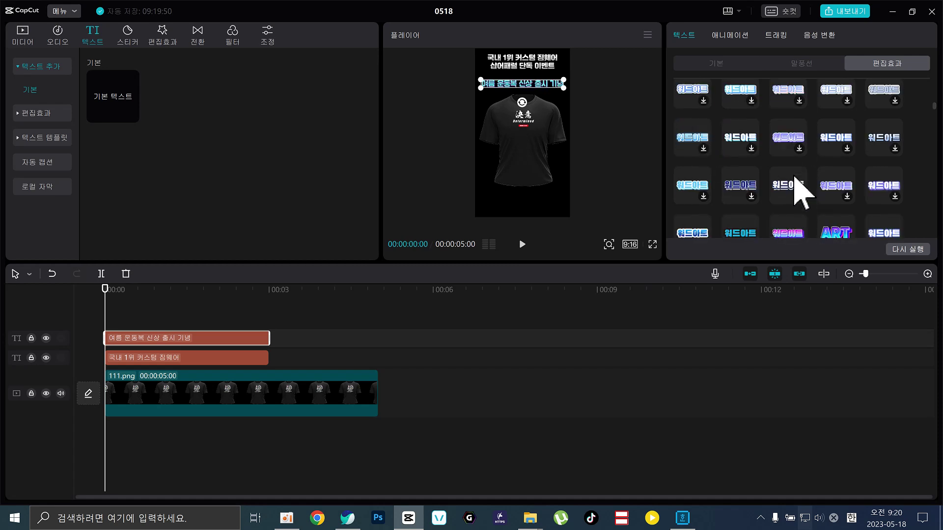
pyautogui.scroll(-2, 796, 180)
pyautogui.click(838, 124)
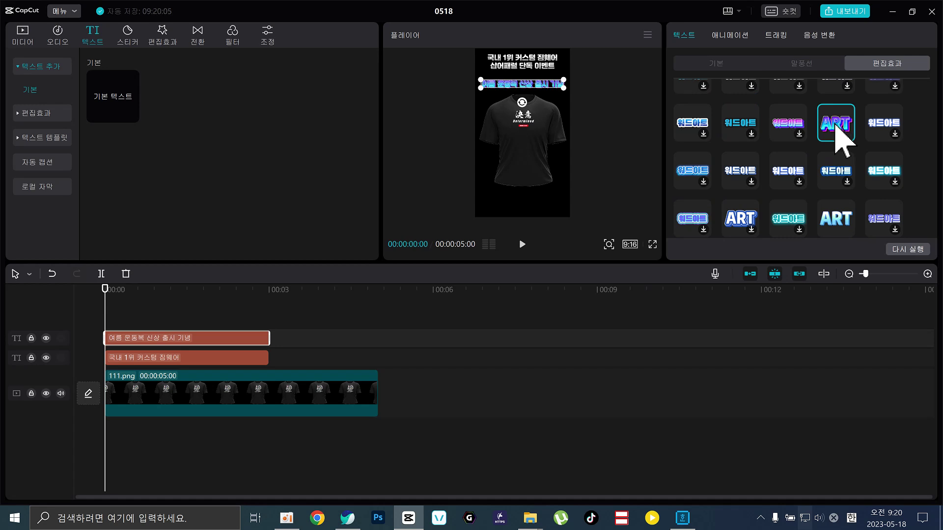
pyautogui.click(794, 129)
pyautogui.click(689, 133)
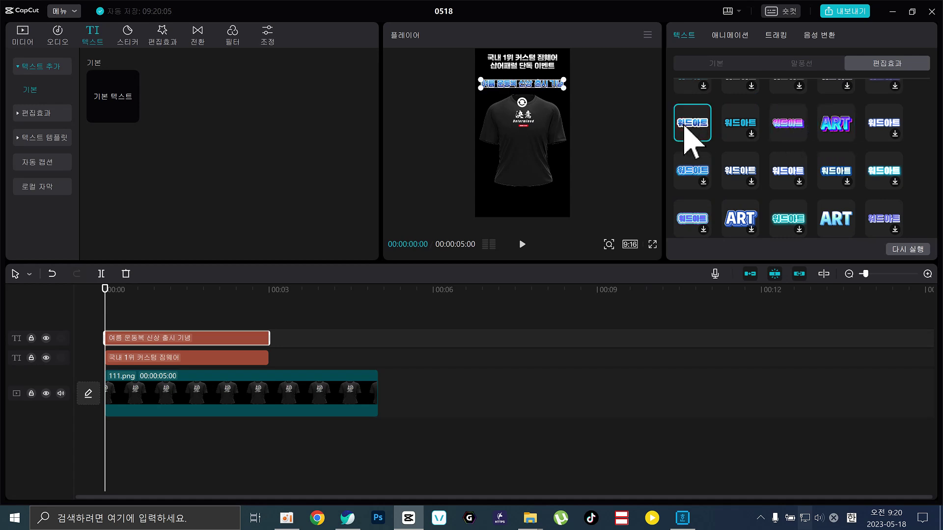
pyautogui.click(737, 223)
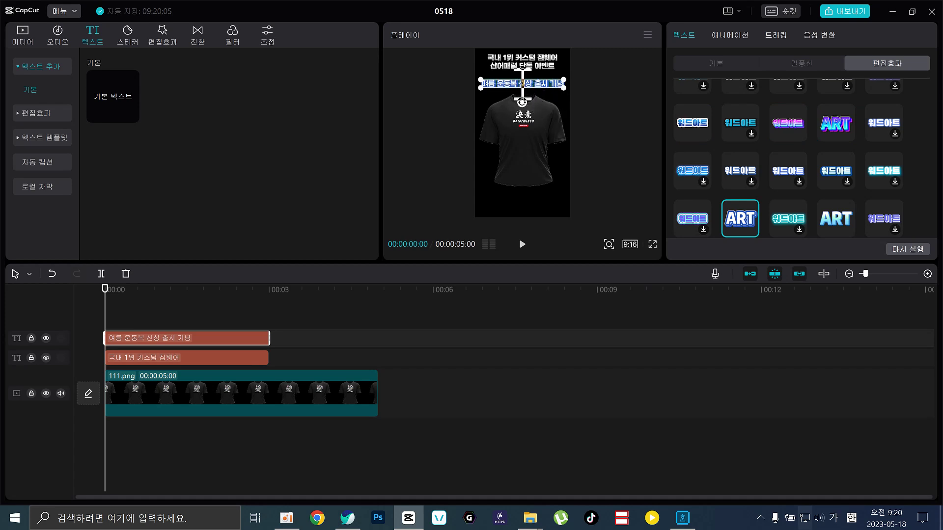
# Break the second text into two lines before "신상 출시 기념" and enlarge it.
pyautogui.press('Return')
pyautogui.click(588, 102)
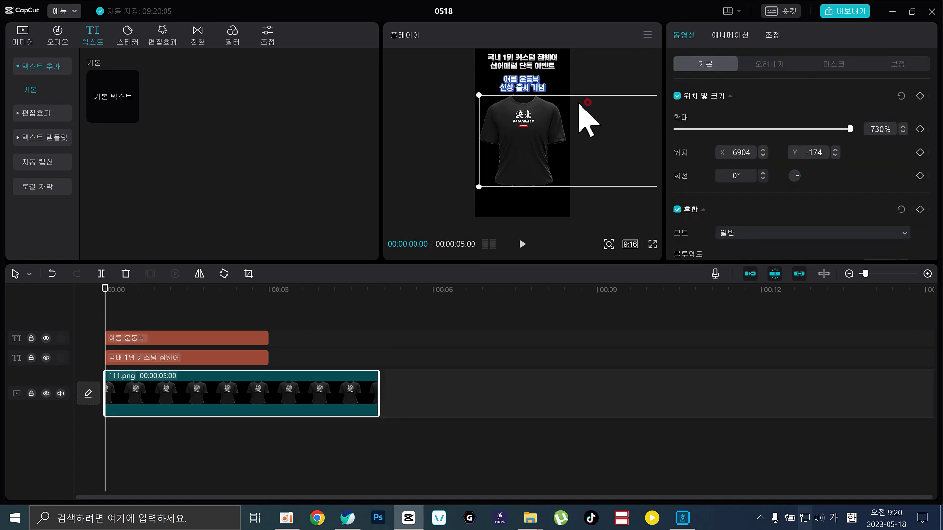
pyautogui.click(537, 86)
pyautogui.moveTo(547, 94); pyautogui.dragTo(556, 101)
# Move the shirt image slightly down to make room for the enlarged text.
pyautogui.click(511, 141)
pyautogui.click(530, 129)
pyautogui.click(531, 140)
pyautogui.moveTo(533, 144)
pyautogui.mouseDown()
pyautogui.moveTo(524, 169)
pyautogui.moveTo(527, 158)
pyautogui.mouseUp()
pyautogui.click(415, 150)
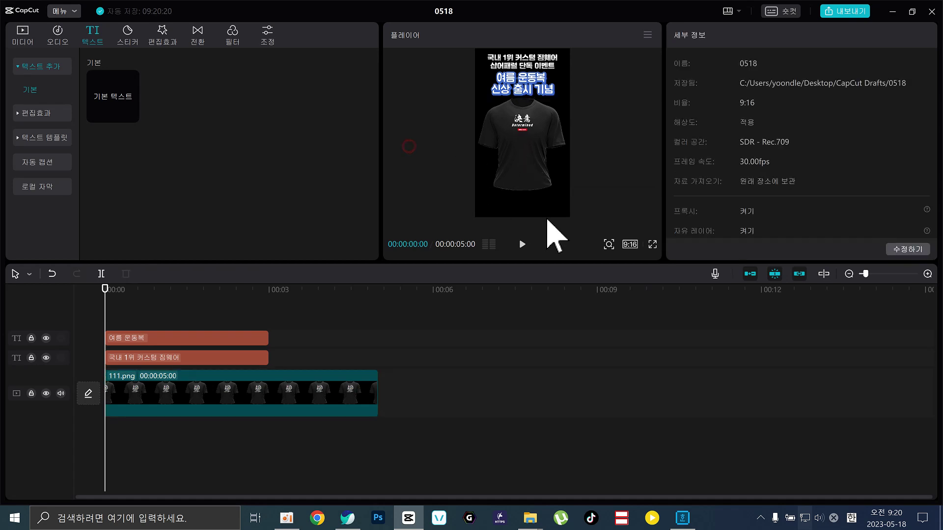
# Replace the wording of the second text with "지금 구매하면 개이득".
pyautogui.click(520, 92)
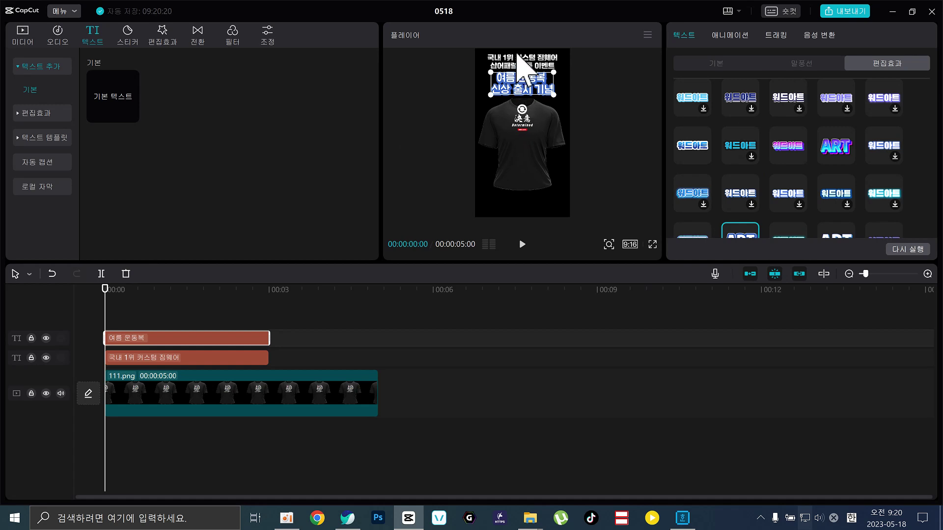
pyautogui.click(522, 63)
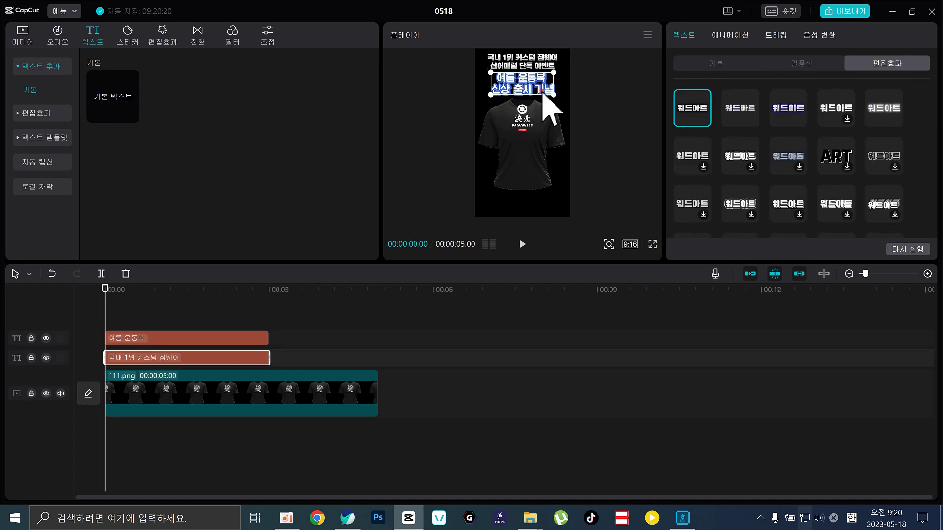
pyautogui.click(502, 95)
pyautogui.doubleClick(502, 81)
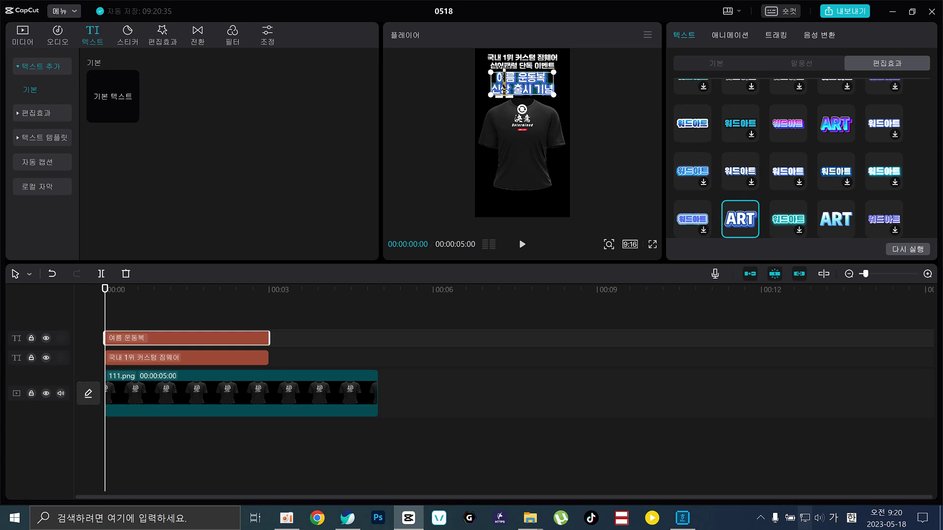
pyautogui.write('지금')
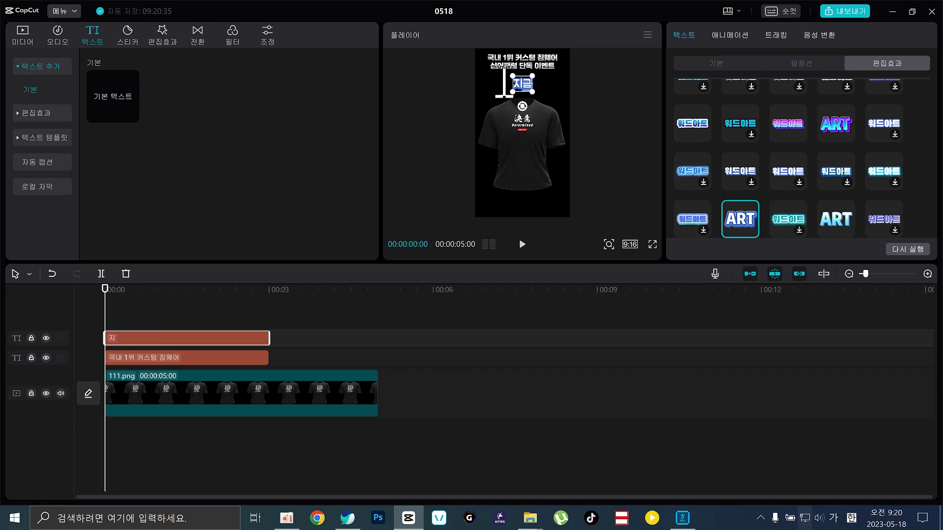
pyautogui.write(' 구매함면')
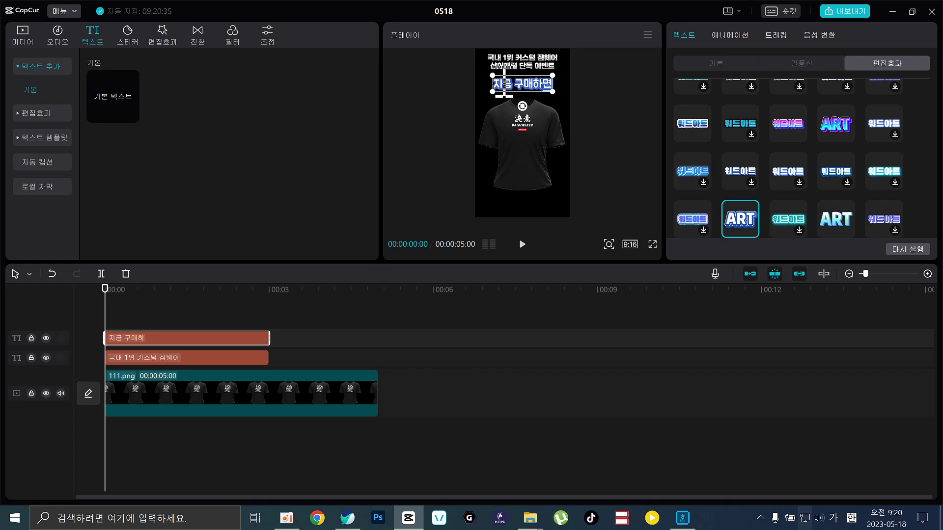
pyautogui.write(' 개')
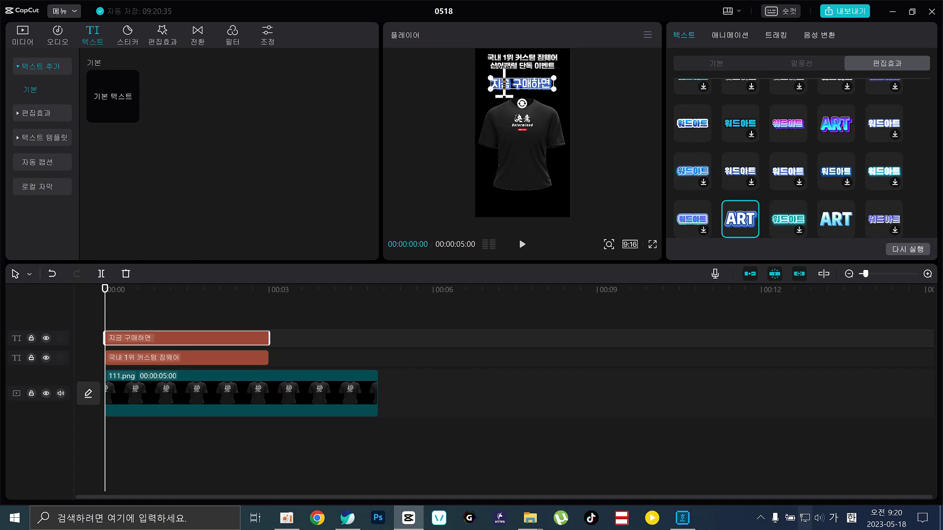
pyautogui.write('이득')
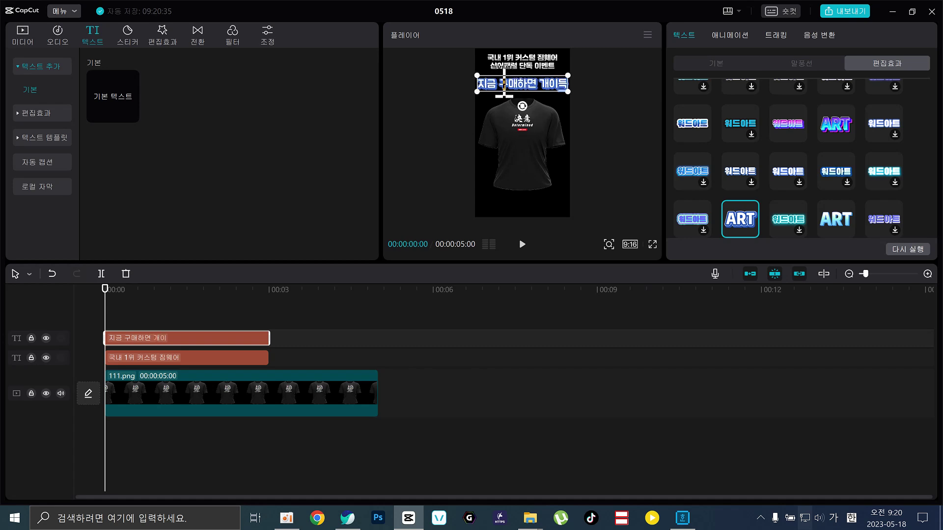
pyautogui.click(609, 133)
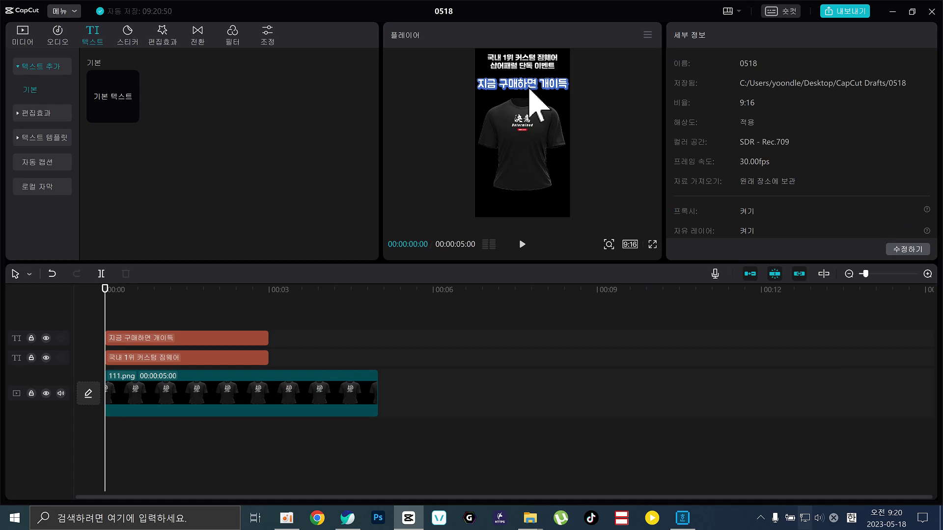
# Duplicate the "지금 구매하면 개이득" text and place the copy below the shirt.
pyautogui.click(536, 104)
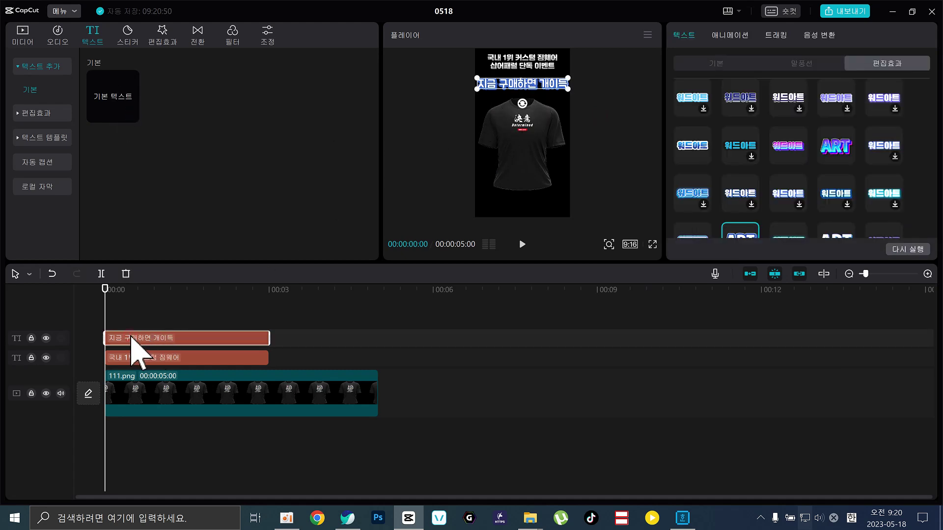
pyautogui.hotkey('ctrl', 'c')
pyautogui.hotkey('ctrl', 'v')
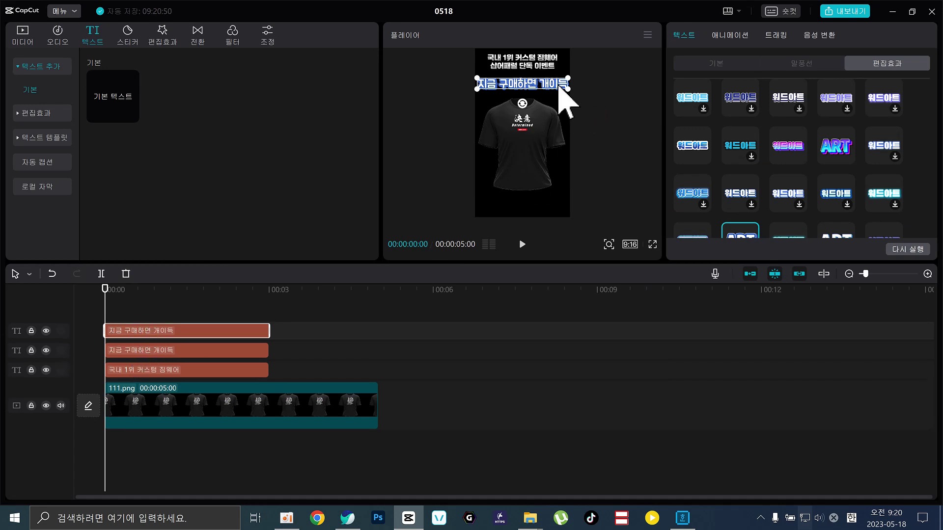
pyautogui.moveTo(558, 87); pyautogui.dragTo(558, 207)
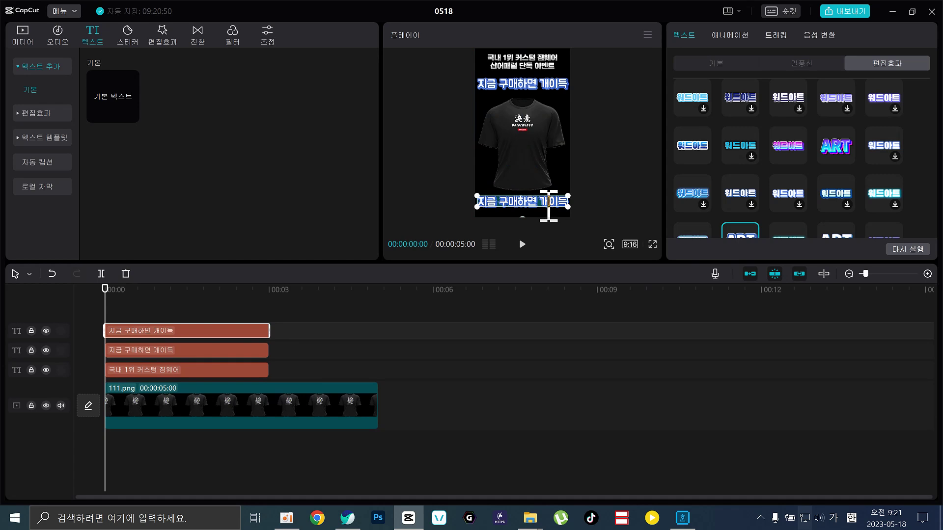
# Change the copied text to "1 + 1", then enlarge it and place it over the shirt's lower edge.
pyautogui.hotkey('ctrl', 'a')
pyautogui.write('1')
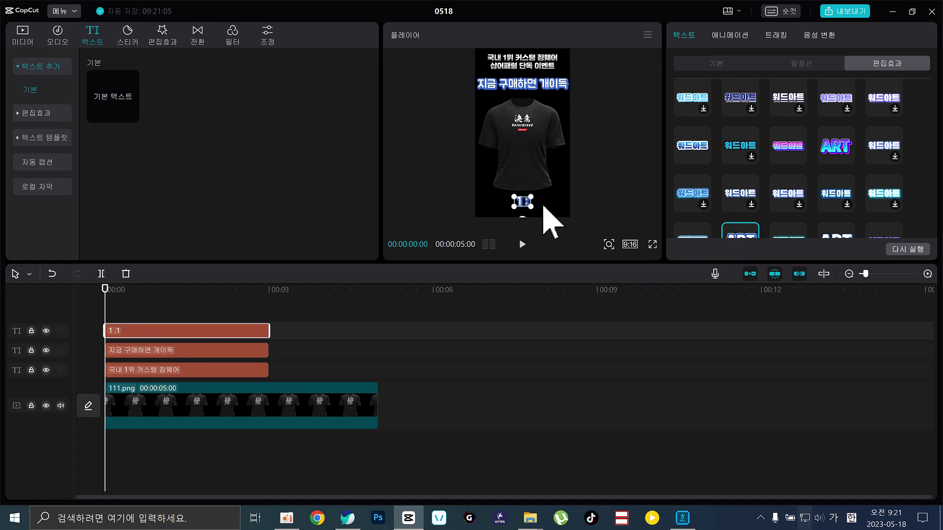
pyautogui.write(' +1')
pyautogui.press('BackSpace')
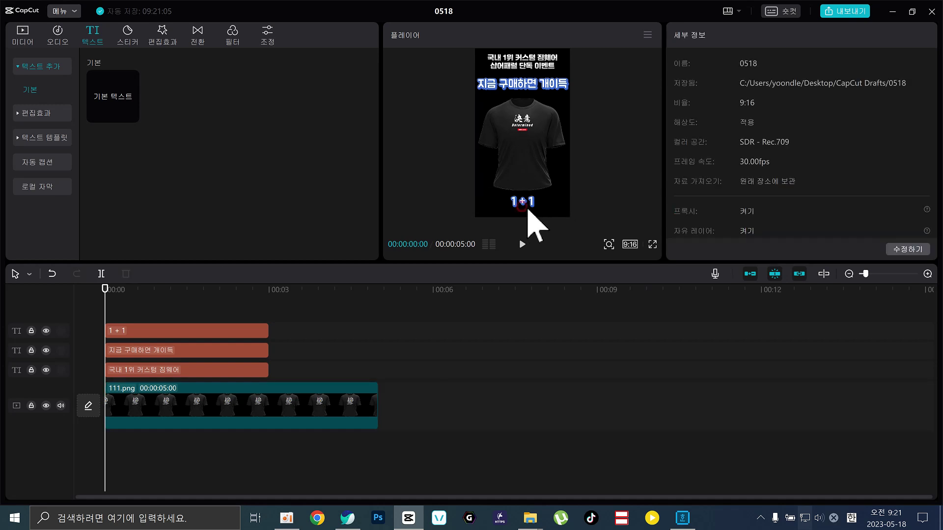
pyautogui.moveTo(534, 205)
pyautogui.mouseDown()
pyautogui.moveTo(556, 193)
pyautogui.moveTo(534, 194)
pyautogui.moveTo(530, 181)
pyautogui.moveTo(538, 196)
pyautogui.mouseUp()
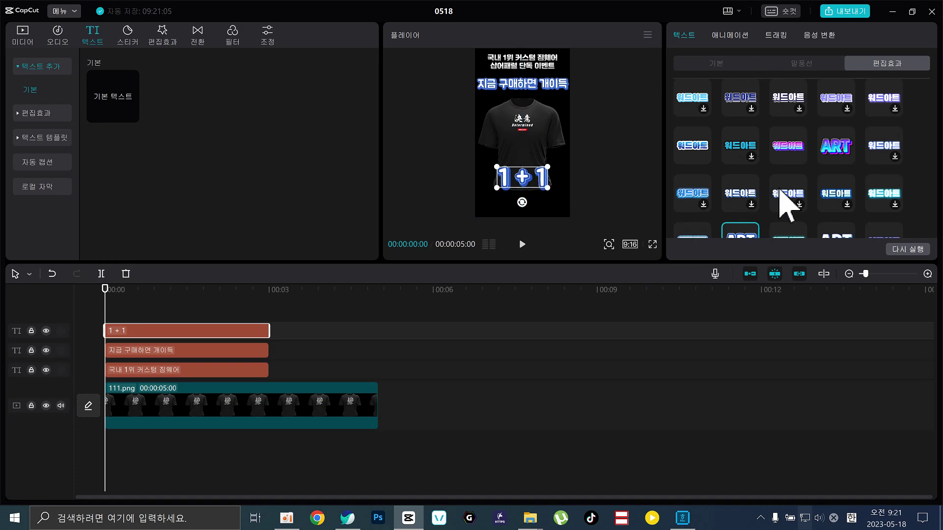
# Apply the red neon word-art effect to the "1 + 1" text and enlarge it slightly.
pyautogui.scroll(-10, 801, 158)
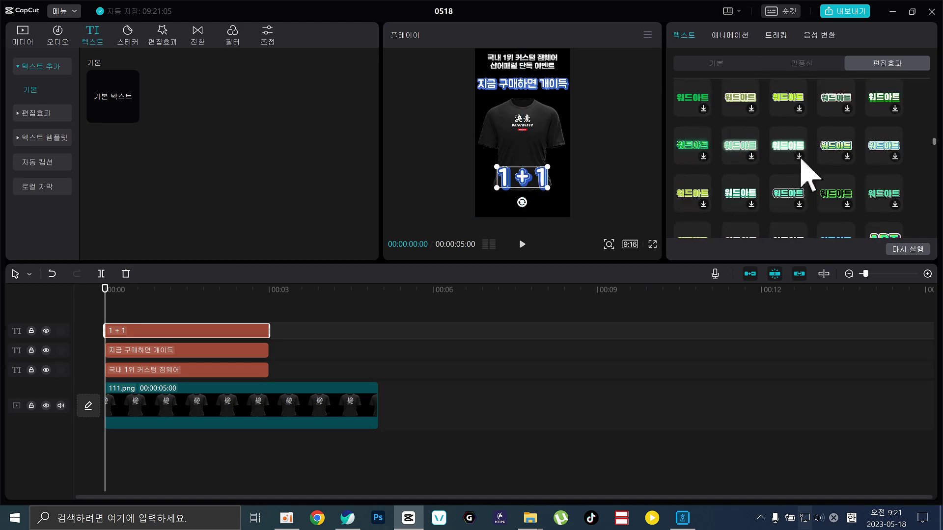
pyautogui.click(791, 153)
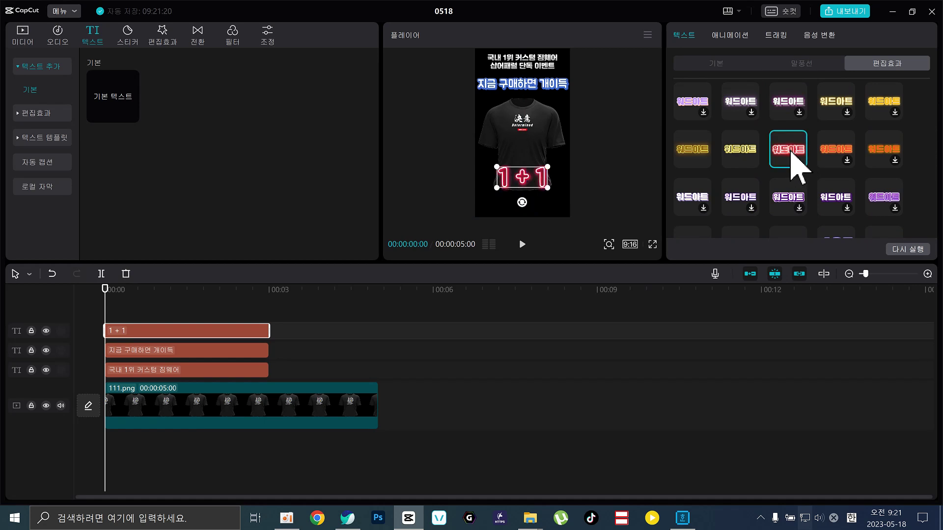
pyautogui.moveTo(548, 189); pyautogui.dragTo(551, 194)
# Italicize the "1 + 1" text, set its font to 검은 고딕체 and enlarge it slightly.
pyautogui.click(713, 65)
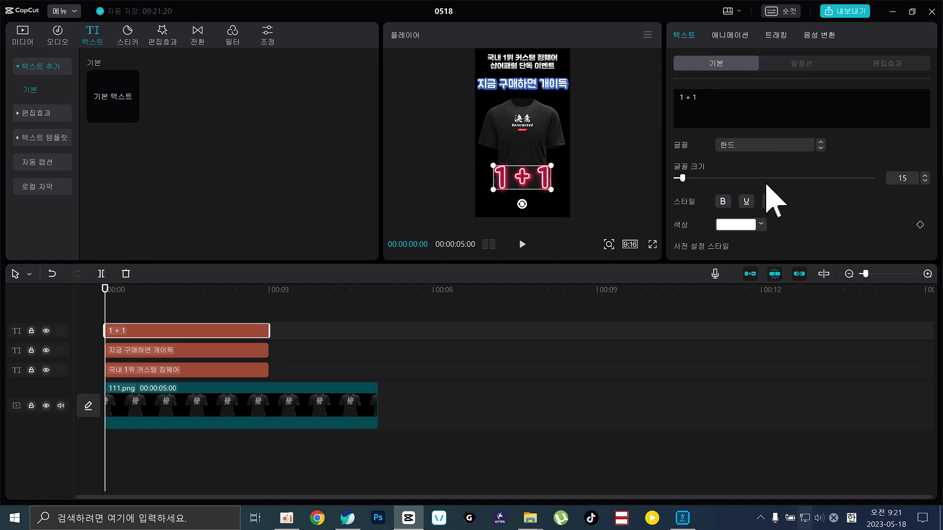
pyautogui.click(770, 200)
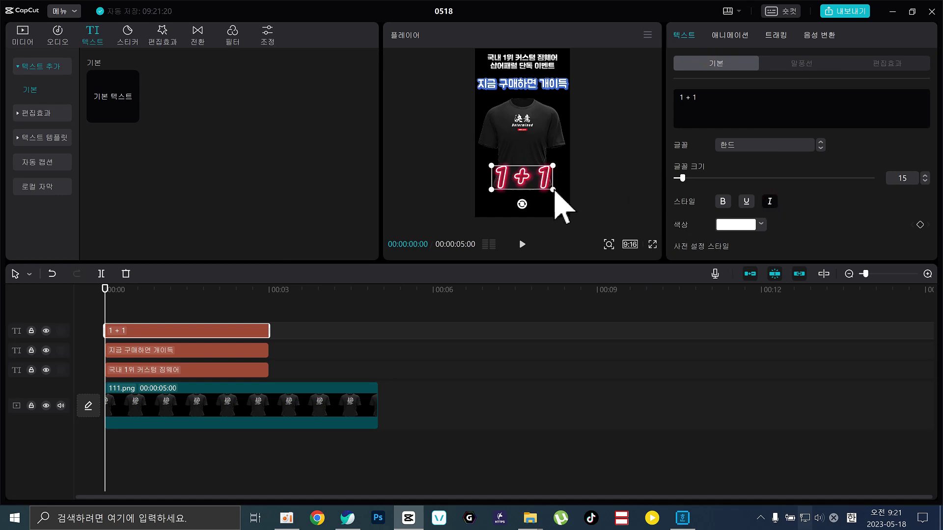
pyautogui.click(743, 147)
pyautogui.scroll(1, 786, 236)
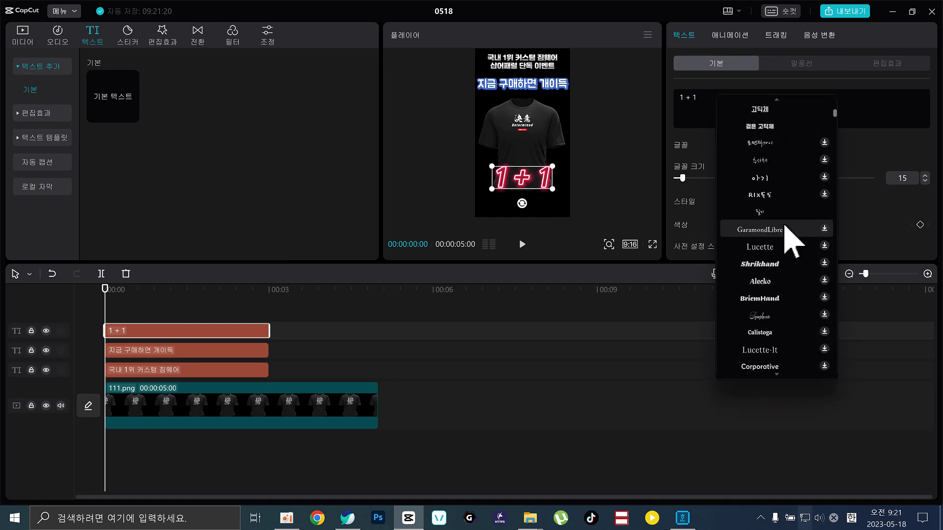
pyautogui.scroll(-5, 784, 231)
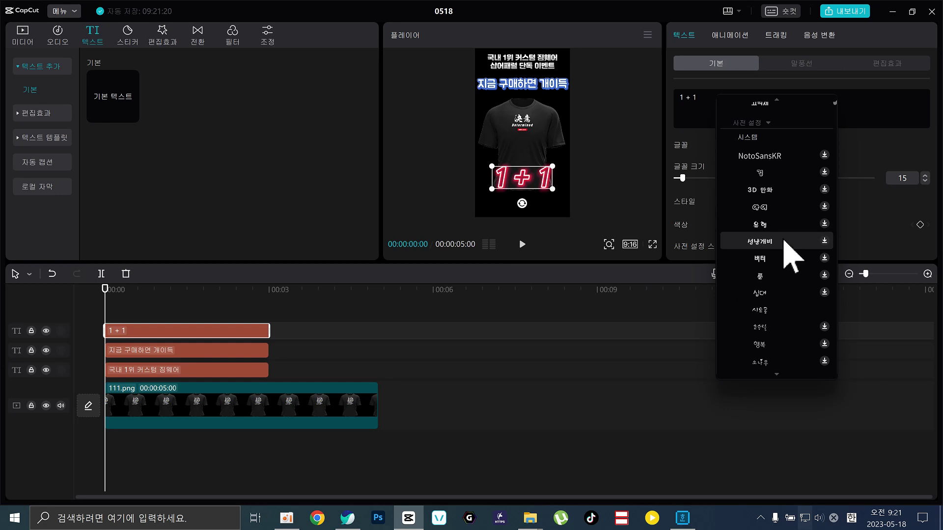
pyautogui.click(783, 246)
pyautogui.scroll(-3, 781, 305)
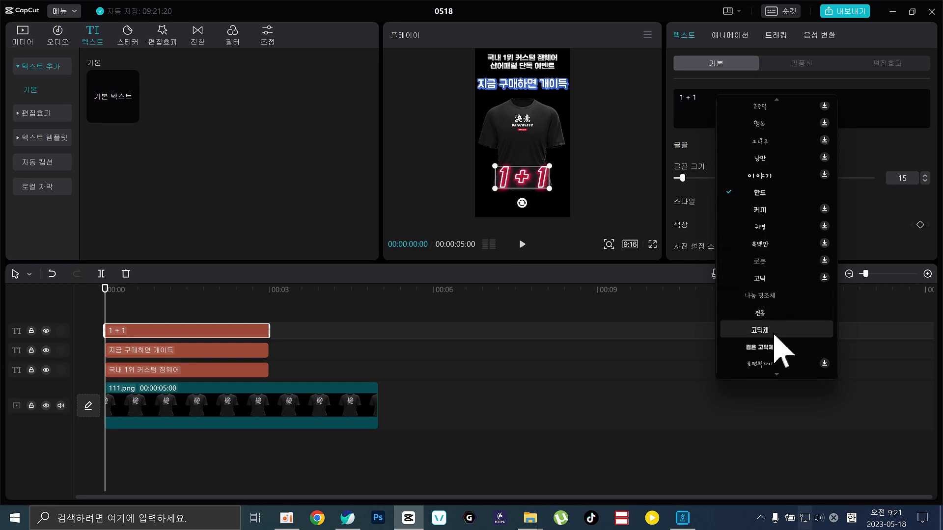
pyautogui.click(775, 347)
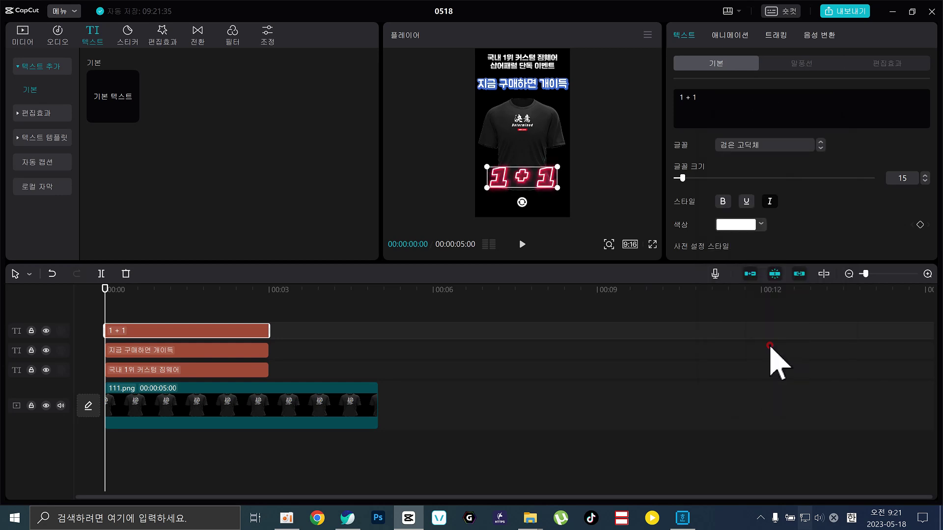
pyautogui.moveTo(557, 189); pyautogui.dragTo(561, 192)
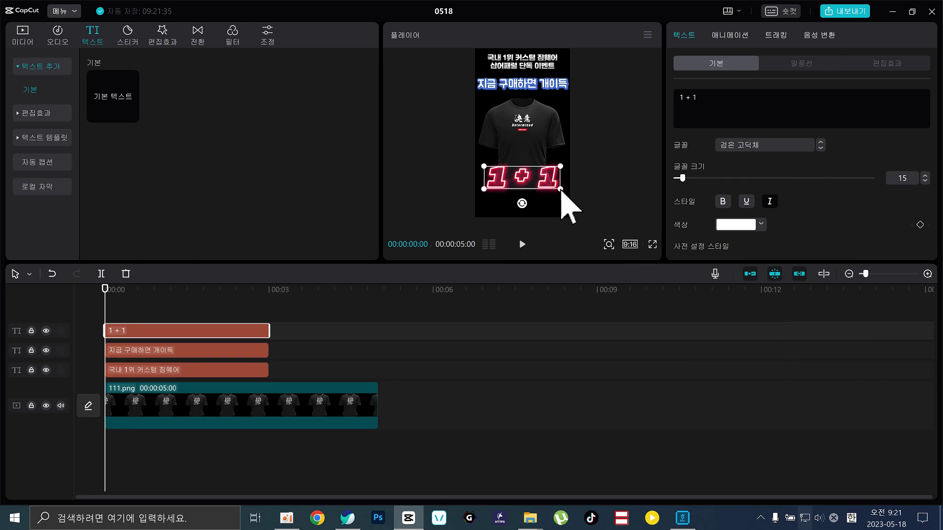
# Tighten the "1 + 1" text's character spacing to -2.
pyautogui.scroll(-2, 783, 238)
pyautogui.scroll(-4, 824, 217)
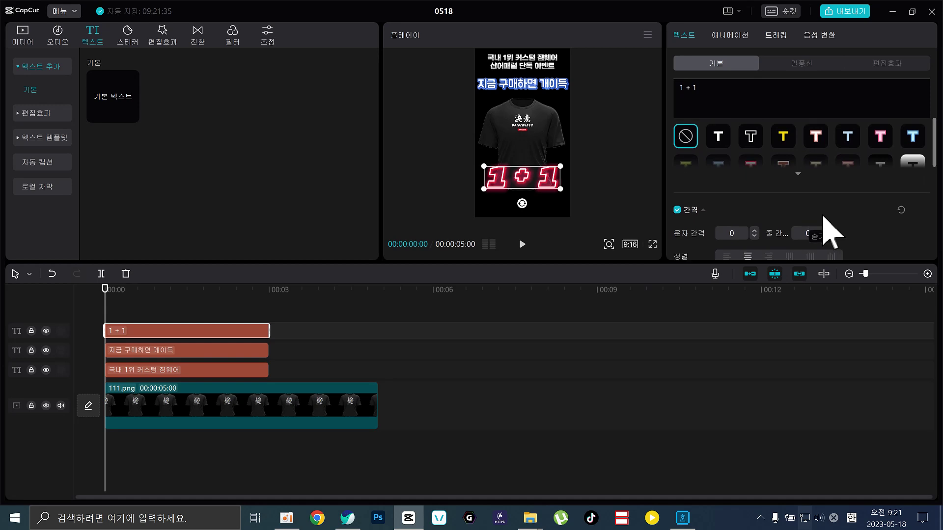
pyautogui.scroll(-2, 825, 216)
pyautogui.click(754, 191)
pyautogui.click(754, 191)
pyautogui.click(754, 191)
pyautogui.click(754, 196)
pyautogui.click(754, 196)
pyautogui.click(754, 196)
pyautogui.click(754, 196)
pyautogui.click(754, 196)
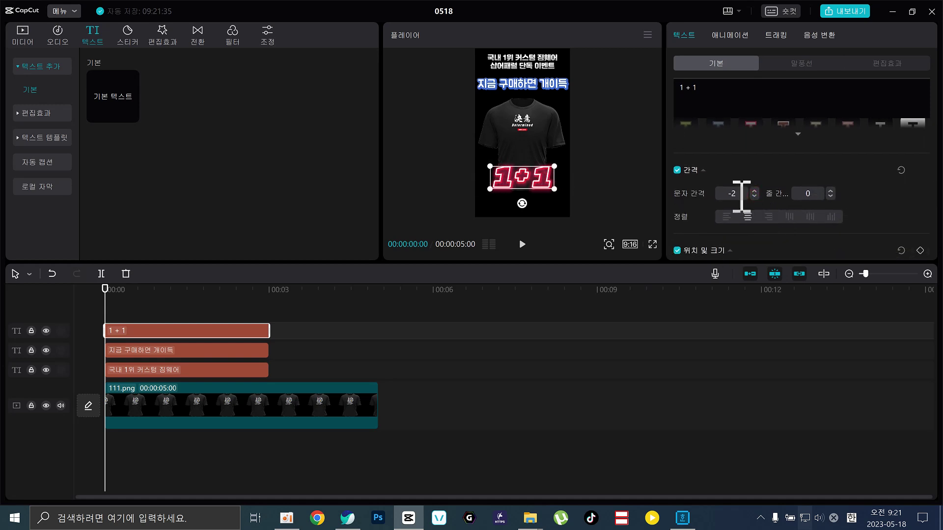
pyautogui.click(599, 178)
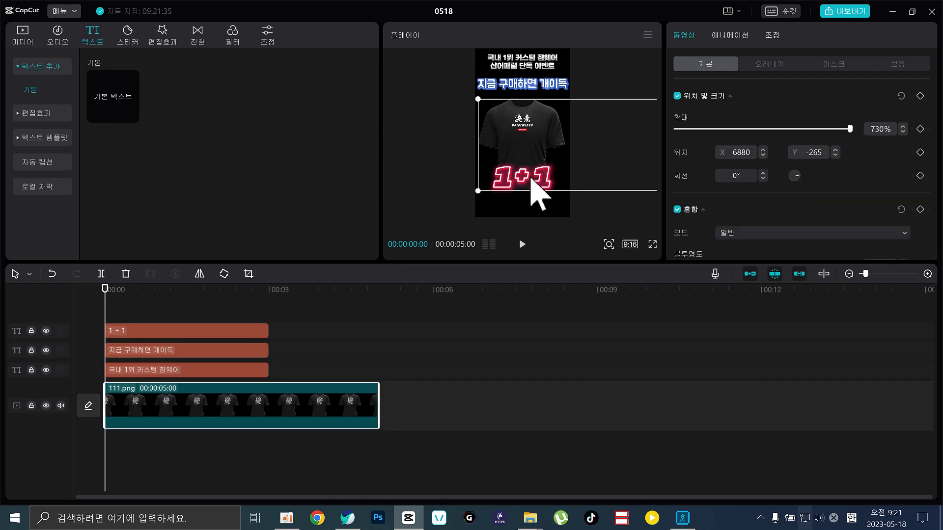
# Replace the wording of the blue subtitle above the shirt with "사장님 몰래하는 광고".
pyautogui.click(536, 83)
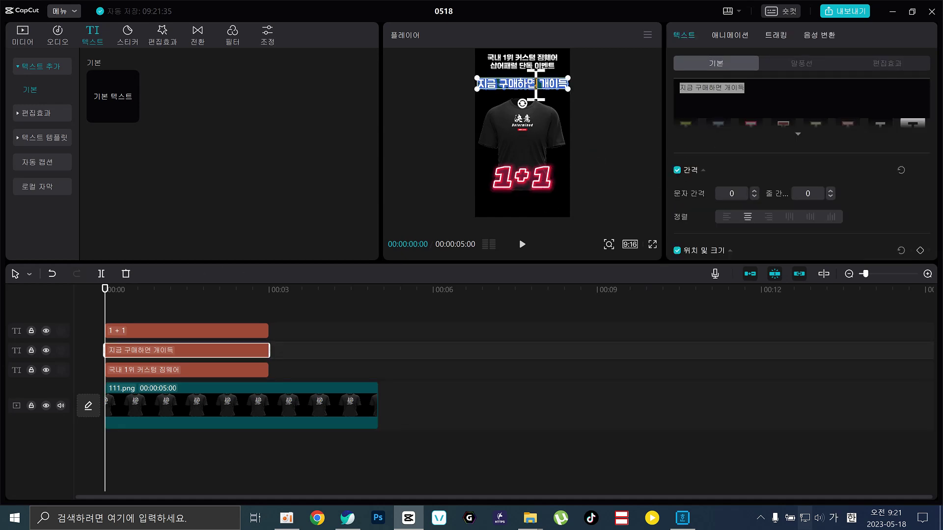
pyautogui.click(520, 84)
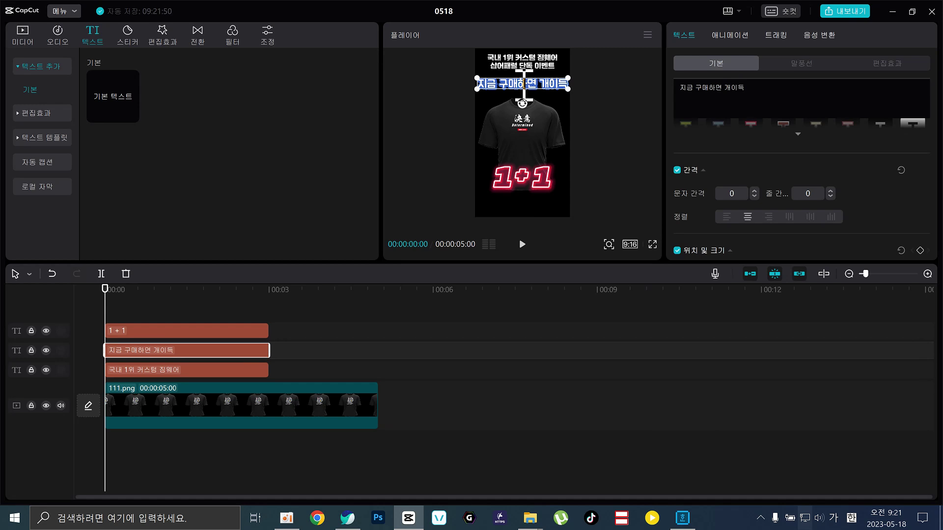
pyautogui.hotkey('ctrl', 'a')
pyautogui.write('사장')
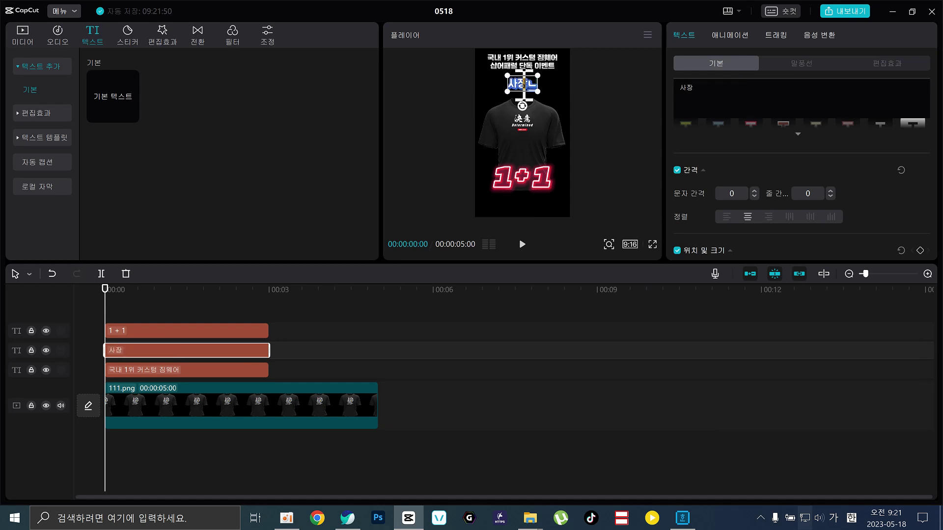
pyautogui.write('님 몰래')
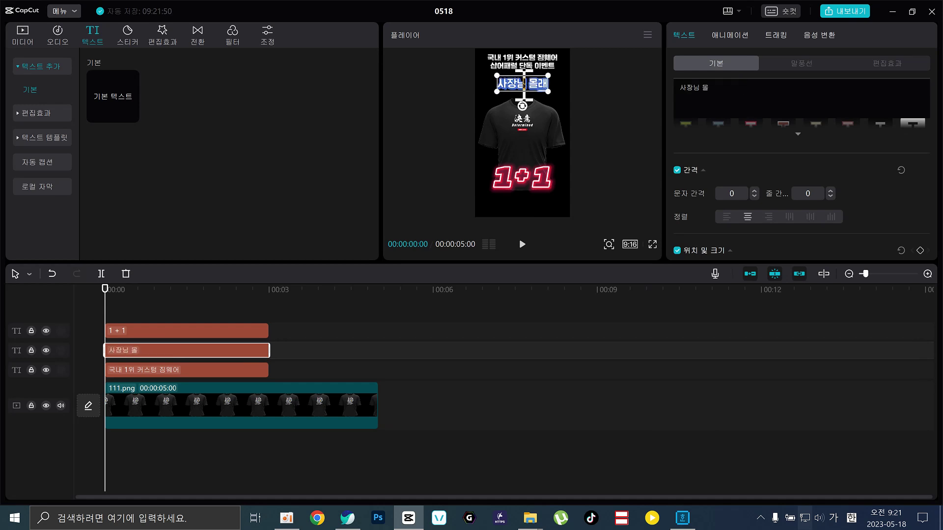
pyautogui.write('하는 광고')
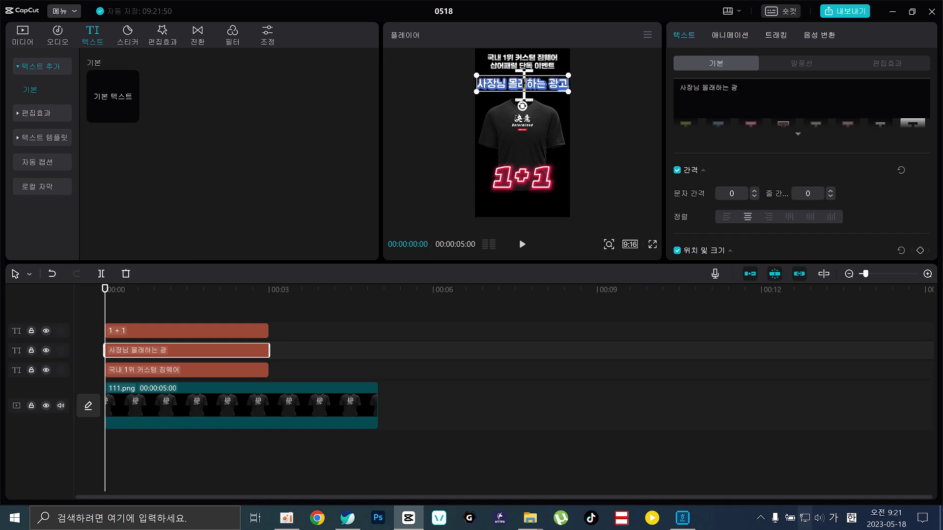
pyautogui.click(618, 112)
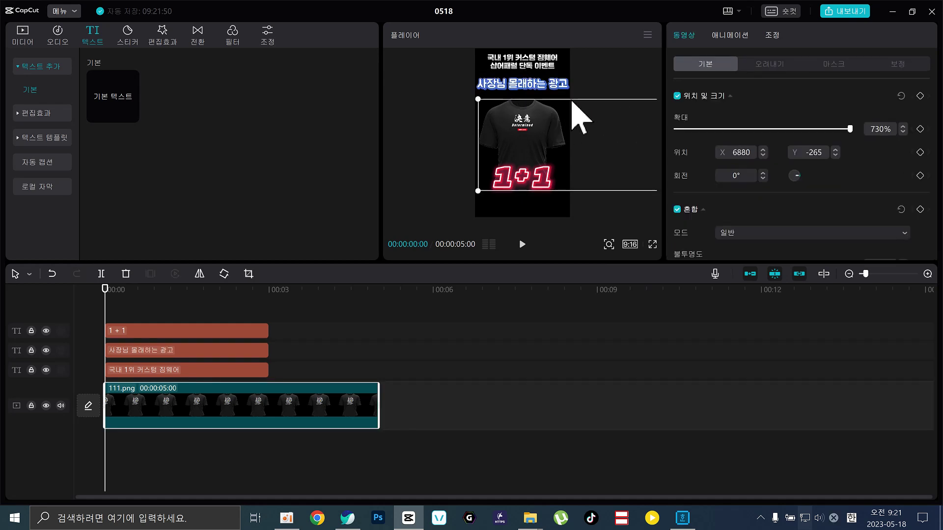
# Change the blue subtitle above the shirt to "완전 시원 에어로쿨".
pyautogui.click(528, 85)
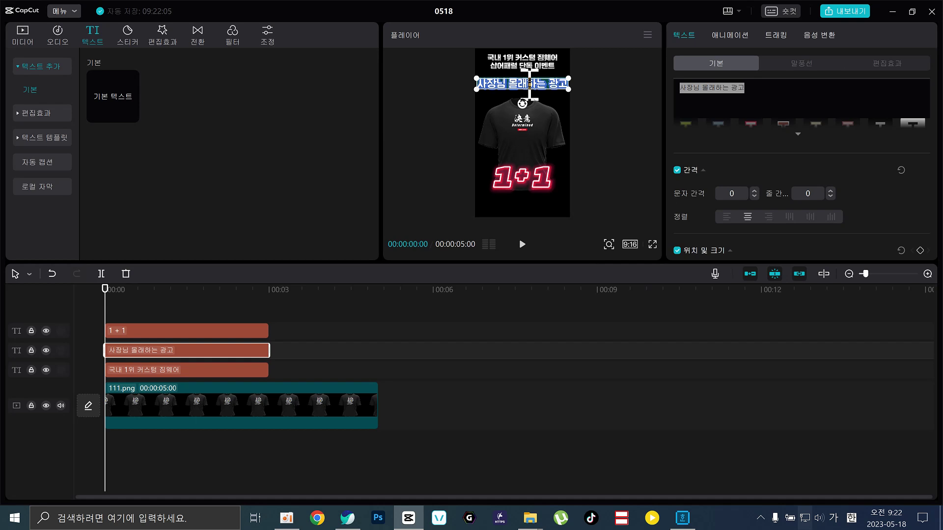
pyautogui.write('완전 싱')
pyautogui.write('원 에어로쿨')
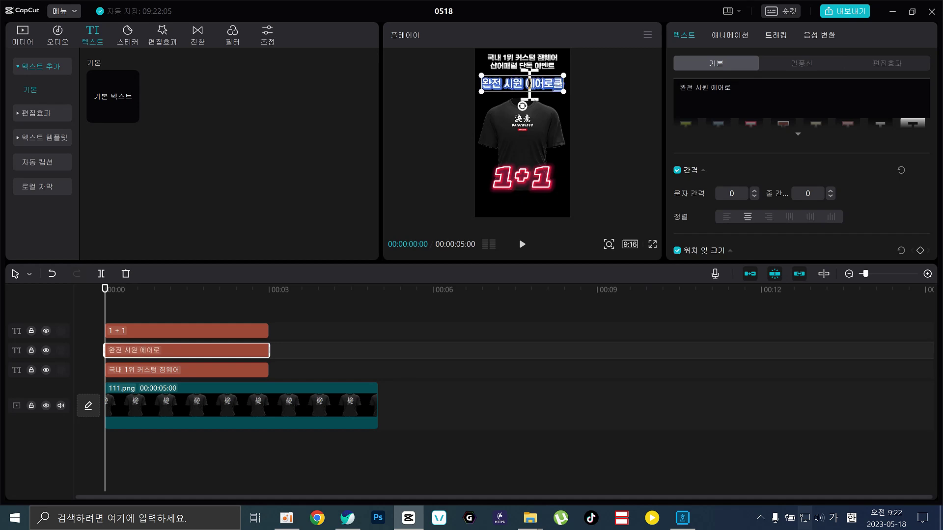
pyautogui.click(614, 98)
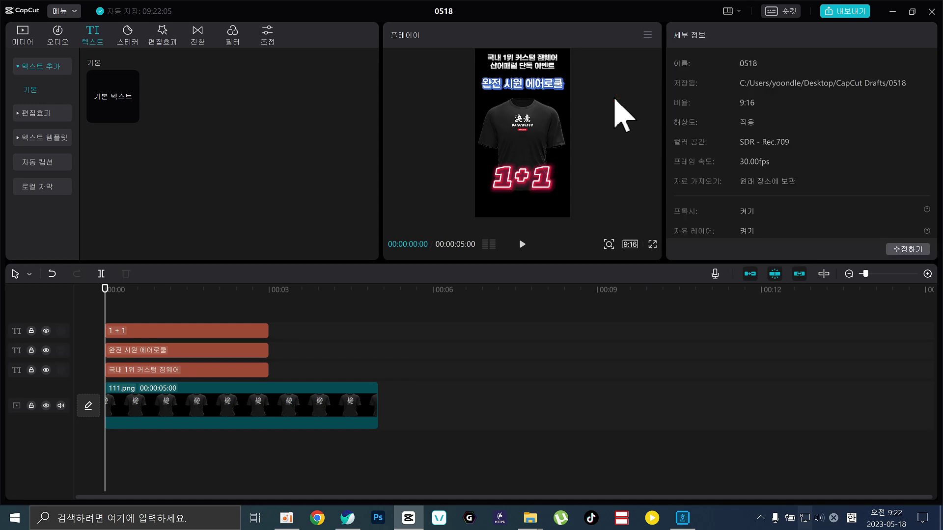
# Duplicate the "완전 시원 에어로쿨" text and place the copy below the "1 + 1" text.
pyautogui.click(533, 101)
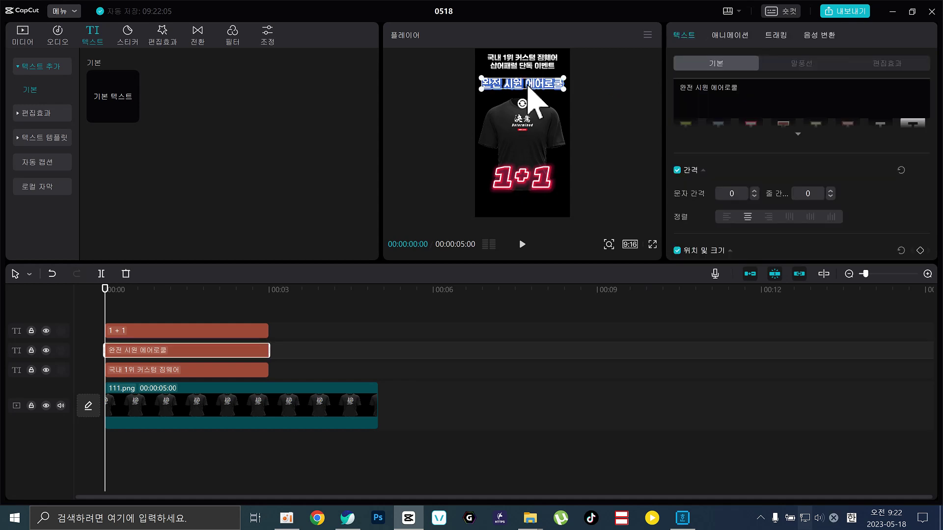
pyautogui.hotkey('ctrl', 'v')
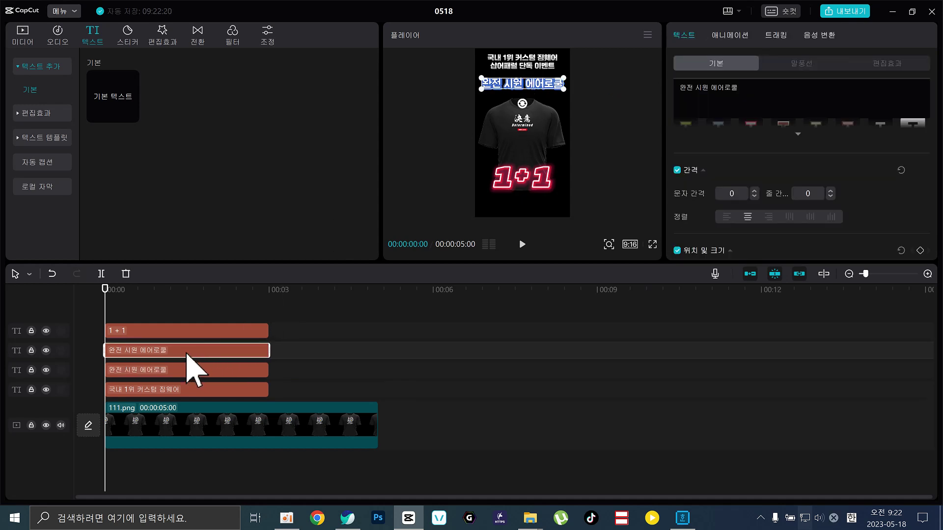
pyautogui.moveTo(549, 91); pyautogui.dragTo(548, 206)
# Change the copied text below "1 + 1" to "지금 클릭시만 혜택".
pyautogui.doubleClick(548, 204)
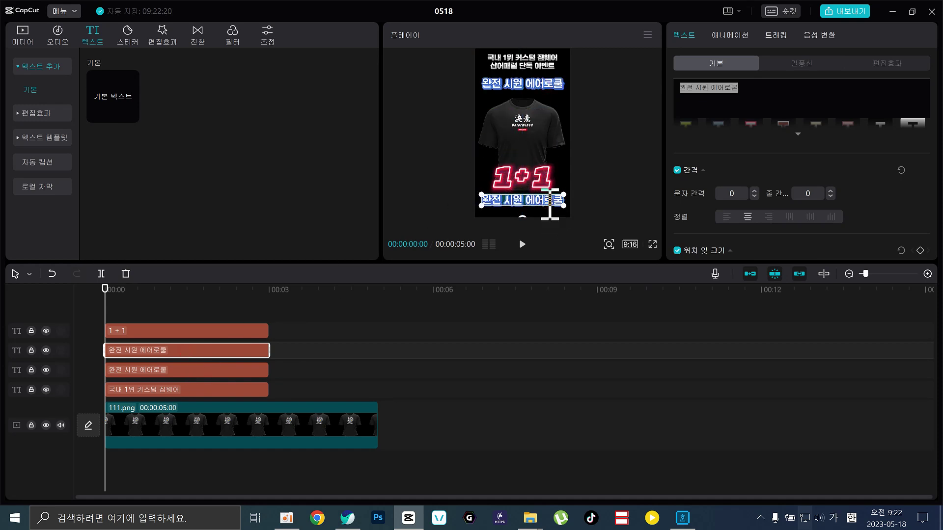
pyautogui.write('광고')
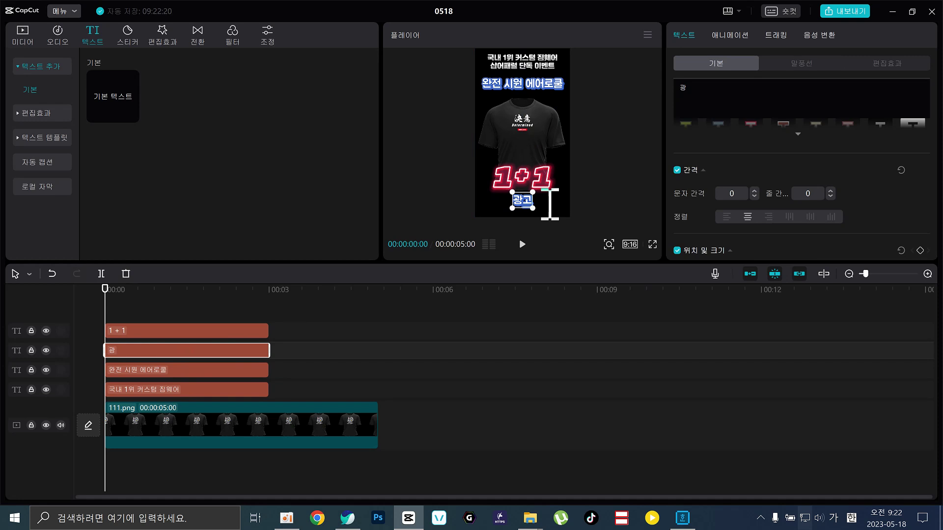
pyautogui.press('BackSpace')
pyautogui.press('BackSpace')
pyautogui.press('BackSpace')
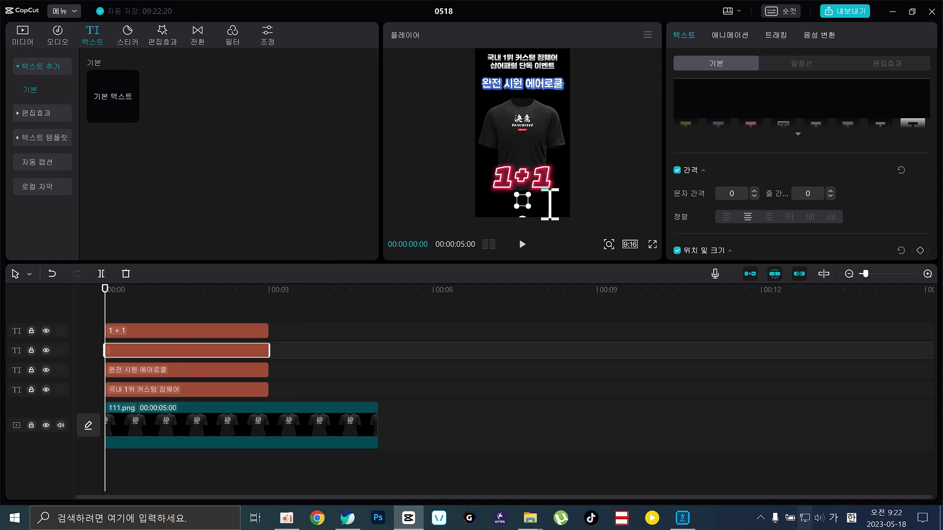
pyautogui.write('광고보고')
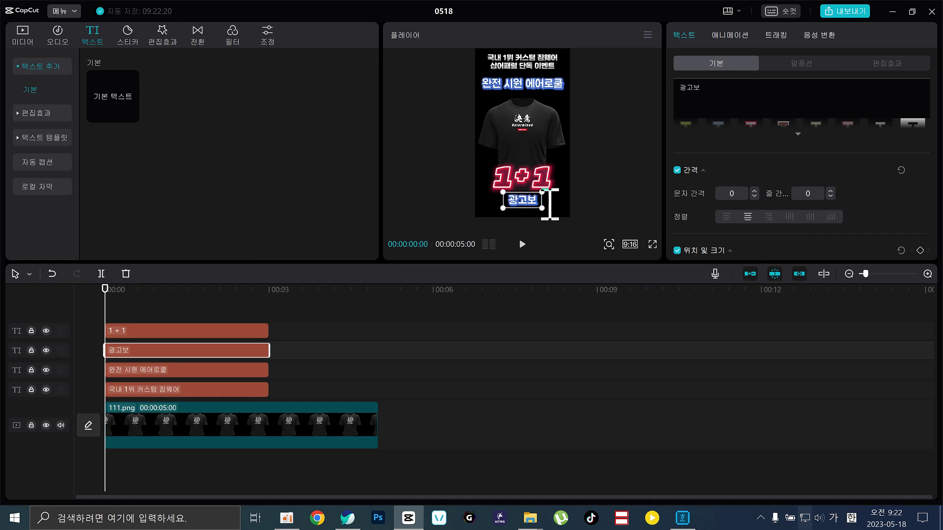
pyautogui.press('BackSpace')
pyautogui.press('BackSpace')
pyautogui.press('BackSpace')
pyautogui.press('BackSpace')
pyautogui.write('지금 클릭시만 혜택')
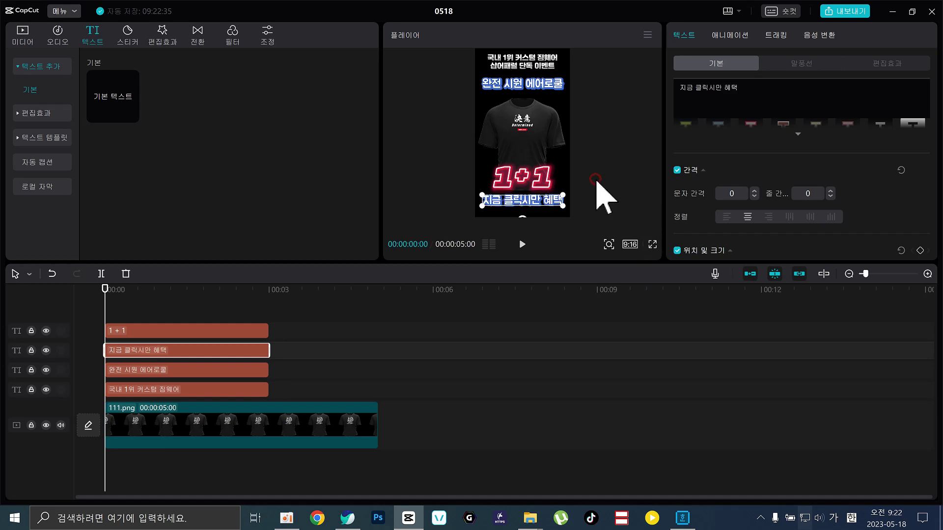
# Italicize the "지금 클릭시만 혜택" text.
pyautogui.click(543, 210)
pyautogui.click(537, 205)
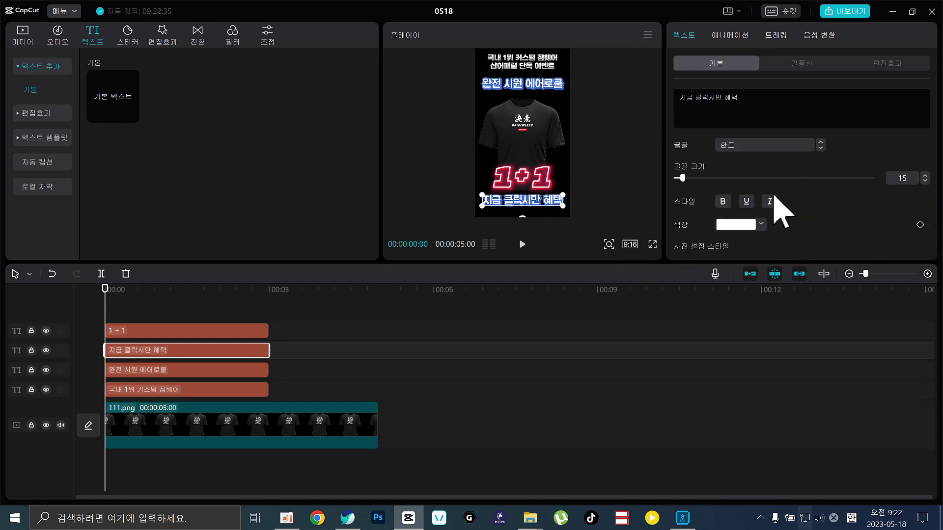
pyautogui.click(615, 183)
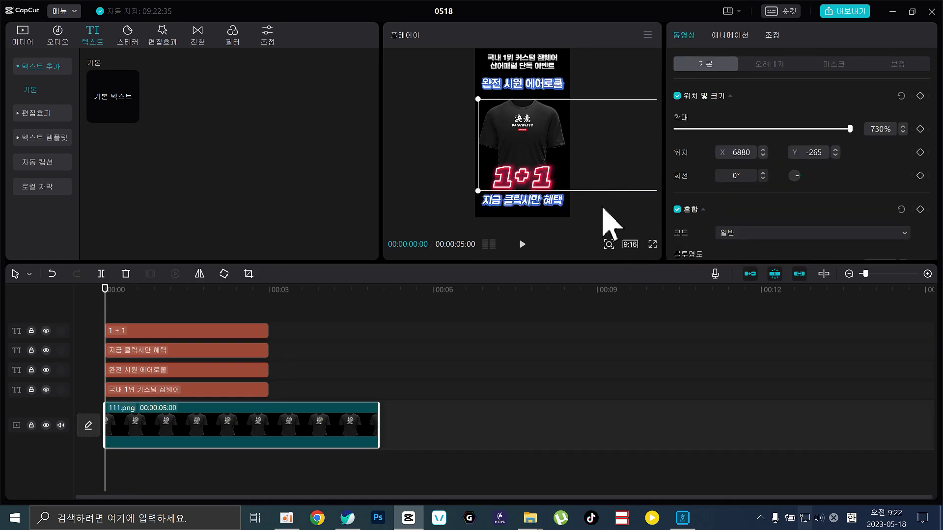
pyautogui.click(551, 206)
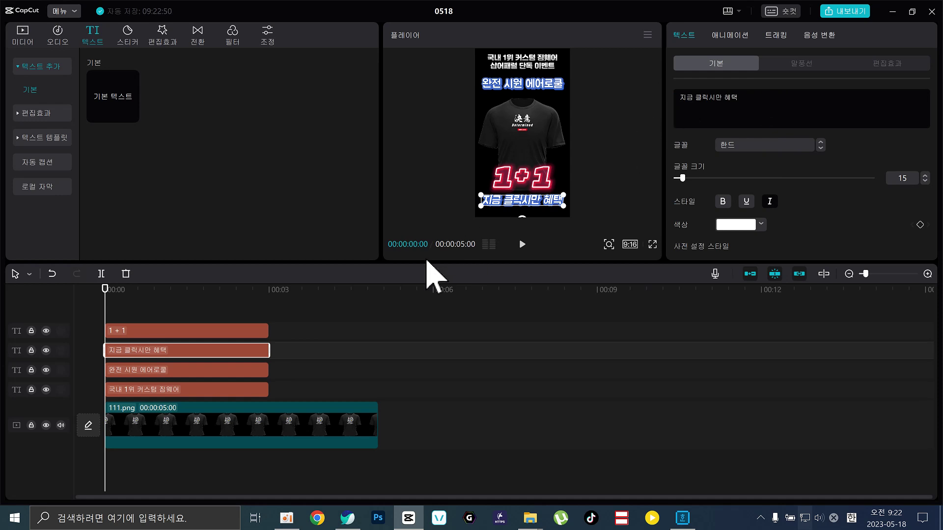
pyautogui.click(596, 191)
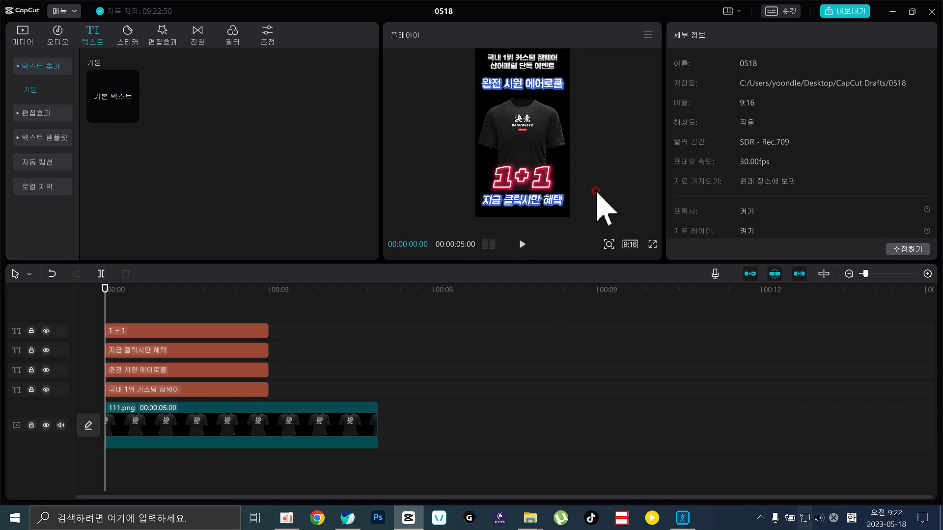
# Return the playhead to the start and extend the 111.png clip to about 15 seconds.
pyautogui.click(560, 197)
pyautogui.press('End')
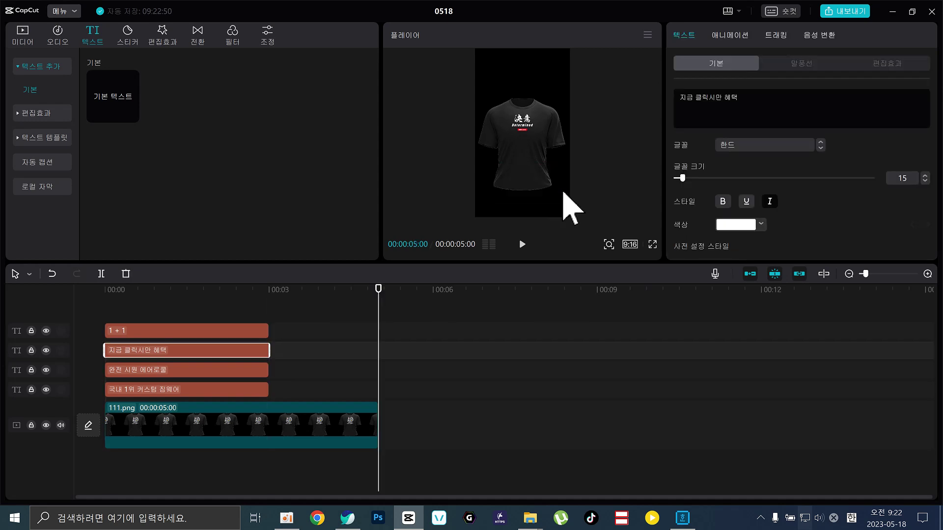
pyautogui.moveTo(213, 289); pyautogui.dragTo(11, 281)
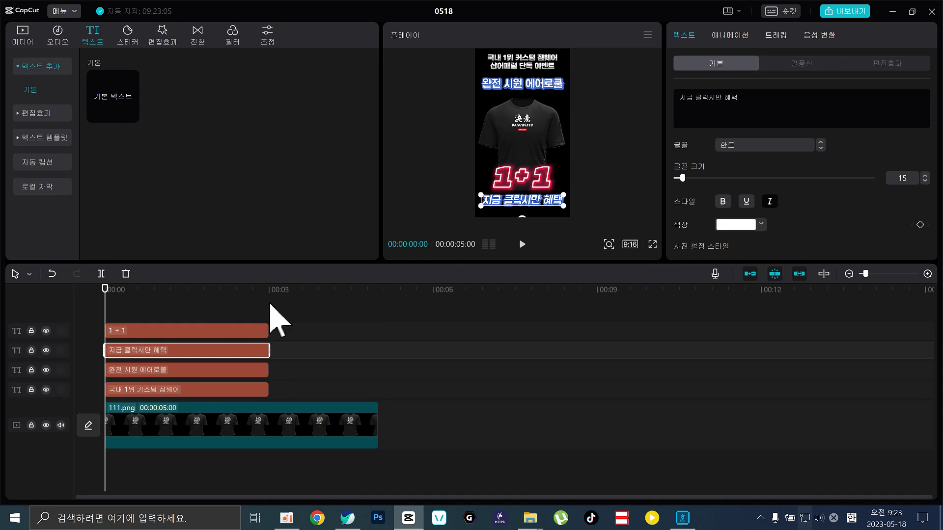
pyautogui.click(849, 273)
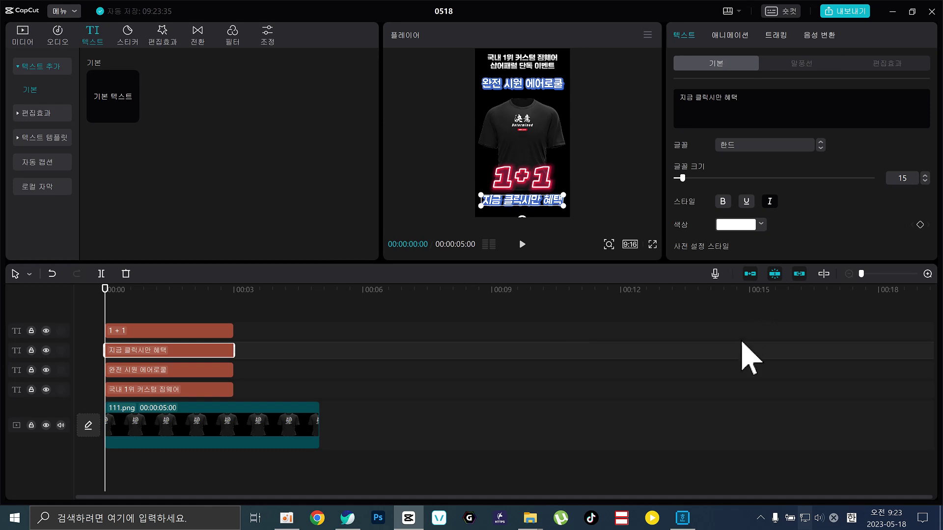
pyautogui.moveTo(318, 422); pyautogui.dragTo(750, 428)
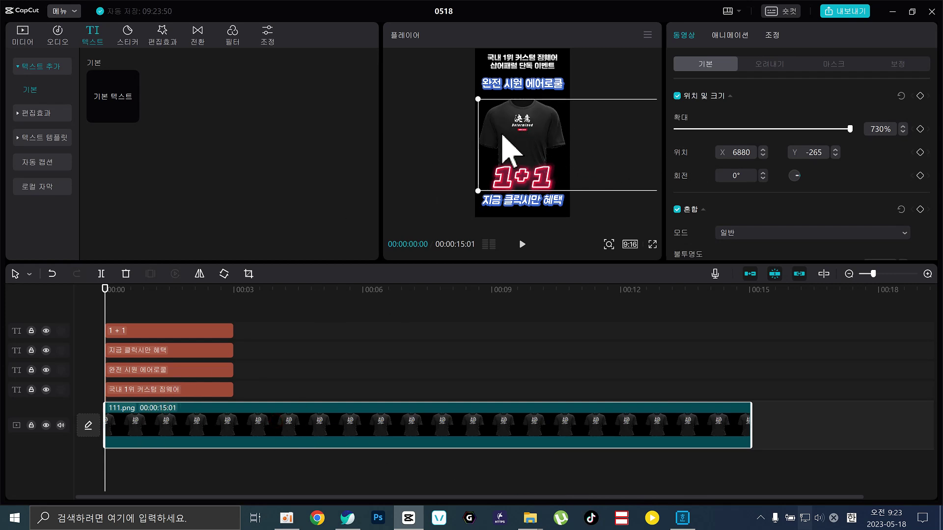
# Select all four text clips together and extend them to the end of the 15-second 111.png clip.
pyautogui.click(251, 315)
pyautogui.moveTo(234, 350); pyautogui.dragTo(216, 393)
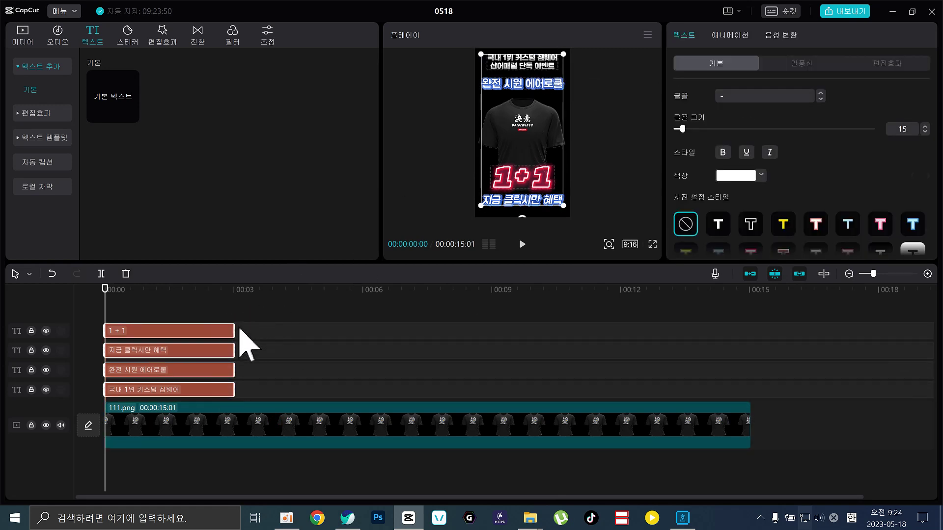
pyautogui.moveTo(234, 334); pyautogui.dragTo(762, 344)
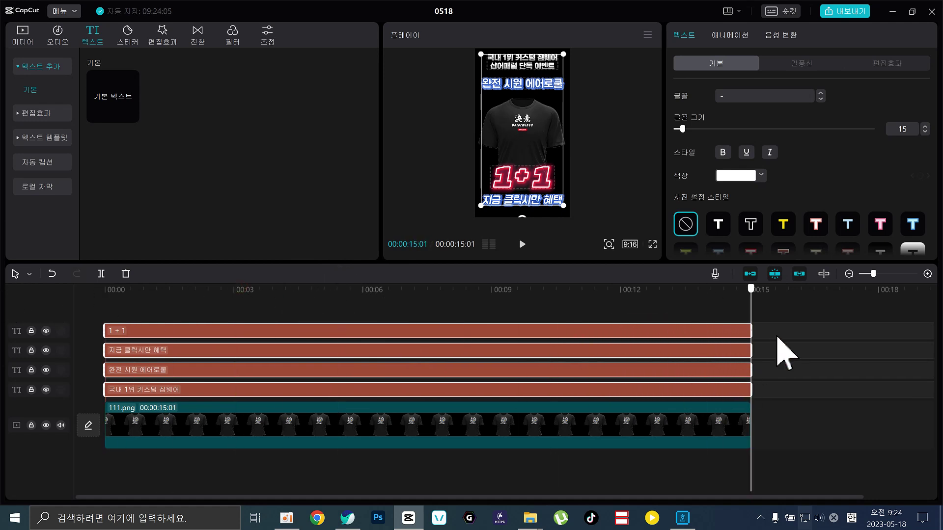
pyautogui.click(184, 303)
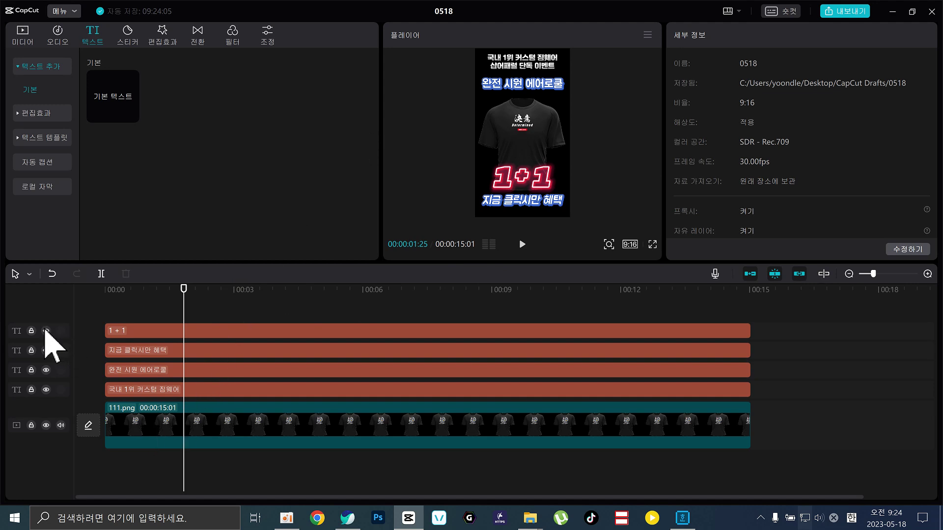
# Lock all four text tracks.
pyautogui.click(32, 390)
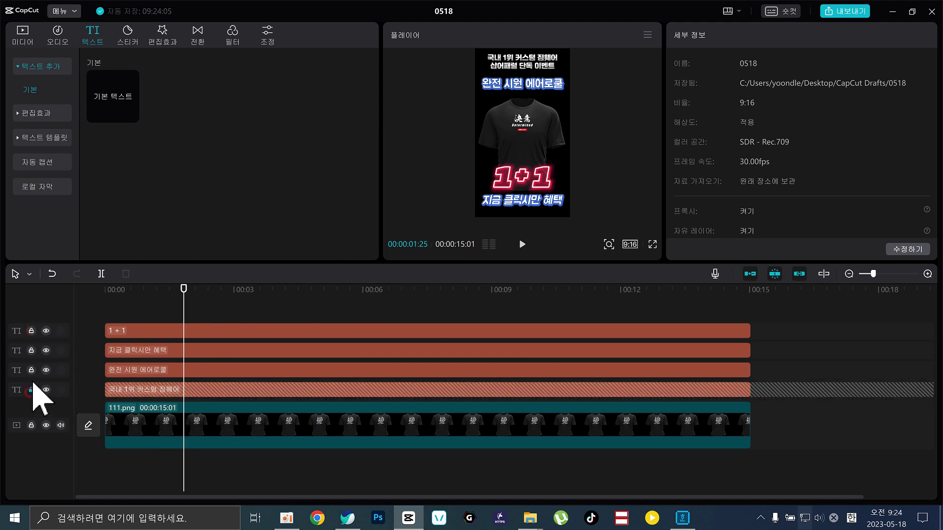
pyautogui.click(32, 370)
pyautogui.click(32, 350)
pyautogui.click(31, 330)
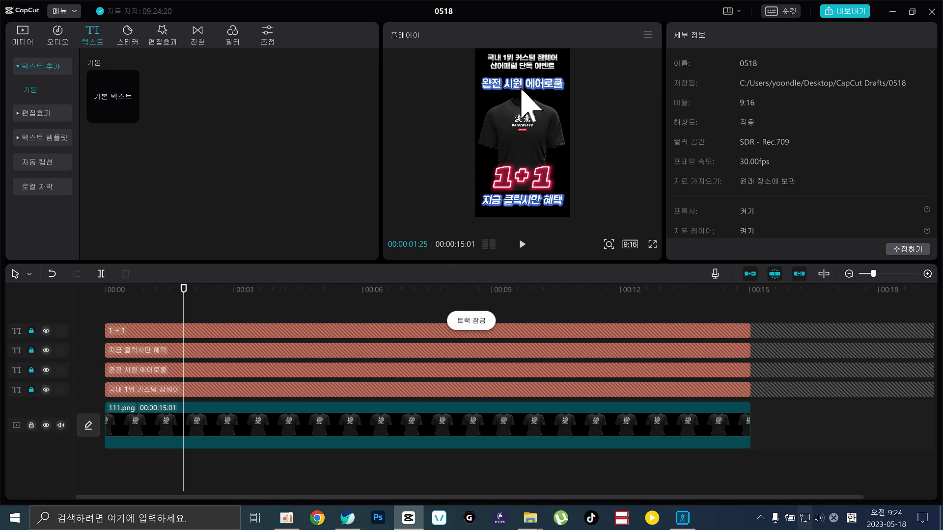
# Try the 밀기 L in-animation on the 111.png clip, with 밀기 R and 밀기 L as its out-animation.
pyautogui.moveTo(184, 316); pyautogui.dragTo(93, 290)
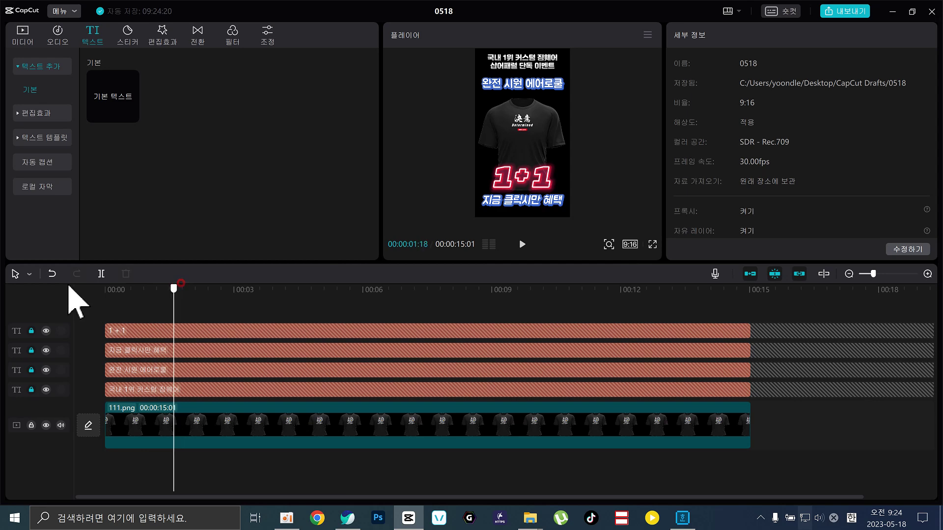
pyautogui.click(123, 426)
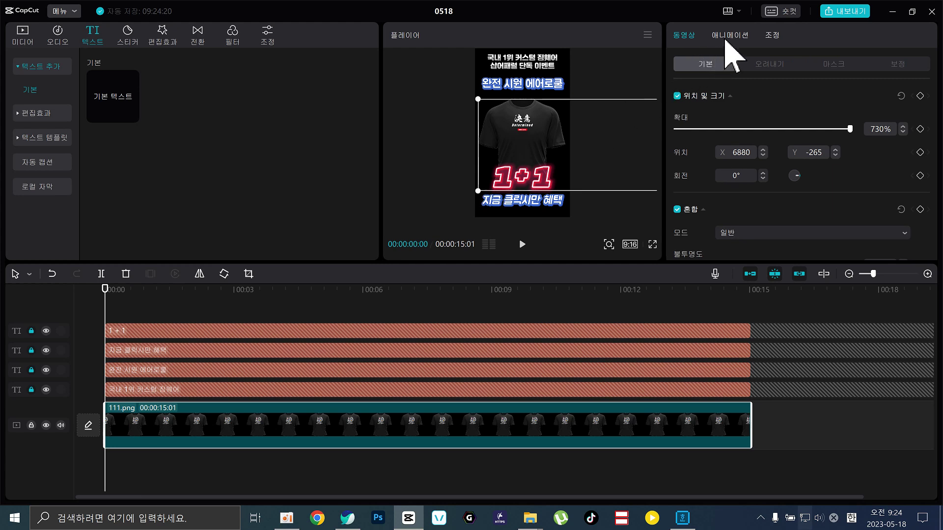
pyautogui.click(726, 39)
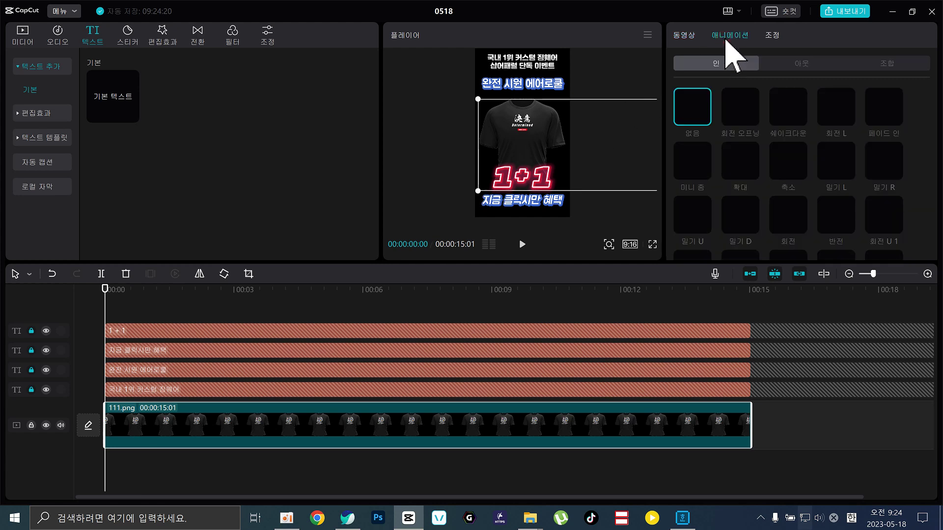
pyautogui.click(838, 162)
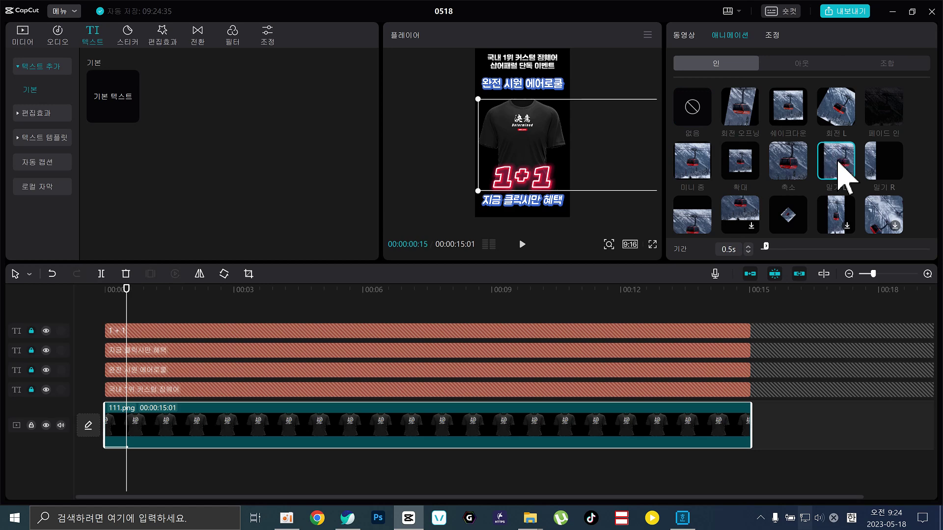
pyautogui.click(802, 63)
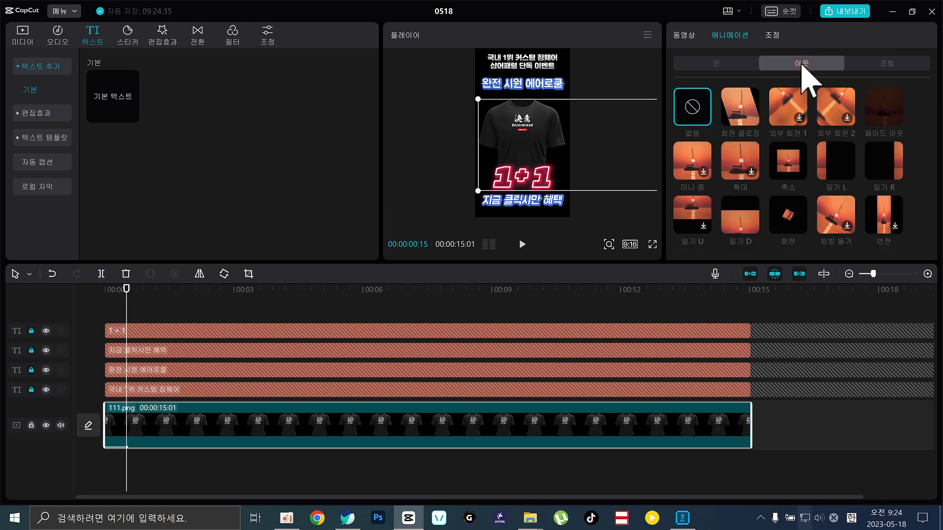
pyautogui.click(884, 164)
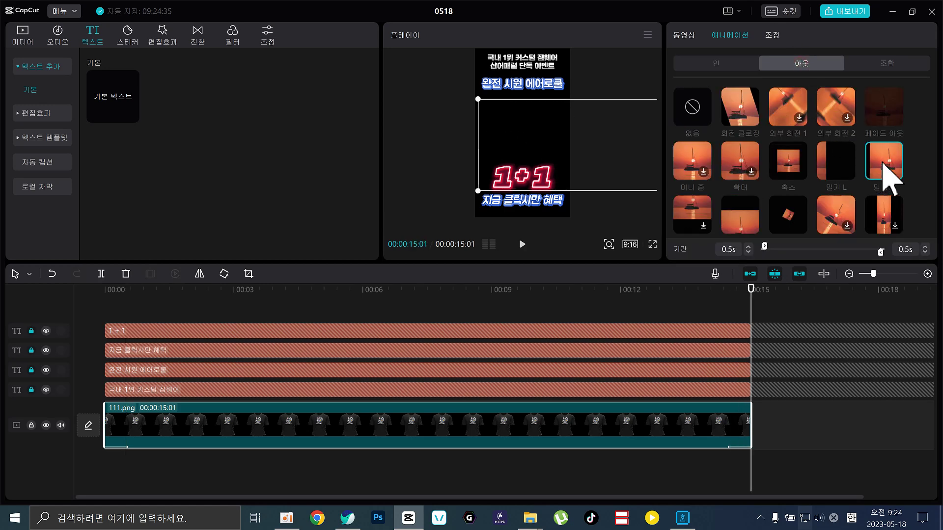
pyautogui.click(838, 162)
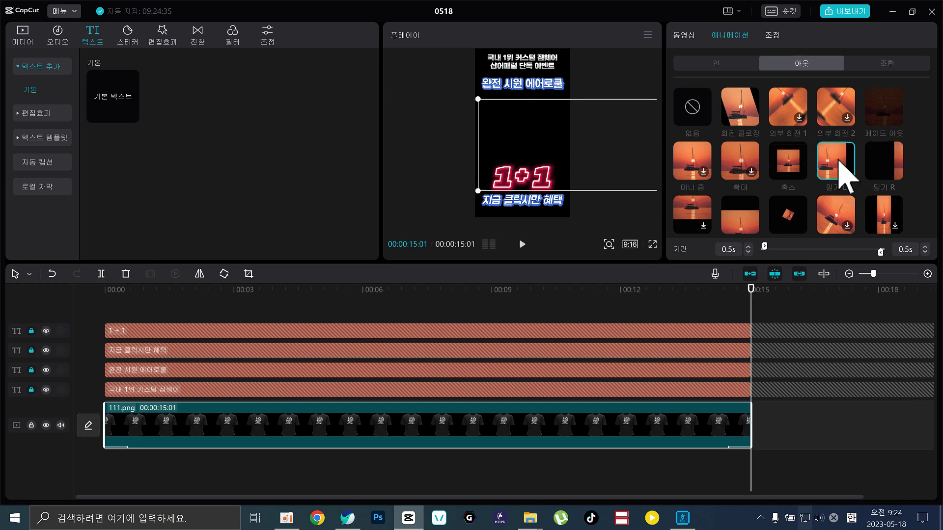
# Reset both the in-animation and the out-animation of the 111.png clip to 없음.
pyautogui.click(725, 63)
pyautogui.click(694, 120)
pyautogui.click(799, 66)
pyautogui.click(693, 106)
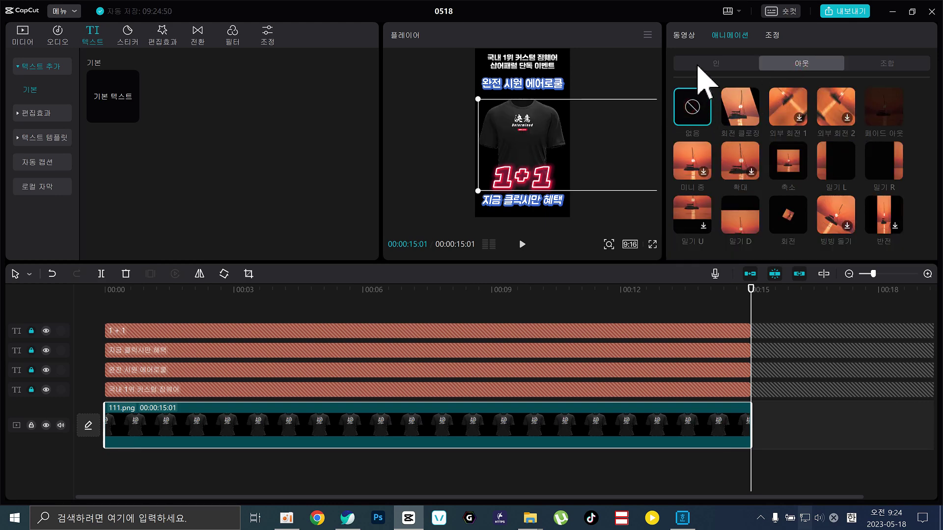
# Add a position keyframe at the very start of the 111.png clip.
pyautogui.click(687, 35)
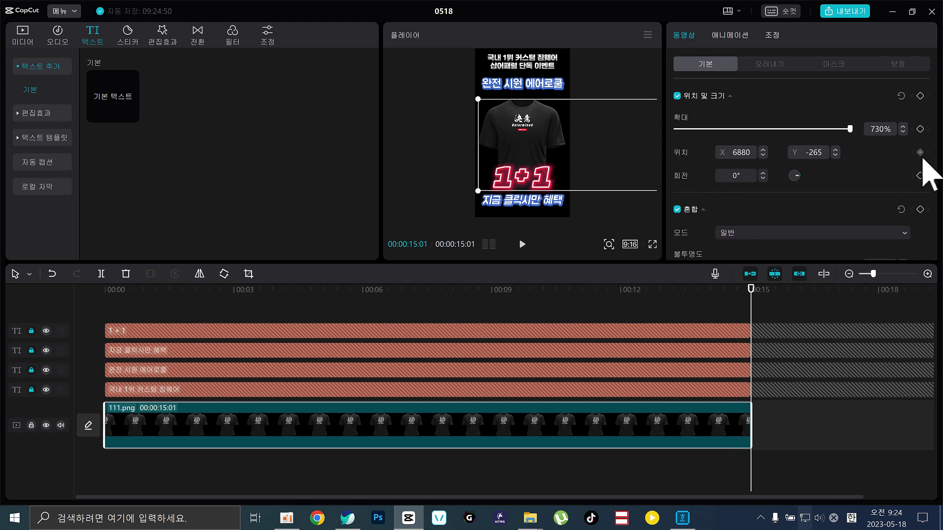
pyautogui.press('Home')
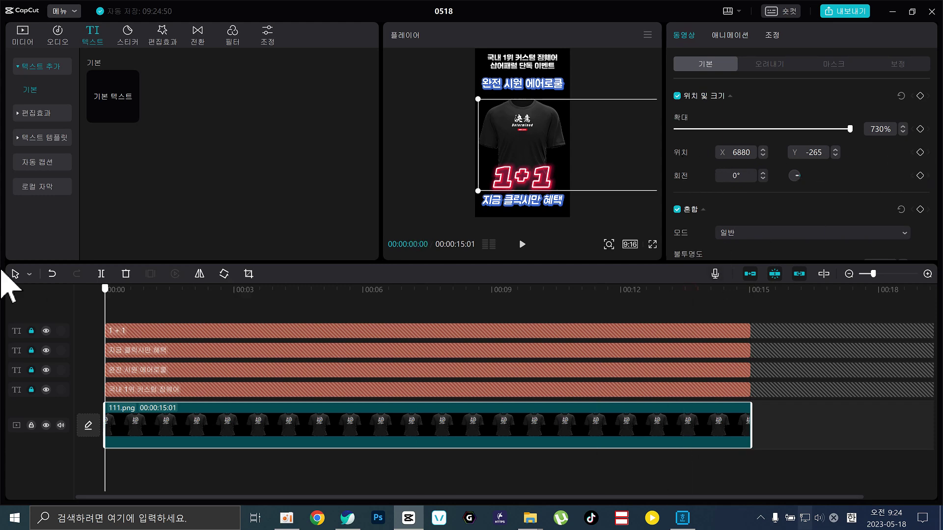
pyautogui.click(136, 431)
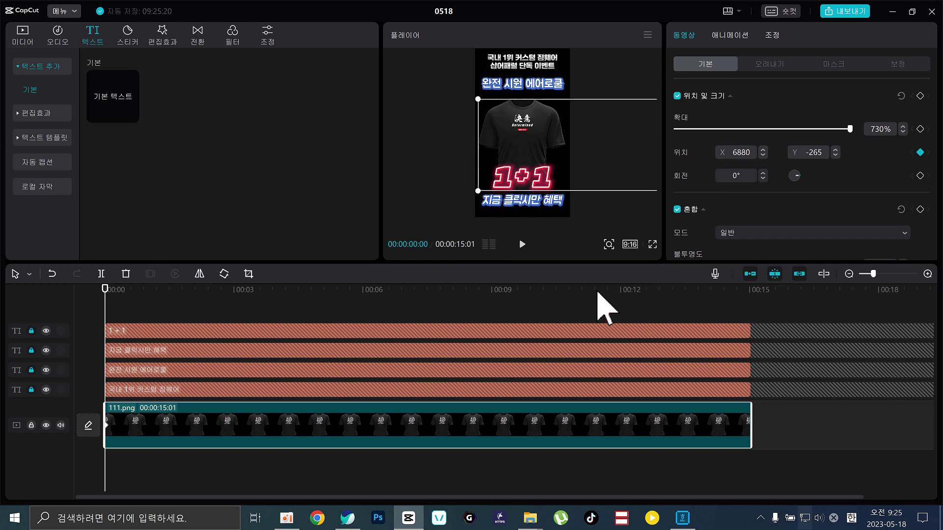
# Keyframe the 111.png clip's horizontal position as X -6880 at 00:00:15:00.
pyautogui.moveTo(581, 307); pyautogui.dragTo(781, 307)
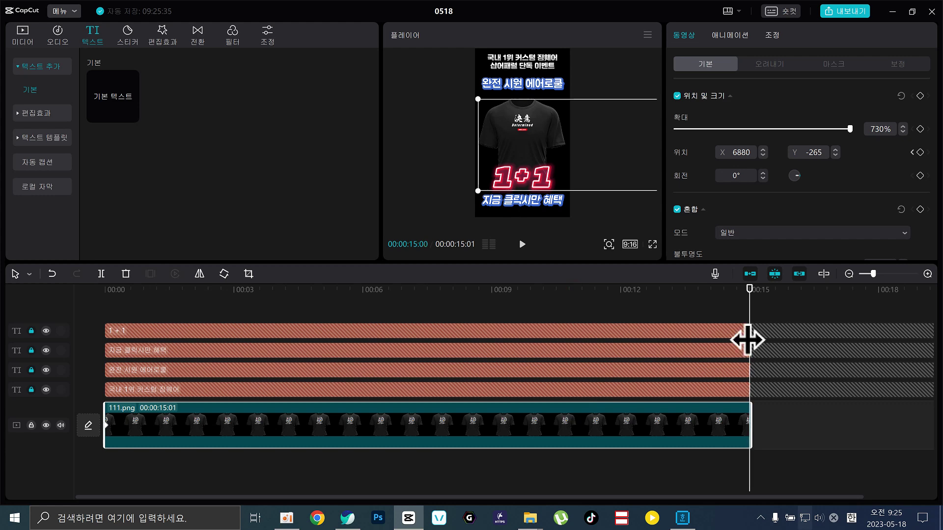
pyautogui.click(734, 153)
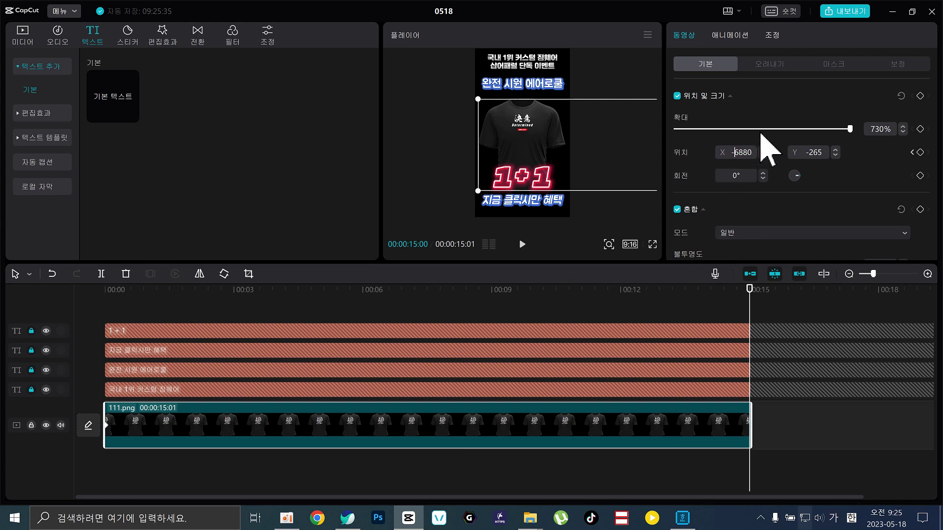
pyautogui.write('-')
pyautogui.press('Return')
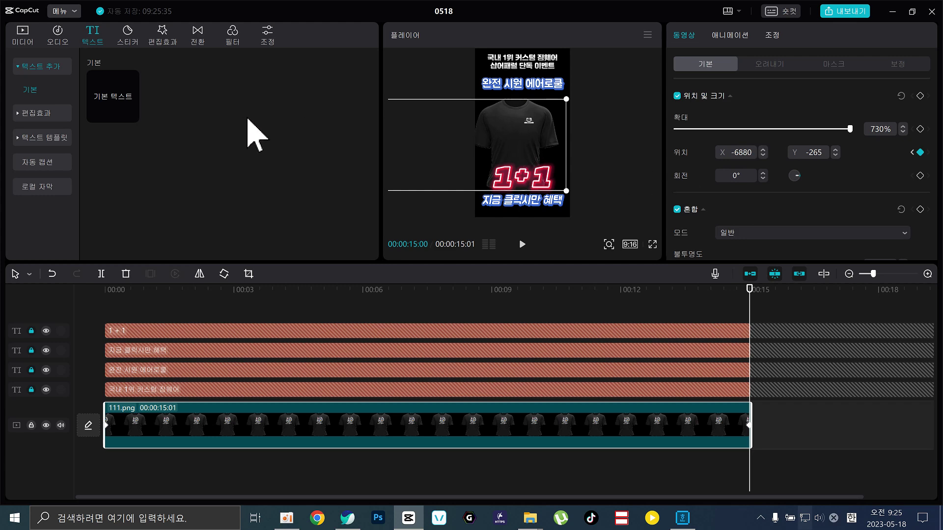
# Preview the imported 111.png source image to check its row of shirts.
pyautogui.click(20, 36)
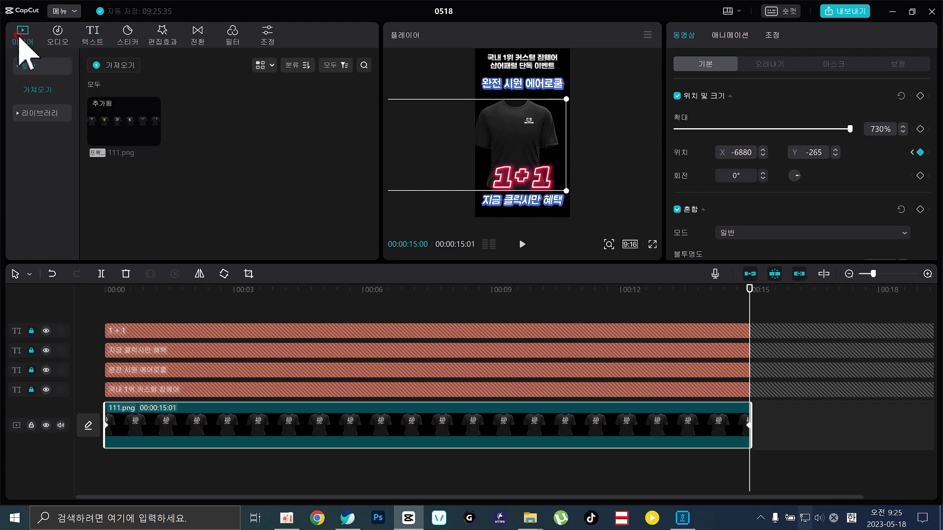
pyautogui.click(136, 125)
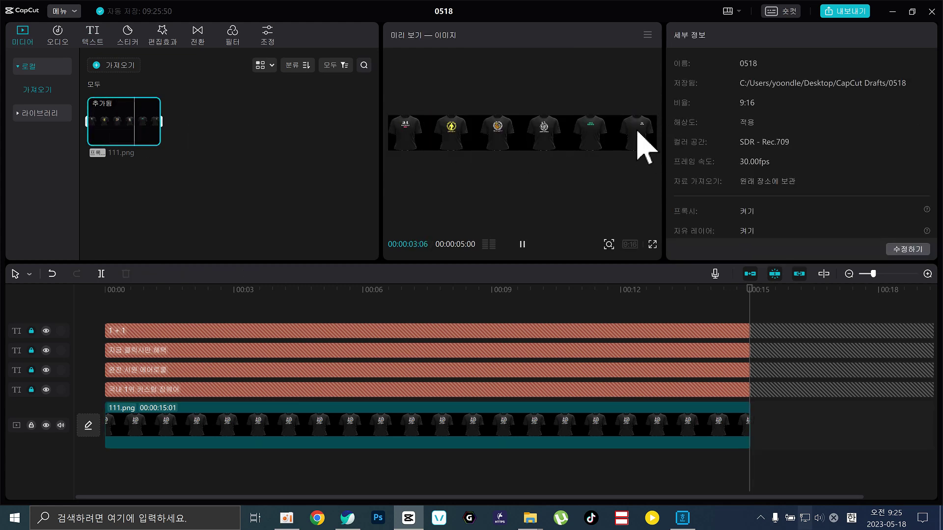
pyautogui.click(263, 205)
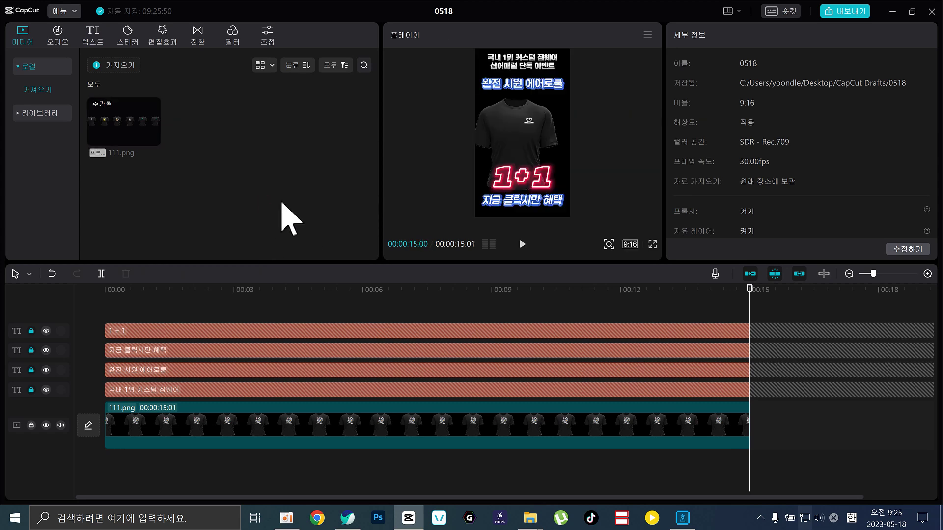
# Enlarge the preview and center the last shirt at the 15-second keyframe, at about X -6710, Y -265.
pyautogui.click(724, 423)
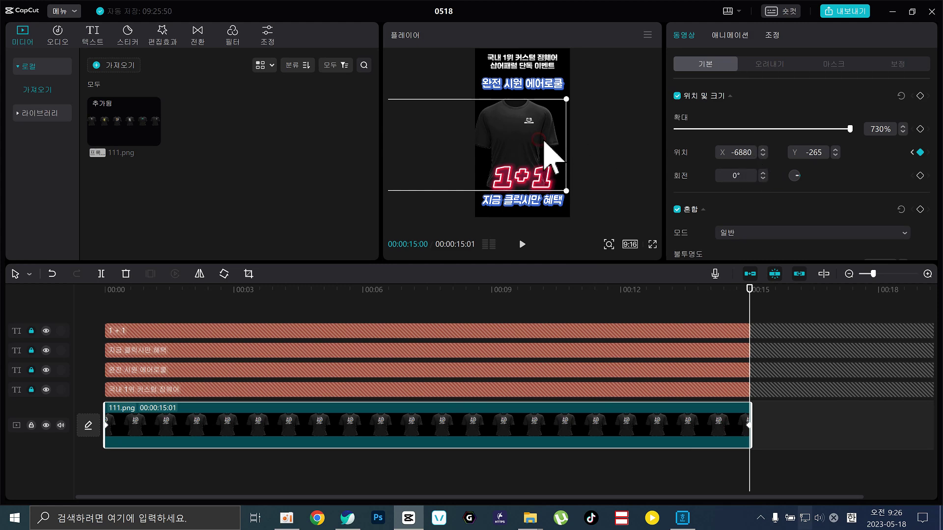
pyautogui.moveTo(546, 142)
pyautogui.mouseDown()
pyautogui.moveTo(545, 160)
pyautogui.moveTo(556, 134)
pyautogui.moveTo(529, 138)
pyautogui.mouseUp()
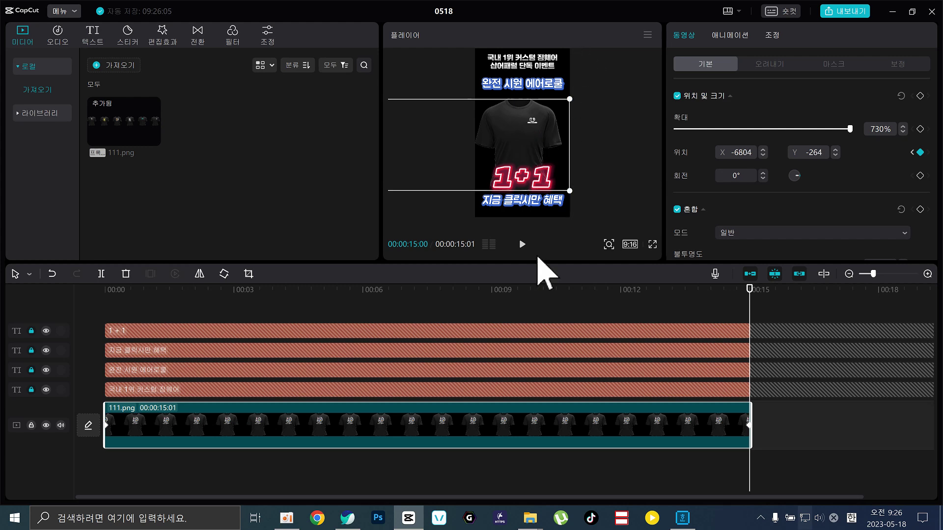
pyautogui.moveTo(539, 263); pyautogui.dragTo(545, 362)
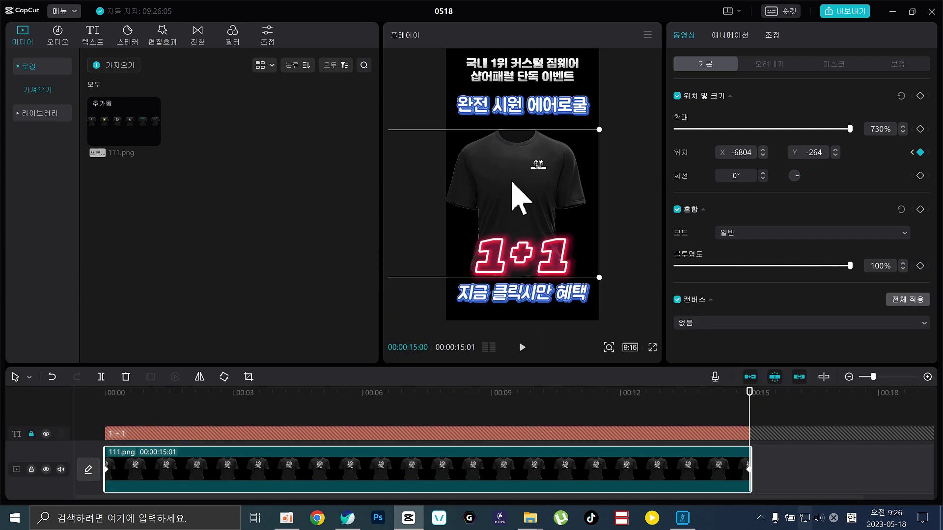
pyautogui.moveTo(539, 186); pyautogui.dragTo(520, 184)
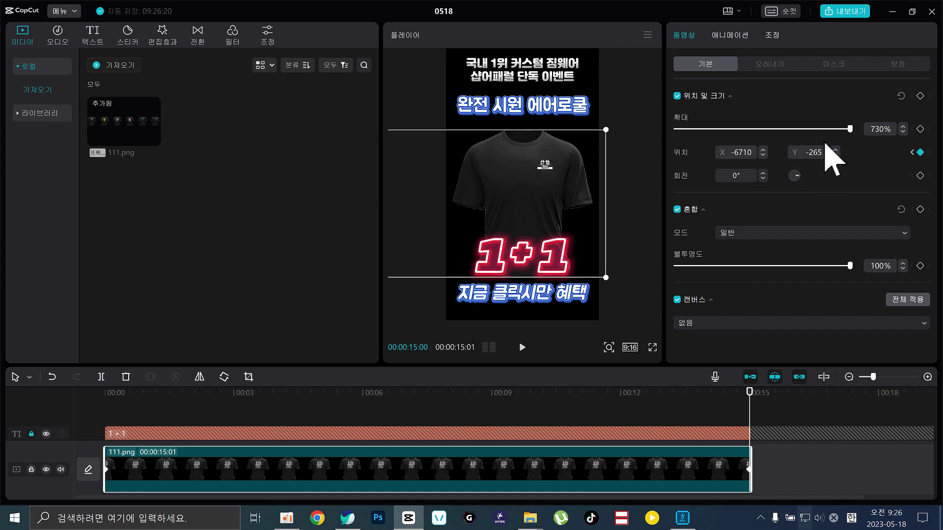
# Play the video from near the start to check the shirts sliding across the frame.
pyautogui.click(116, 417)
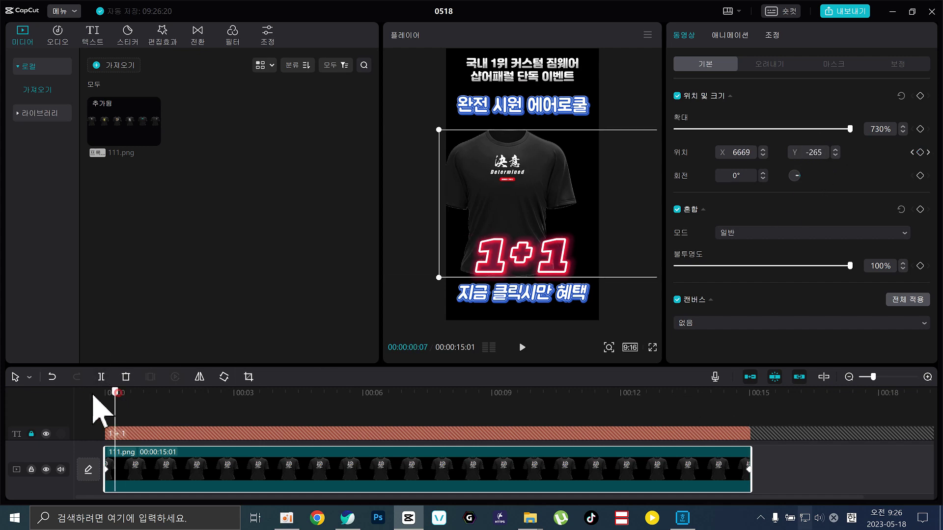
pyautogui.click(522, 347)
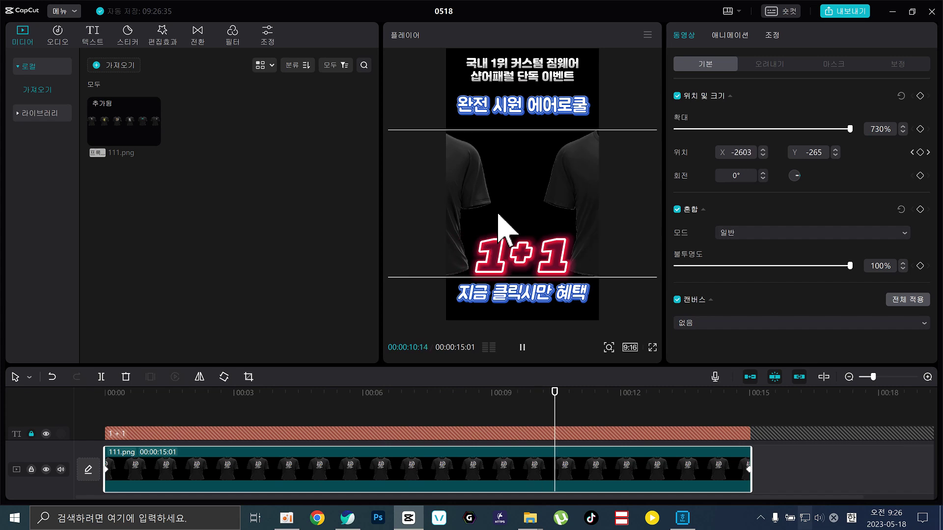
pyautogui.click(522, 347)
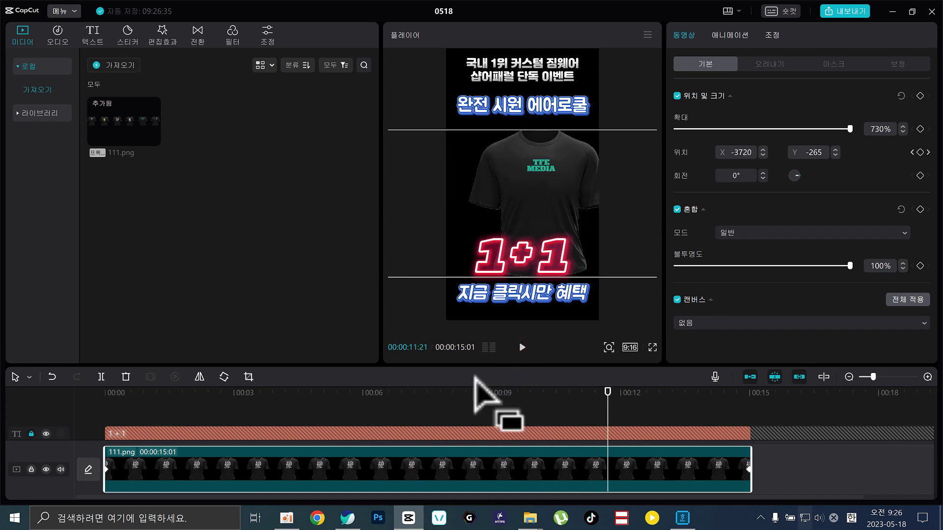
# Shrink the preview to show all tracks, lock the 111.png track and unlock the "국내 1위 커스텀 짐웨어" text track.
pyautogui.moveTo(480, 367); pyautogui.dragTo(479, 255)
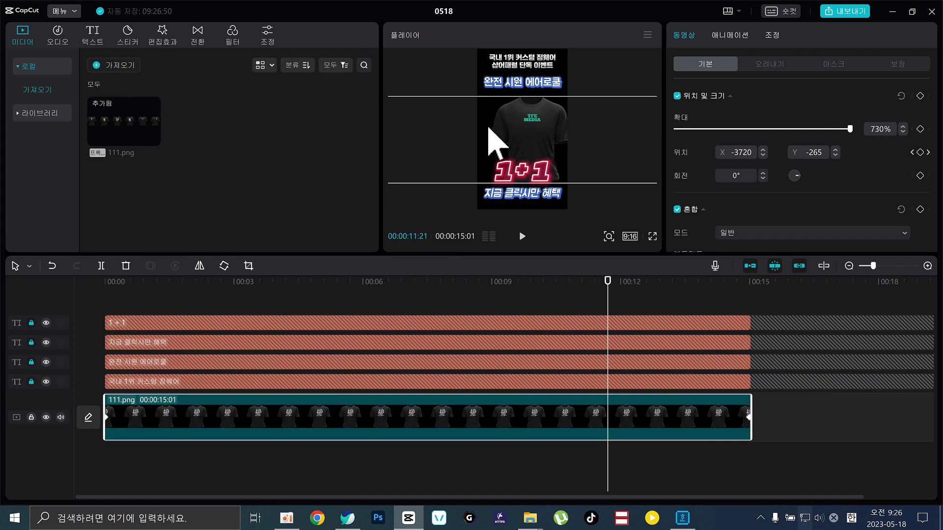
pyautogui.click(31, 417)
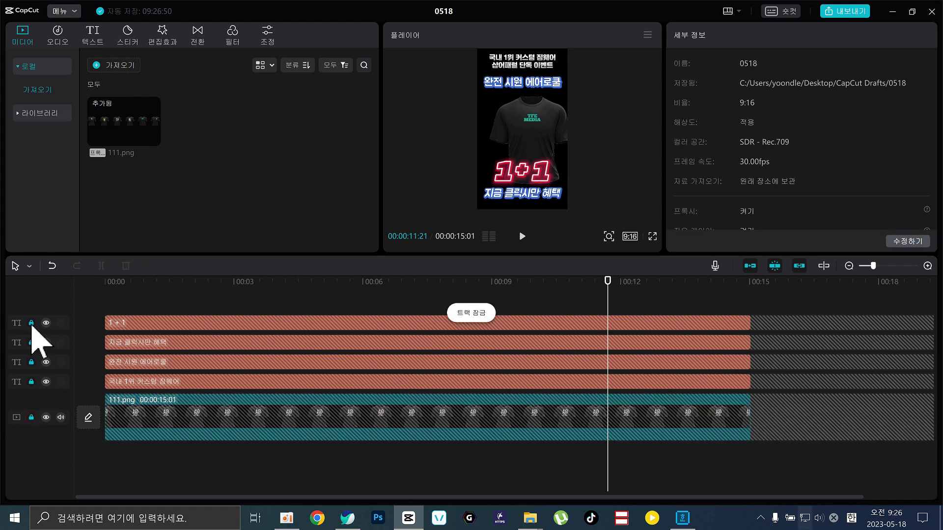
pyautogui.click(31, 382)
# Delete the second line "샵어패럴 단독 이벤트" from the title text, keeping "국내 1위 커스텀 짐웨어".
pyautogui.click(166, 386)
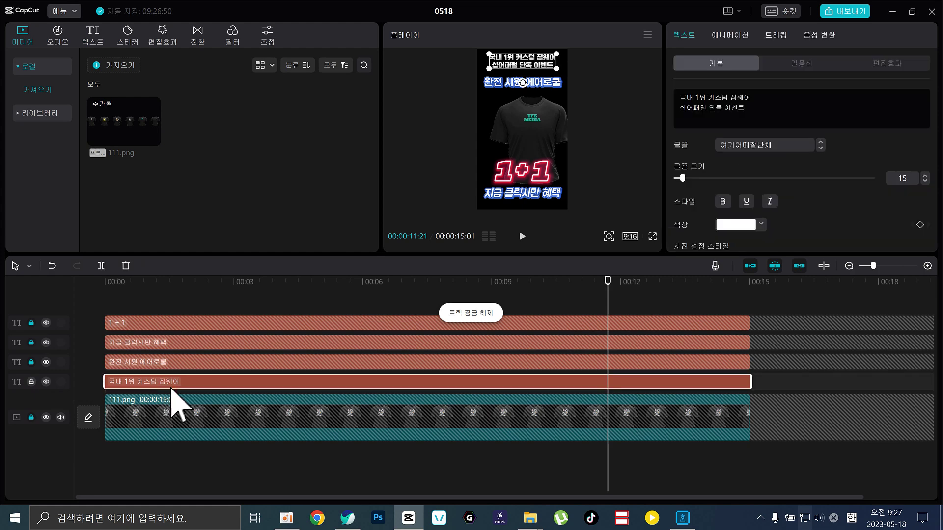
pyautogui.doubleClick(517, 67)
pyautogui.click(500, 71)
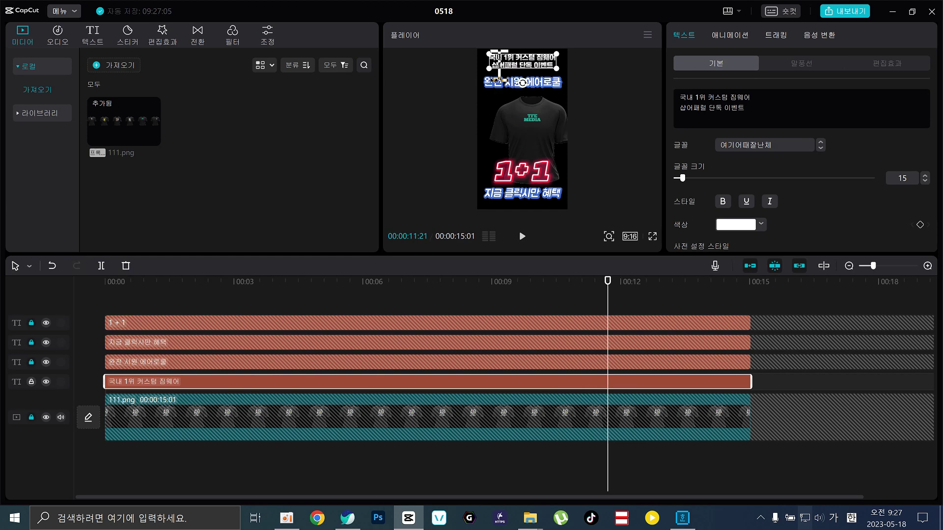
pyautogui.moveTo(745, 107); pyautogui.dragTo(686, 108)
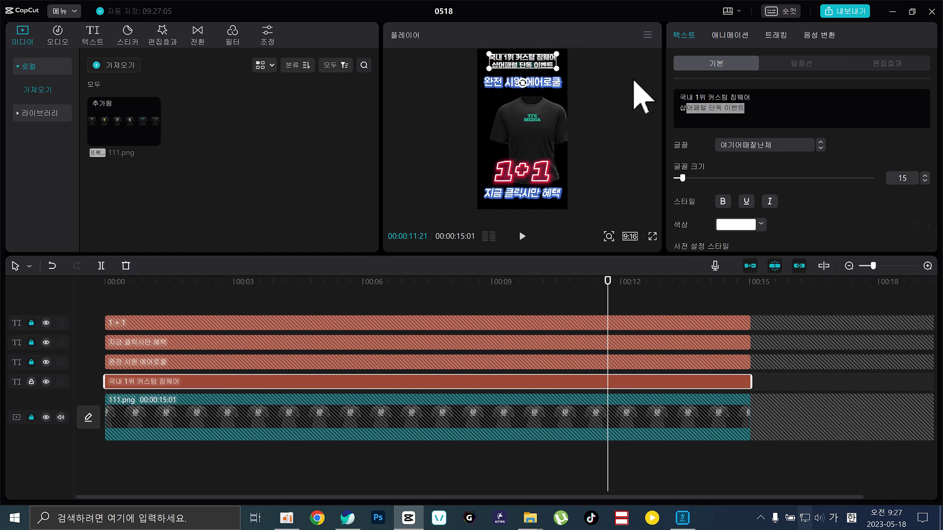
pyautogui.moveTo(762, 106); pyautogui.dragTo(640, 110)
pyautogui.press('BackSpace')
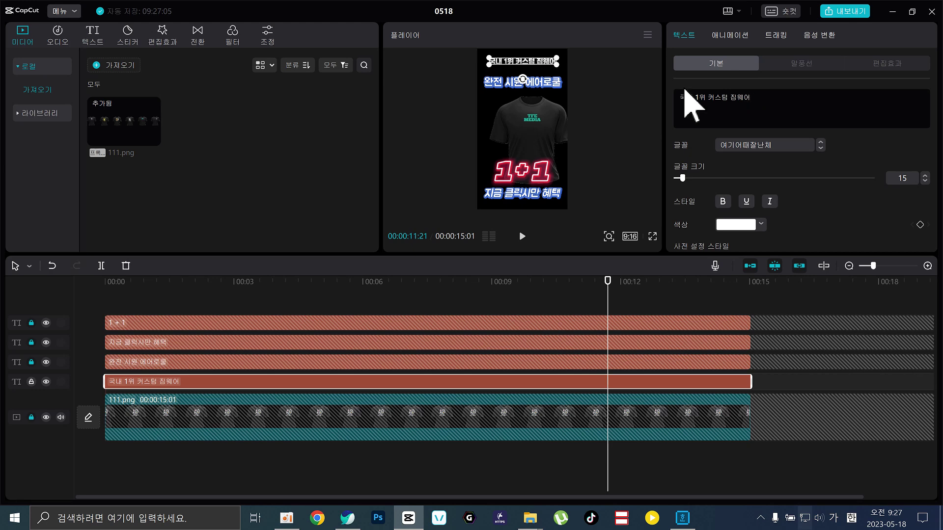
# Move the "국내 1위 커스텀 짐웨어" title slightly upward, keeping it horizontally centered in the frame.
pyautogui.click(620, 95)
pyautogui.click(528, 62)
pyautogui.click(527, 65)
pyautogui.moveTo(530, 63); pyautogui.dragTo(535, 60)
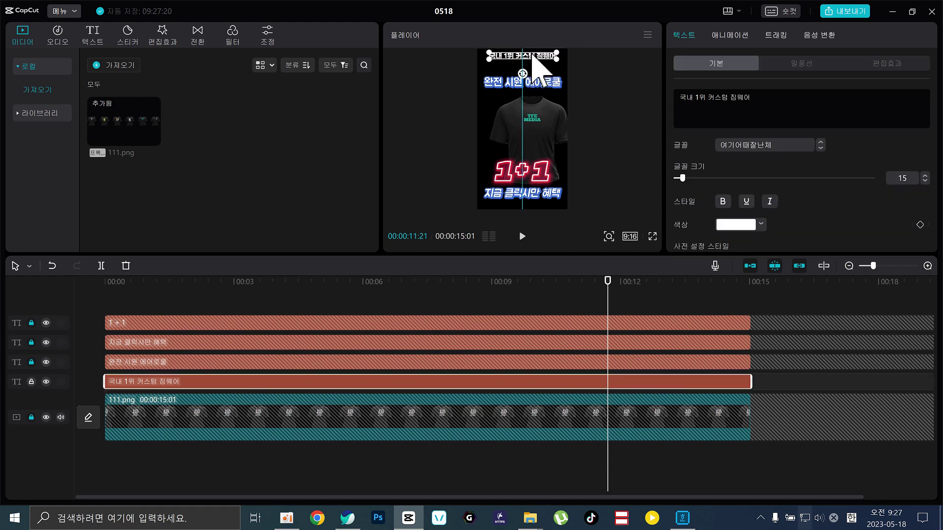
# Duplicate the "국내 1위 커스텀 짐웨어" title at the video's start and place the copy directly beneath the original.
pyautogui.press('Home')
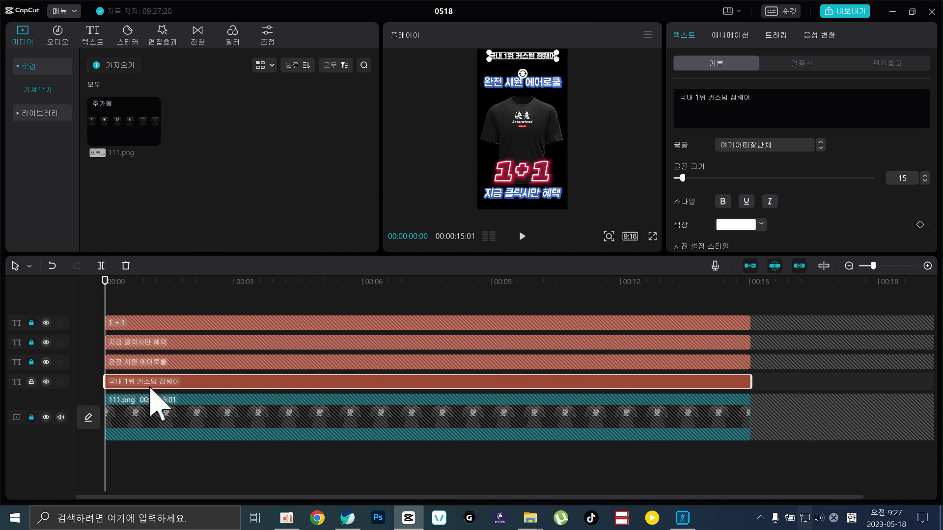
pyautogui.hotkey('ctrl', 'v')
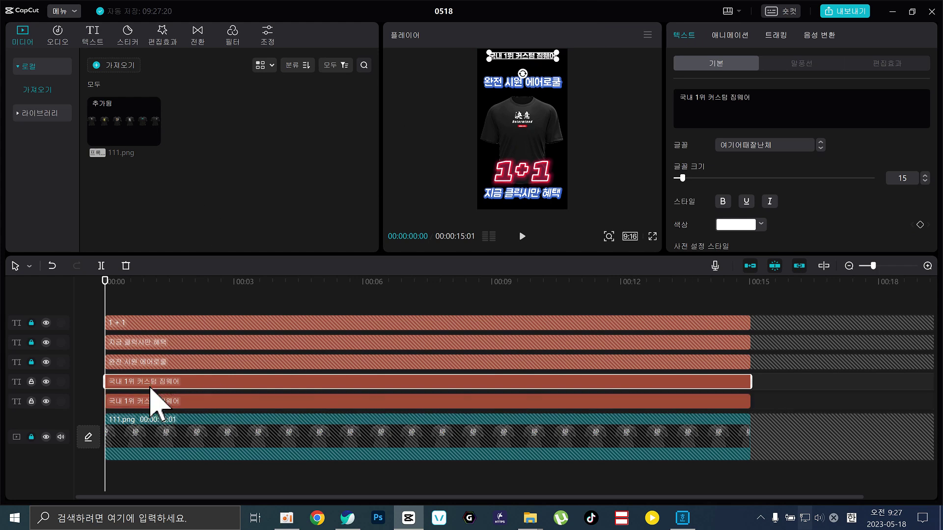
pyautogui.moveTo(534, 58); pyautogui.dragTo(535, 67)
# Change the copy's text to "샵어패럴" and enlarge it to about 144%, centered above the "완전 시원 에어로쿨" line.
pyautogui.doubleClick(534, 68)
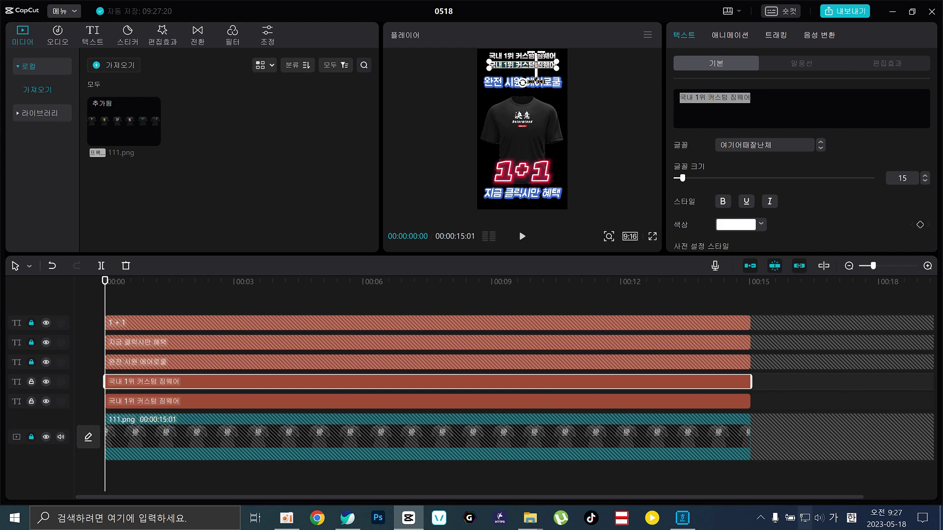
pyautogui.write('삽어패럴')
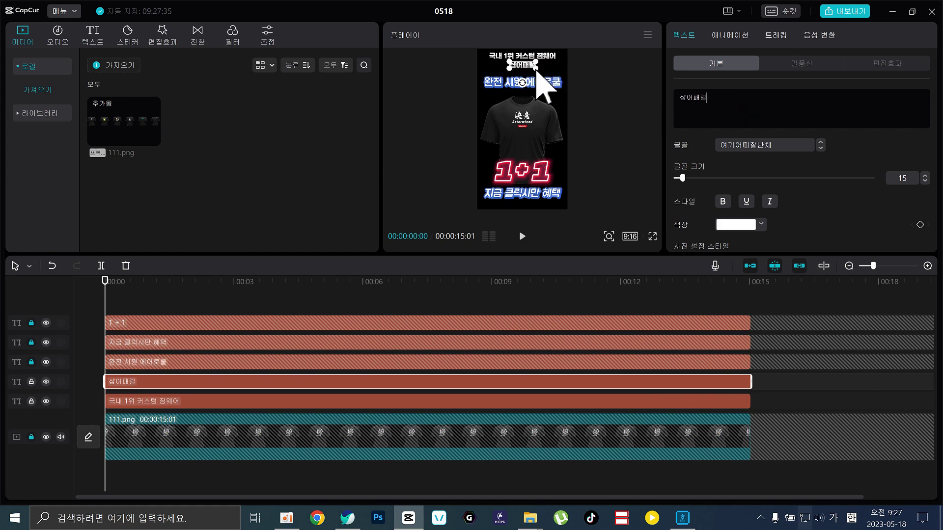
pyautogui.moveTo(536, 71)
pyautogui.mouseDown()
pyautogui.moveTo(559, 84)
pyautogui.moveTo(532, 79)
pyautogui.mouseUp()
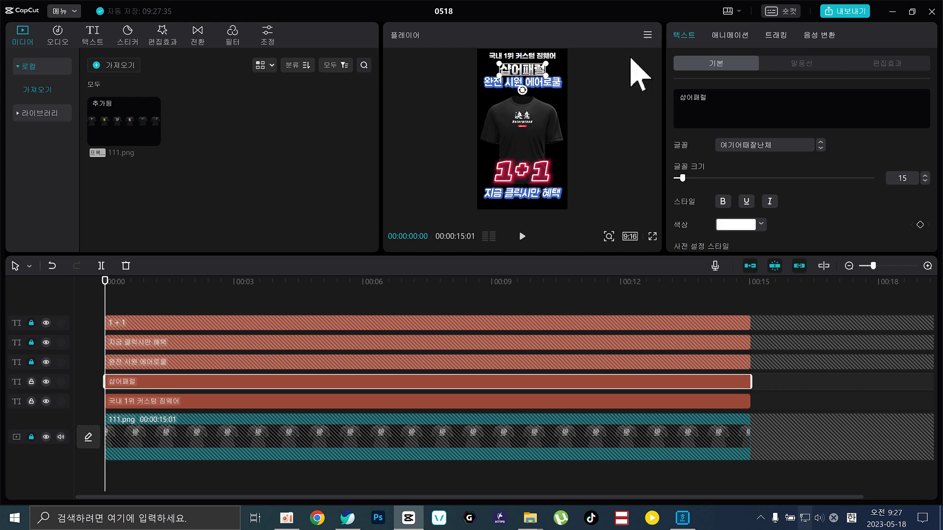
pyautogui.moveTo(535, 72); pyautogui.dragTo(534, 74)
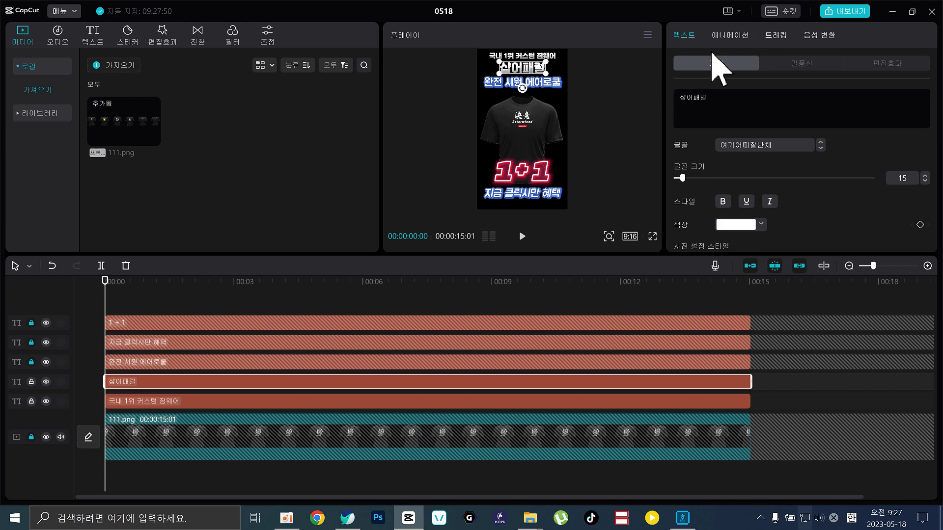
# Apply an orange-yellow word-art effect to the "샵어패럴" text after trying a few other presets.
pyautogui.click(900, 65)
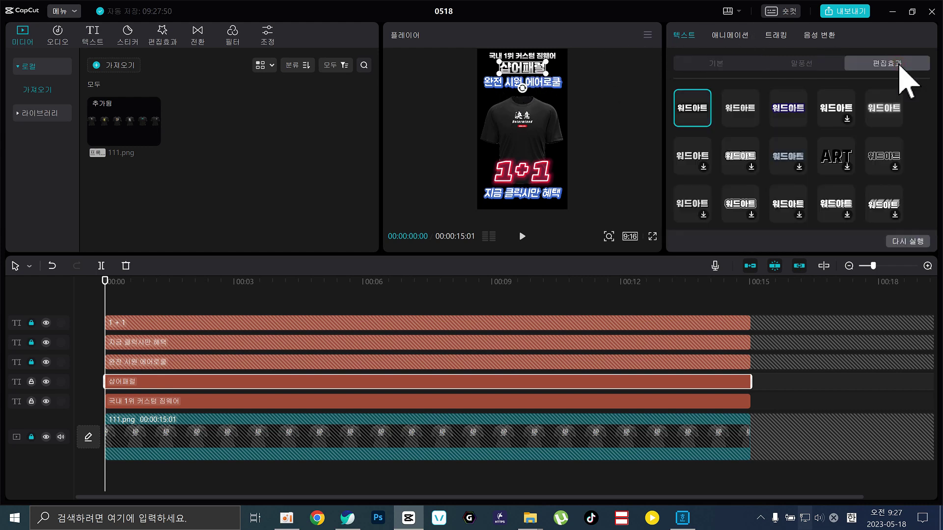
pyautogui.scroll(-5, 879, 179)
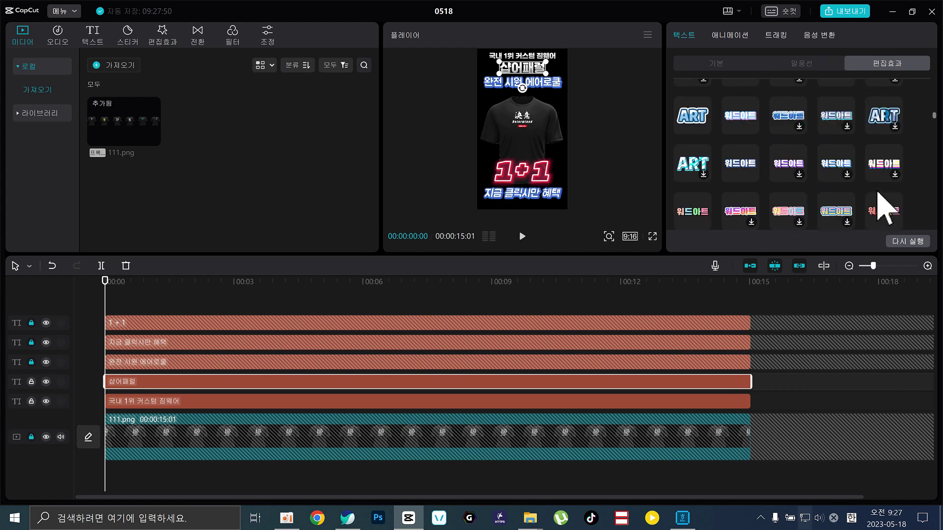
pyautogui.scroll(-3, 817, 200)
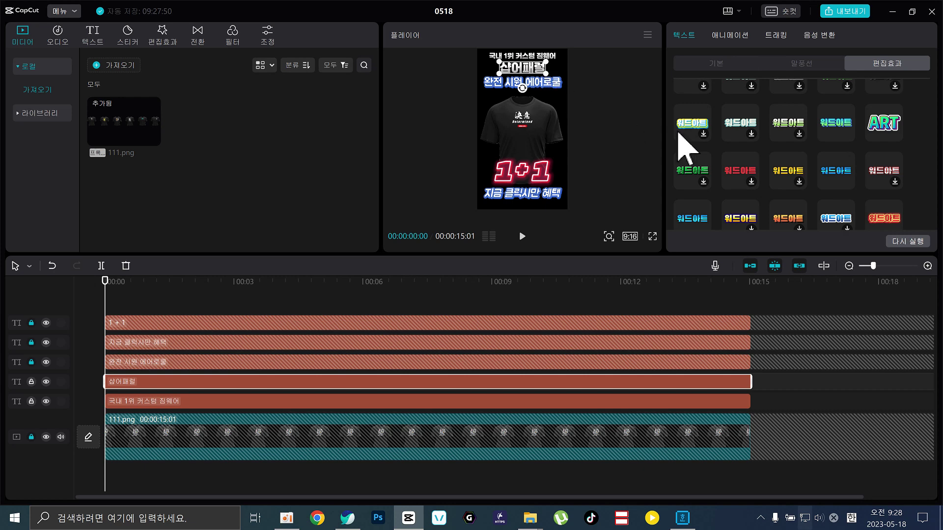
pyautogui.scroll(-3, 789, 192)
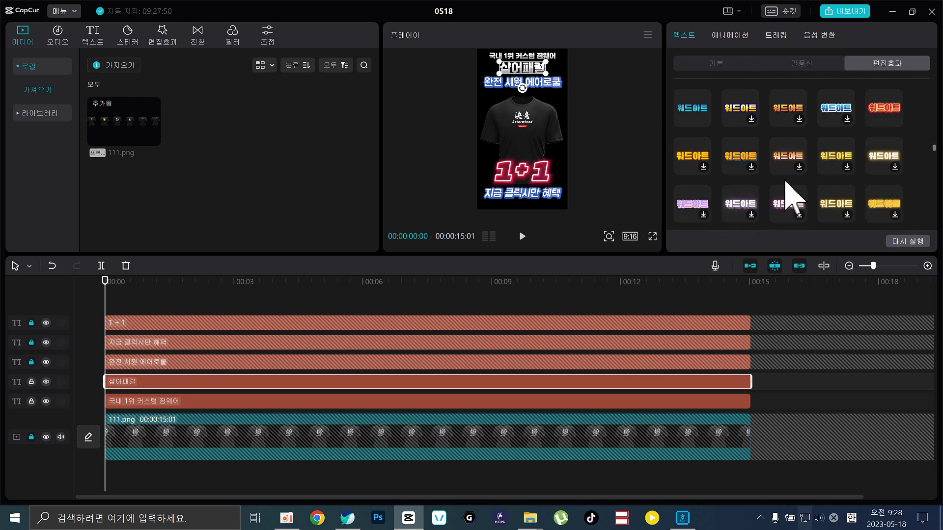
pyautogui.scroll(-3, 788, 192)
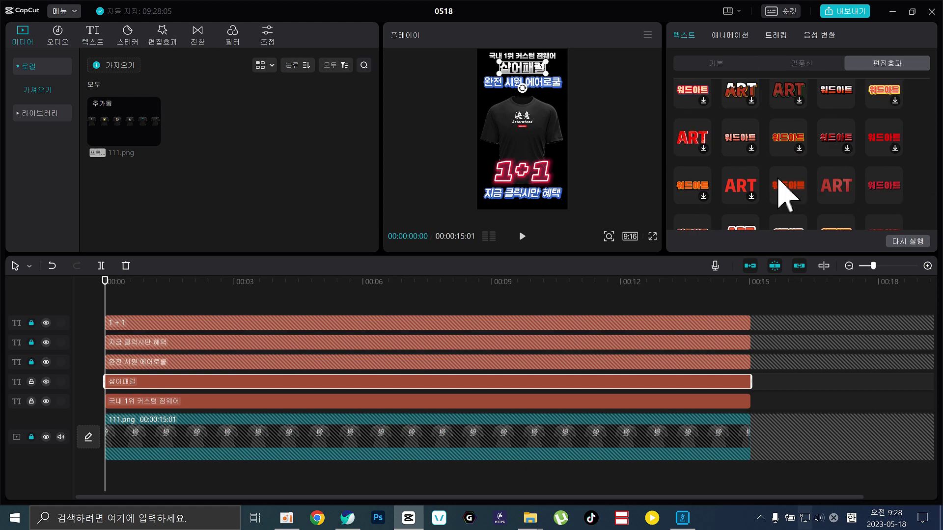
pyautogui.scroll(-3, 781, 191)
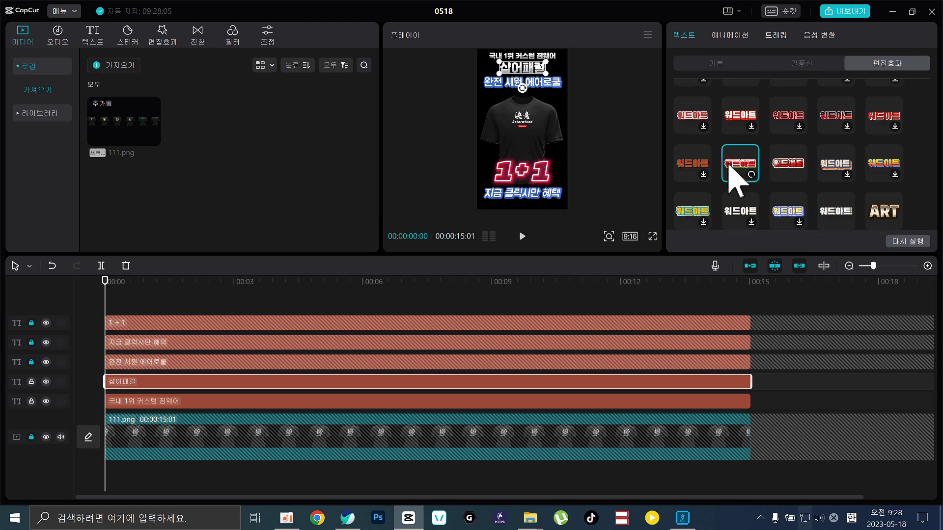
pyautogui.click(887, 175)
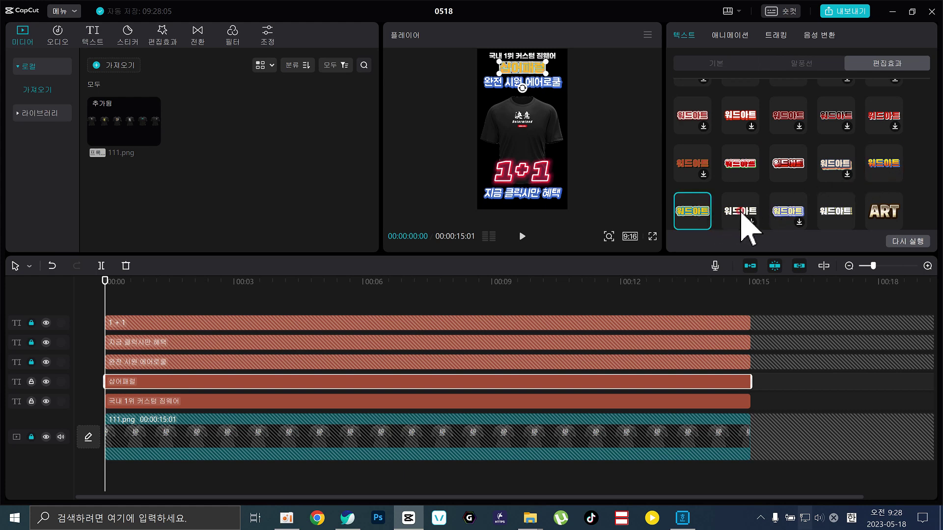
pyautogui.click(891, 219)
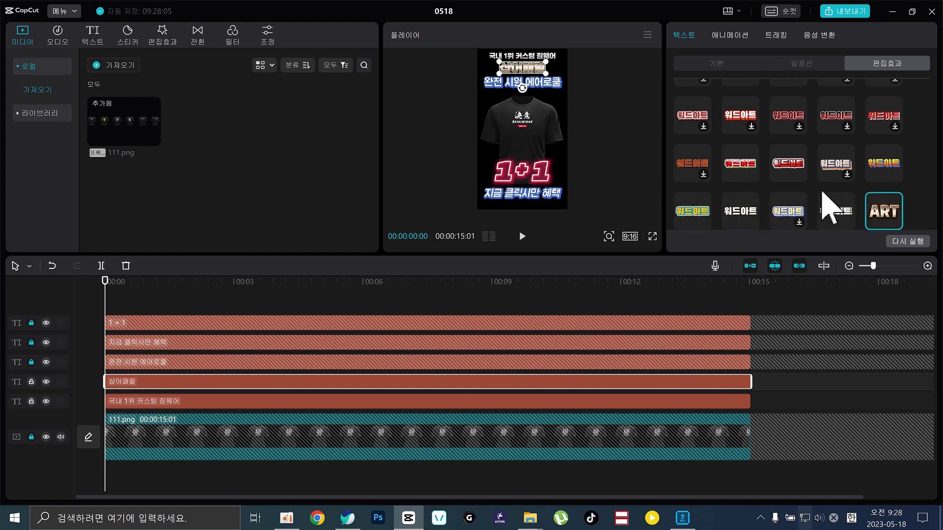
pyautogui.scroll(-1, 830, 209)
pyautogui.scroll(-1, 831, 207)
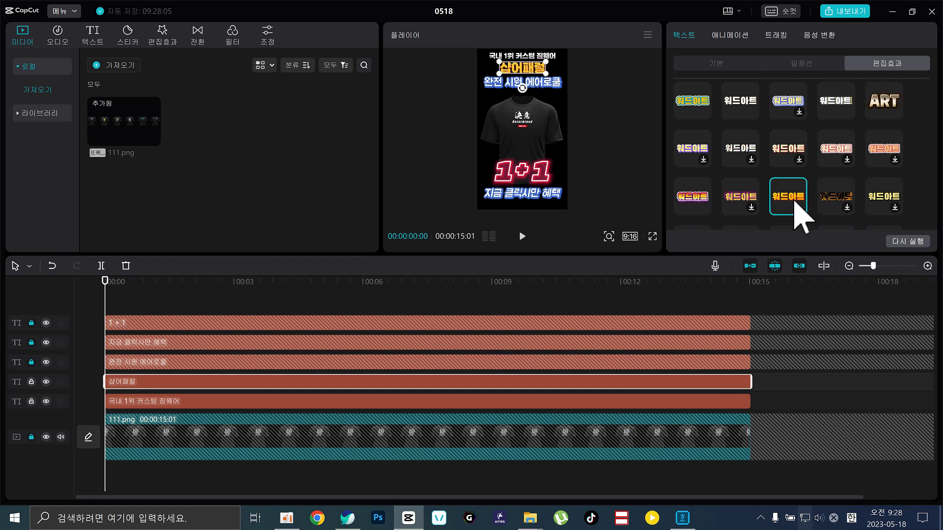
pyautogui.click(586, 88)
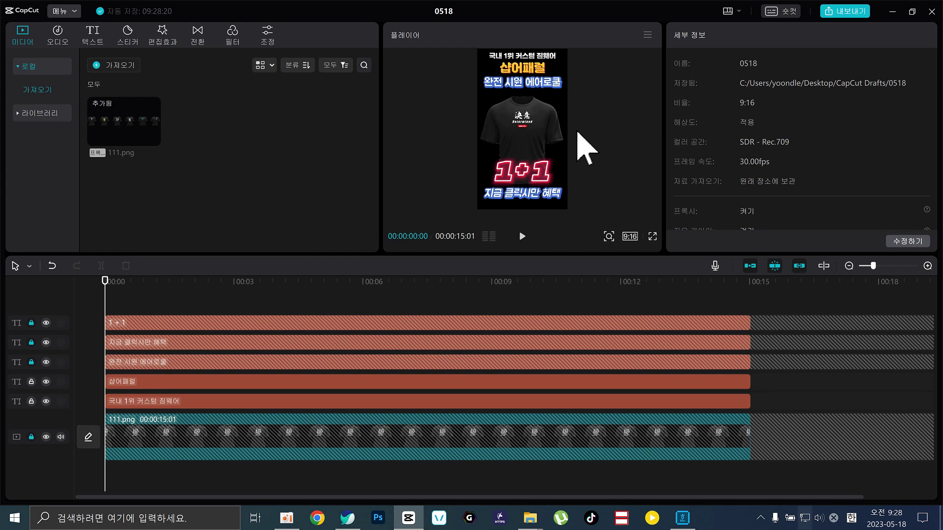
# Set the character spacing of the "샵어패럴" text to 13 so it spans the title's width.
pyautogui.click(527, 71)
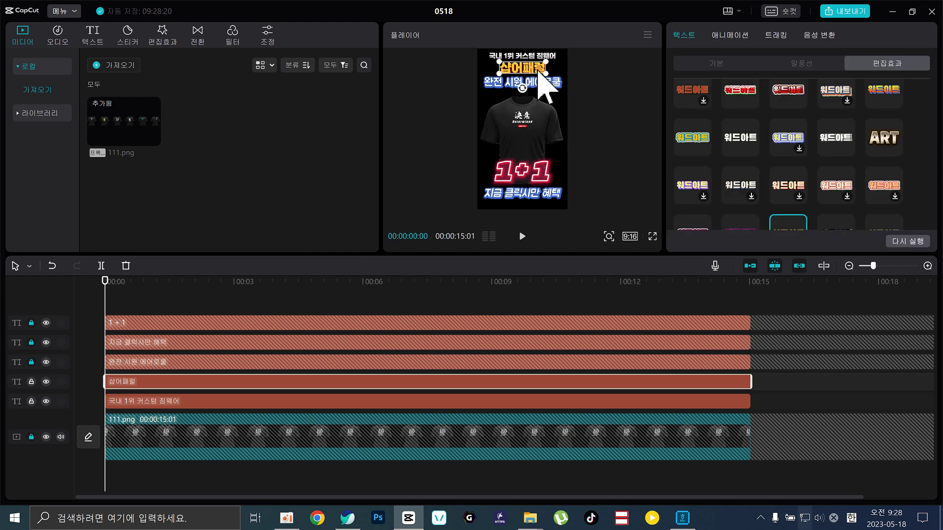
pyautogui.click(707, 64)
pyautogui.scroll(-5, 767, 209)
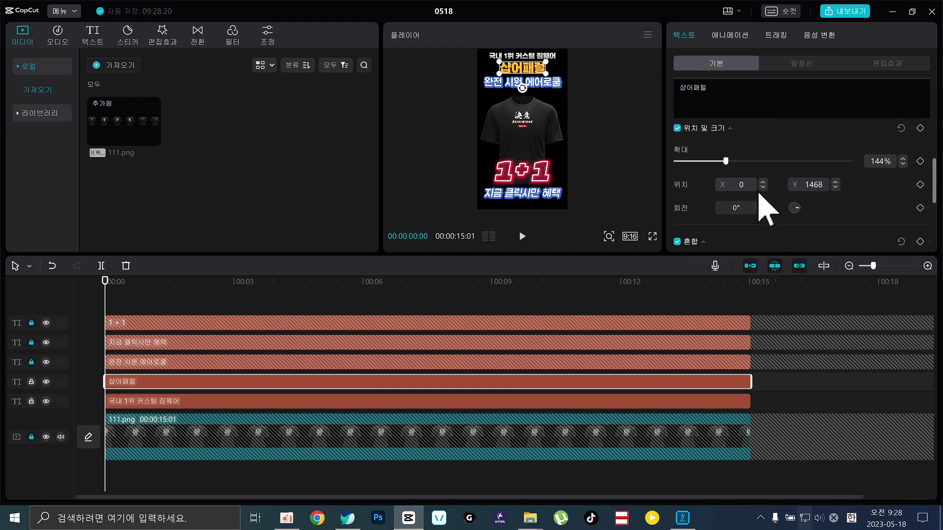
pyautogui.scroll(3, 766, 209)
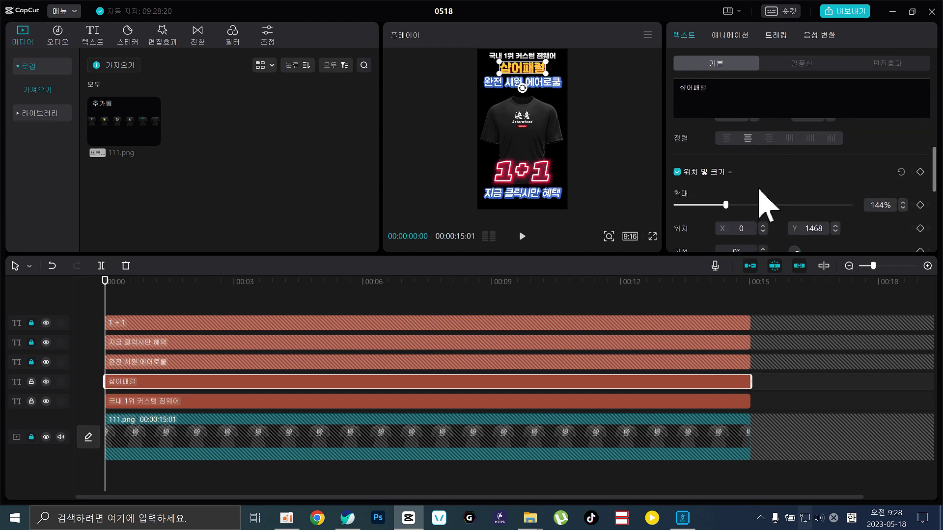
pyautogui.scroll(3, 759, 192)
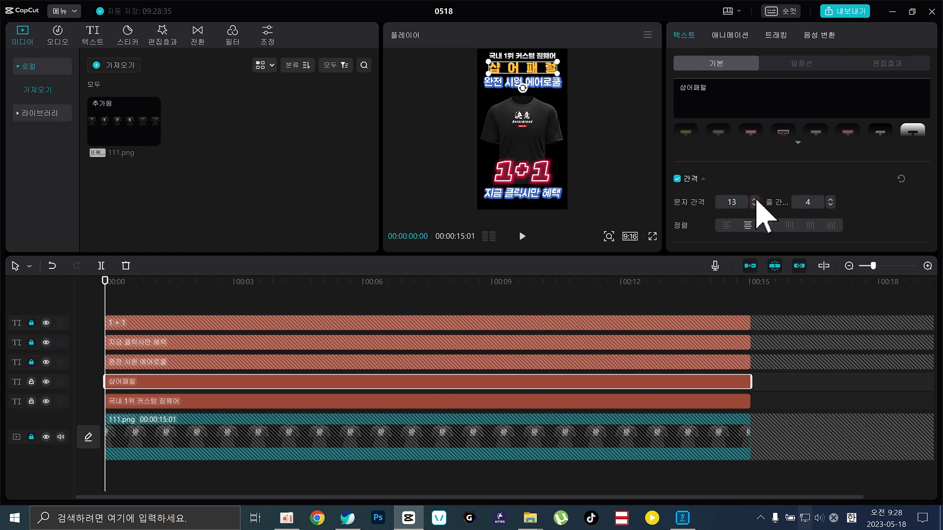
pyautogui.click(626, 111)
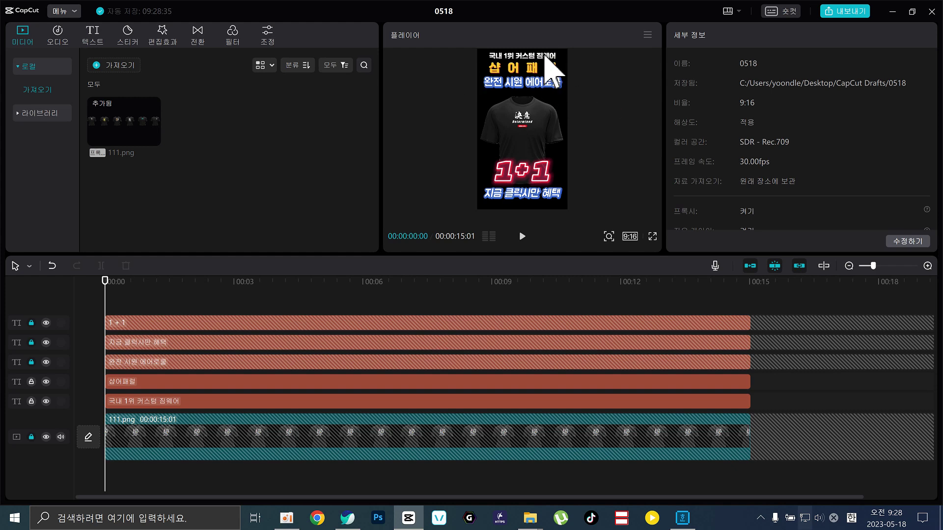
pyautogui.click(523, 59)
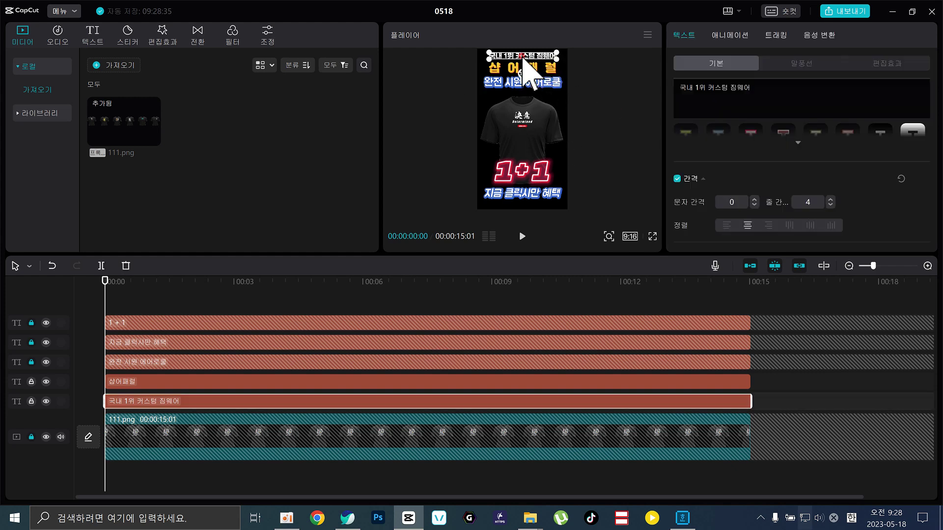
pyautogui.click(517, 70)
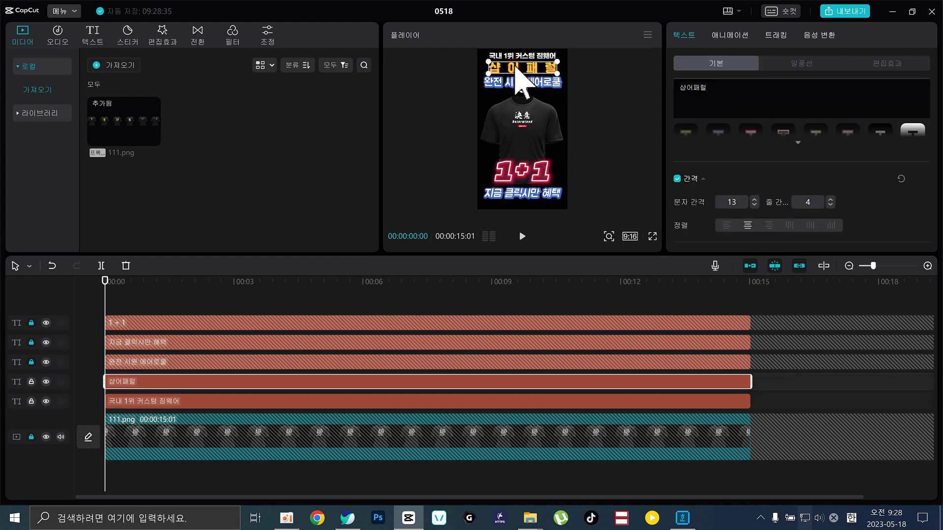
pyautogui.click(496, 85)
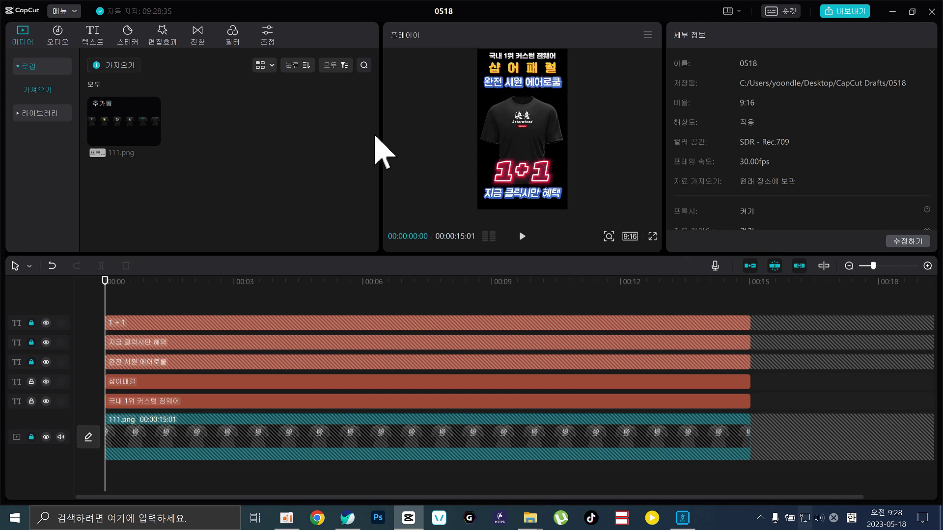
# Lock the "샵어패럴" and "국내 1위 커스텀 짐웨어" tracks and unlock the "완전 시원 에어로쿨" track.
pyautogui.click(32, 383)
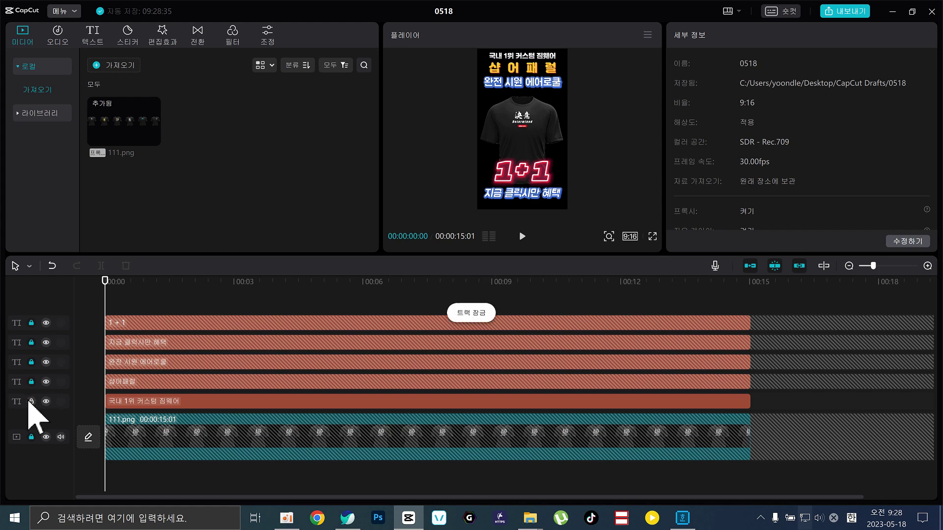
pyautogui.click(32, 402)
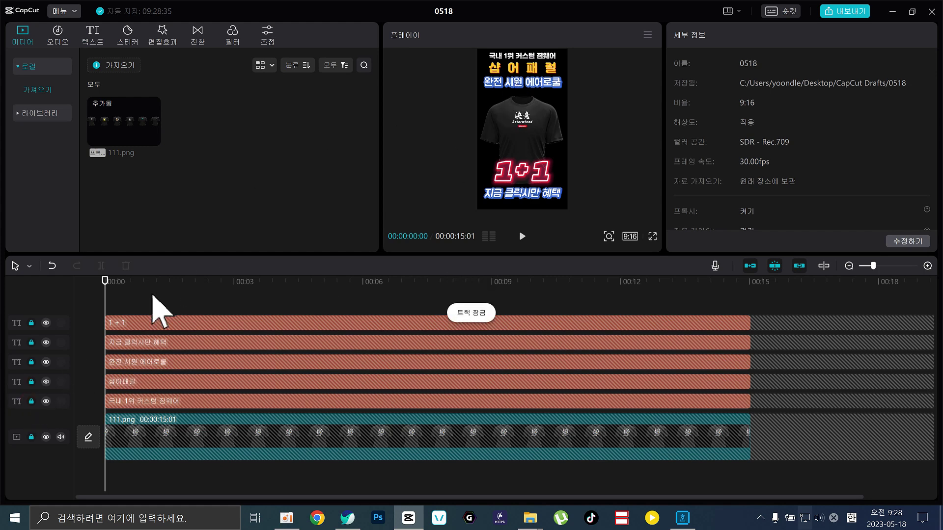
pyautogui.click(32, 362)
# Apply the "슈퍼…브 2" loop animation at 0.3 s to the "완전 시원 에어로쿨" text after trying 플로트, 긴급, 위 이치 and 파동 3.
pyautogui.click(158, 364)
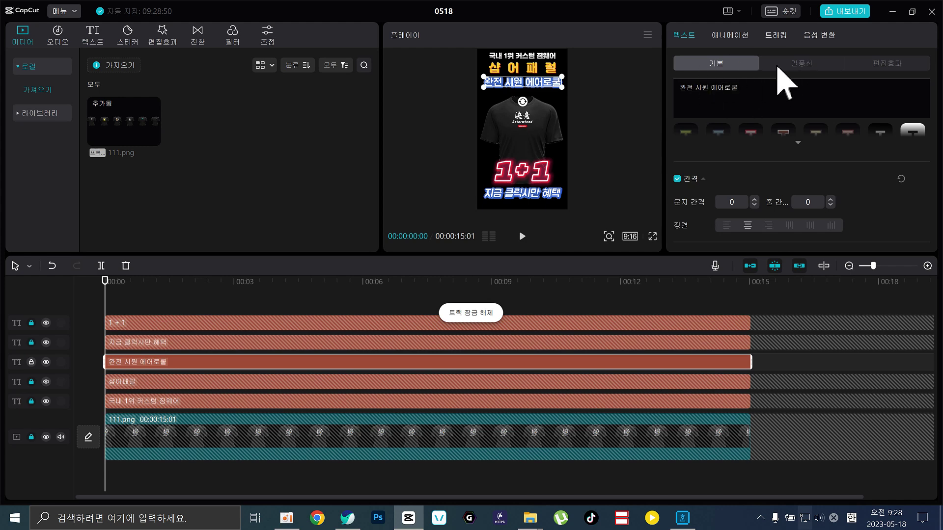
pyautogui.click(730, 35)
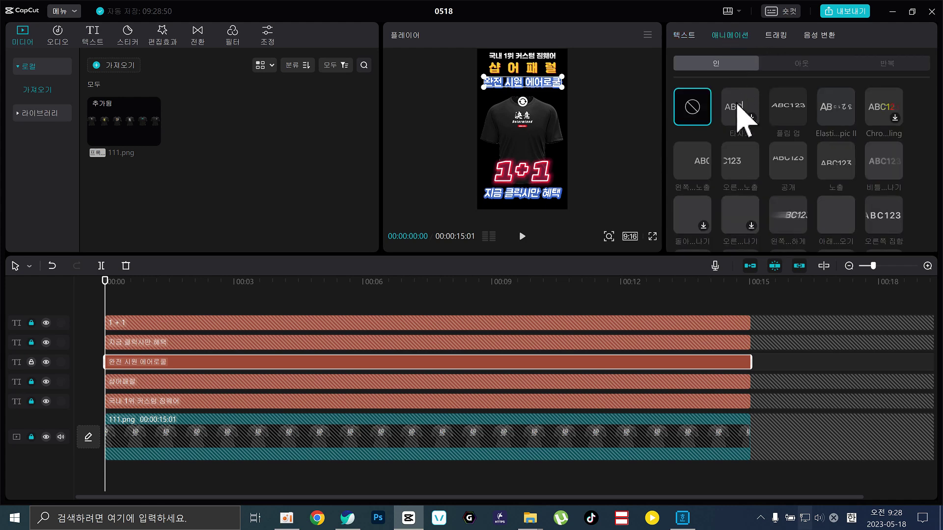
pyautogui.click(887, 63)
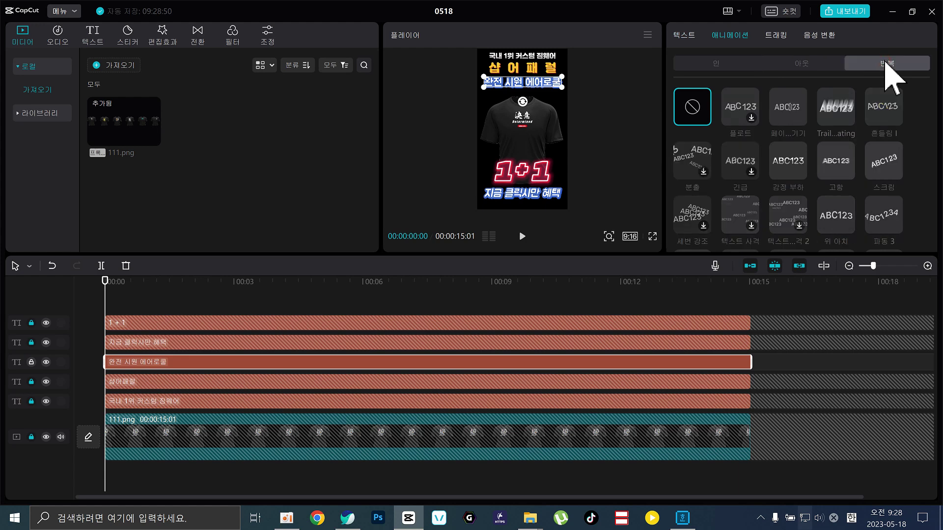
pyautogui.click(749, 104)
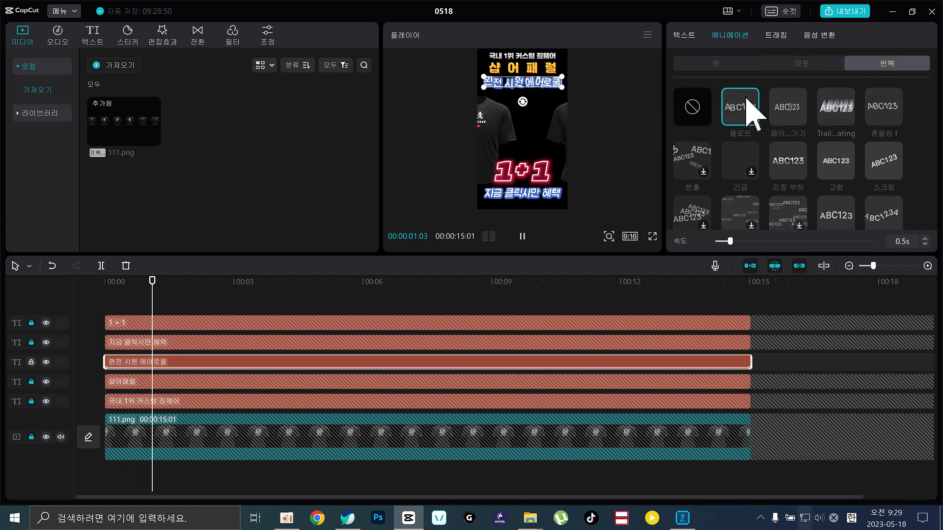
pyautogui.moveTo(730, 241); pyautogui.dragTo(724, 244)
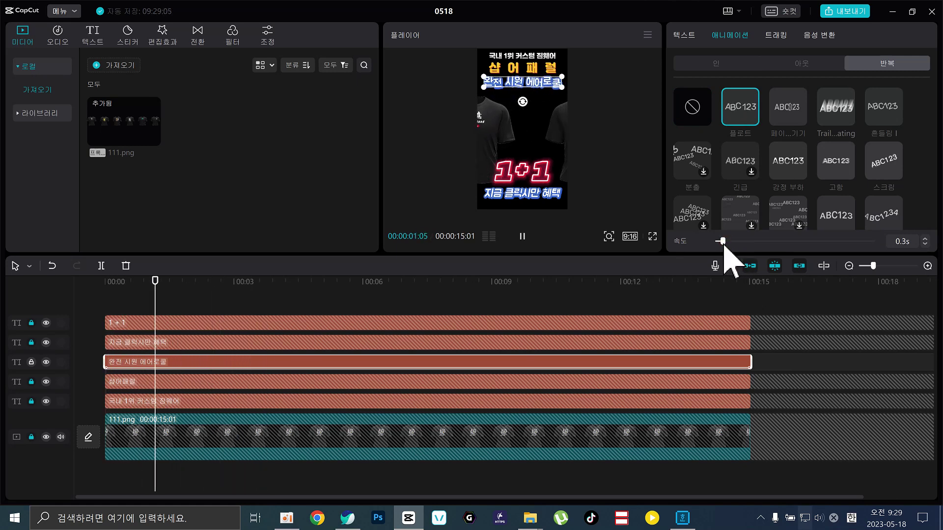
pyautogui.click(737, 167)
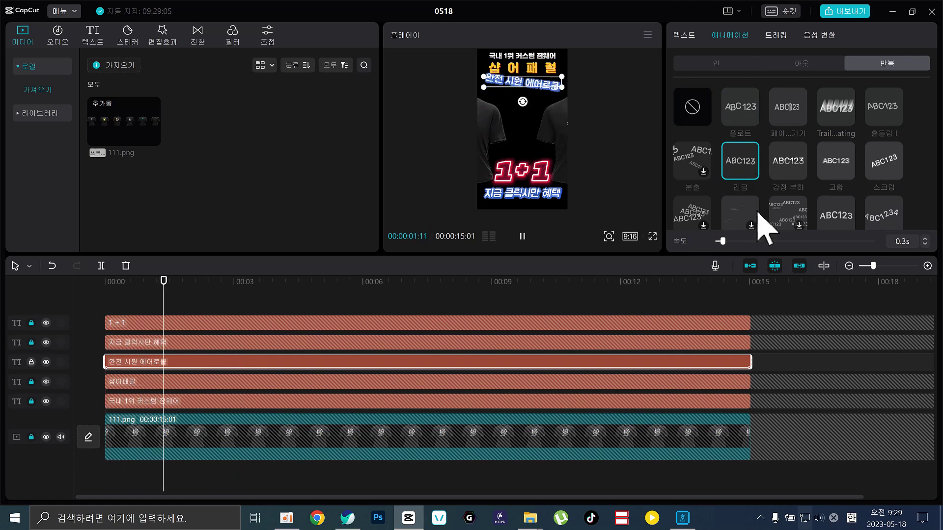
pyautogui.click(837, 211)
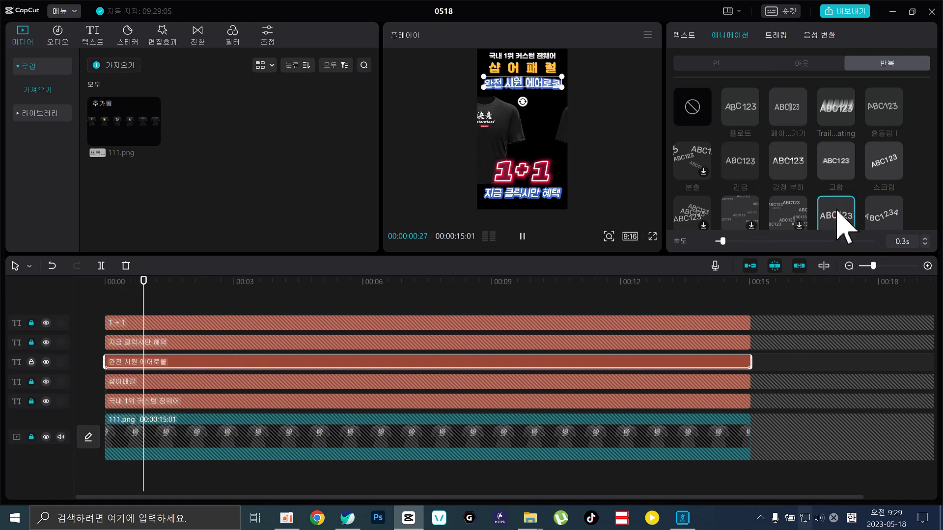
pyautogui.click(887, 223)
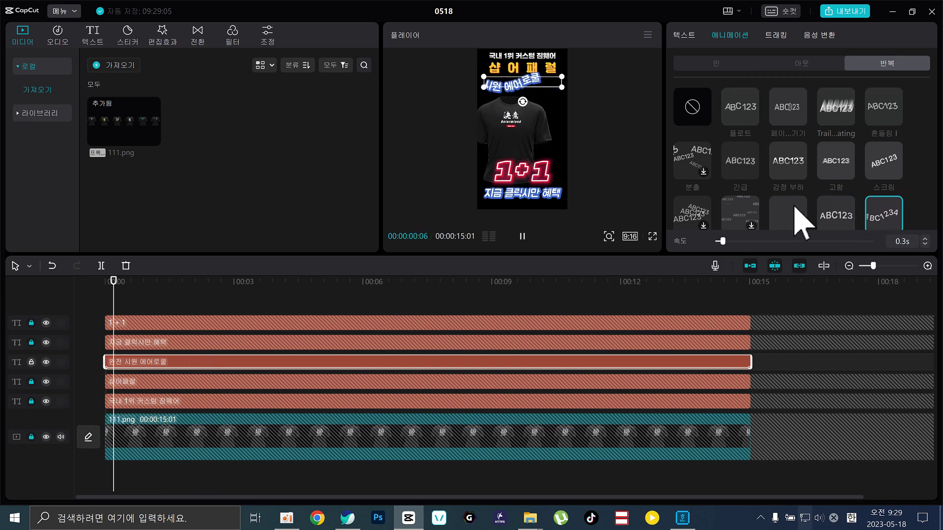
pyautogui.scroll(-5, 801, 221)
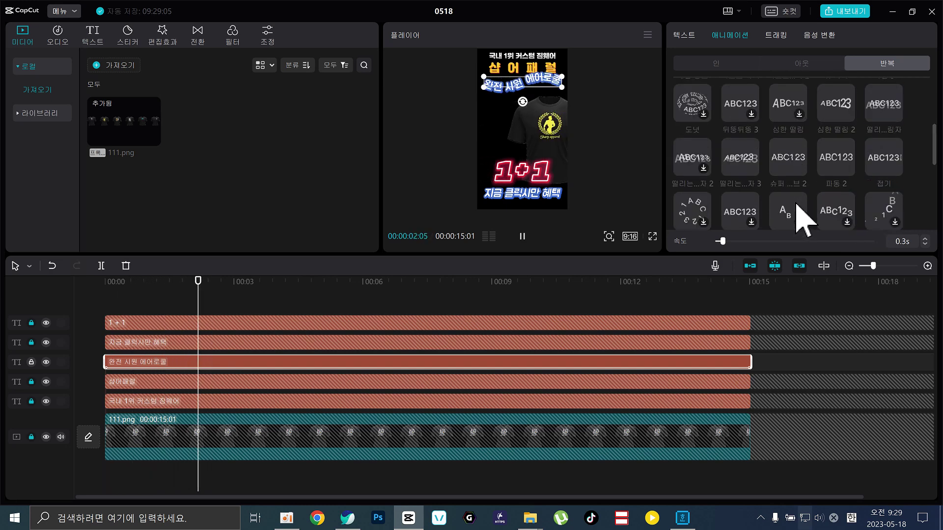
pyautogui.click(801, 182)
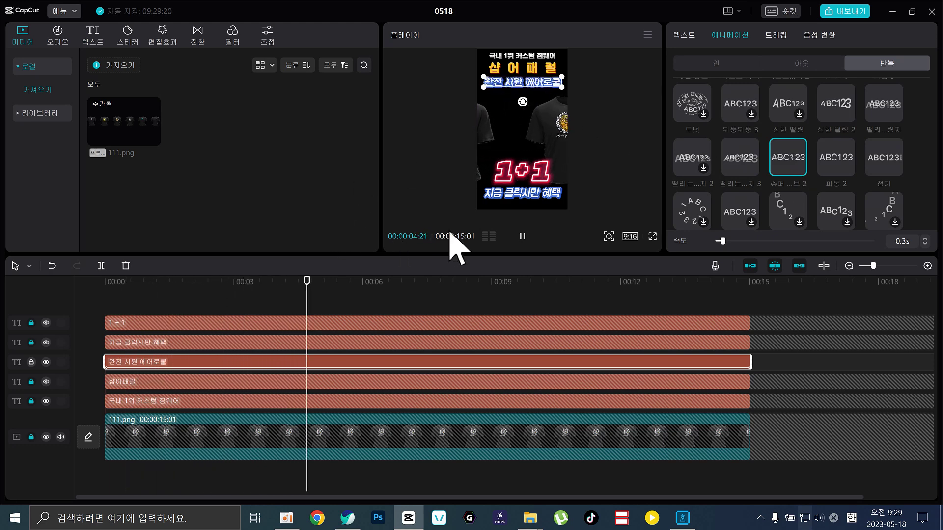
pyautogui.click(523, 236)
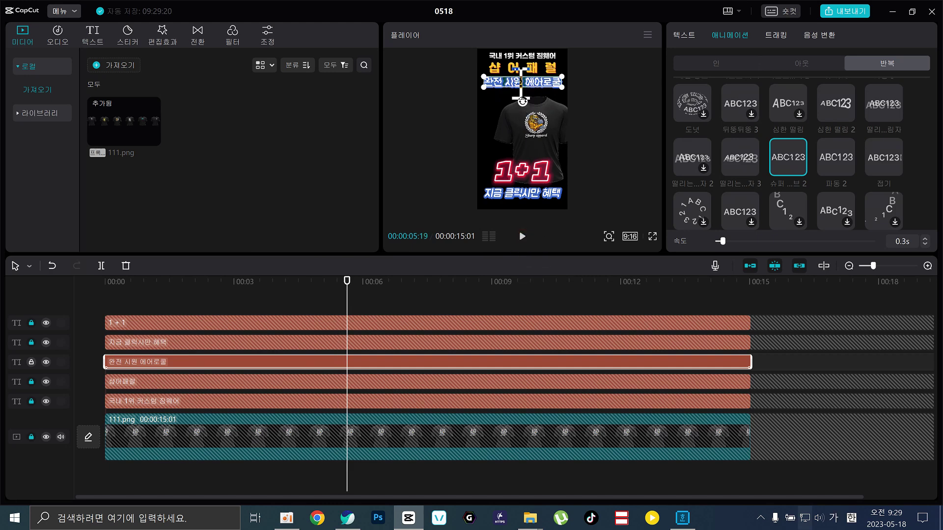
# Change the "완전 시원 에어로쿨" line's text to "몸이 얼어붙는 냉감".
pyautogui.write('몸이 얼어')
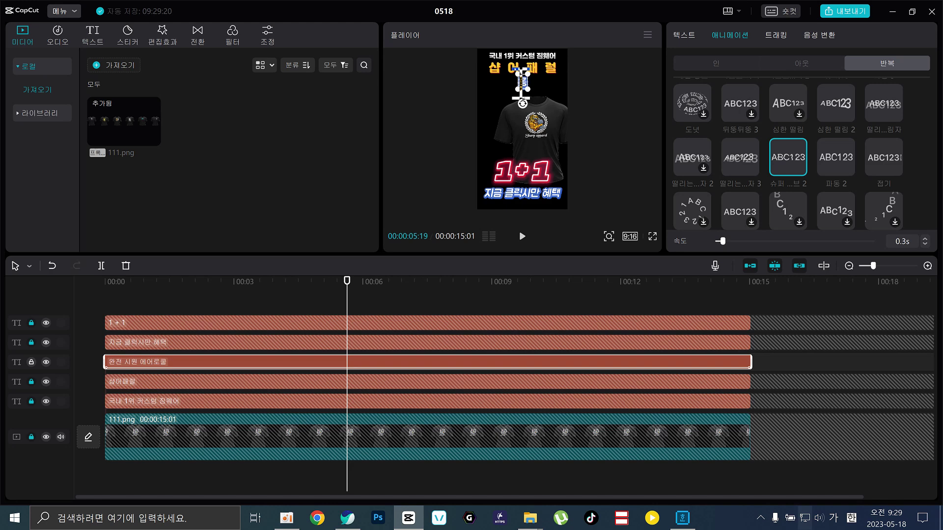
pyautogui.write('붙는 냉기')
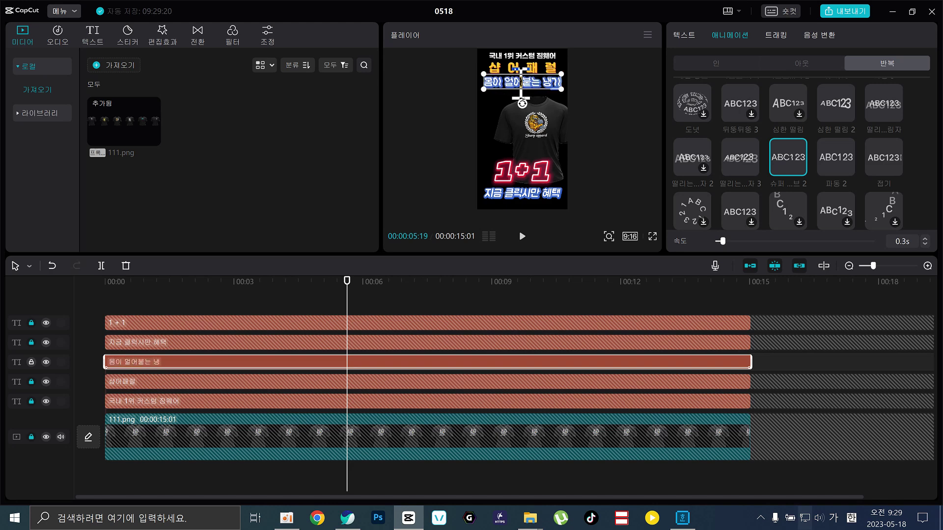
pyautogui.press('BackSpace')
pyautogui.write('ㅏ')
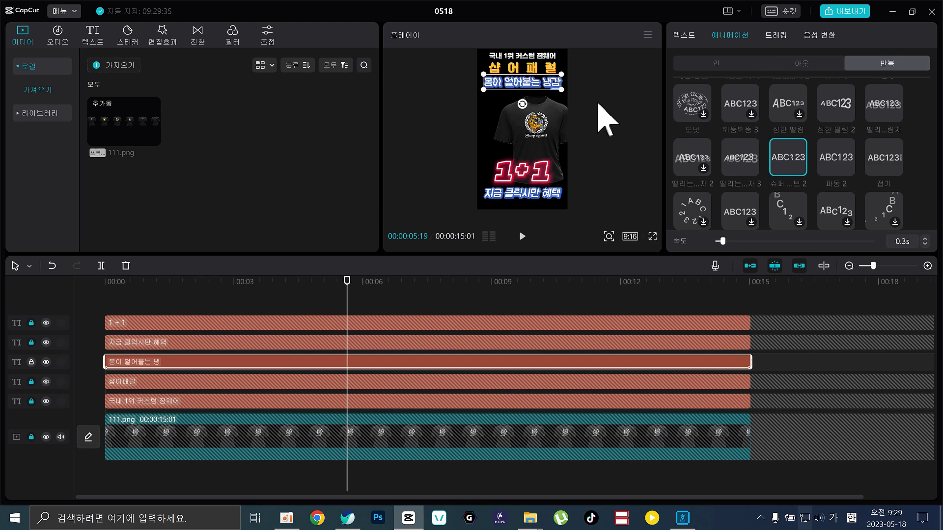
pyautogui.click(614, 112)
# Apply the light-blue and white outlined "ART" word-art effect to the "몸이 얼어붙는 냉감" text.
pyautogui.click(553, 82)
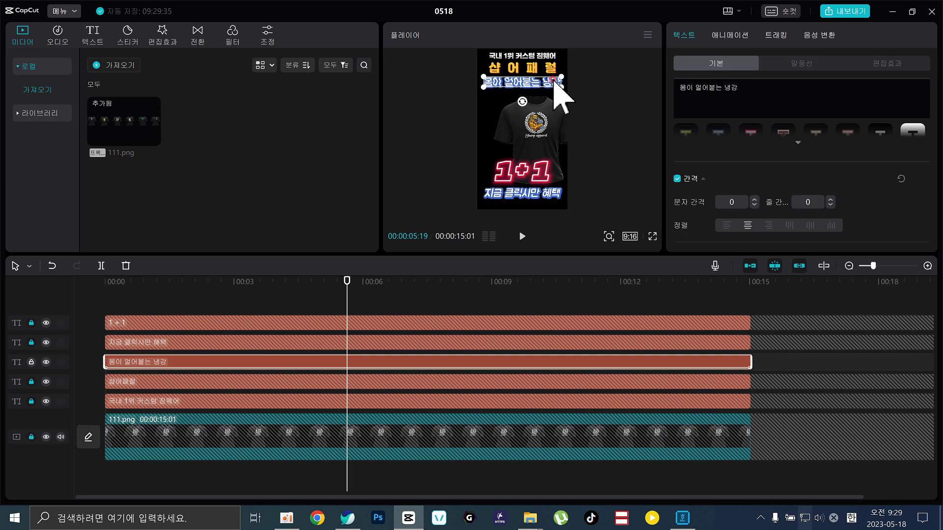
pyautogui.click(893, 69)
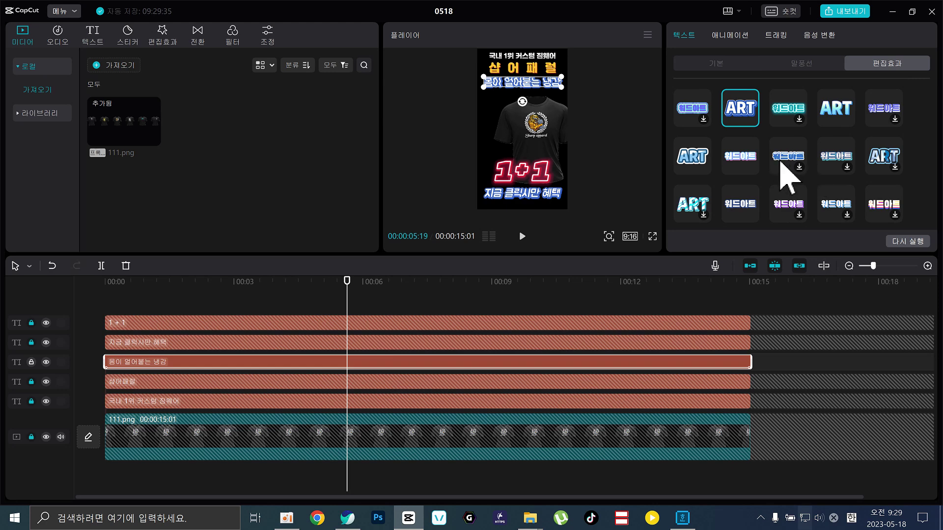
pyautogui.click(690, 162)
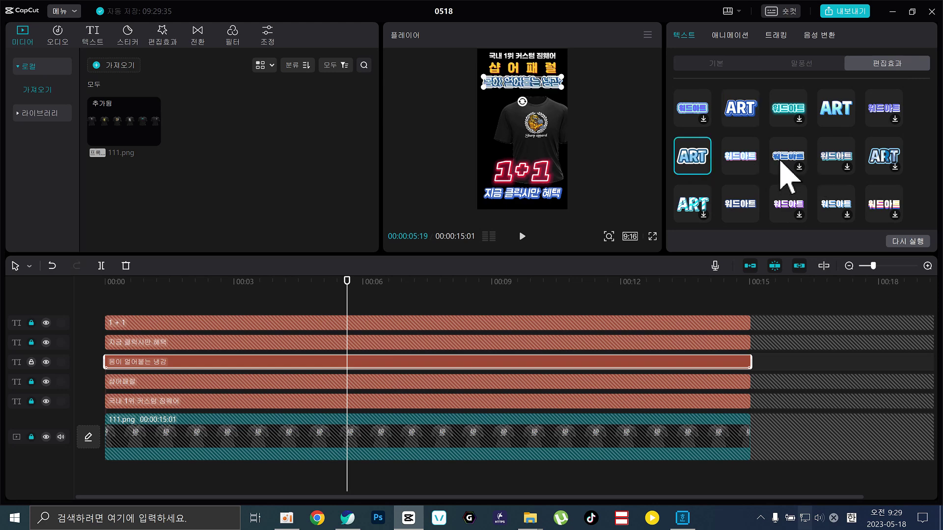
pyautogui.click(619, 132)
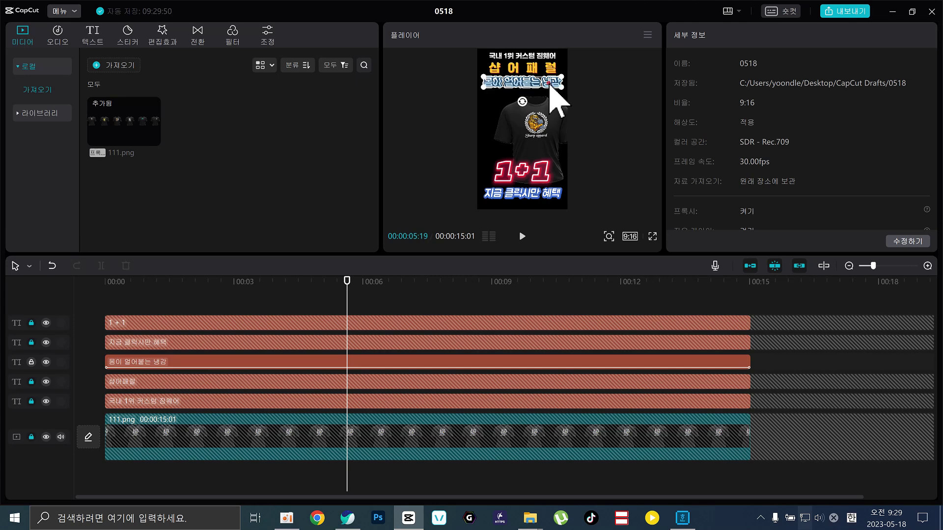
# Try the "파동 2" loop on "몸이 얼어붙는 냉감", return to "슈퍼…브 2" at 0.2 s, and preview it.
pyautogui.click(549, 83)
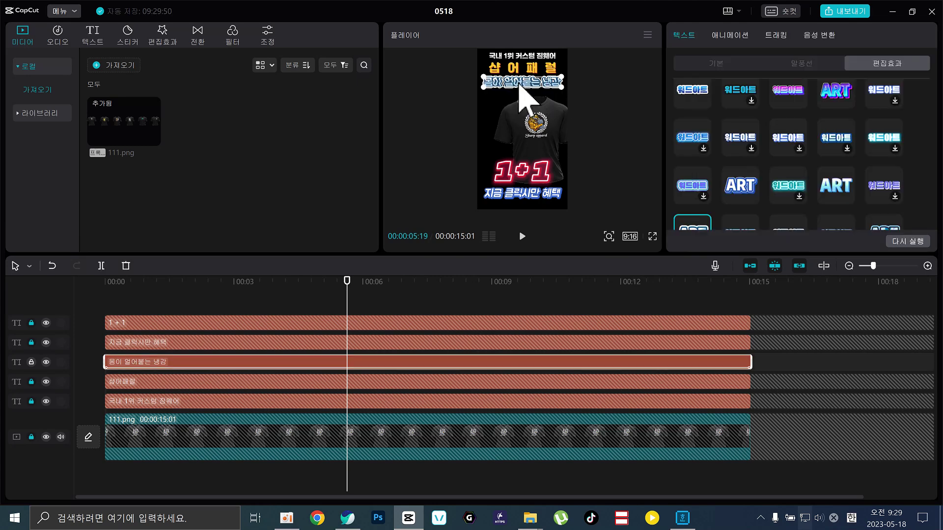
pyautogui.click(735, 38)
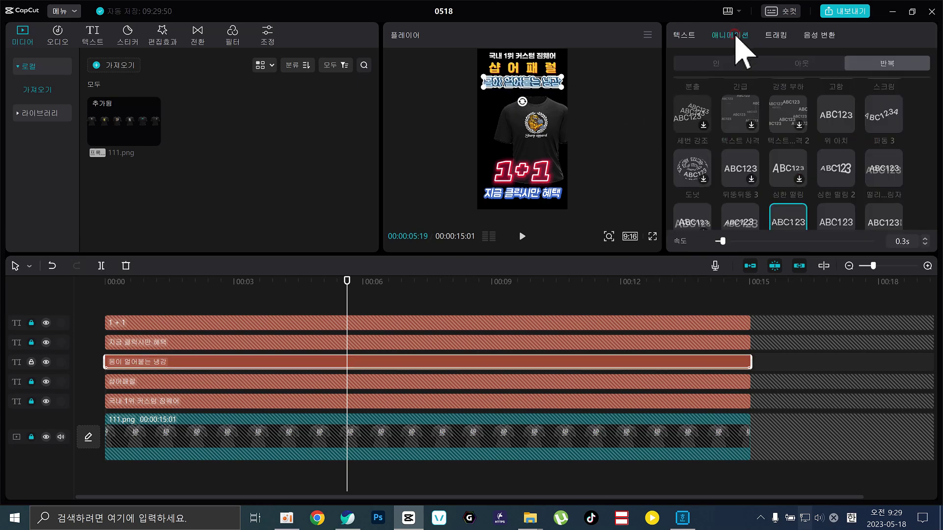
pyautogui.scroll(-1, 796, 226)
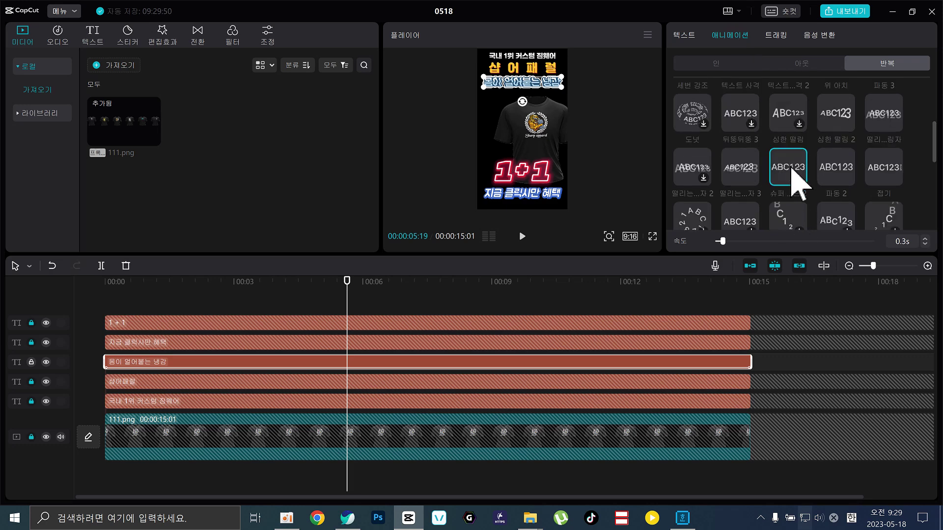
pyautogui.click(830, 181)
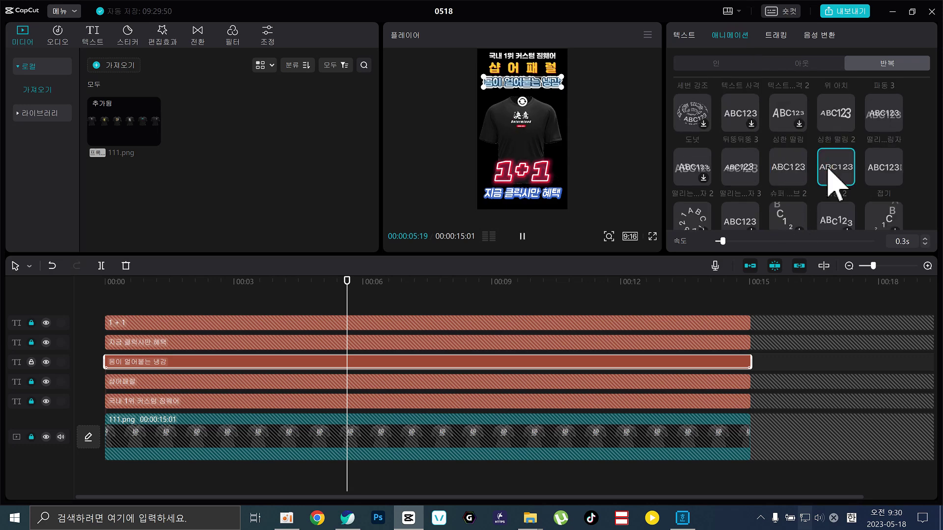
pyautogui.click(789, 169)
pyautogui.moveTo(728, 244)
pyautogui.mouseDown()
pyautogui.moveTo(756, 245)
pyautogui.moveTo(722, 247)
pyautogui.mouseUp()
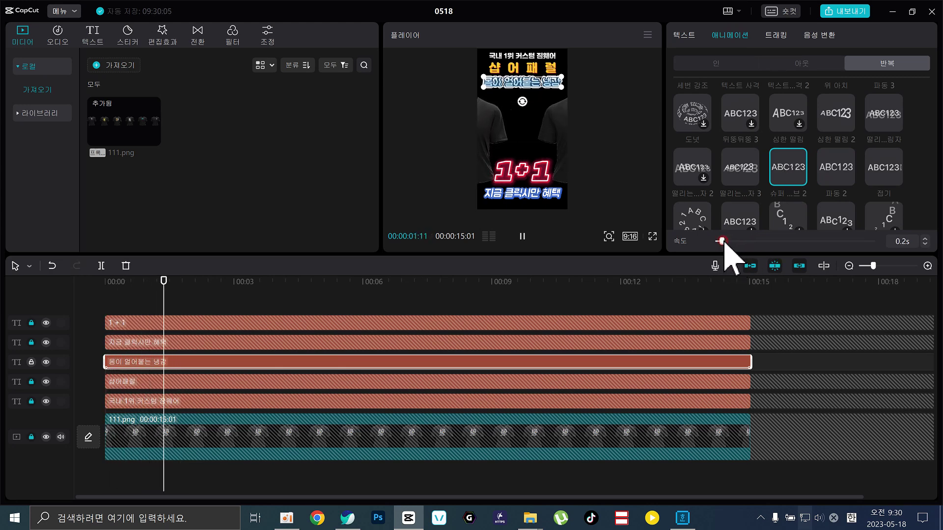
pyautogui.click(580, 95)
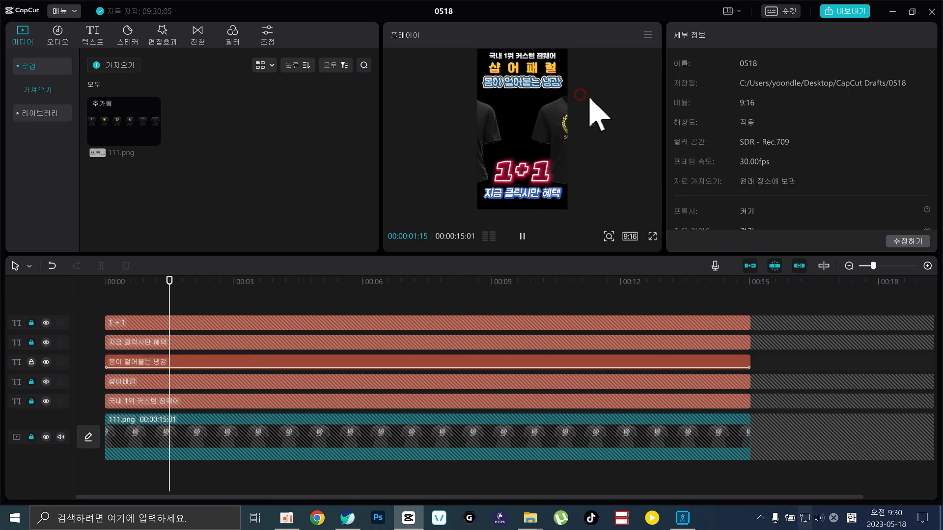
pyautogui.press('space')
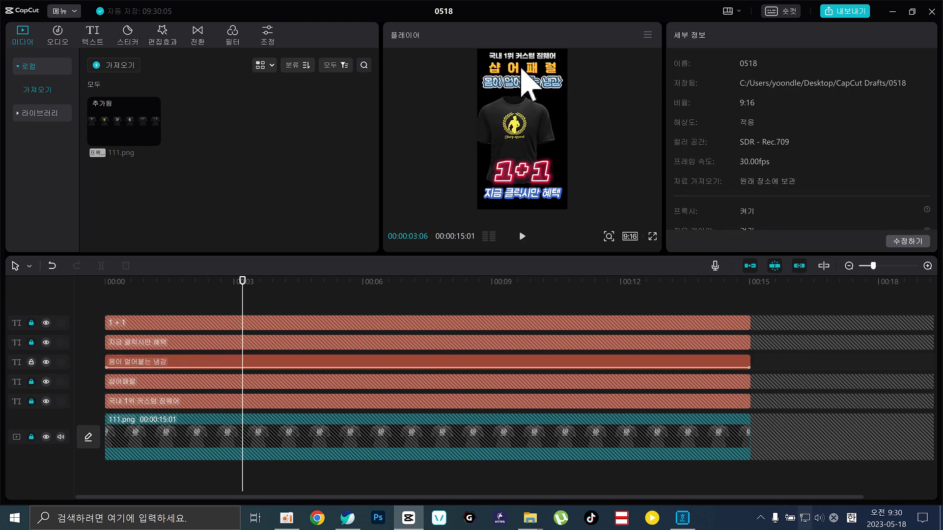
# Lock the "몸이 얼어붙는 냉감" track, then unlock the "샵어패럴" track and select its text clip.
pyautogui.click(31, 362)
pyautogui.click(31, 382)
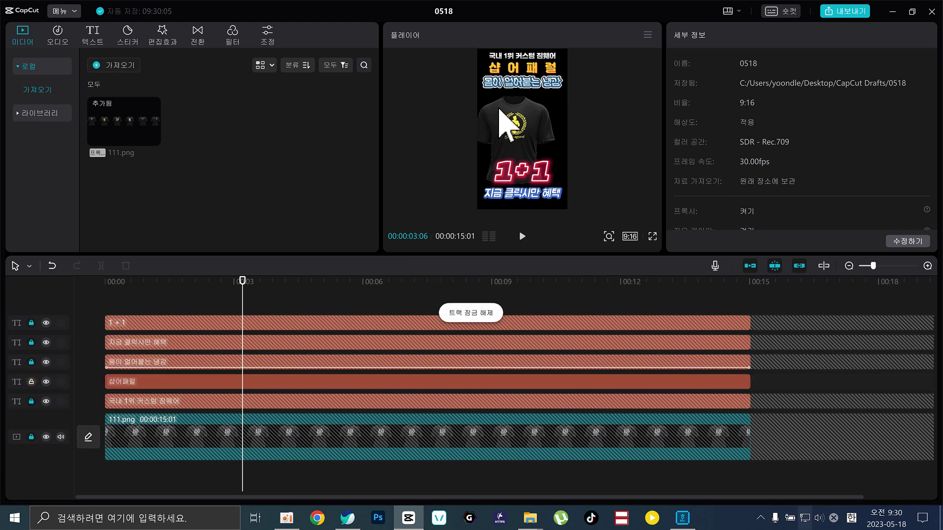
pyautogui.click(316, 388)
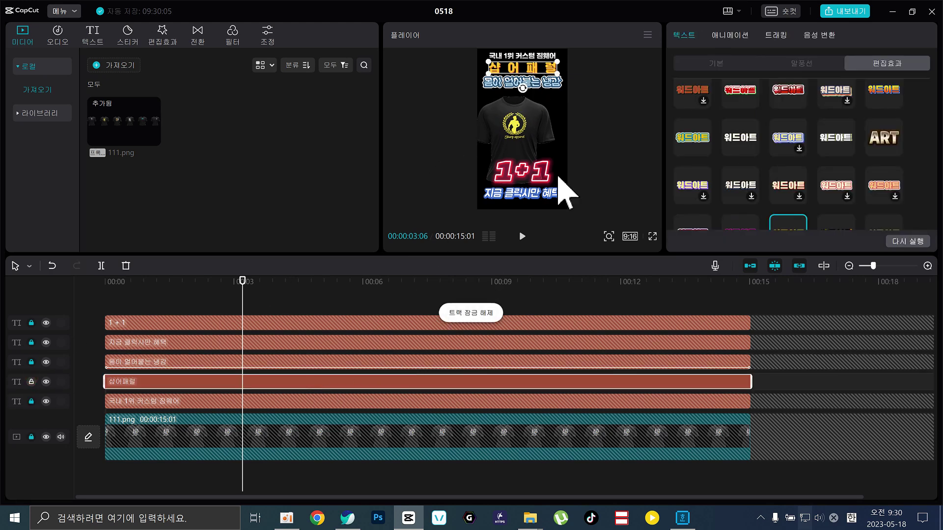
# Apply the "파동" loop animation to the "샵어패럴" text after trying "플래시".
pyautogui.click(743, 39)
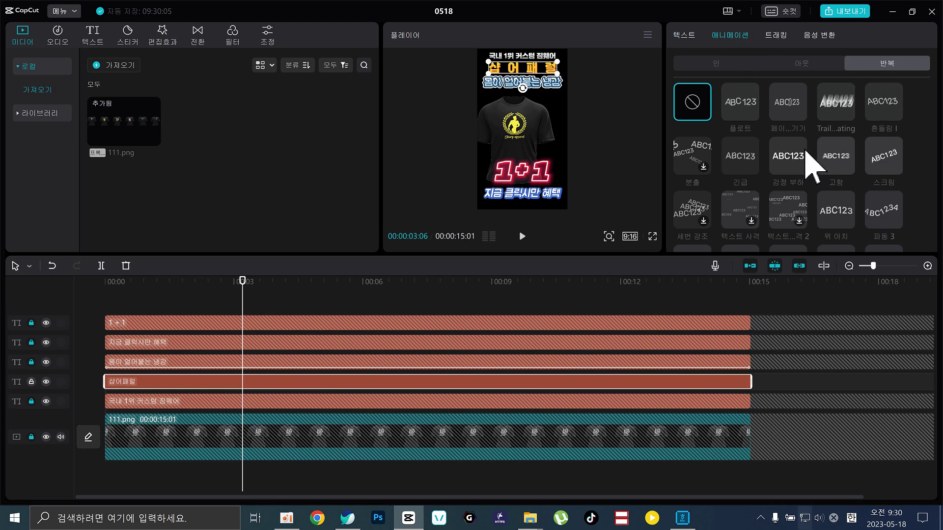
pyautogui.scroll(-5, 752, 164)
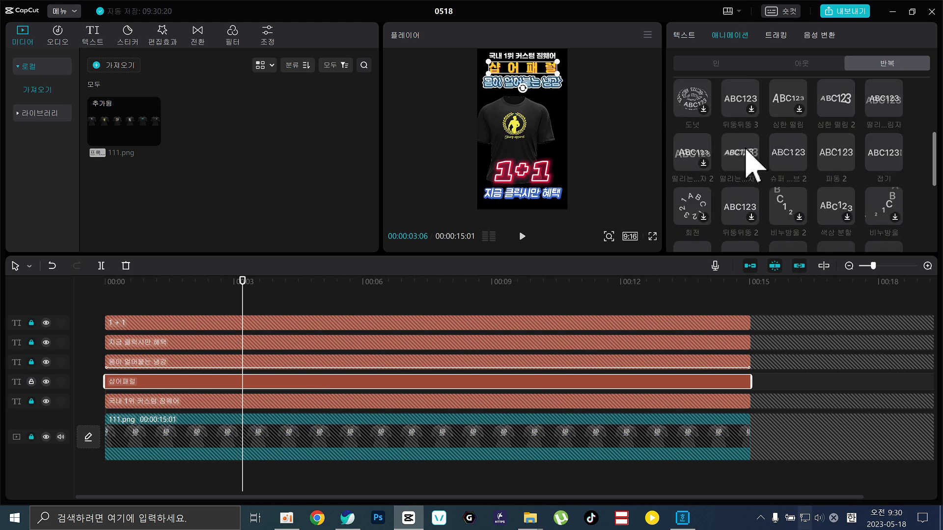
pyautogui.scroll(-5, 752, 156)
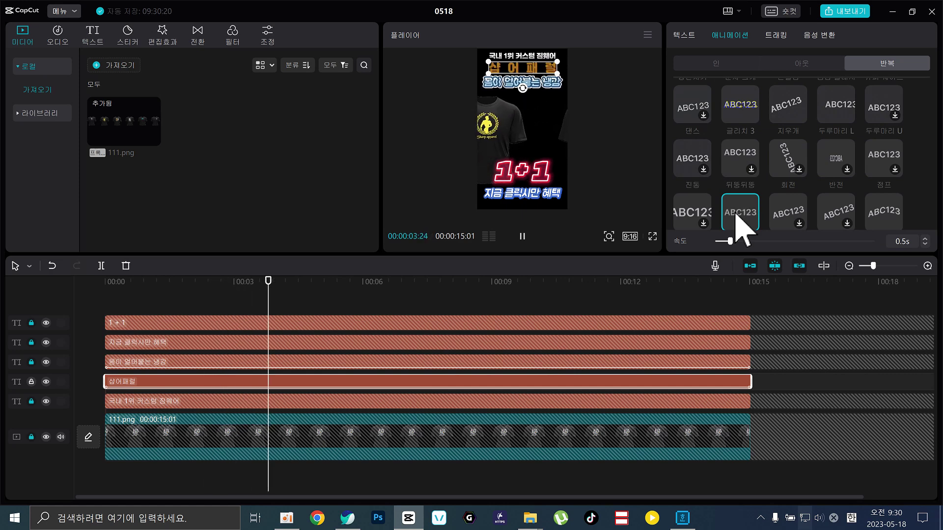
pyautogui.scroll(-1, 854, 207)
pyautogui.click(905, 198)
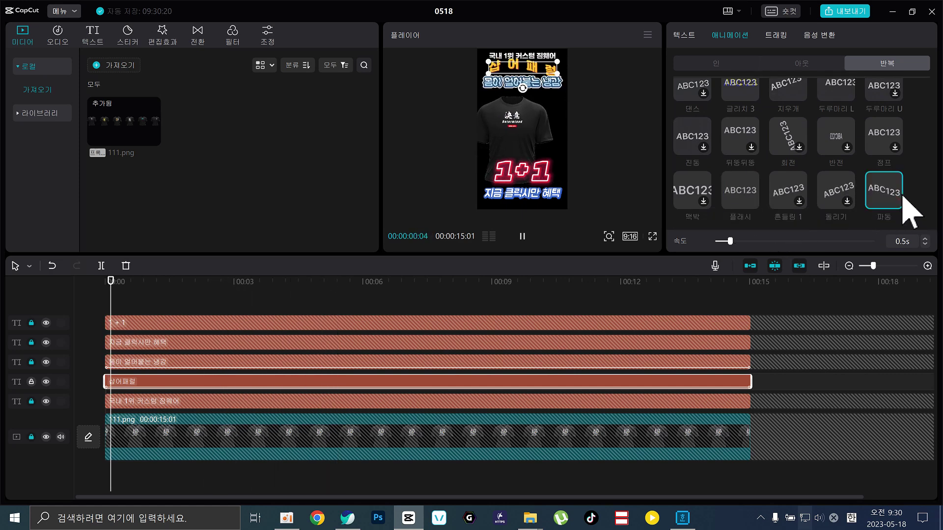
# Try the 플래시, 진동, 뒤뚱뒤뚱 and 글리치 3 loop animations on the 샵어패럴 text.
pyautogui.click(741, 199)
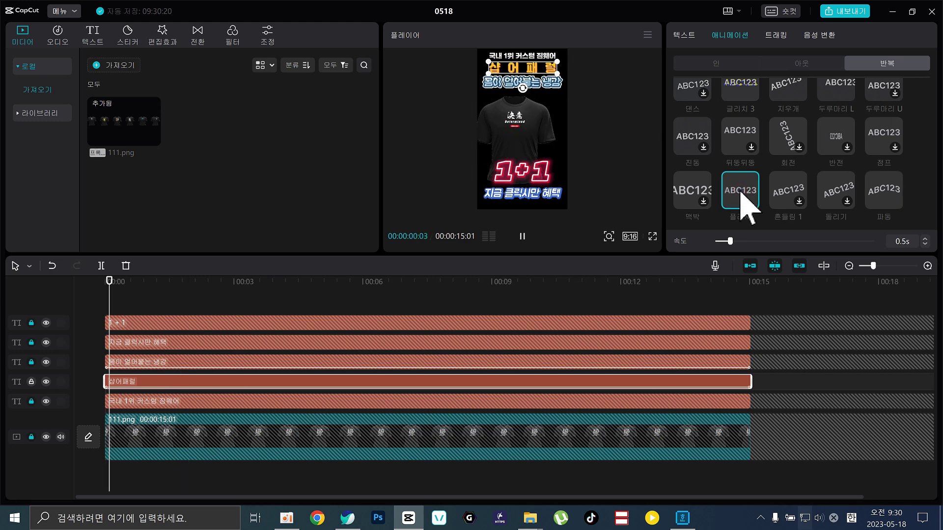
pyautogui.click(690, 141)
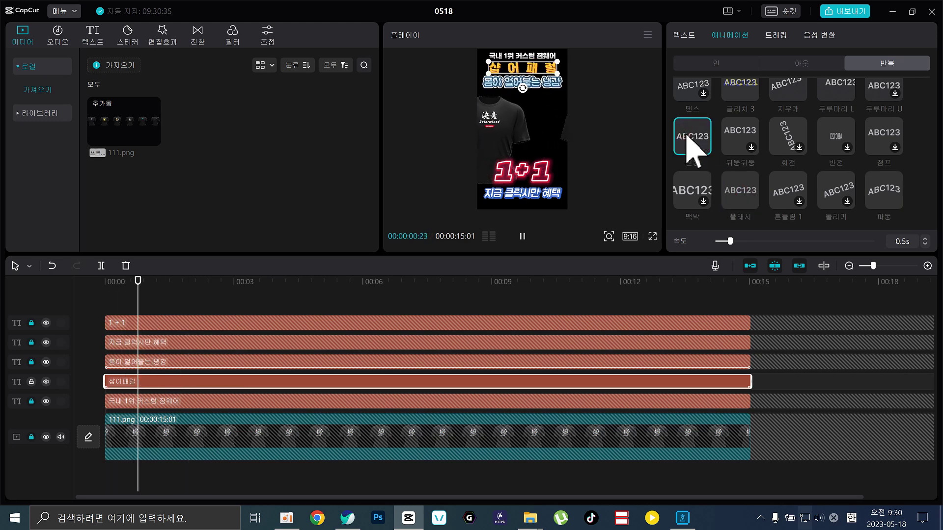
pyautogui.click(740, 196)
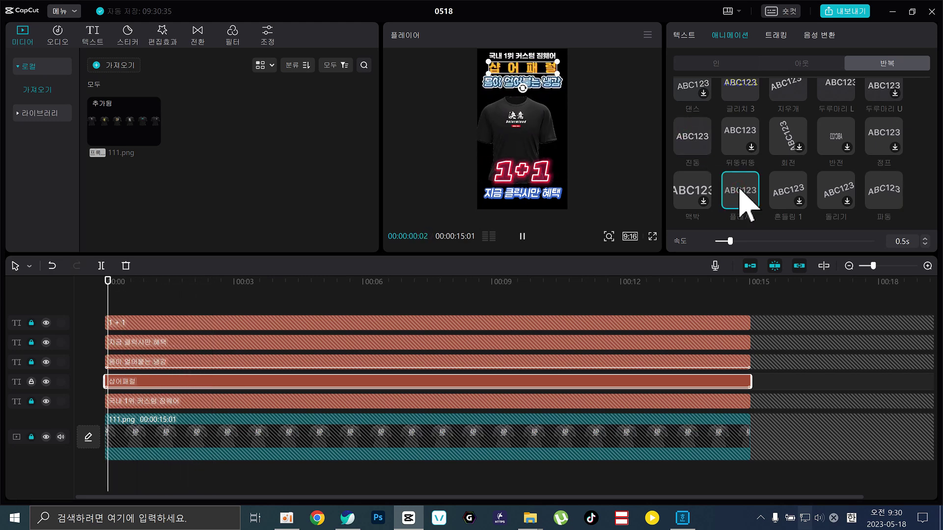
pyautogui.click(750, 135)
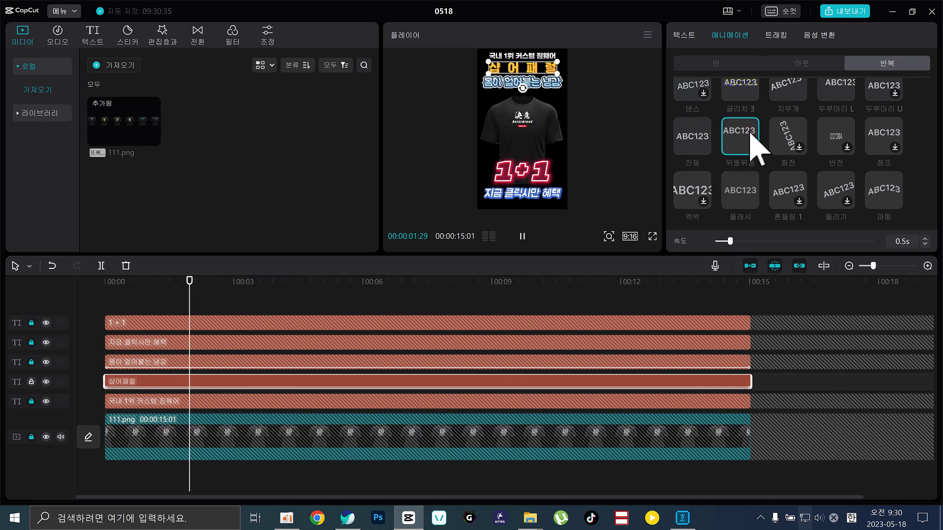
pyautogui.scroll(2, 750, 135)
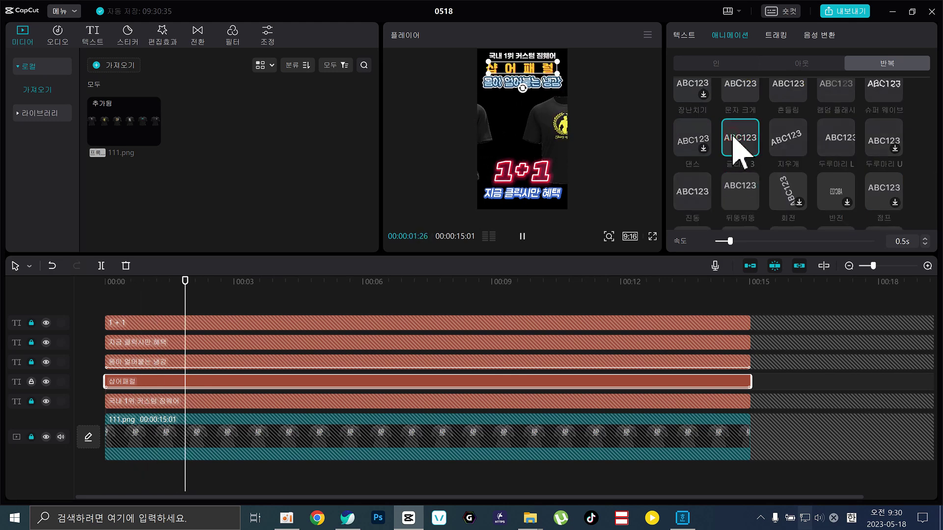
pyautogui.click(735, 139)
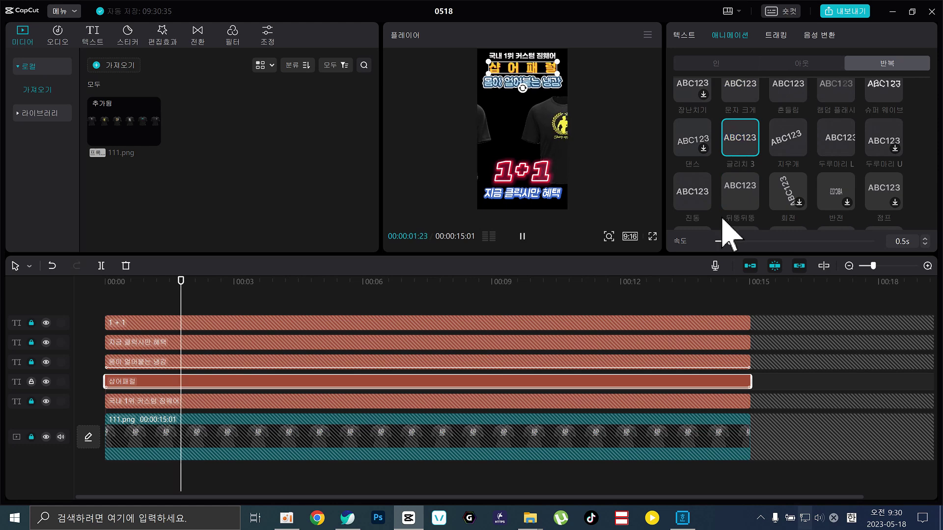
# Apply the 플래시 loop animation to the 샵어패럴 text, then lock its track and pause playback.
pyautogui.scroll(-2, 734, 158)
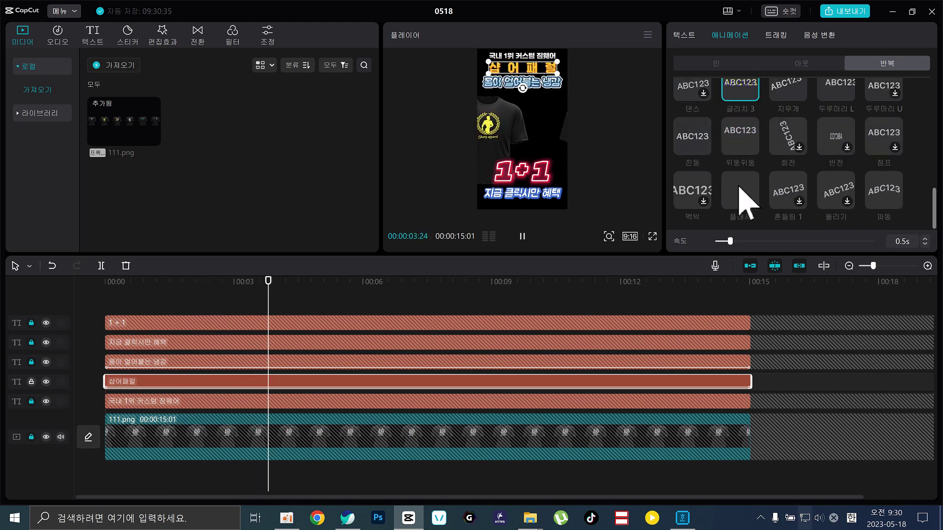
pyautogui.click(741, 201)
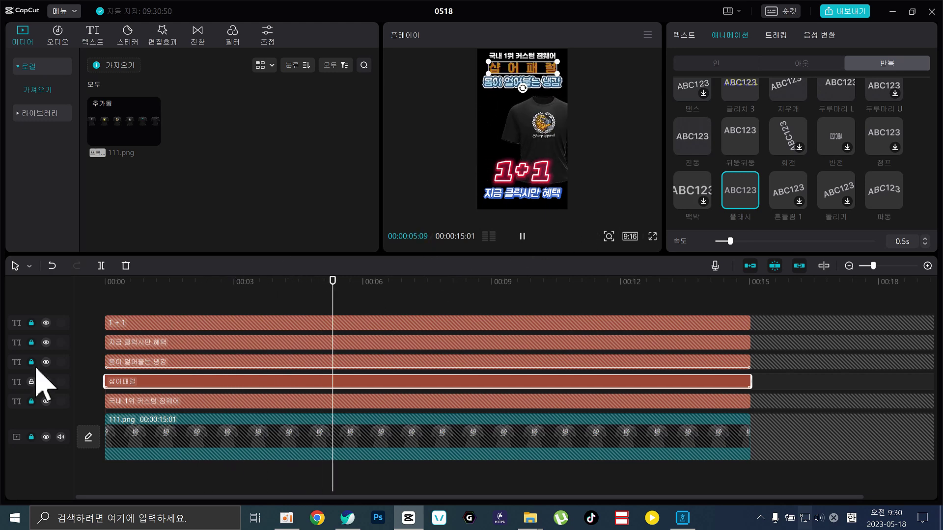
pyautogui.click(31, 381)
pyautogui.click(522, 236)
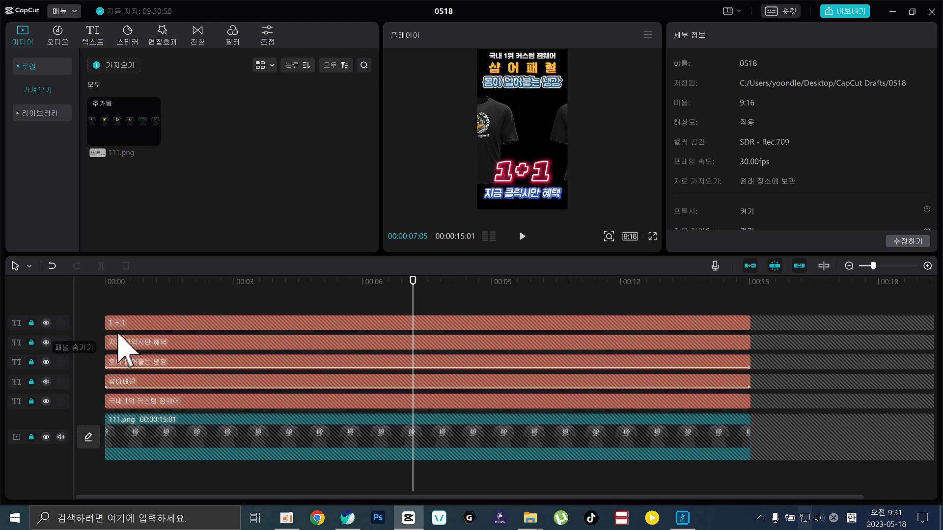
# Unlock the 지금 클릭시만 혜택 text track and open the loop animations for its clip.
pyautogui.click(31, 342)
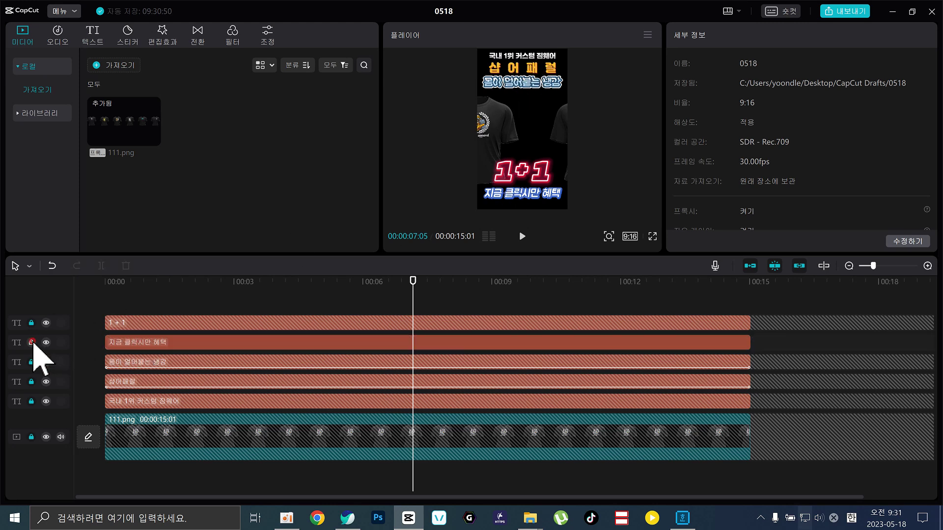
pyautogui.click(127, 343)
pyautogui.click(729, 36)
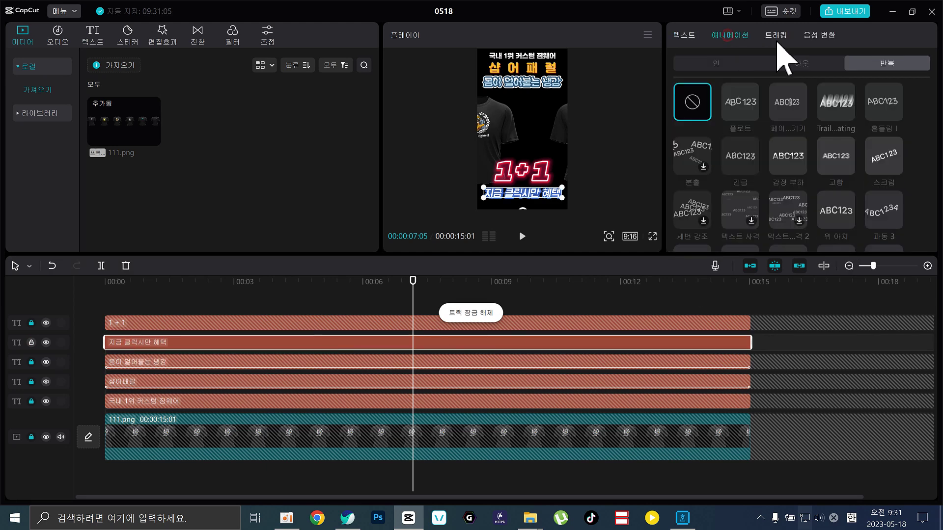
# Try the 흔들림 I, 고함, 감정 부하, 긴급 and 심한 떨림 loop animations on the 지금 클릭시만 혜택 text.
pyautogui.click(884, 106)
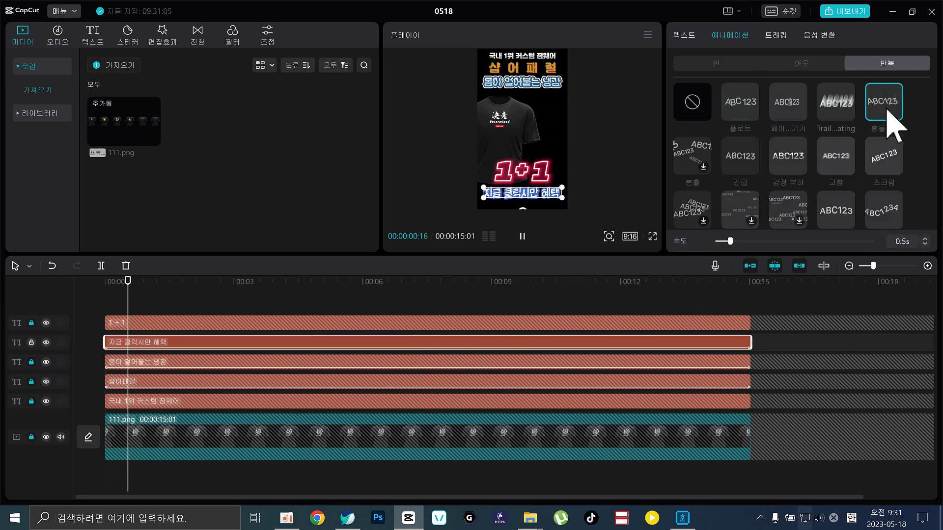
pyautogui.click(843, 157)
pyautogui.click(783, 158)
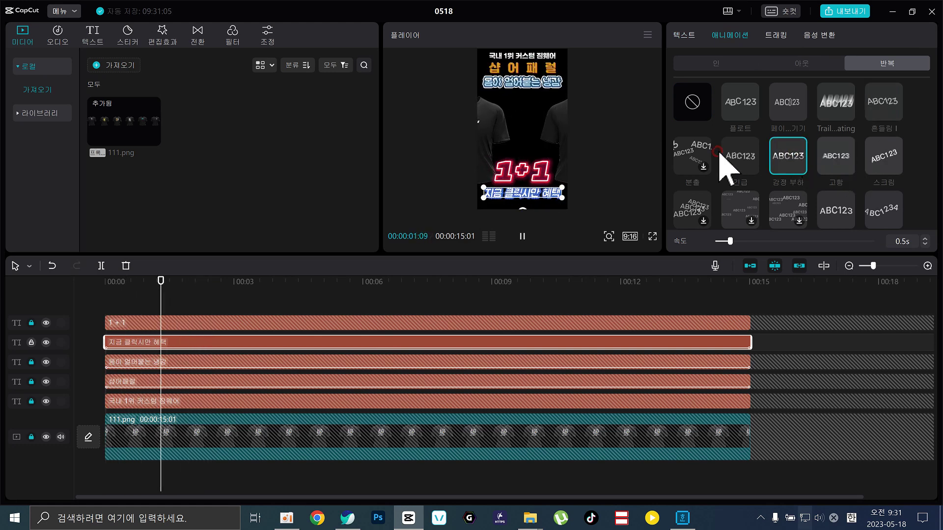
pyautogui.click(738, 167)
pyautogui.scroll(-2, 738, 167)
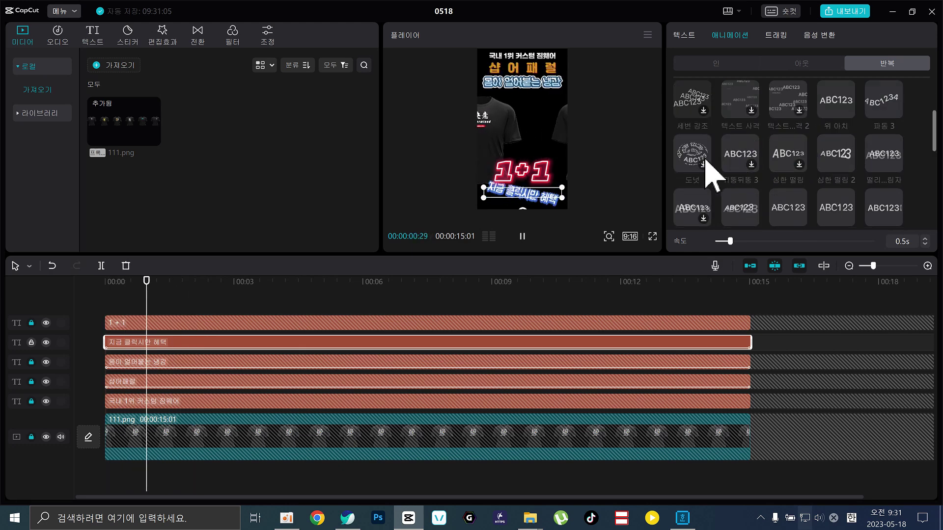
pyautogui.click(788, 159)
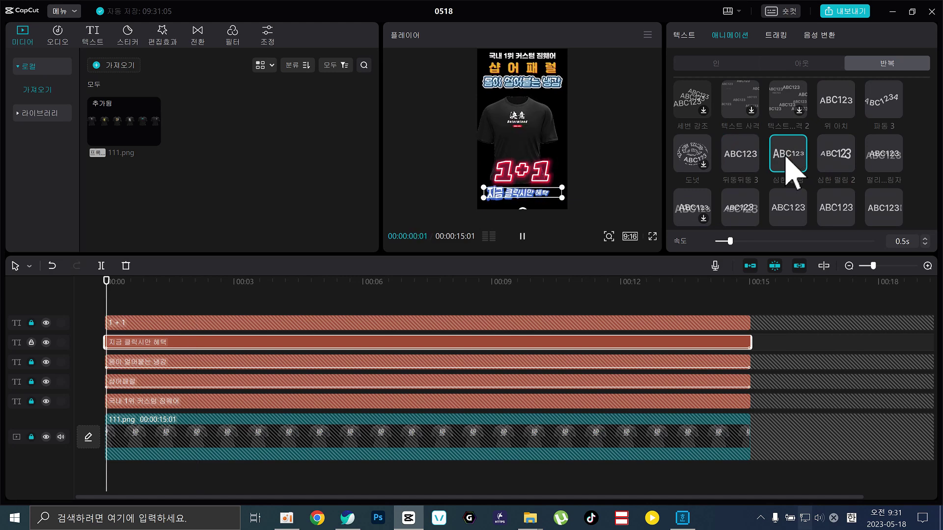
# Try the 장난치기 loop animation at 0.3 s and 문자 크게 at 0.4 s on the 지금 클릭시만 혜택 text.
pyautogui.scroll(-2, 776, 206)
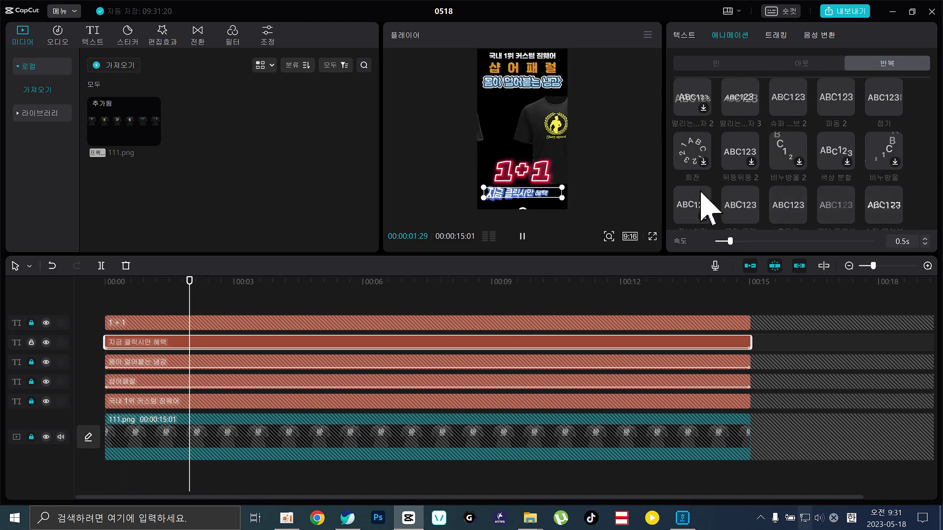
pyautogui.scroll(-1, 709, 204)
pyautogui.click(708, 160)
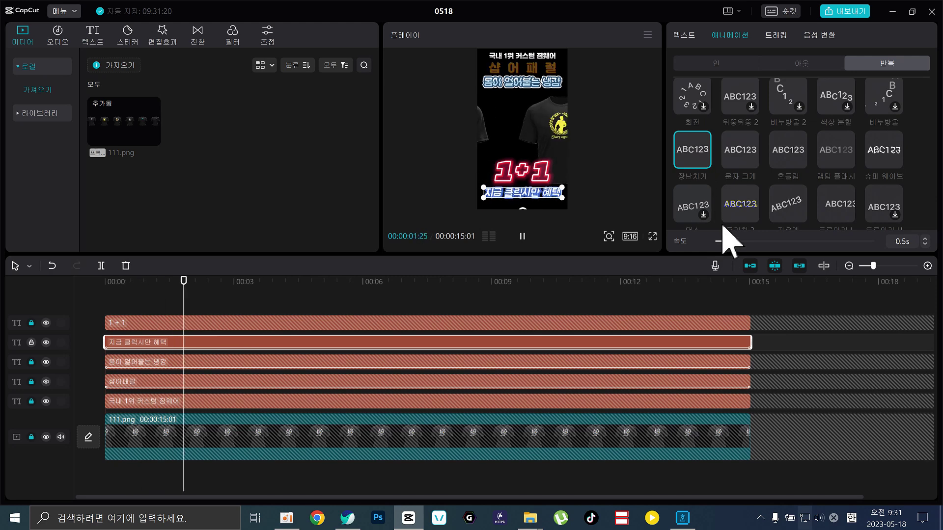
pyautogui.click(724, 242)
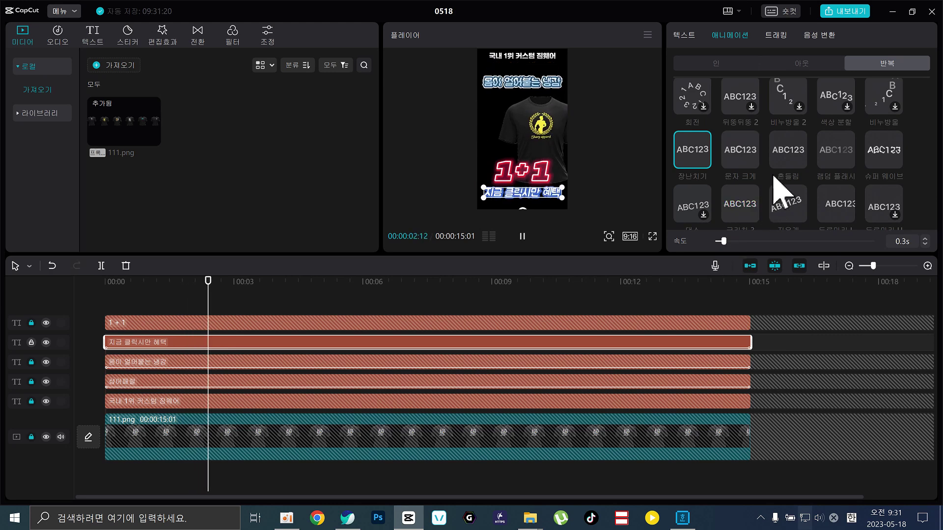
pyautogui.click(742, 150)
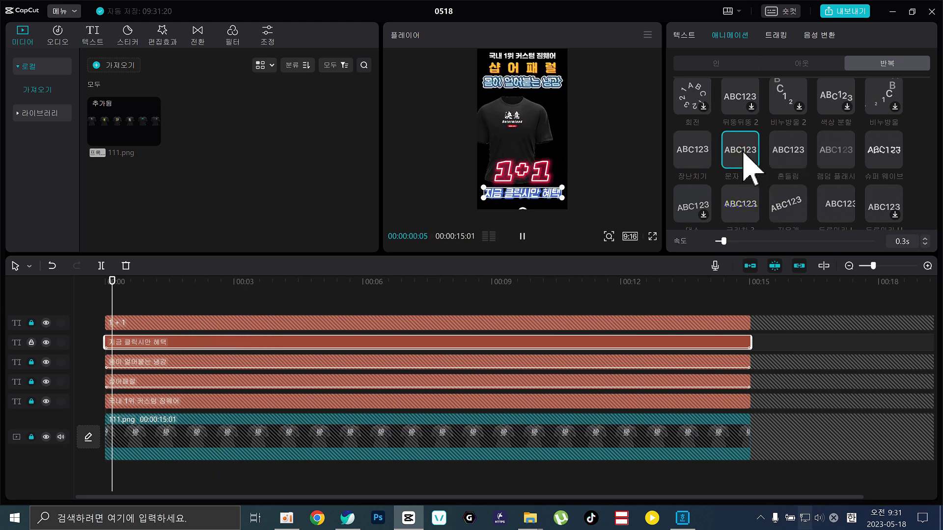
pyautogui.moveTo(723, 241); pyautogui.dragTo(727, 241)
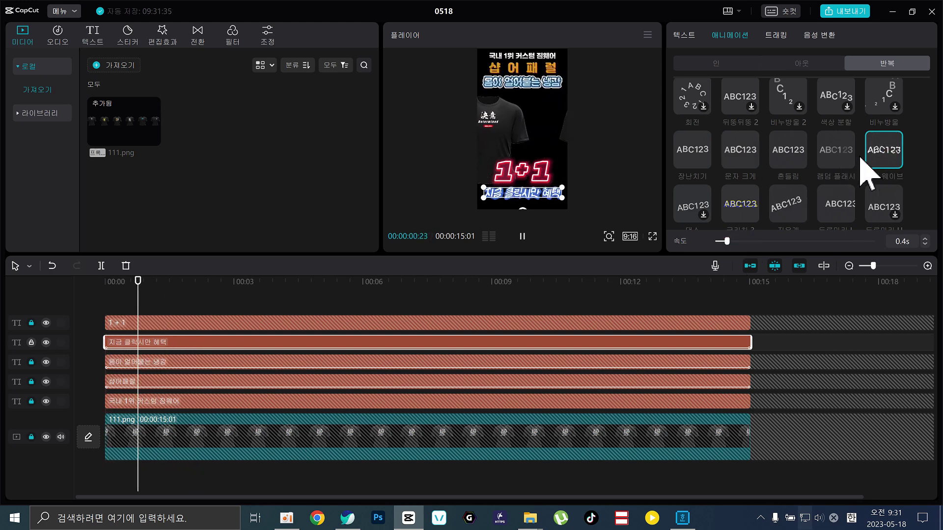
# Apply the 랜덤 플래시 loop animation at 0.3 s to the 지금 클릭시만 혜택 text and lock its track.
pyautogui.click(848, 167)
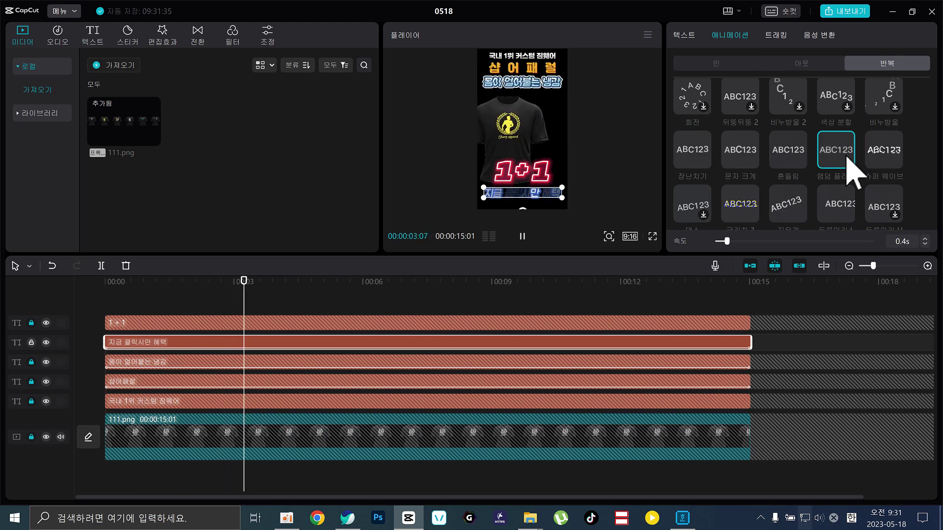
pyautogui.moveTo(727, 241); pyautogui.dragTo(733, 242)
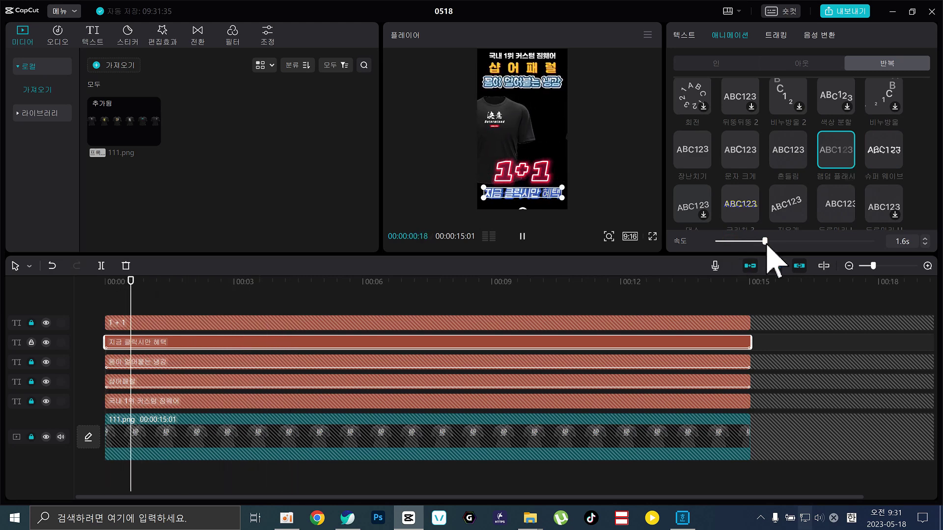
pyautogui.moveTo(767, 243); pyautogui.dragTo(725, 251)
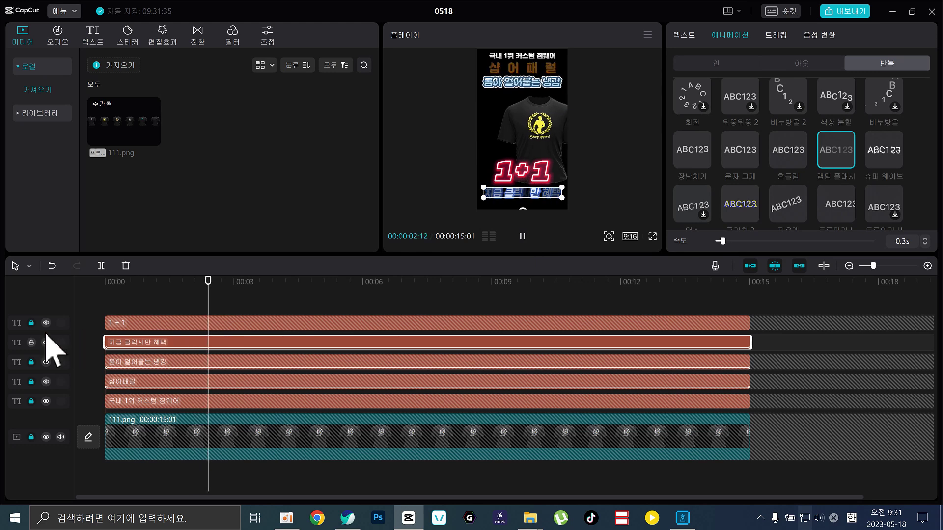
pyautogui.click(32, 343)
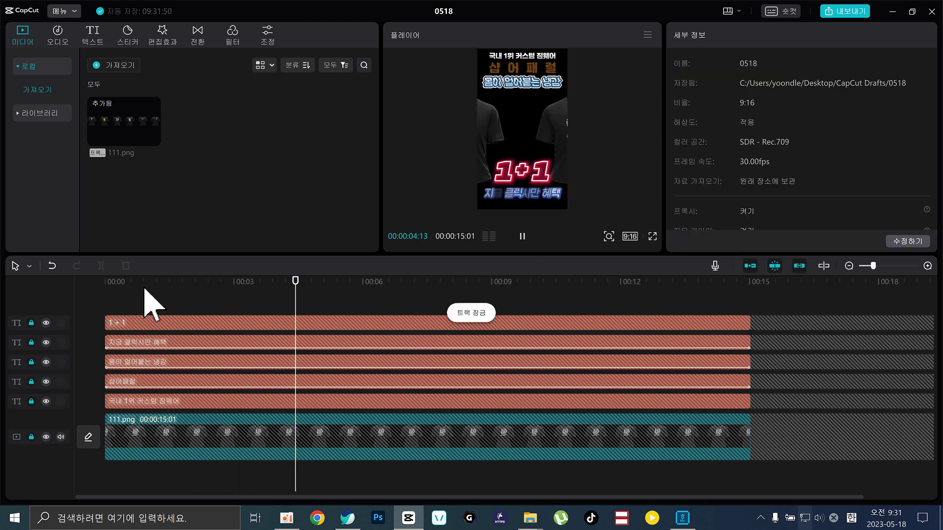
# Unlock the 1 + 1 text track and shorten its clip to the first 15 frames of the timeline.
pyautogui.moveTo(148, 278); pyautogui.dragTo(99, 285)
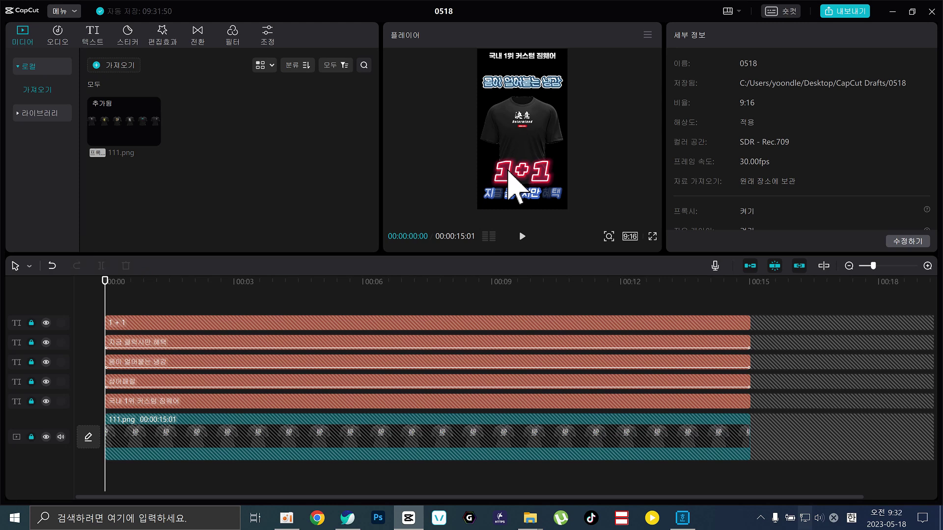
pyautogui.click(31, 323)
pyautogui.moveTo(741, 322); pyautogui.dragTo(115, 328)
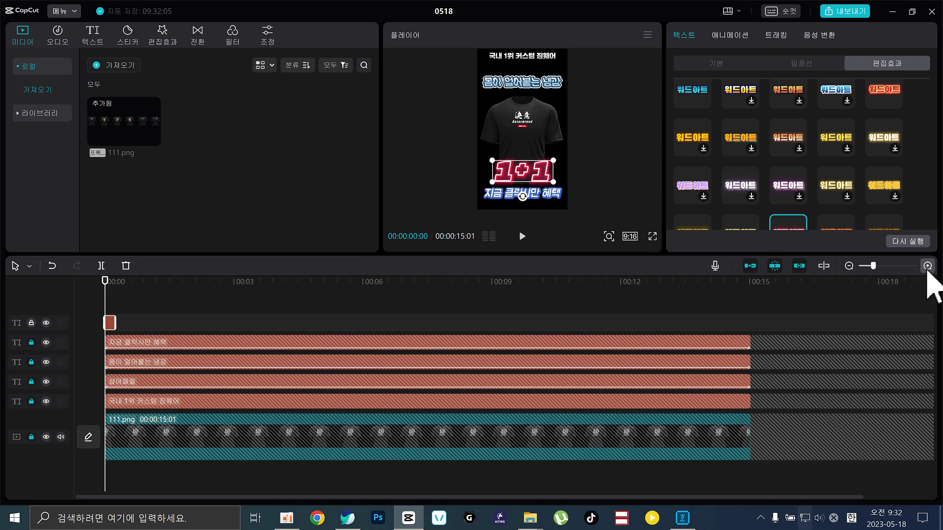
pyautogui.click(928, 266)
pyautogui.click(928, 266)
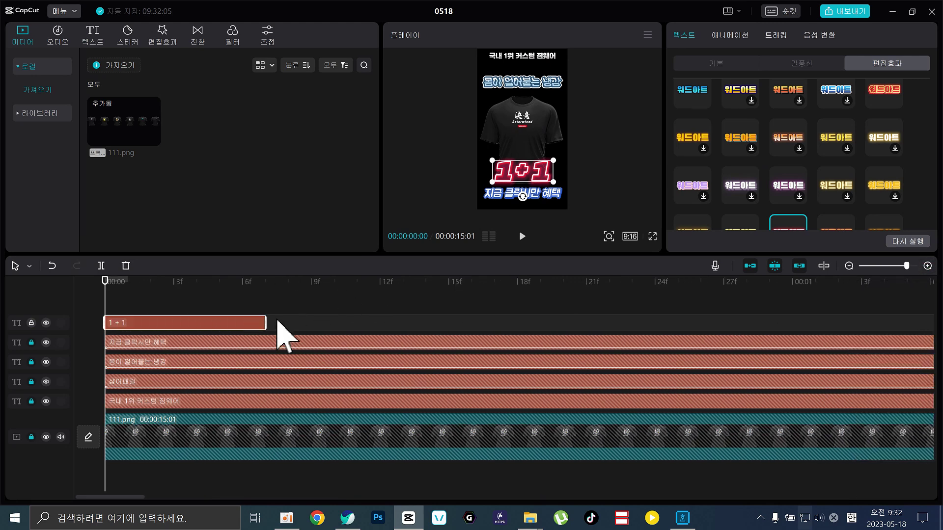
pyautogui.moveTo(266, 322); pyautogui.dragTo(449, 322)
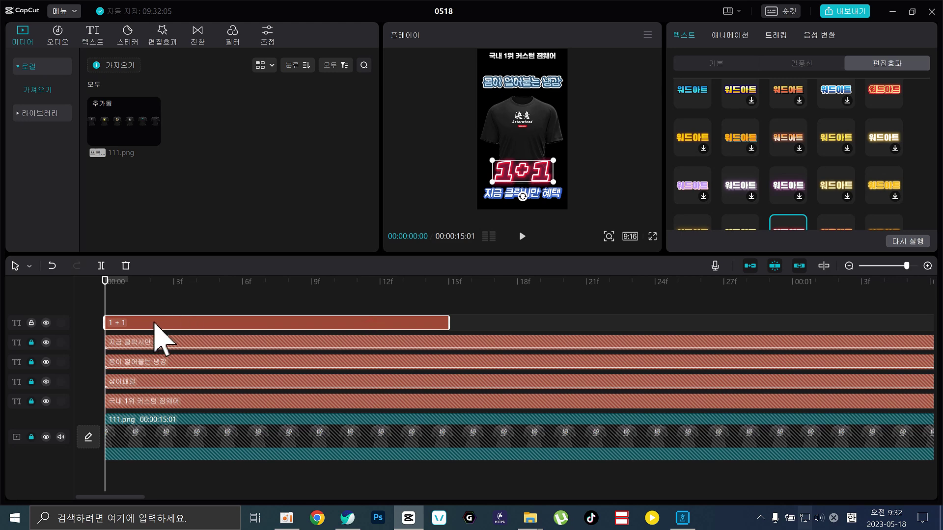
# Paste a copy of the 1 + 1 clip at the 15-frame mark, directly after the original, and select it.
pyautogui.click(448, 282)
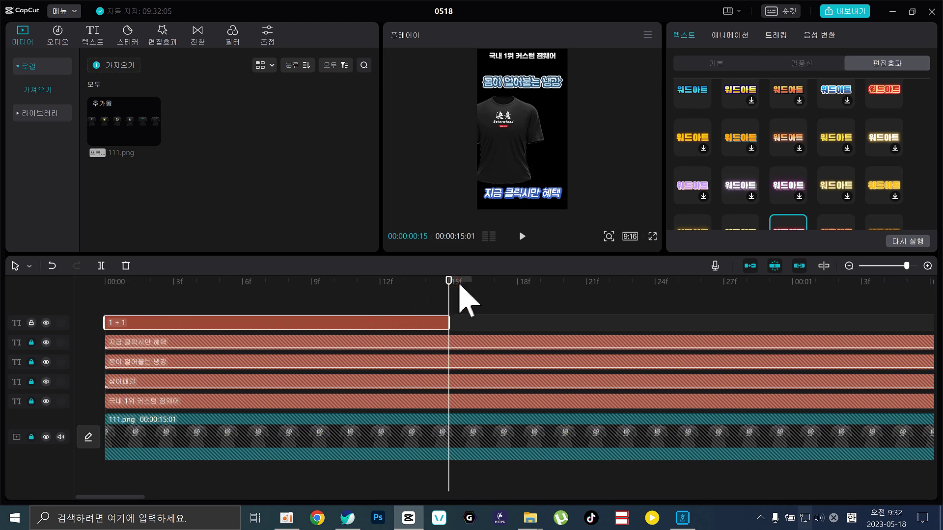
pyautogui.hotkey('ctrl', 'v')
pyautogui.click(495, 322)
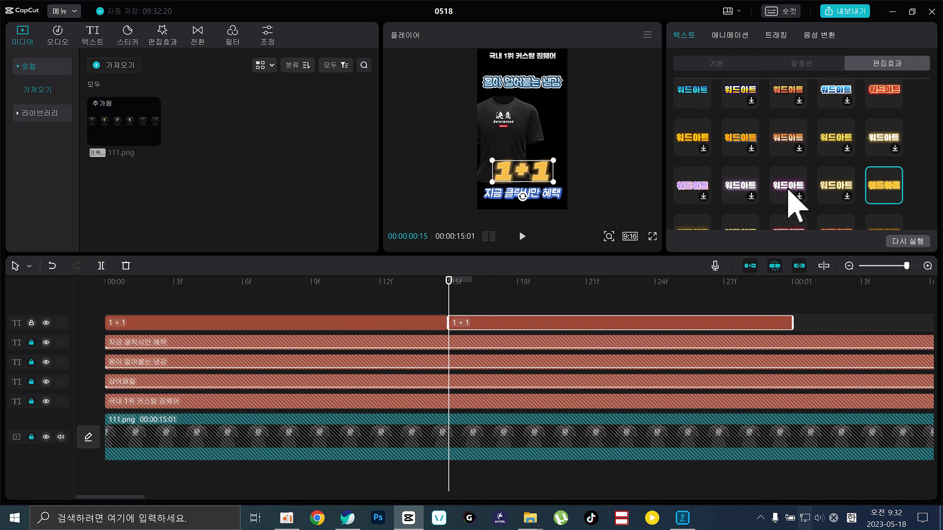
# Try yellow and purple-glow text effects on the second 1 + 1 clip, checking the frames around its start.
pyautogui.moveTo(431, 285); pyautogui.dragTo(472, 295)
pyautogui.scroll(-1, 720, 211)
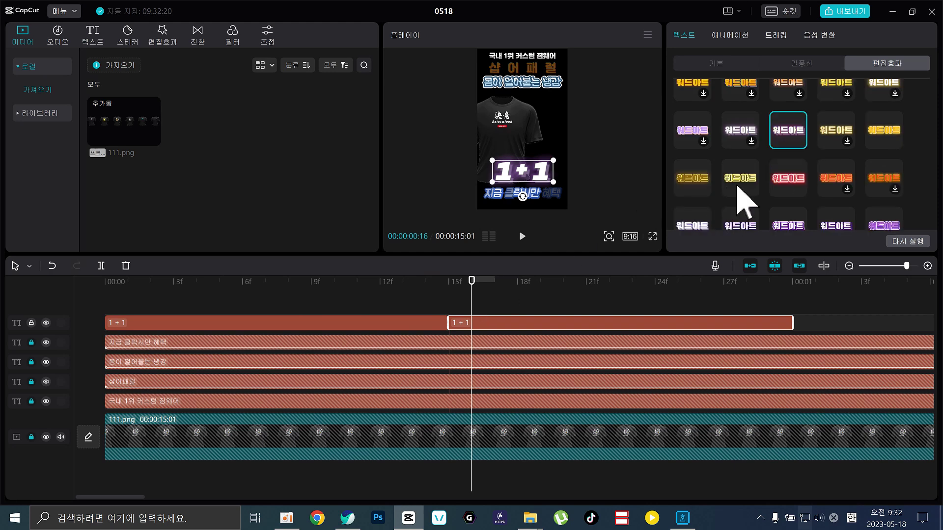
pyautogui.click(688, 181)
pyautogui.moveTo(485, 295); pyautogui.dragTo(459, 289)
pyautogui.click(788, 131)
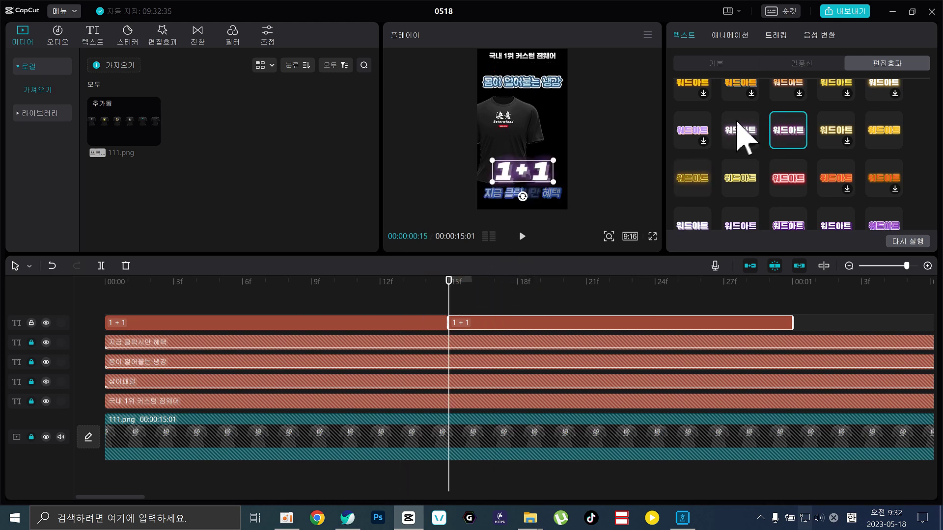
# Apply the white word-art effect with a pinkish glow to the second 1 + 1 clip and check it at frame 17.
pyautogui.click(734, 136)
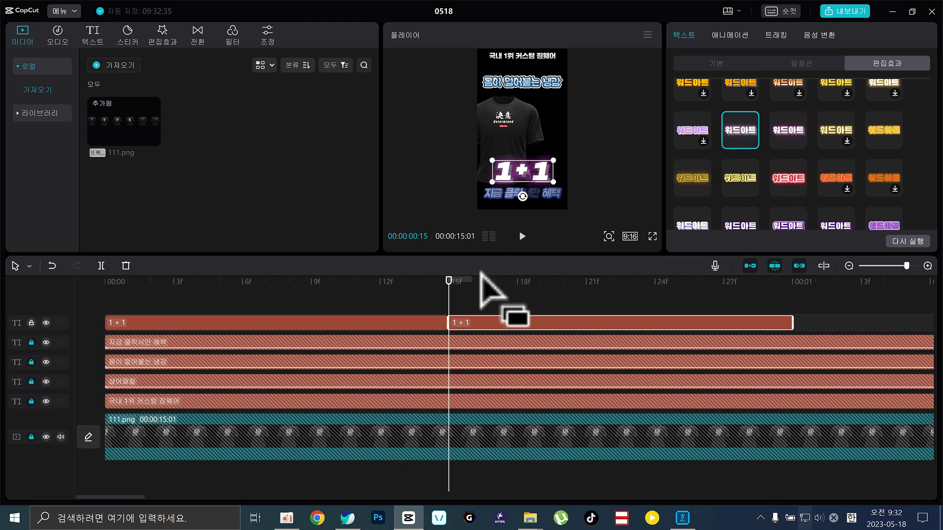
pyautogui.moveTo(453, 306); pyautogui.dragTo(499, 316)
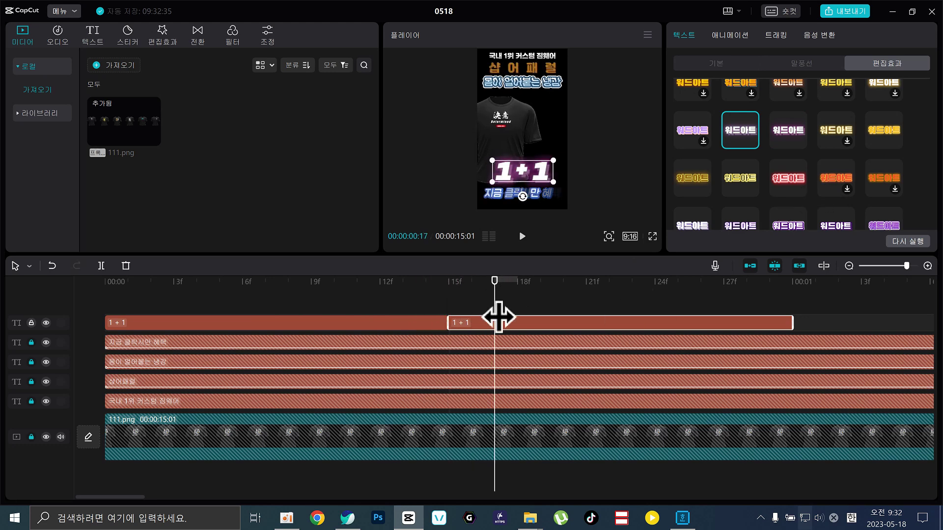
pyautogui.click(849, 266)
pyautogui.click(848, 266)
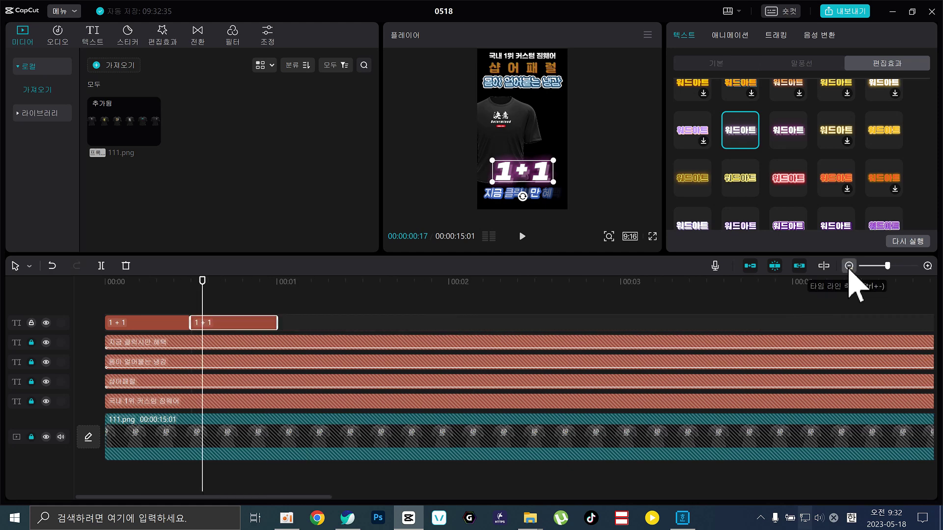
# Paste a copy of both 1 + 1 clips at the 1-second mark and play the alternating sequence.
pyautogui.moveTo(240, 301); pyautogui.dragTo(156, 326)
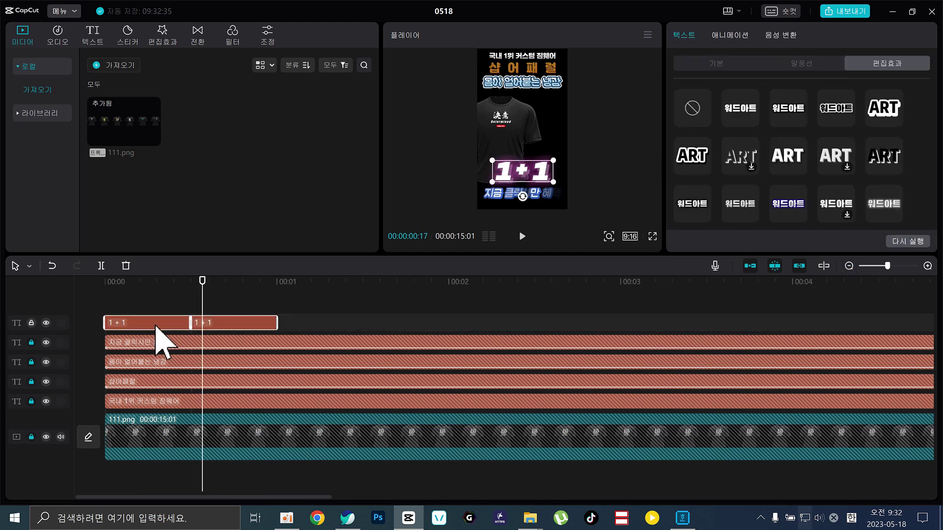
pyautogui.click(277, 301)
pyautogui.hotkey('ctrl', 'v')
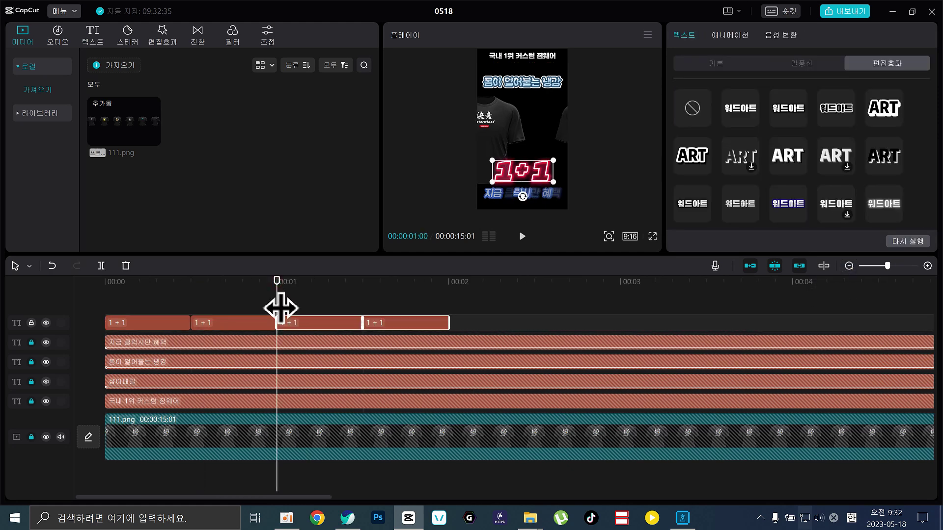
pyautogui.click(135, 302)
pyautogui.press('space')
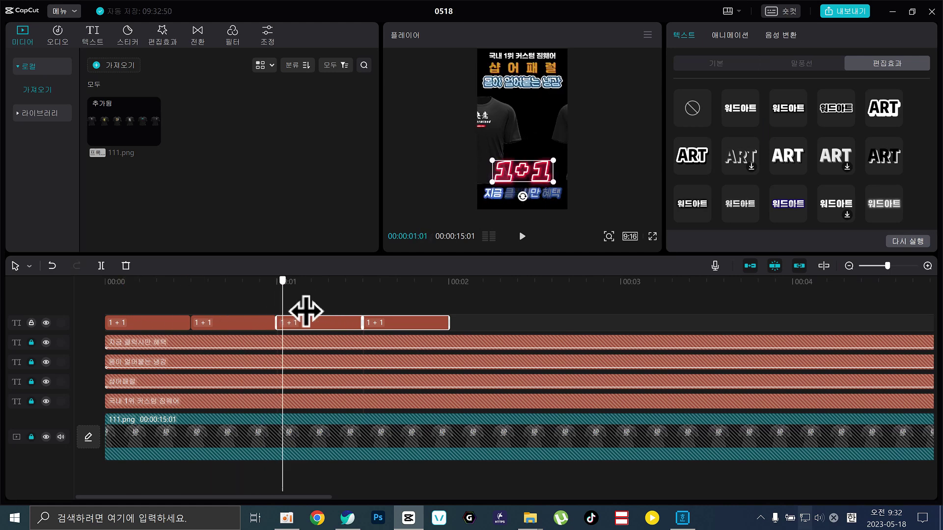
pyautogui.press('space')
# Duplicate the 1 + 1 clips by pasting all four at 2 seconds, then all eight at 4 seconds.
pyautogui.moveTo(468, 308); pyautogui.dragTo(160, 326)
pyautogui.click(449, 304)
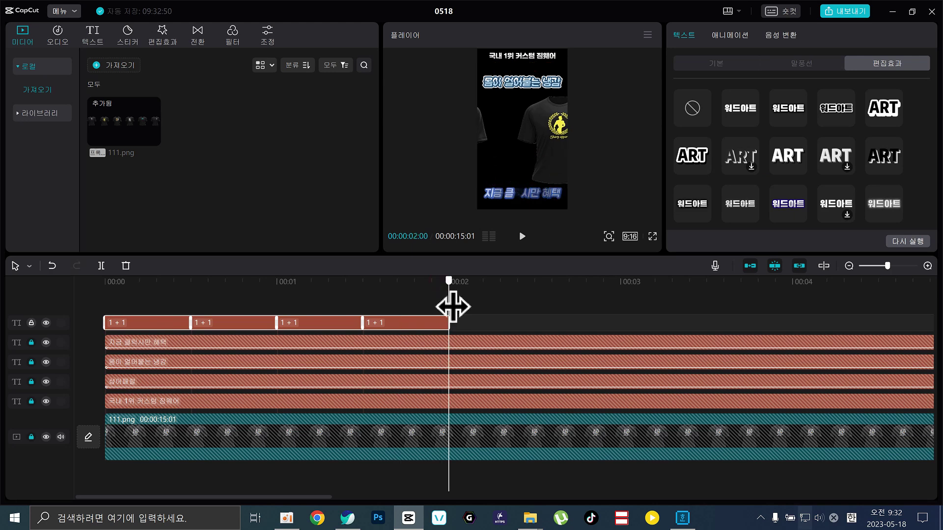
pyautogui.hotkey('ctrl', 'v')
pyautogui.moveTo(813, 305); pyautogui.dragTo(140, 324)
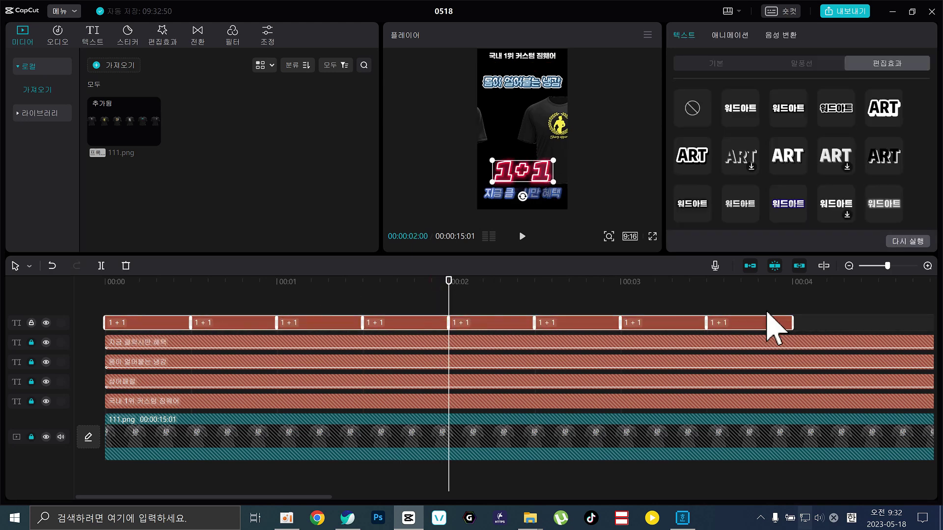
pyautogui.click(796, 308)
pyautogui.hotkey('ctrl', 'v')
# Select all the 1 + 1 clips and paste a copy of them at the 8-second mark.
pyautogui.click(849, 266)
pyautogui.click(849, 265)
pyautogui.moveTo(311, 308); pyautogui.dragTo(108, 325)
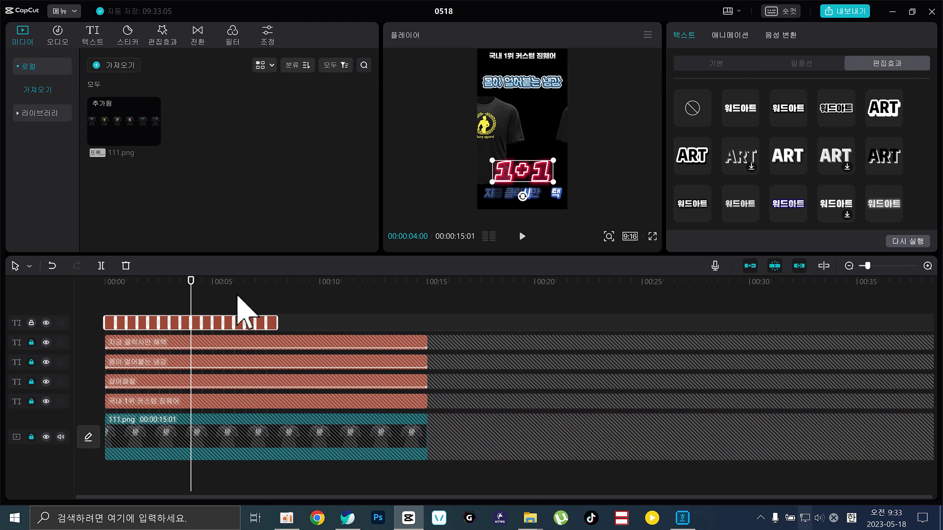
pyautogui.click(287, 285)
pyautogui.hotkey('ctrl', 'c')
pyautogui.hotkey('ctrl', 'v')
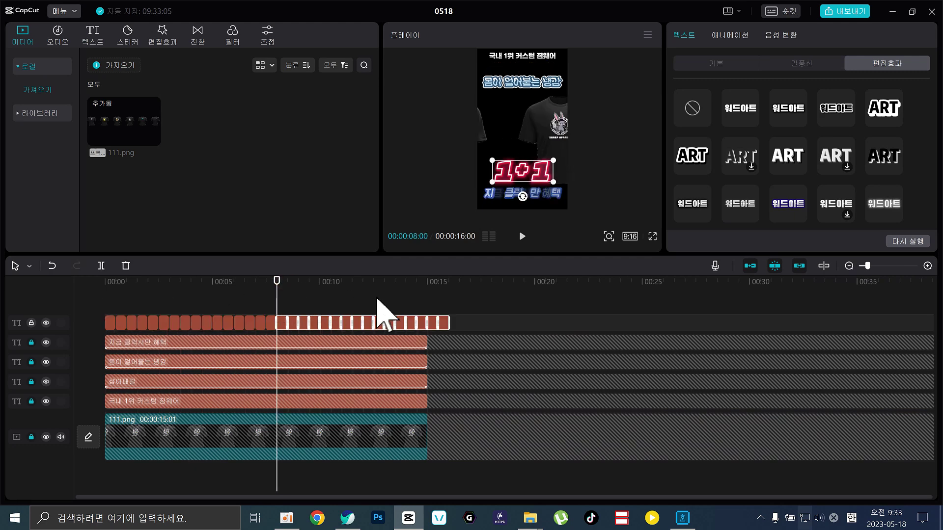
# Delete the two 1 + 1 clips that extend past the end of the other tracks and preview the sequence.
pyautogui.click(508, 310)
pyautogui.click(435, 324)
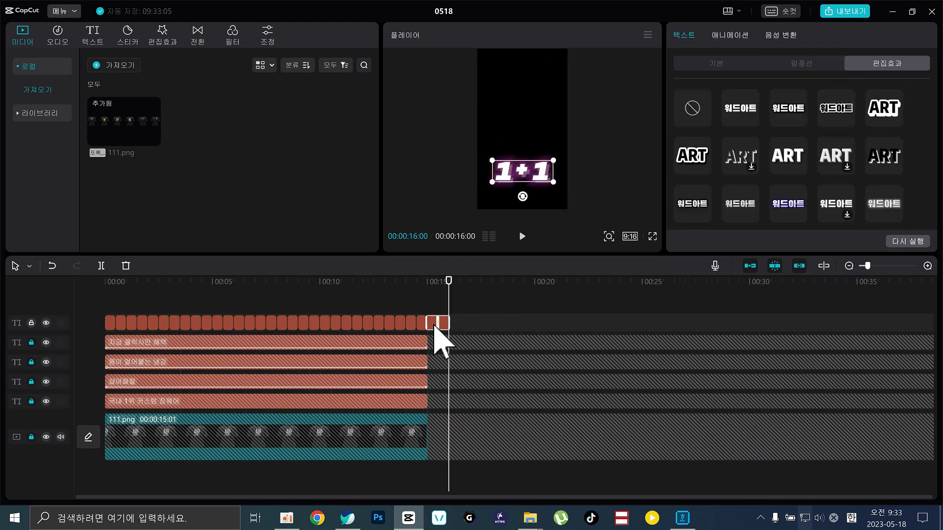
pyautogui.press('Delete')
pyautogui.press('space')
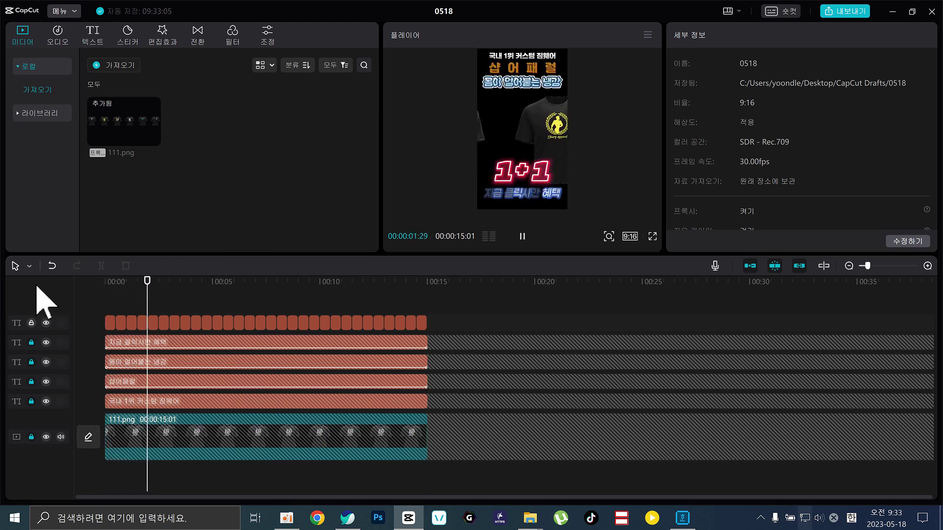
pyautogui.press('space')
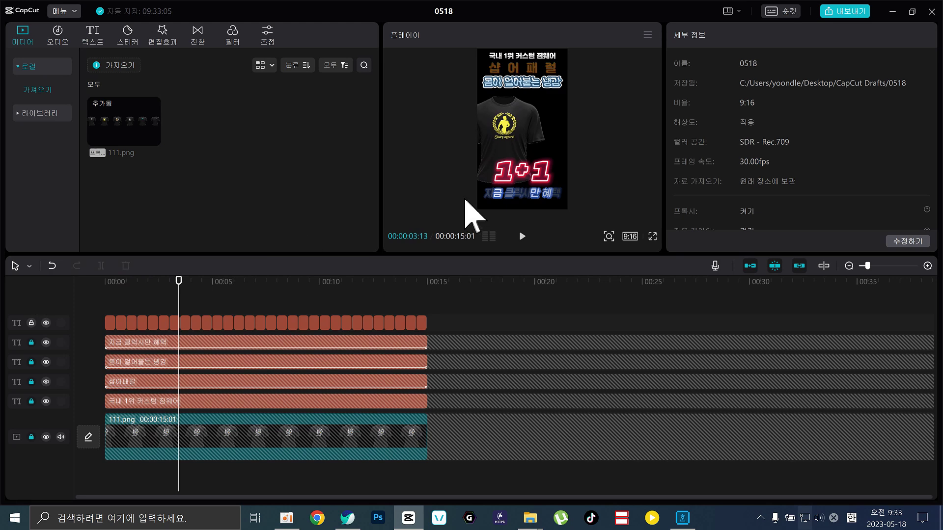
# Try combining all the 1 + 1 clips into a compound clip, scrub through it and undo the combination.
pyautogui.moveTo(488, 306); pyautogui.dragTo(93, 314)
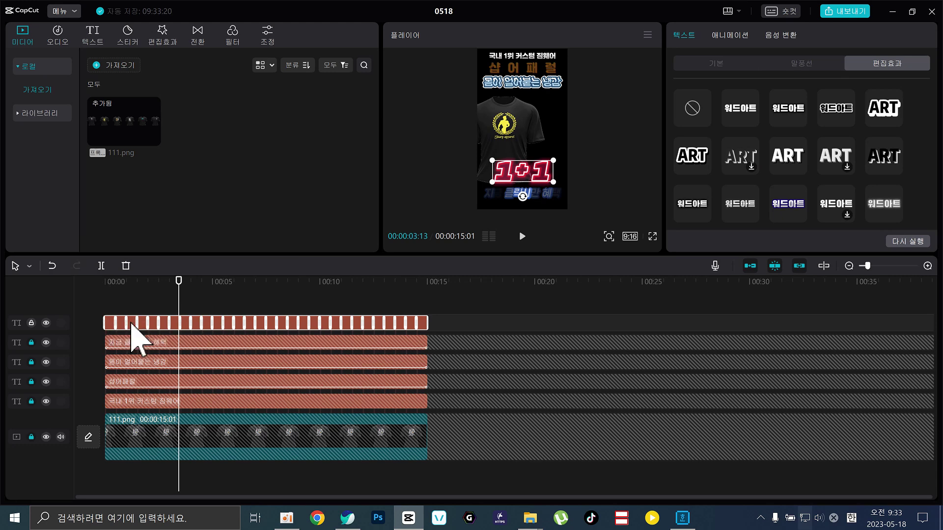
pyautogui.rightClick(425, 326)
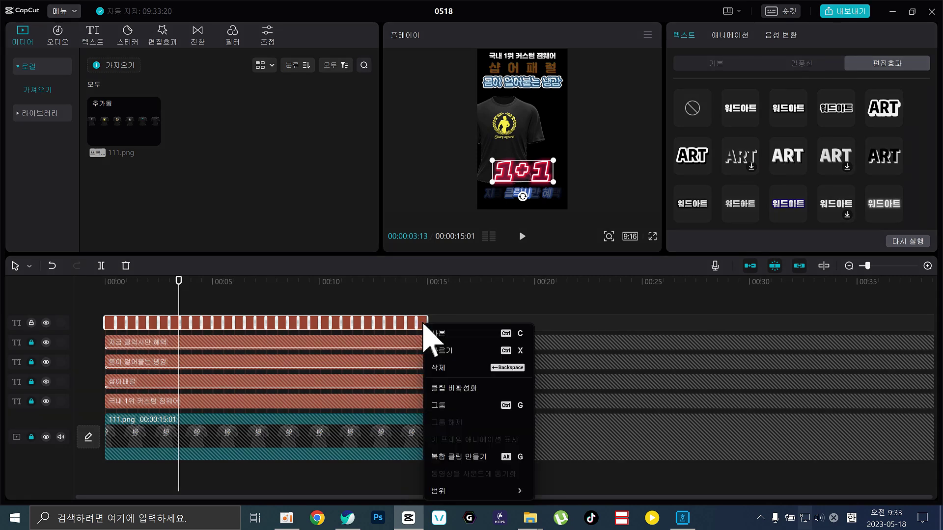
pyautogui.click(459, 457)
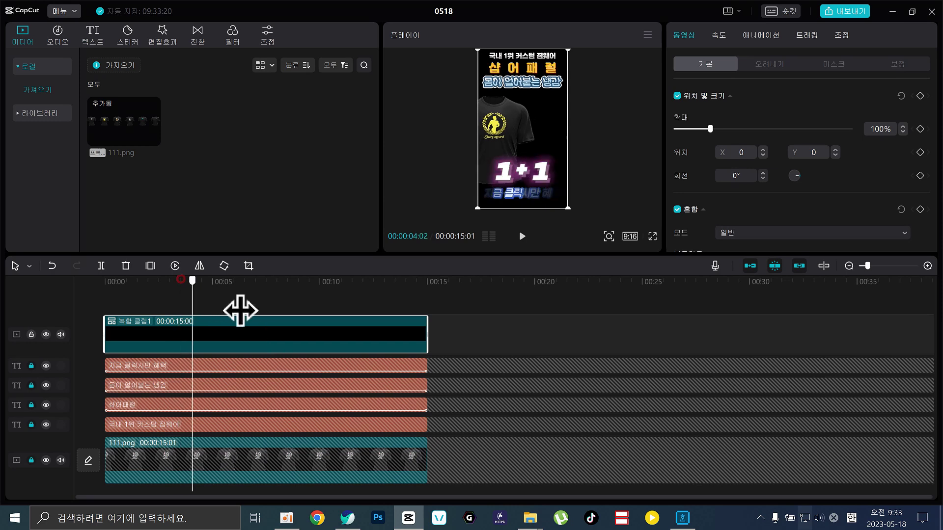
pyautogui.click(95, 292)
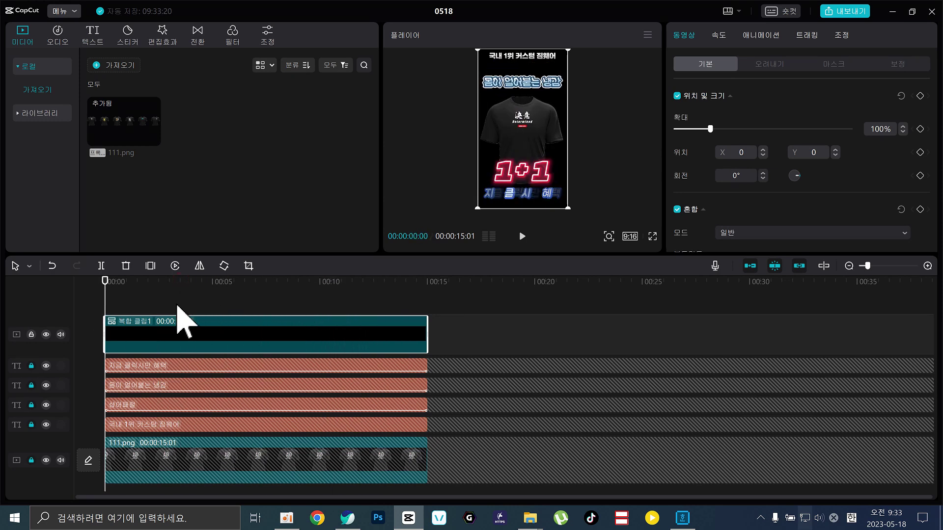
pyautogui.hotkey('ctrl', 'z')
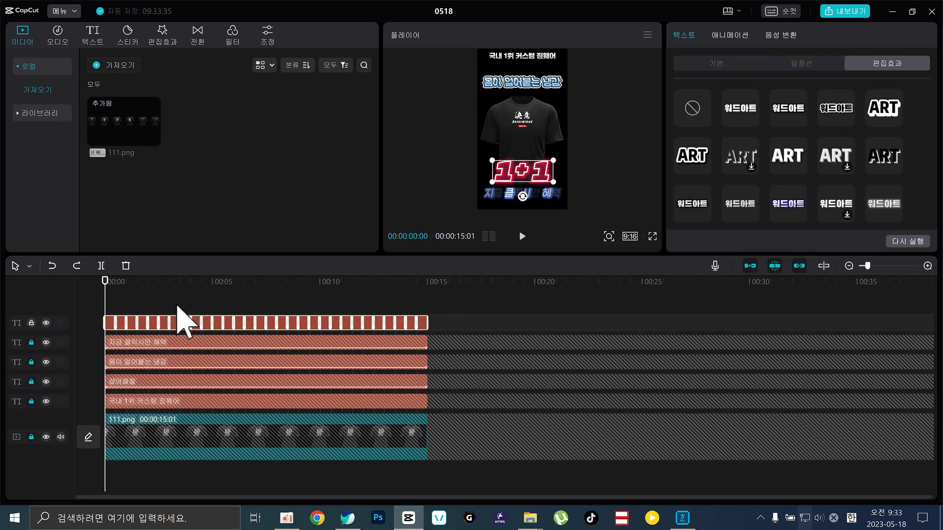
# Combine all the selected 1 + 1 clips into one compound clip and check it around the 7-second mark.
pyautogui.rightClick(320, 337)
pyautogui.click(131, 324)
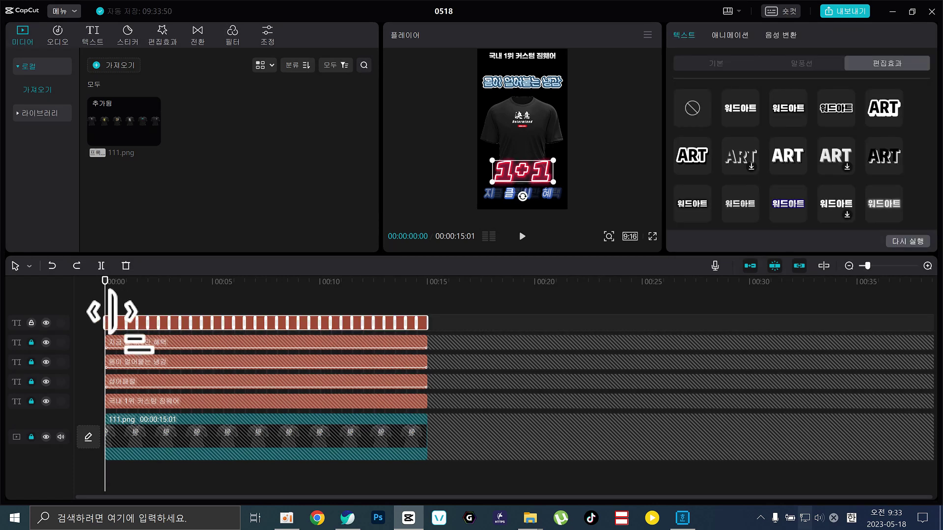
pyautogui.rightClick(133, 326)
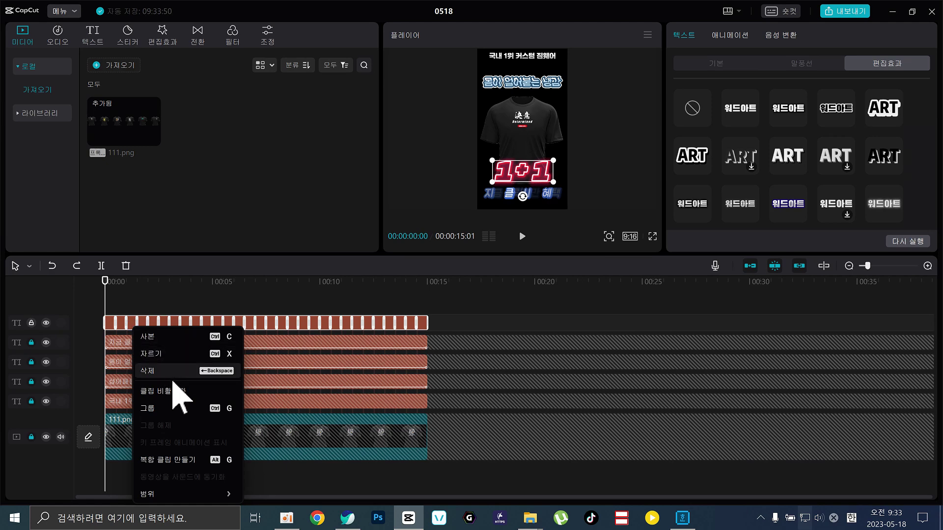
pyautogui.click(171, 460)
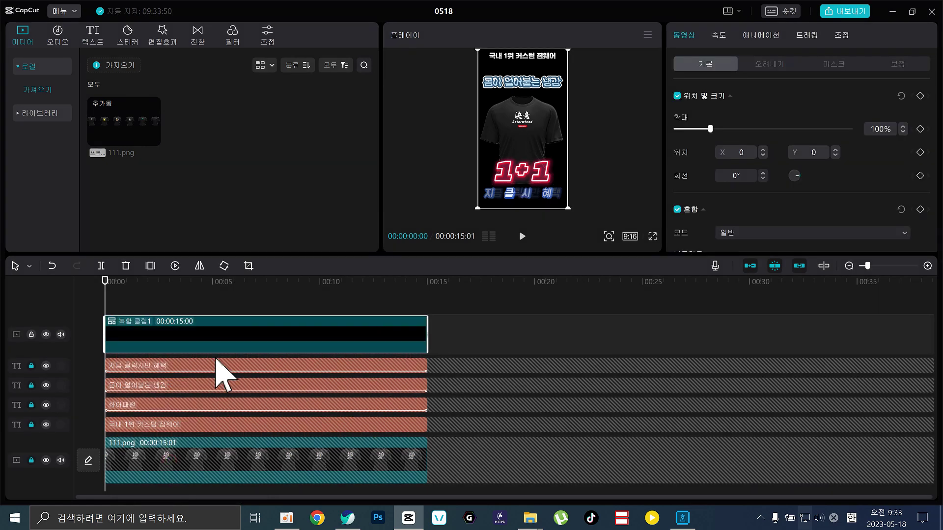
pyautogui.click(268, 284)
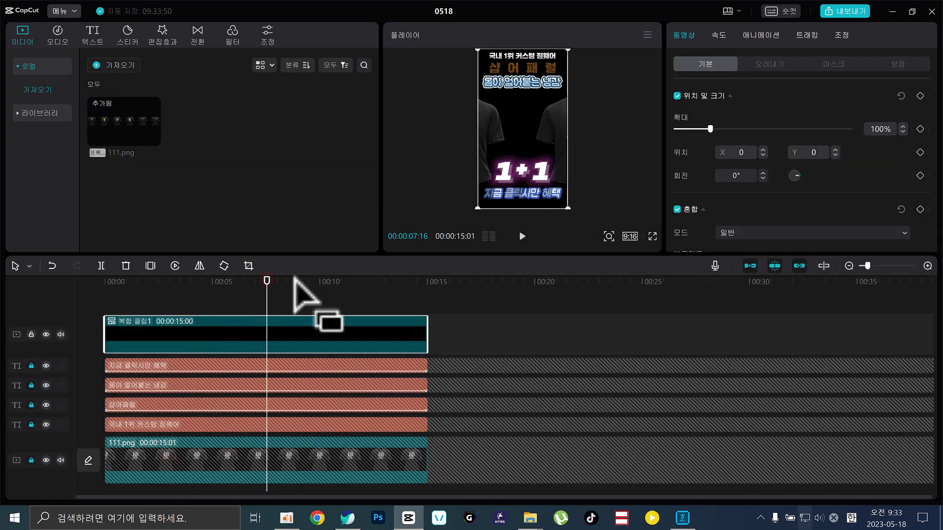
# Set the compound clip's speed to 5.0x and play it from the start.
pyautogui.click(722, 38)
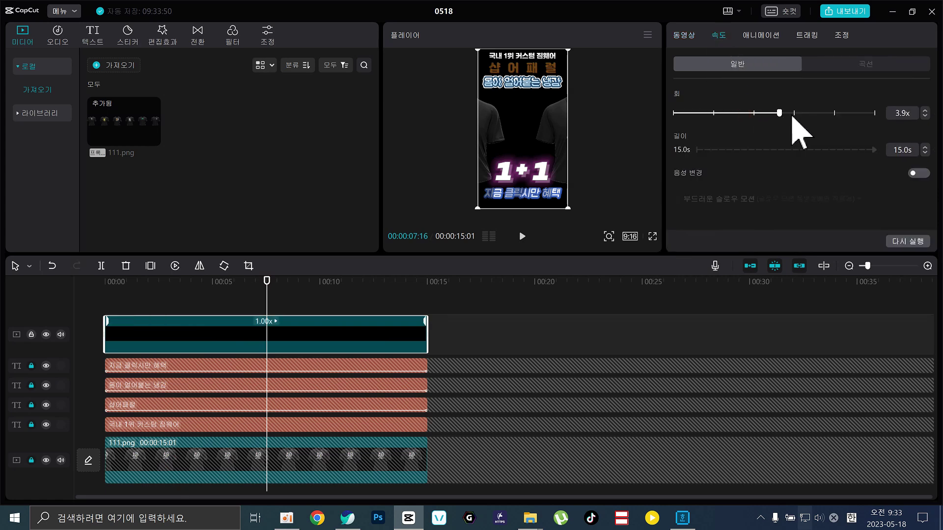
pyautogui.moveTo(796, 119); pyautogui.dragTo(796, 119)
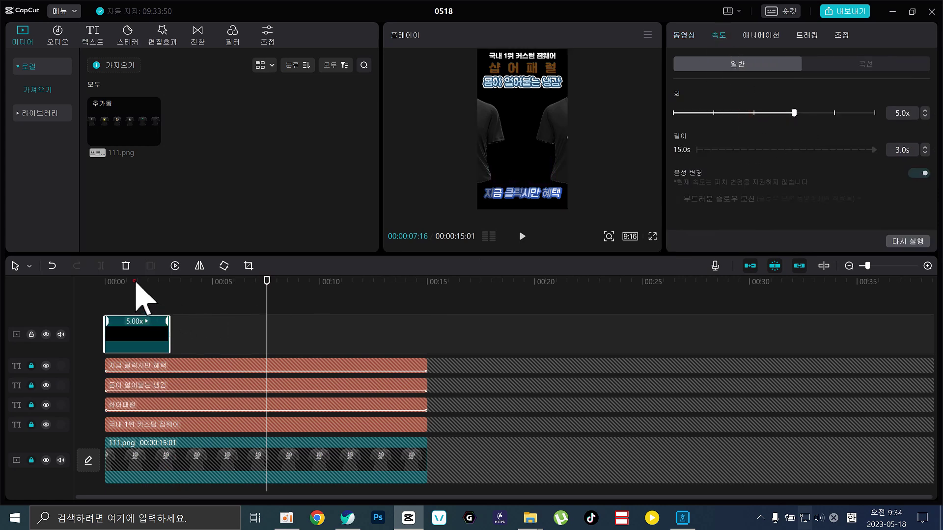
pyautogui.click(106, 289)
pyautogui.press('space')
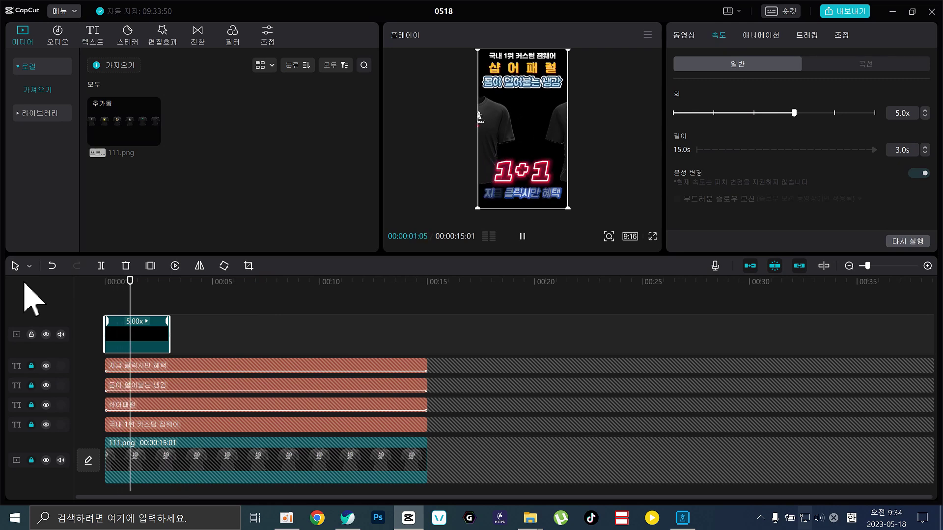
pyautogui.press('space')
# Try speeds of 2.0x and 10.0x on the compound clip, previewing each one.
pyautogui.moveTo(784, 109); pyautogui.dragTo(754, 114)
pyautogui.press('space')
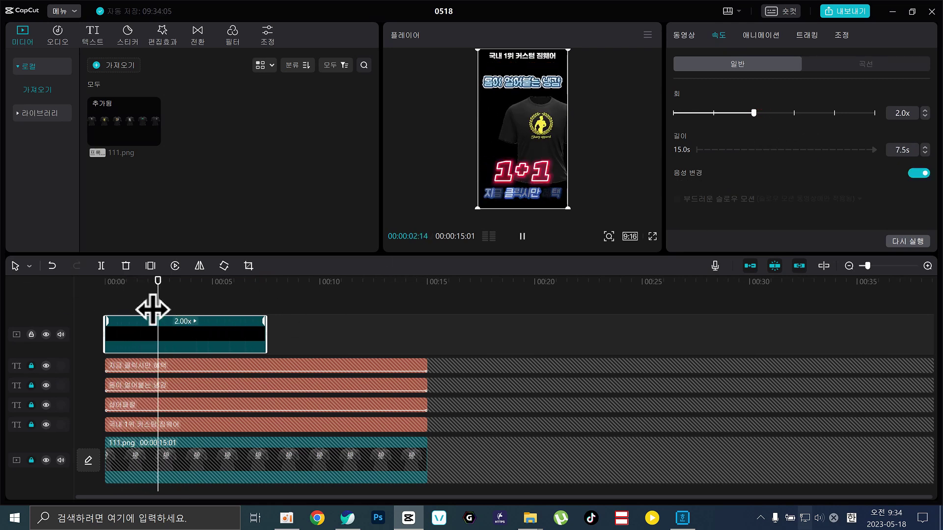
pyautogui.press('space')
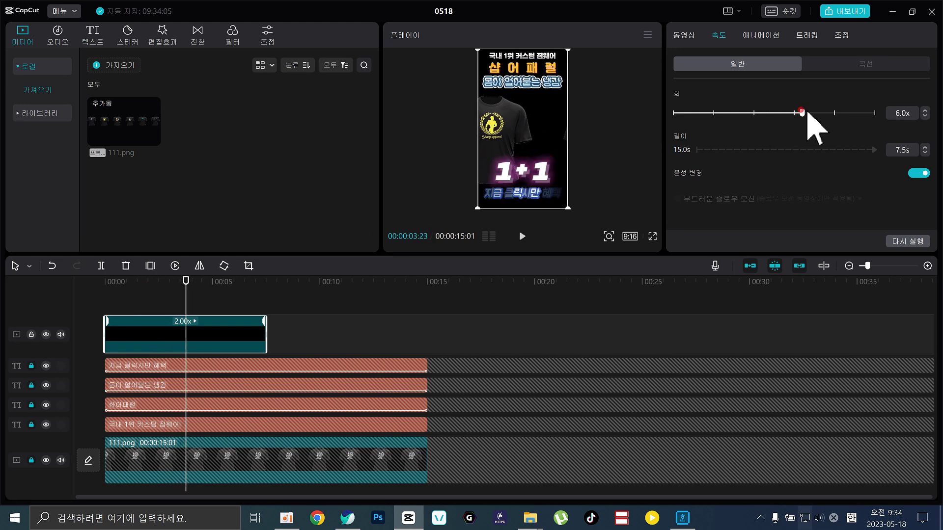
pyautogui.moveTo(838, 117); pyautogui.dragTo(835, 114)
pyautogui.click(106, 283)
pyautogui.press('space')
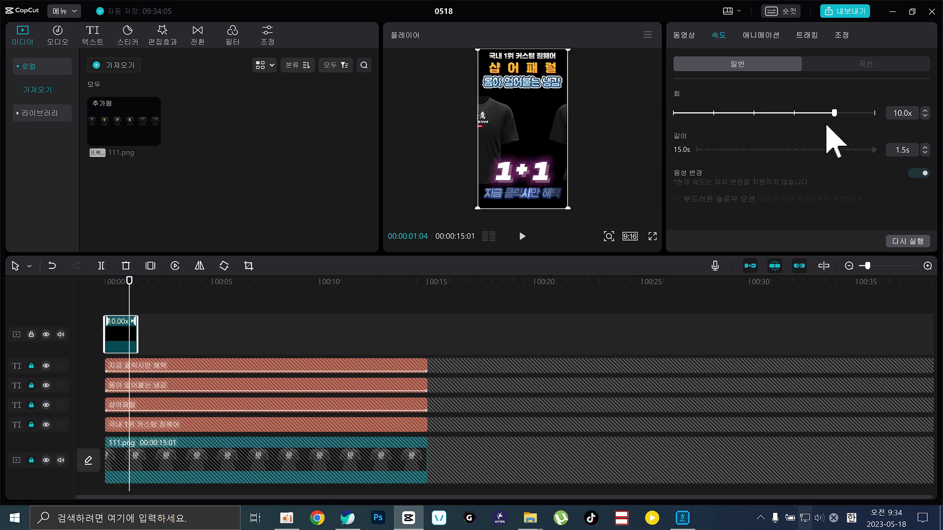
# Set the compound clip's speed to 5.0x and paste a copy of it at the 3-second mark.
pyautogui.moveTo(794, 114); pyautogui.dragTo(794, 114)
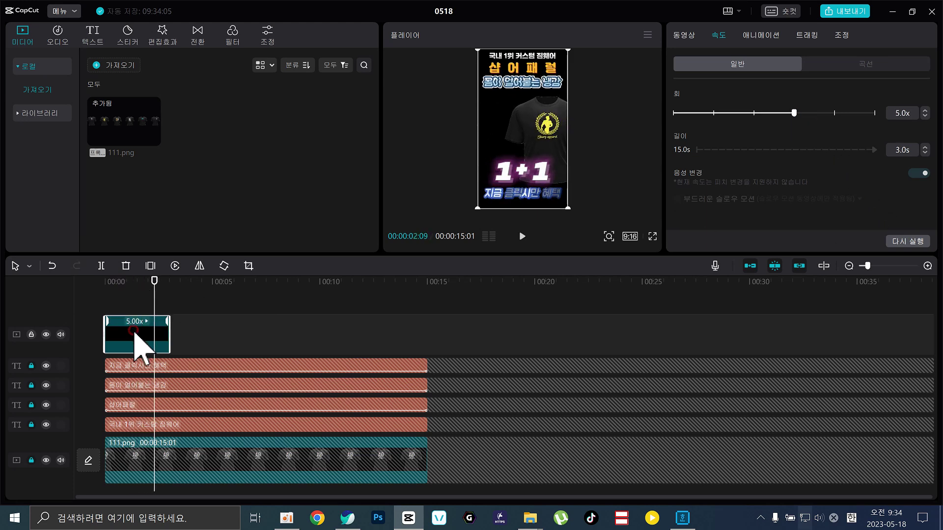
pyautogui.hotkey('ctrl', 'c')
pyautogui.hotkey('ctrl', 'v')
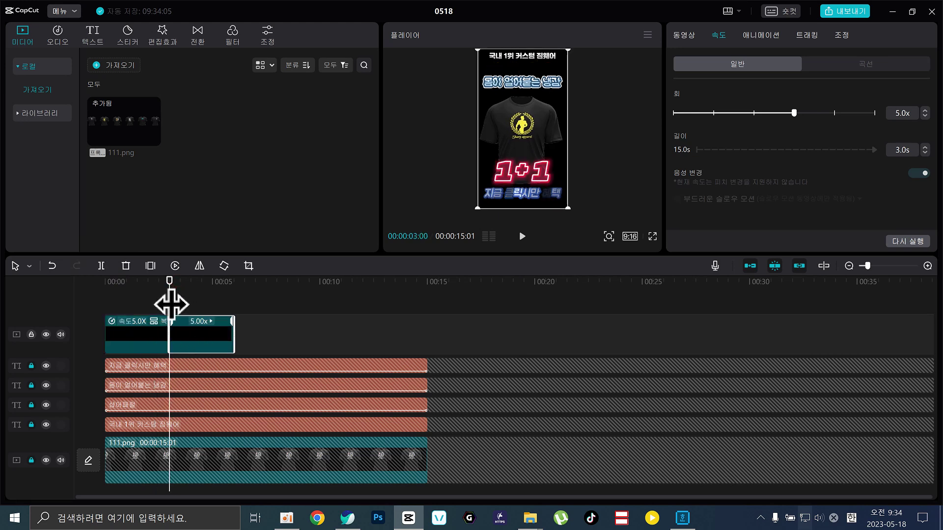
# Select both compound clips and paste copies of the pair at the 6-second and 12-second marks.
pyautogui.click(130, 331)
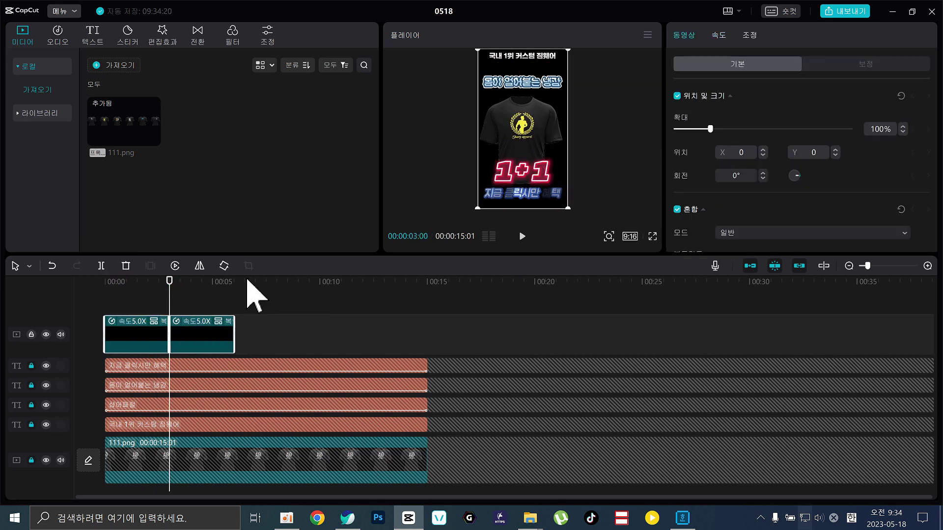
pyautogui.click(231, 307)
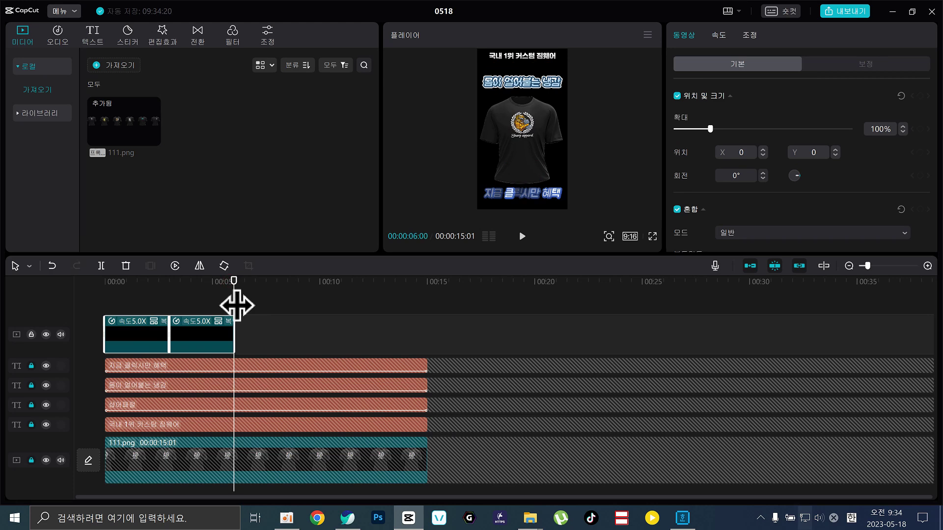
pyautogui.hotkey('ctrl', 'c')
pyautogui.hotkey('ctrl', 'v')
pyautogui.click(371, 277)
pyautogui.moveTo(370, 278); pyautogui.dragTo(362, 300)
pyautogui.hotkey('ctrl', 'v')
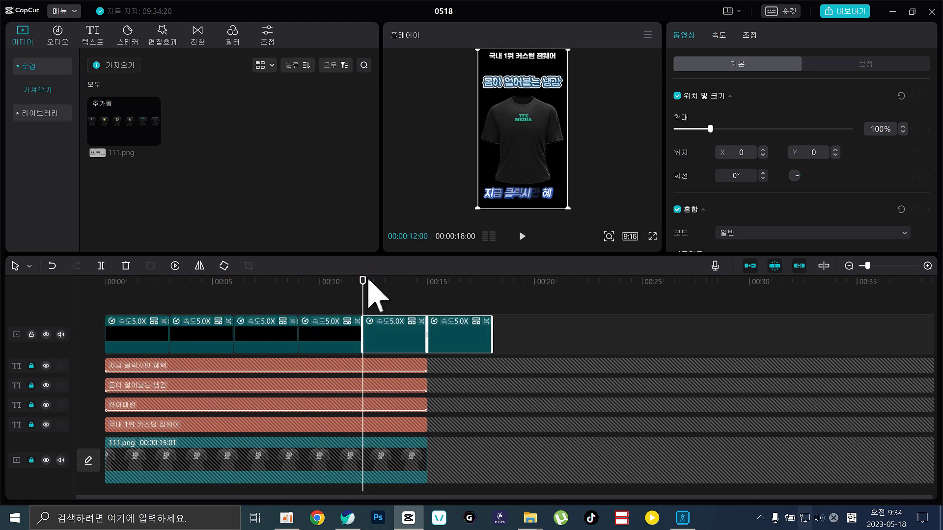
# Delete the last compound clip, which extends past the end of the other tracks.
pyautogui.click(543, 359)
pyautogui.click(465, 338)
pyautogui.press('Delete')
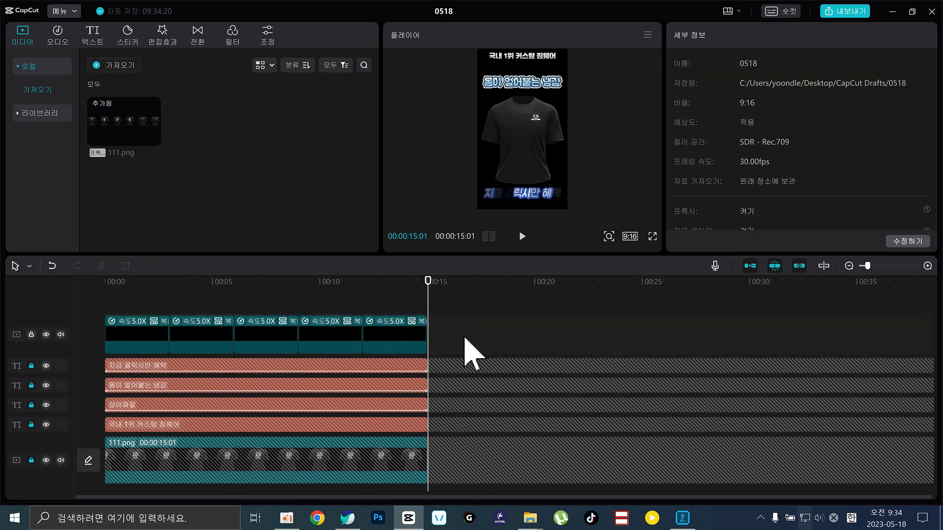
# Play the full ad from the beginning to review the fast-flashing 1 + 1 text, then return to the start.
pyautogui.moveTo(127, 299); pyautogui.dragTo(7, 298)
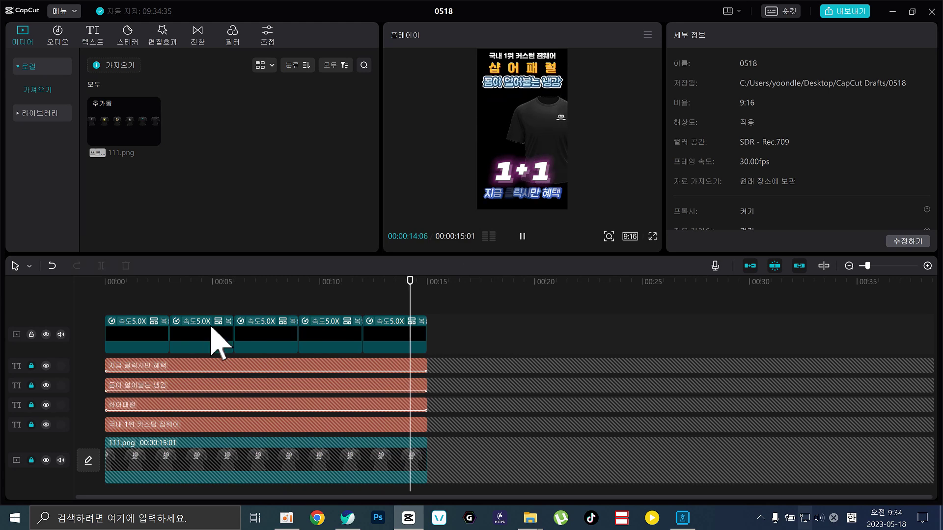
pyautogui.moveTo(274, 295); pyautogui.dragTo(34, 308)
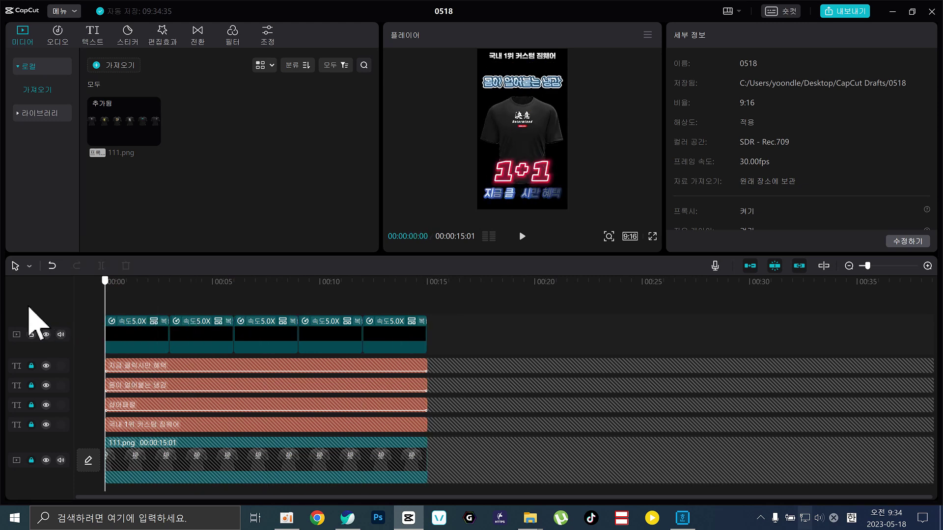
pyautogui.press('space')
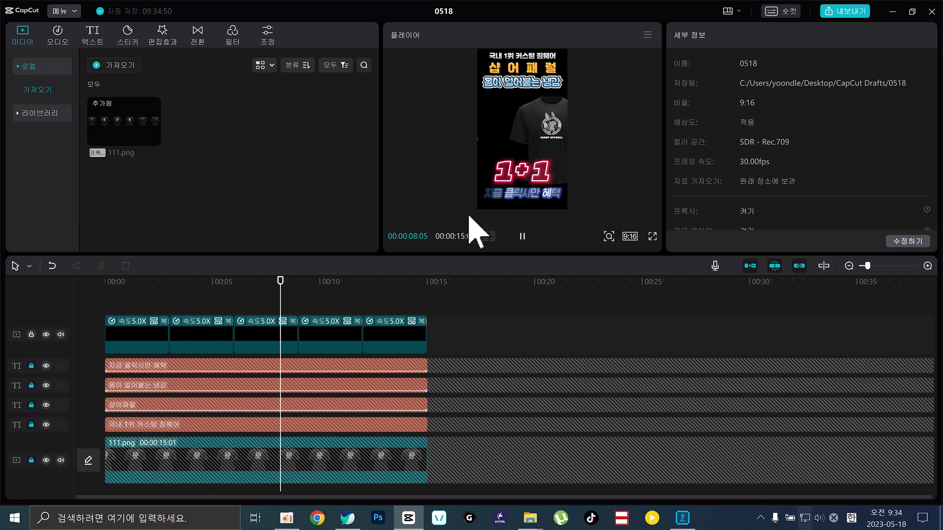
pyautogui.press('space')
pyautogui.moveTo(181, 287); pyautogui.dragTo(69, 296)
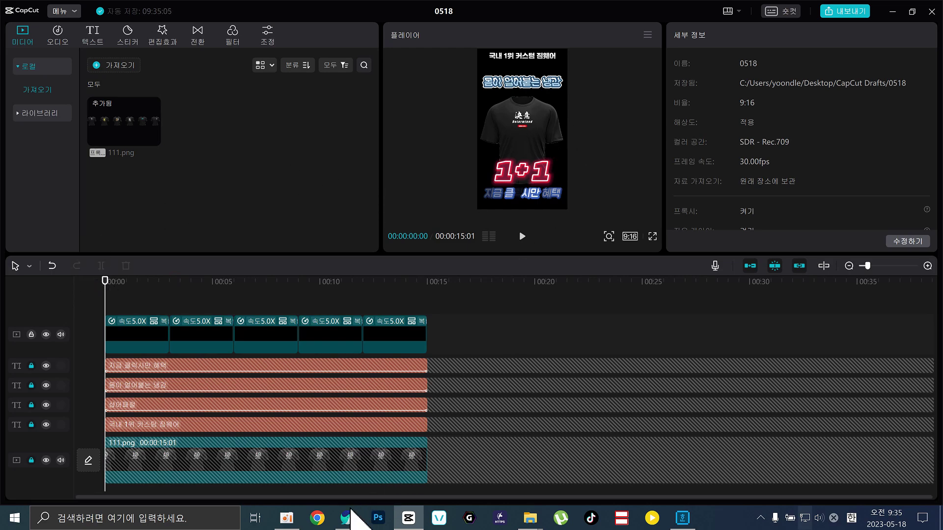
# Switch to the web browser and open the Pexels free stock video page.
pyautogui.click(347, 524)
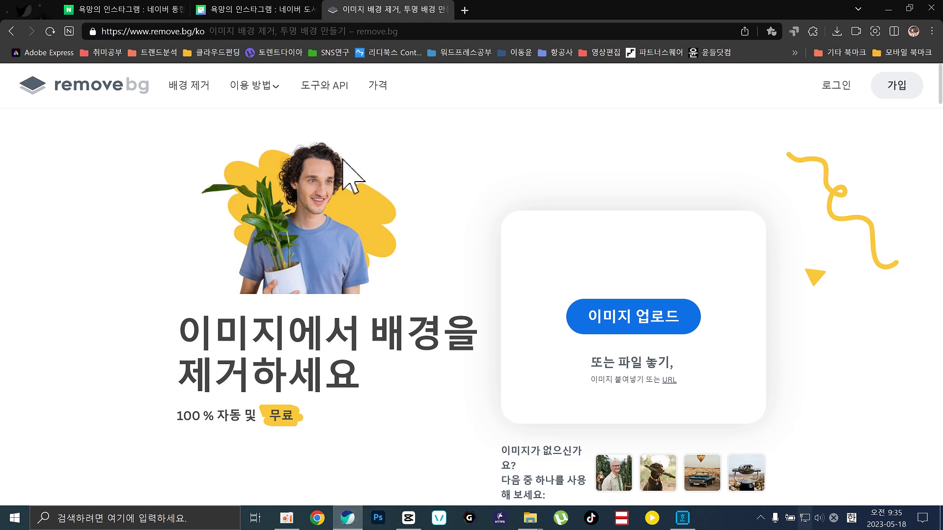
pyautogui.click(193, 32)
pyautogui.write('p')
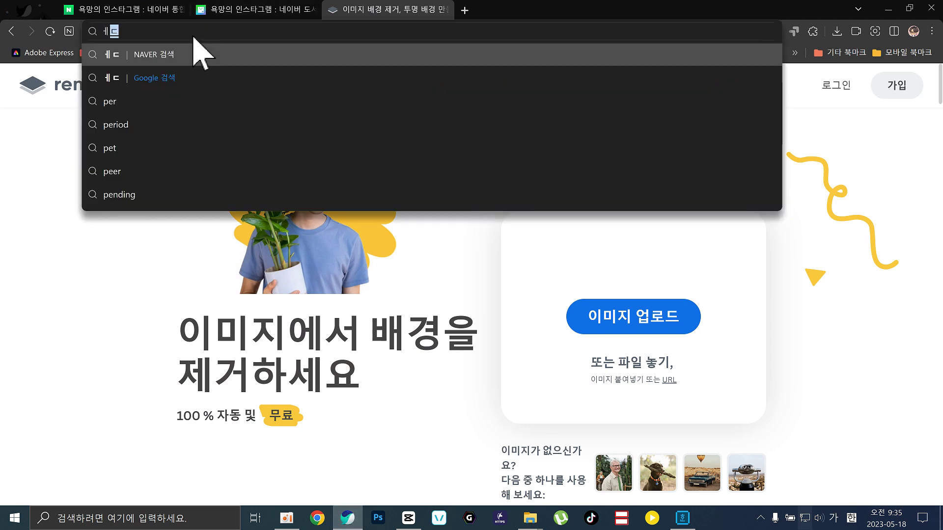
pyautogui.press('BackSpace')
pyautogui.press('Hangul')
pyautogui.write('p')
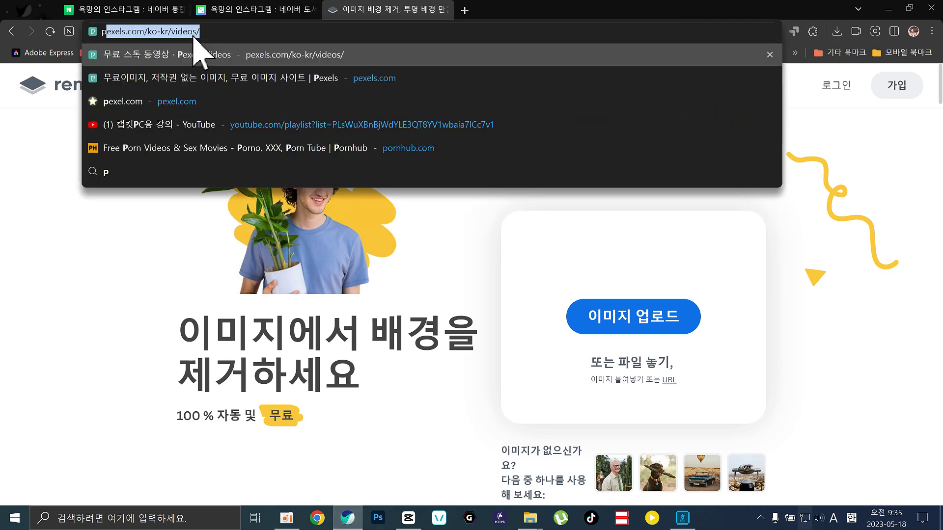
pyautogui.write('e')
pyautogui.press('Return')
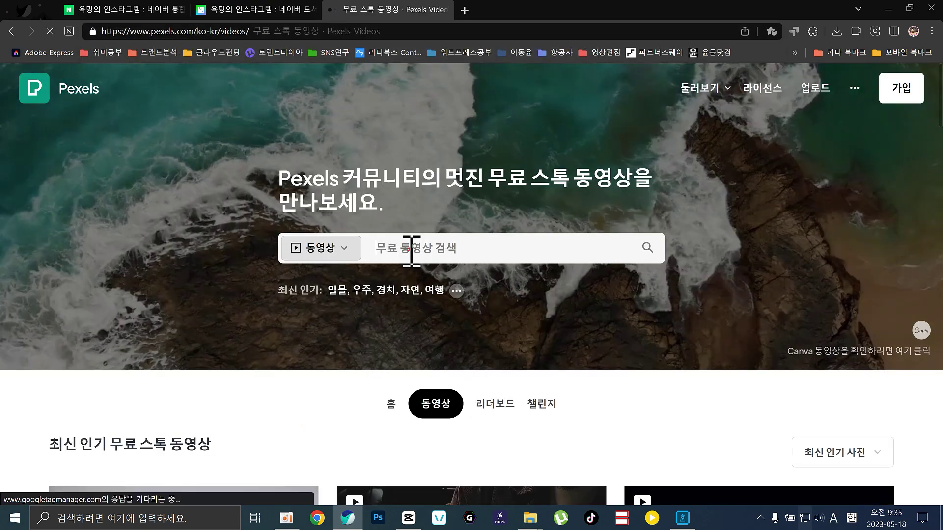
# Search the Pexels stock videos for 바다.
pyautogui.click(411, 250)
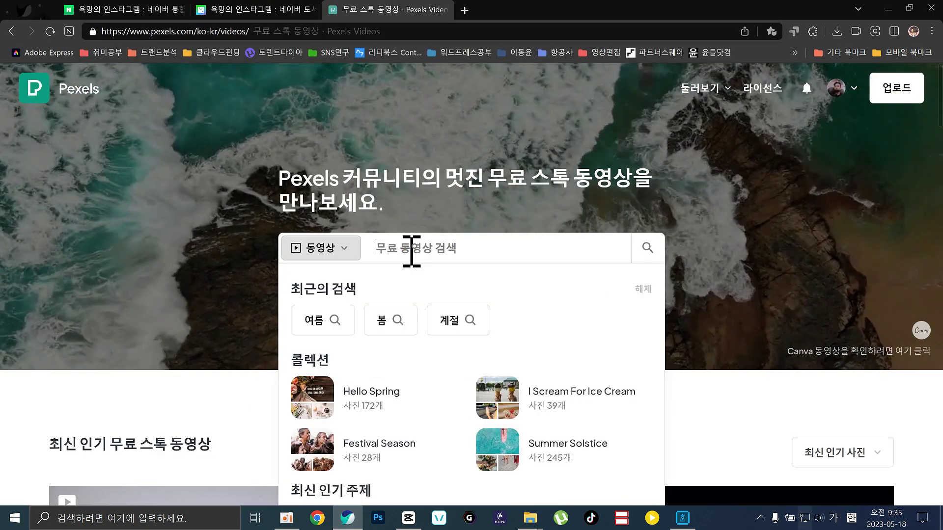
pyautogui.write('파다')
pyautogui.press('Return')
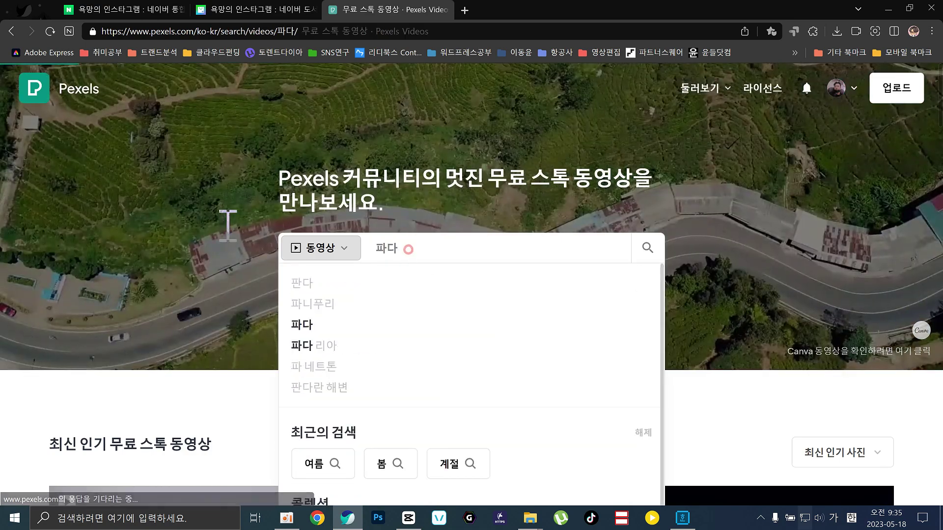
pyautogui.doubleClick(243, 83)
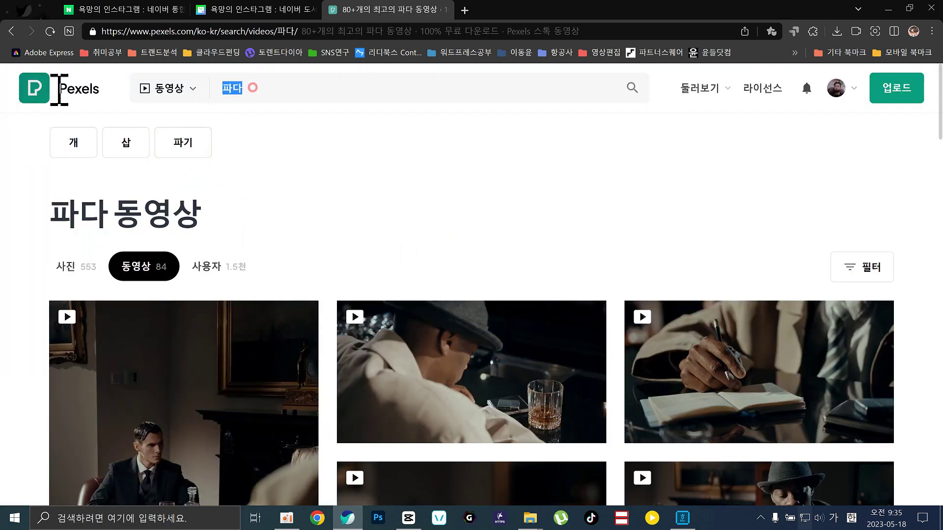
pyautogui.write('바다')
pyautogui.press('Return')
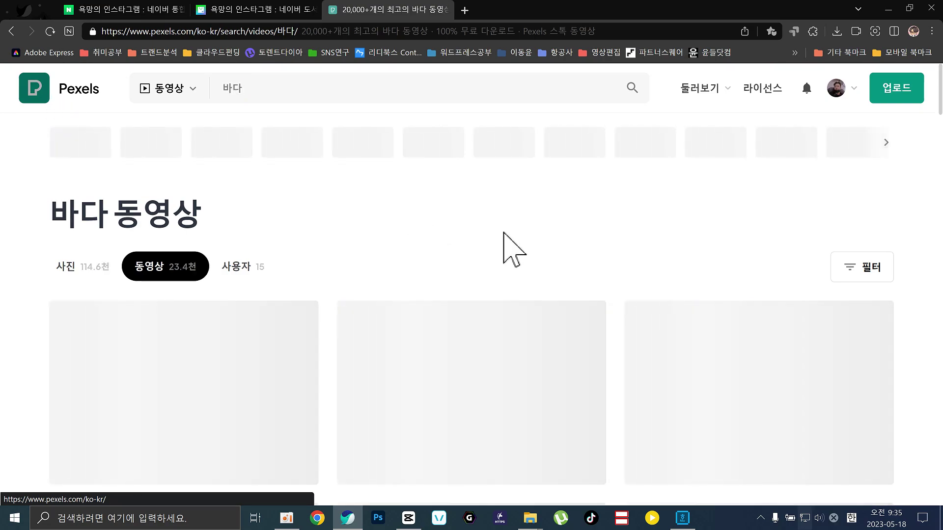
# Browse the 바다 results and download the close-up video of clear turquoise water.
pyautogui.scroll(-3, 199, 267)
pyautogui.scroll(-7, 909, 347)
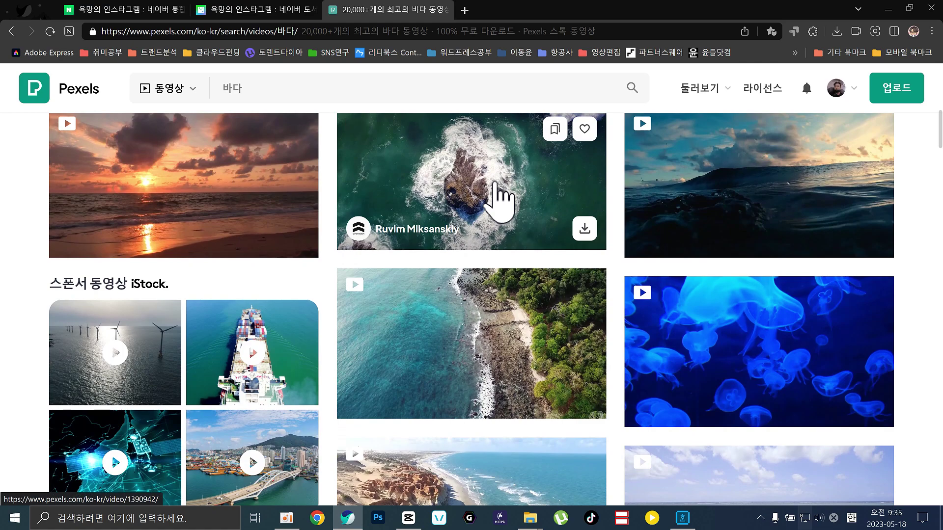
pyautogui.scroll(-12, 486, 344)
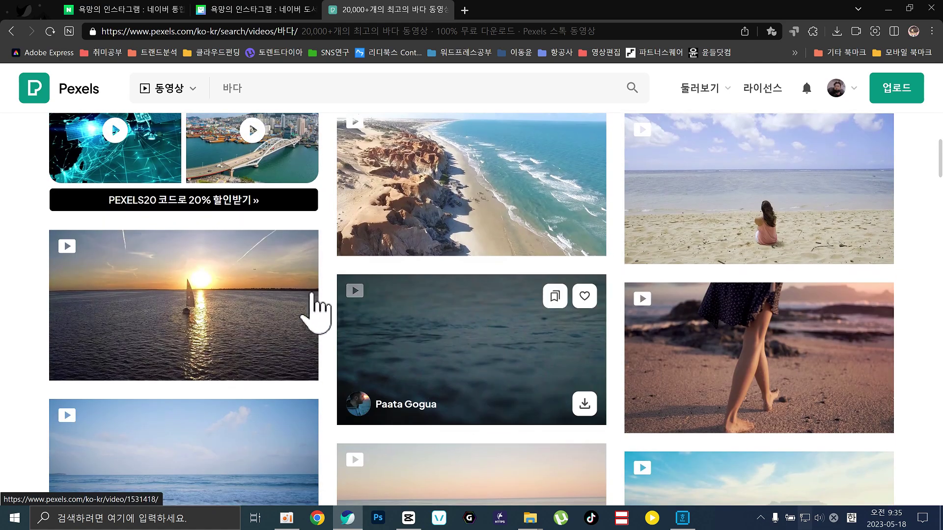
pyautogui.scroll(-7, 572, 264)
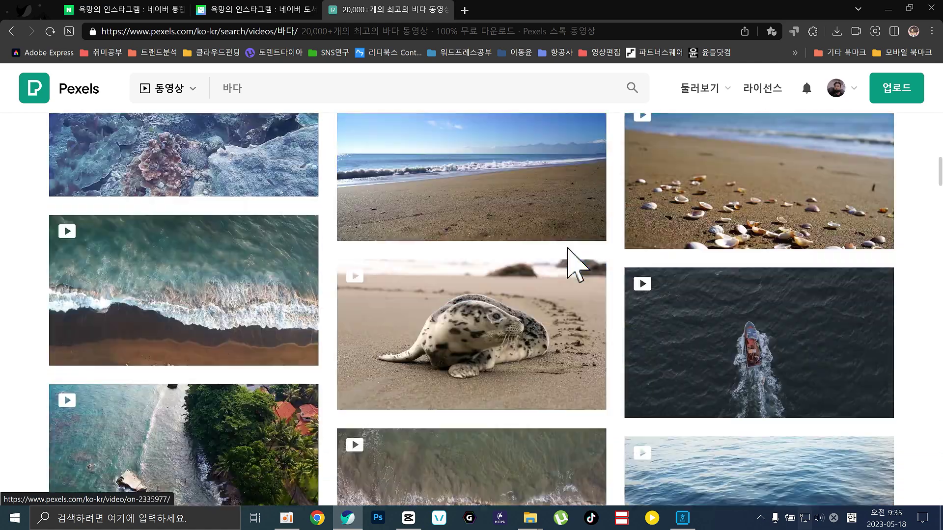
pyautogui.scroll(-15, 549, 249)
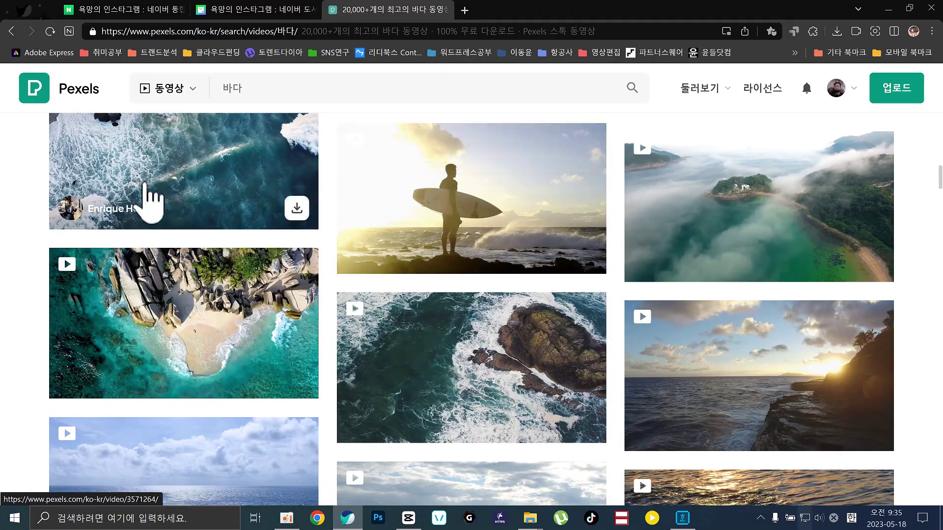
pyautogui.scroll(-14, 349, 257)
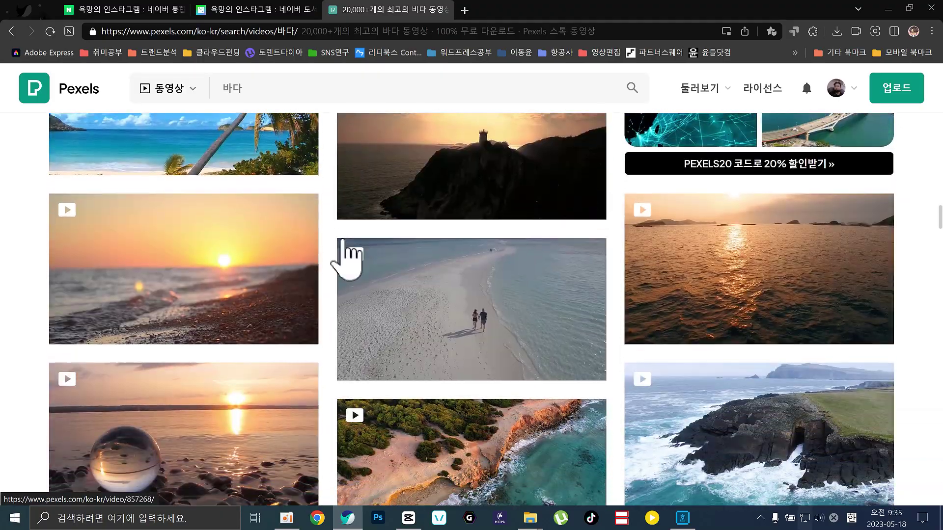
pyautogui.scroll(-3, 350, 257)
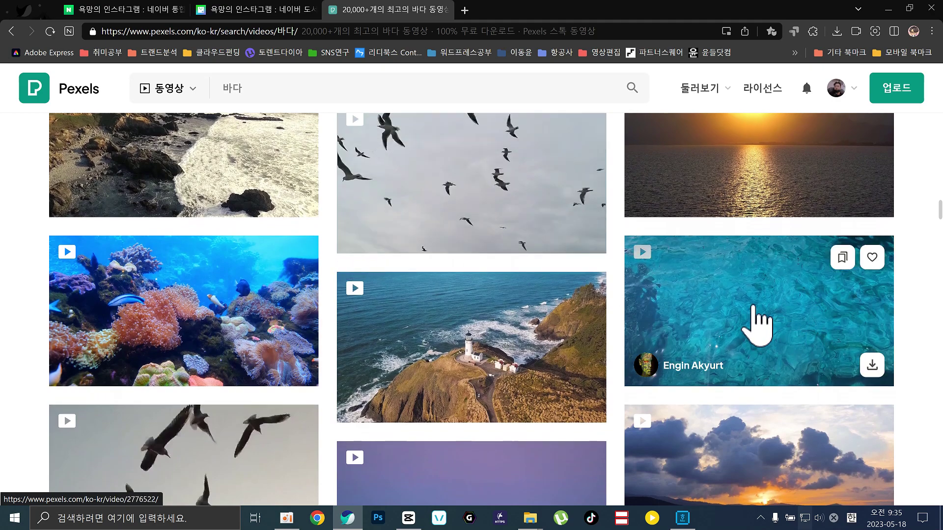
pyautogui.click(873, 366)
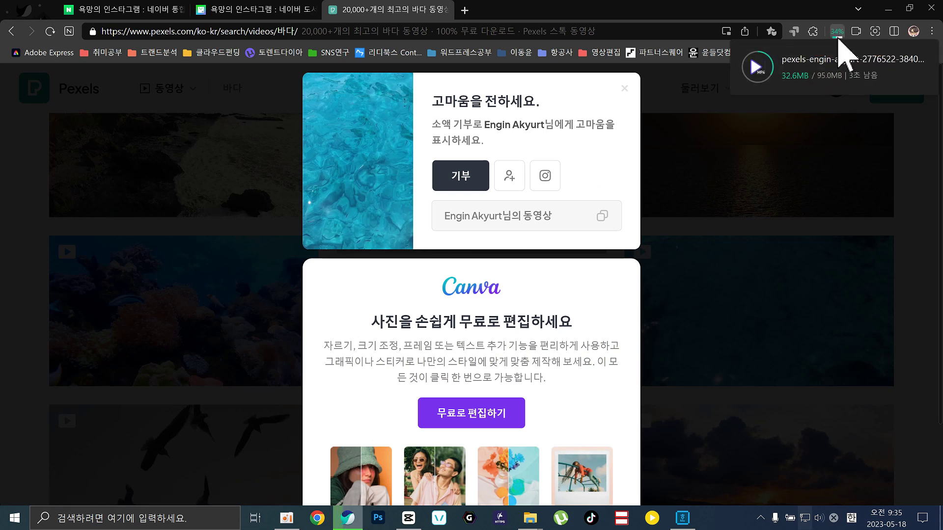
# Switch back to CapCut and import the newly downloaded water video from the 다운로드 folder.
pyautogui.click(408, 523)
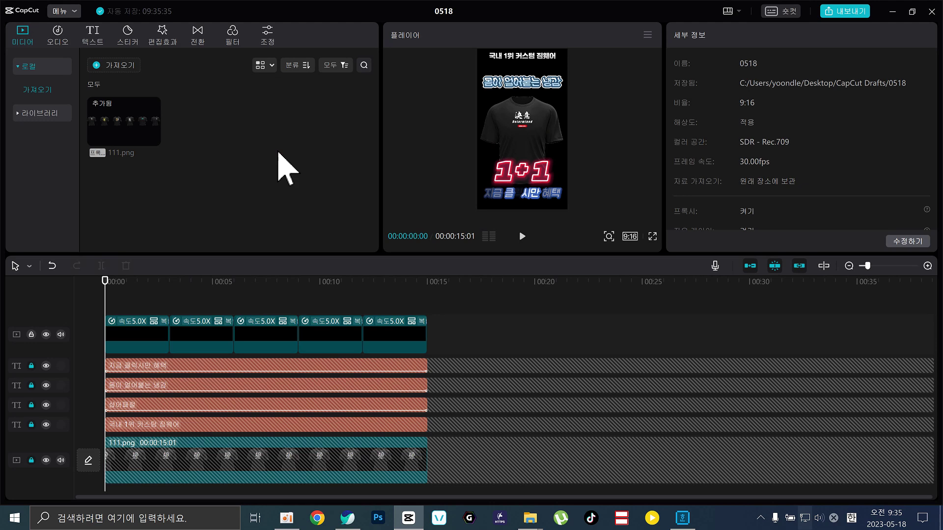
pyautogui.click(114, 66)
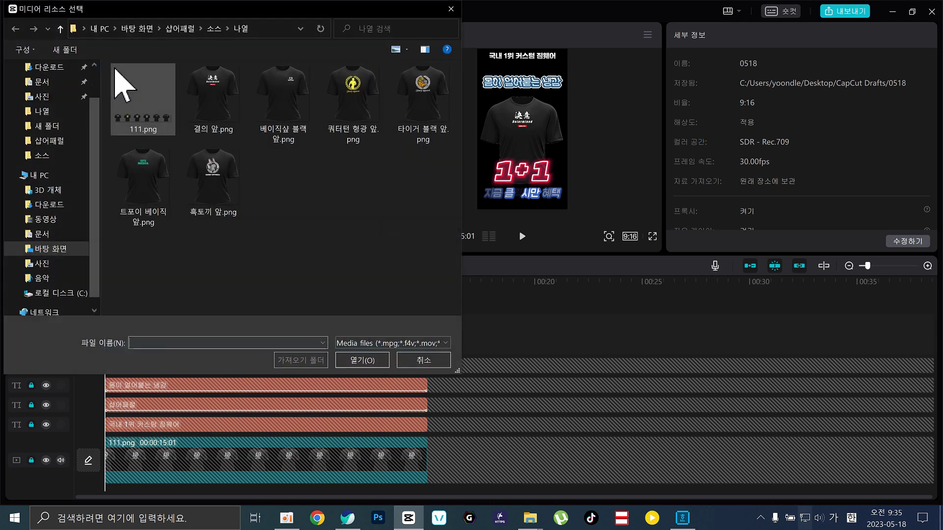
pyautogui.scroll(2, 51, 127)
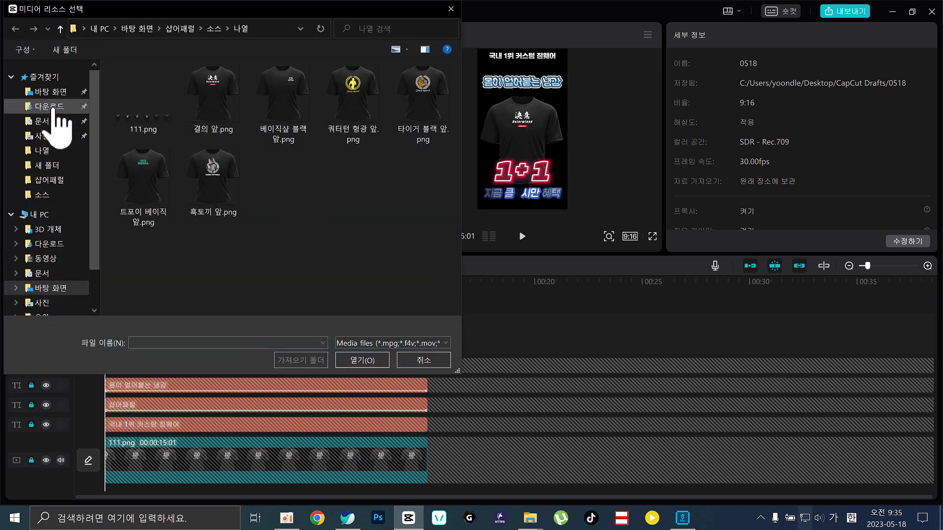
pyautogui.click(49, 93)
pyautogui.click(49, 106)
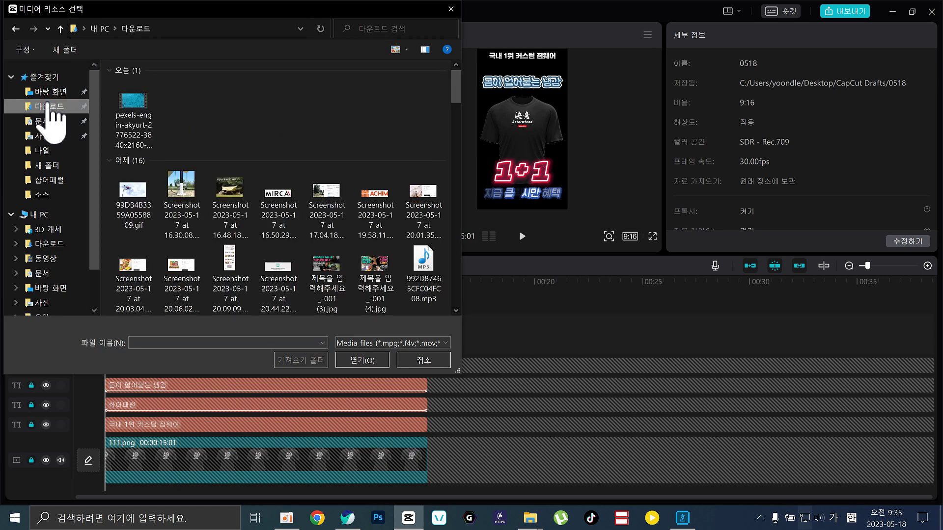
pyautogui.click(140, 108)
pyautogui.click(362, 364)
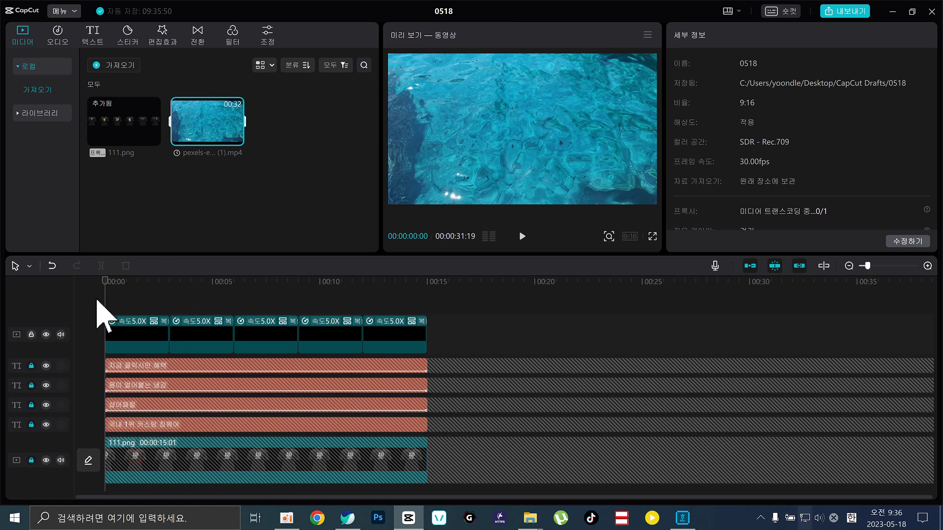
# Unlock the four text tracks and the 111.png T-shirt track.
pyautogui.click(31, 366)
pyautogui.click(31, 386)
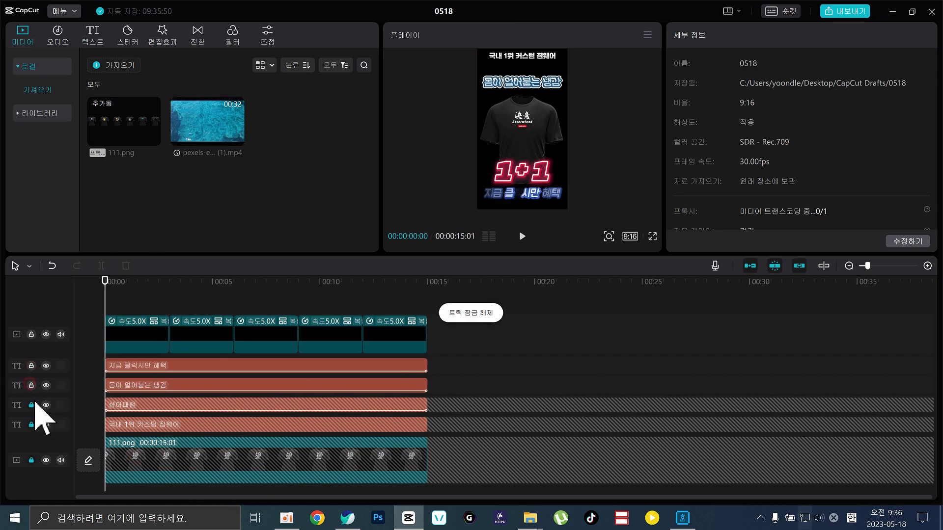
pyautogui.click(31, 405)
pyautogui.click(31, 425)
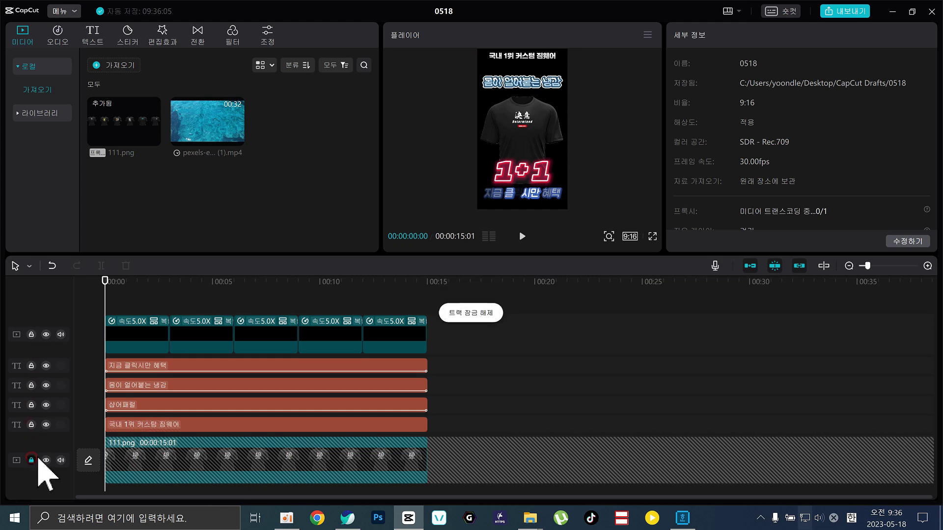
pyautogui.click(31, 460)
# Place the water video at the start of the timeline, directly above the 111.png clip.
pyautogui.click(137, 468)
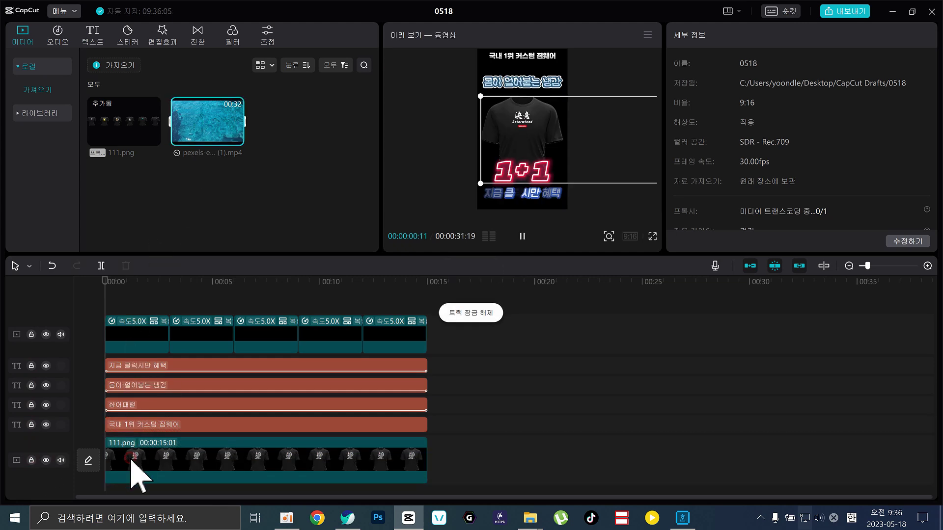
pyautogui.scroll(-1, 86, 462)
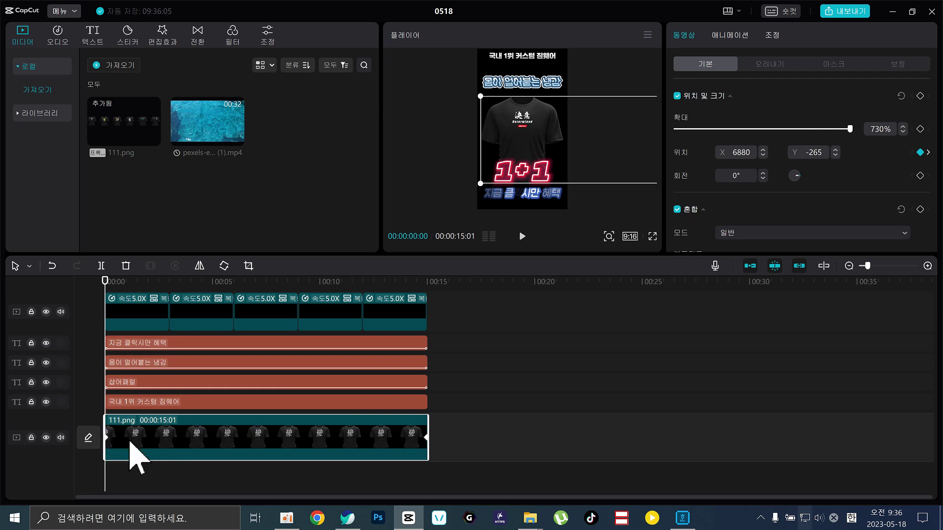
pyautogui.moveTo(204, 131); pyautogui.dragTo(108, 482)
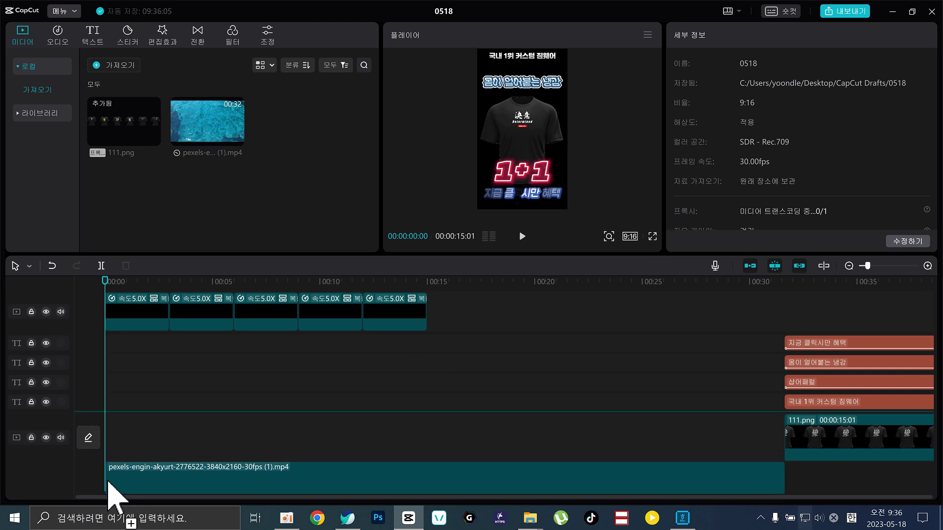
pyautogui.moveTo(108, 482); pyautogui.dragTo(101, 480)
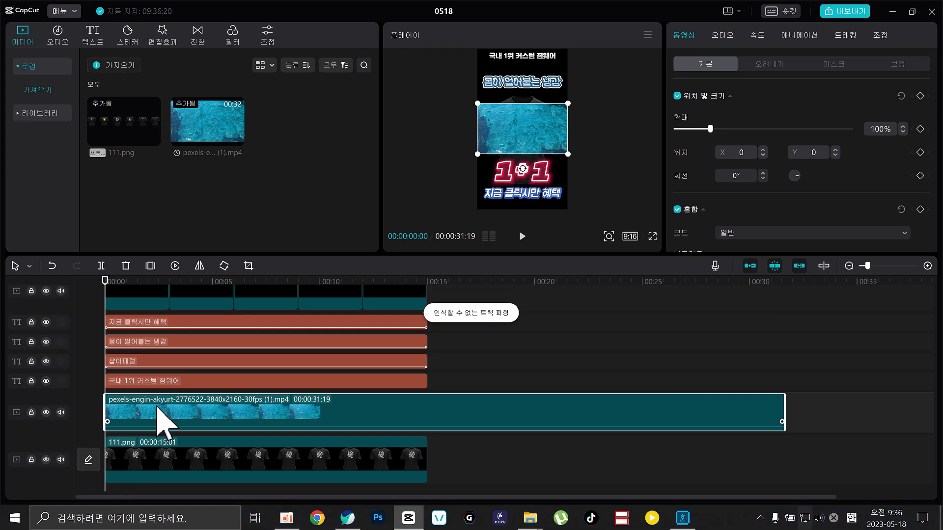
# Reorder the clips so the water video sits on the main track with the 111.png clip directly above it.
pyautogui.click(151, 466)
pyautogui.moveTo(143, 452)
pyautogui.mouseDown()
pyautogui.moveTo(136, 436)
pyautogui.moveTo(136, 445)
pyautogui.mouseUp()
pyautogui.click(514, 365)
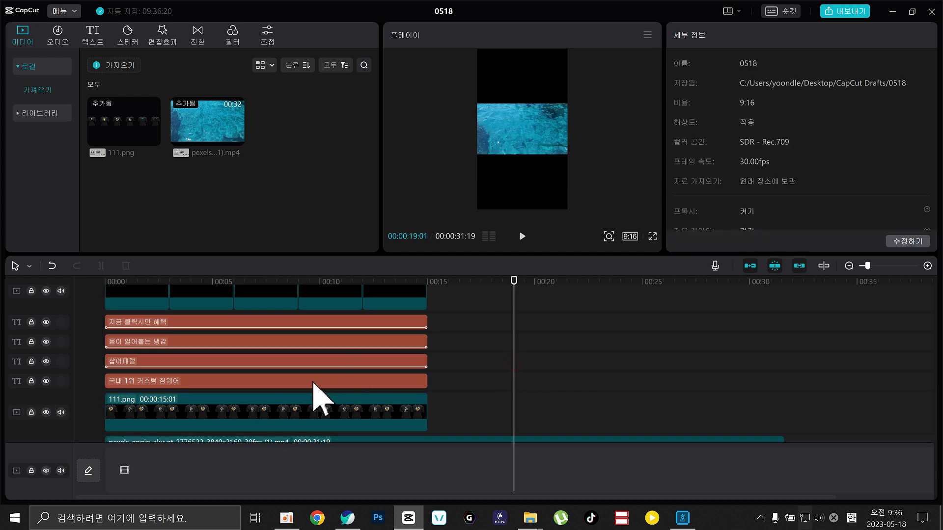
pyautogui.scroll(-2, 248, 420)
pyautogui.moveTo(135, 396); pyautogui.dragTo(135, 339)
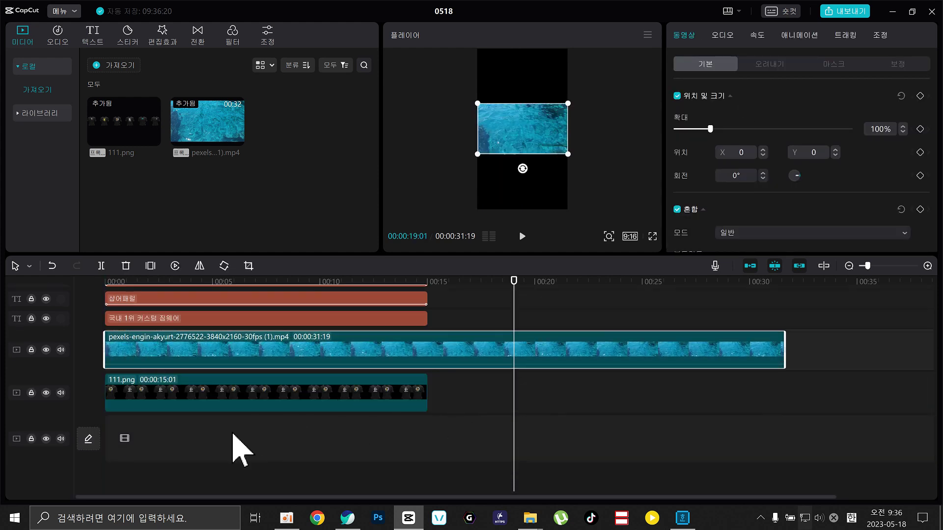
pyautogui.click(214, 438)
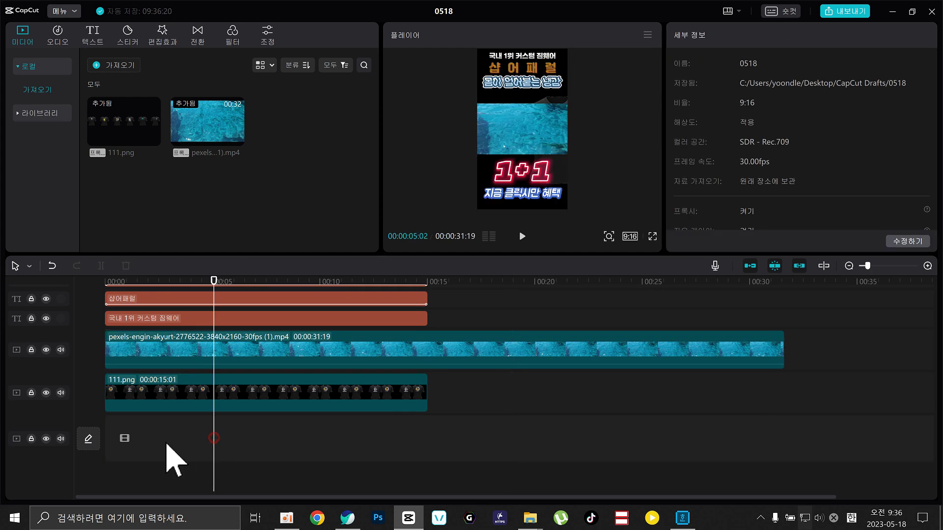
pyautogui.click(240, 390)
pyautogui.click(253, 349)
pyautogui.click(257, 317)
pyautogui.moveTo(251, 368); pyautogui.dragTo(228, 420)
pyautogui.moveTo(418, 406); pyautogui.dragTo(352, 436)
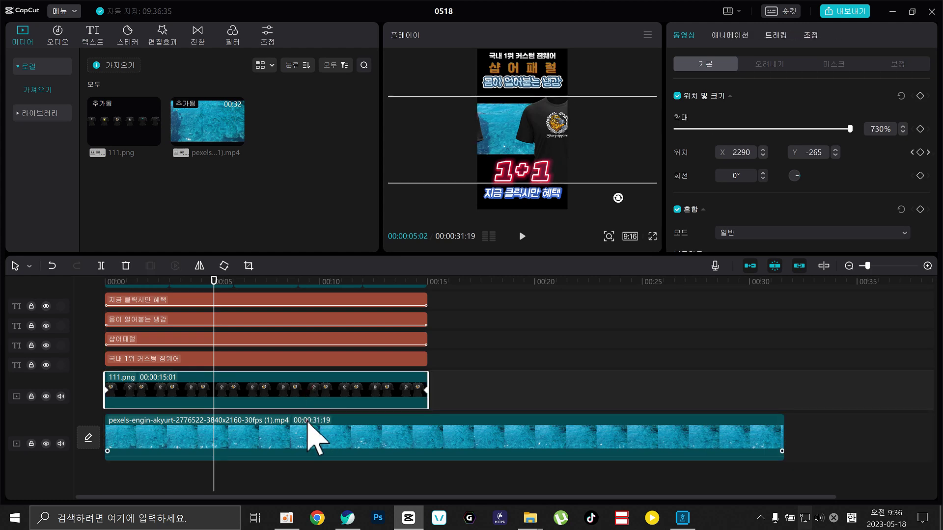
# Undo the track reordering and the insertion of the water video, comparing the two clip orders with redo.
pyautogui.click(310, 391)
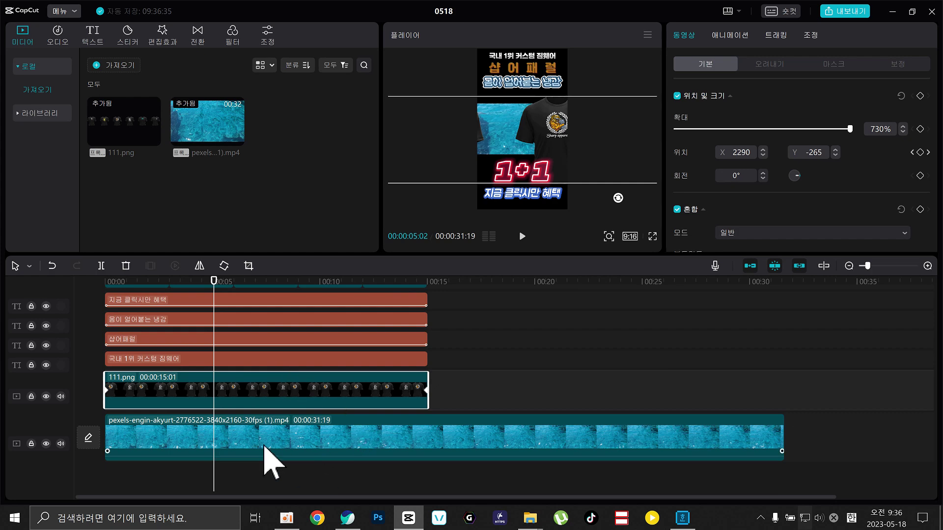
pyautogui.hotkey('ctrl', 'z')
pyautogui.hotkey('ctrl', 'shift', 'z')
pyautogui.hotkey('ctrl', 'z')
pyautogui.hotkey('ctrl', 'shift', 'z')
pyautogui.hotkey('ctrl', 'z')
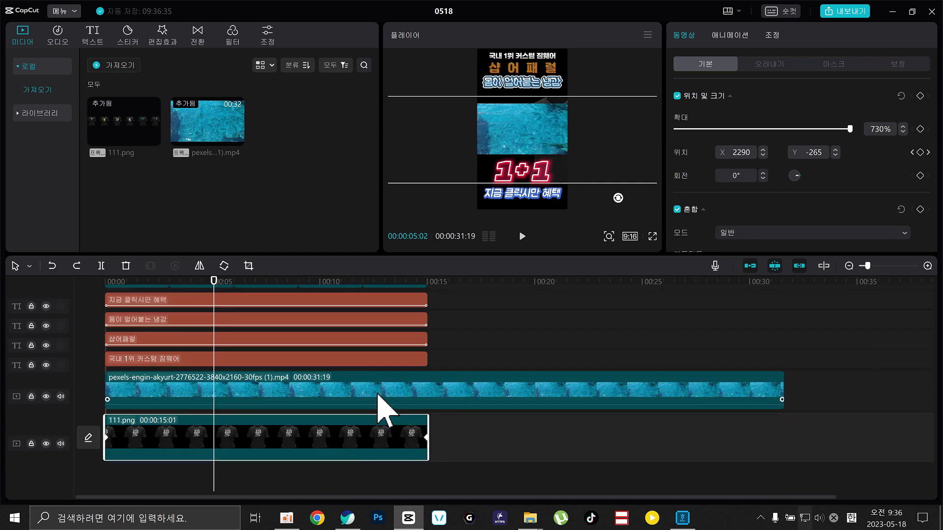
pyautogui.hotkey('ctrl', 'z')
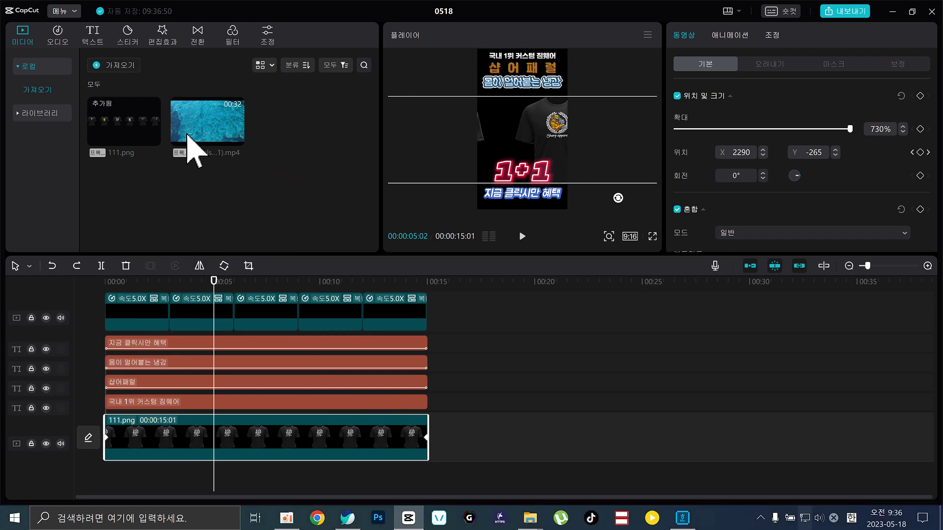
# Add the water video again at the start of the timeline above 111.png, and select the 111.png clip.
pyautogui.moveTo(194, 130); pyautogui.dragTo(110, 493)
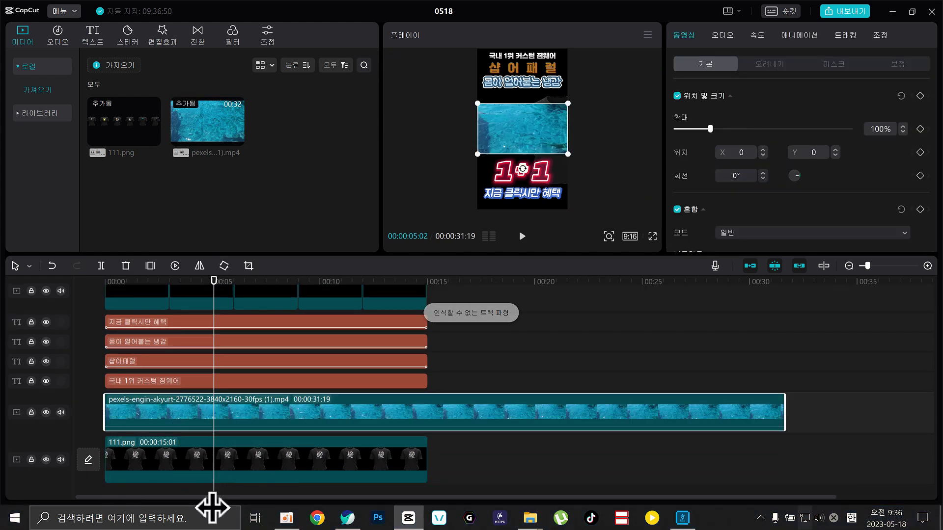
pyautogui.click(165, 465)
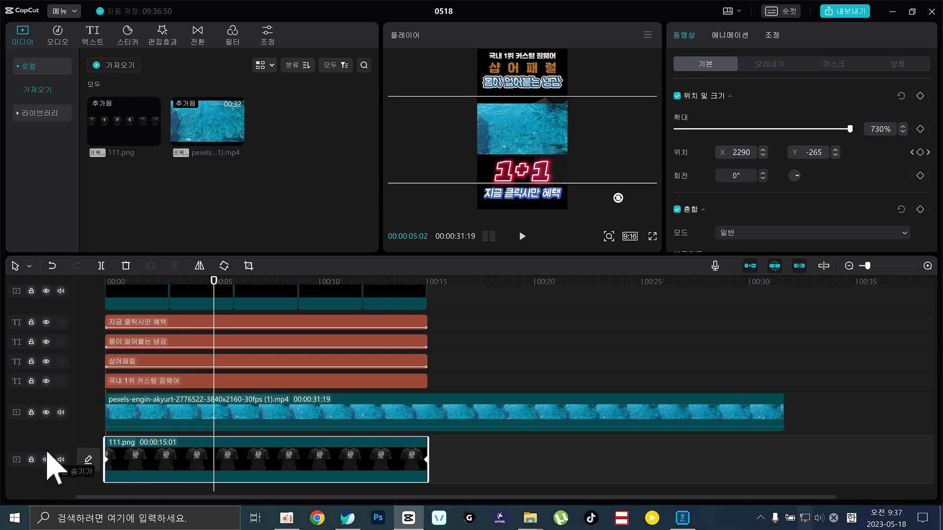
# Move the 111.png clip above the water video and place the water video on the main track.
pyautogui.moveTo(147, 473); pyautogui.dragTo(148, 407)
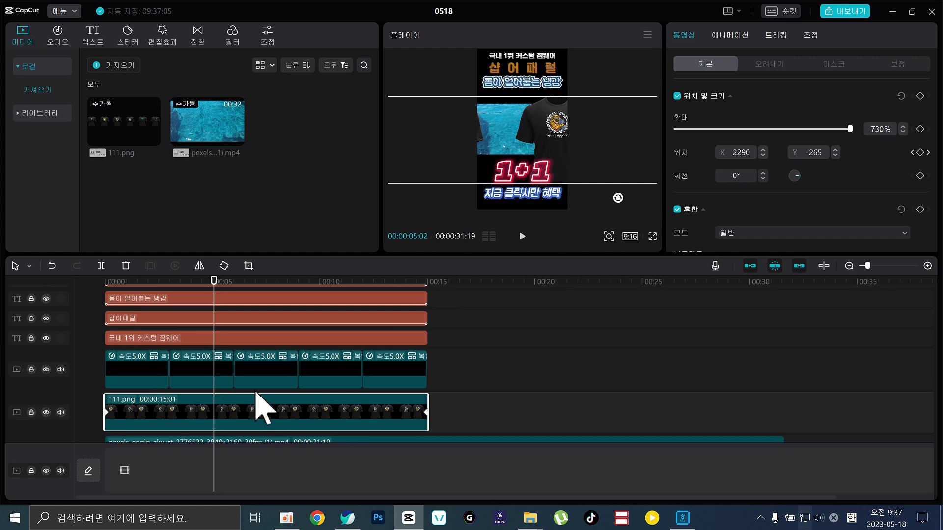
pyautogui.scroll(-2, 513, 390)
pyautogui.click(220, 402)
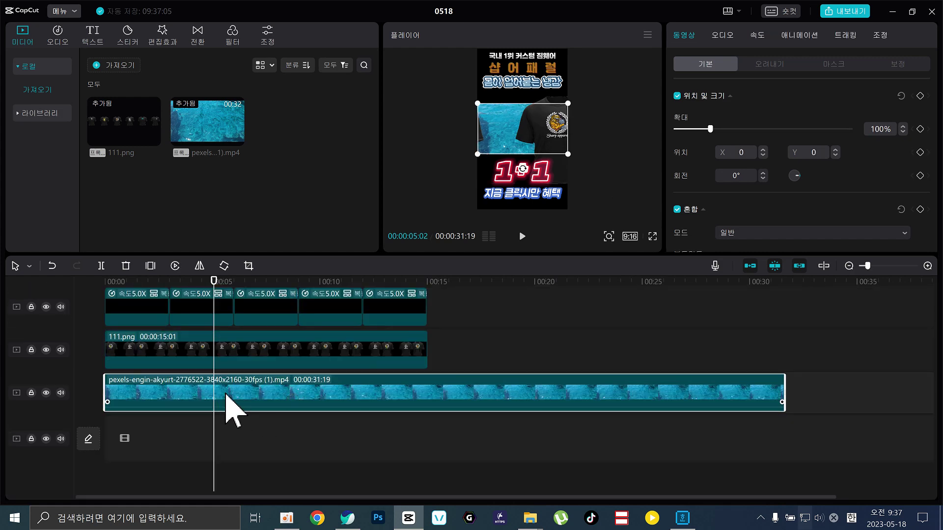
pyautogui.scroll(2, 226, 395)
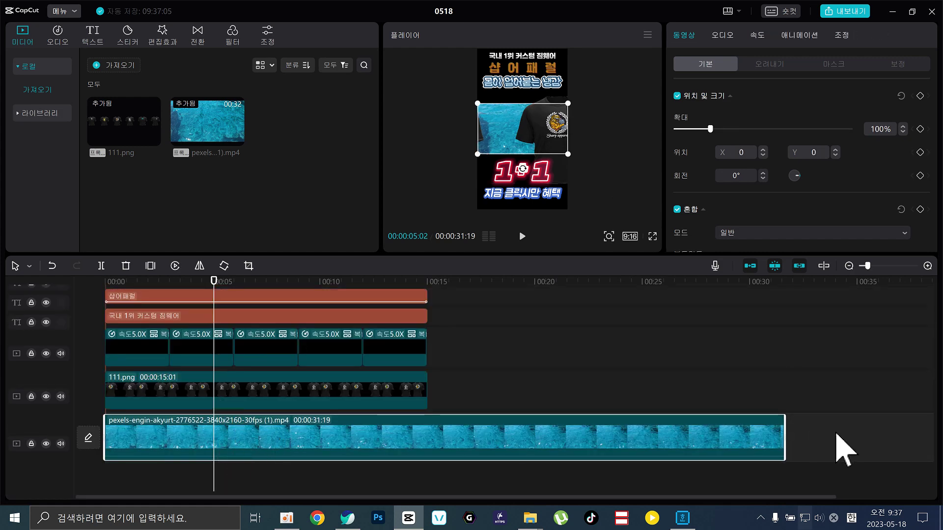
# Trim the end of the water video to 00:00:15:01, level with the 111.png clip, and play the ad from the start.
pyautogui.moveTo(784, 439); pyautogui.dragTo(427, 438)
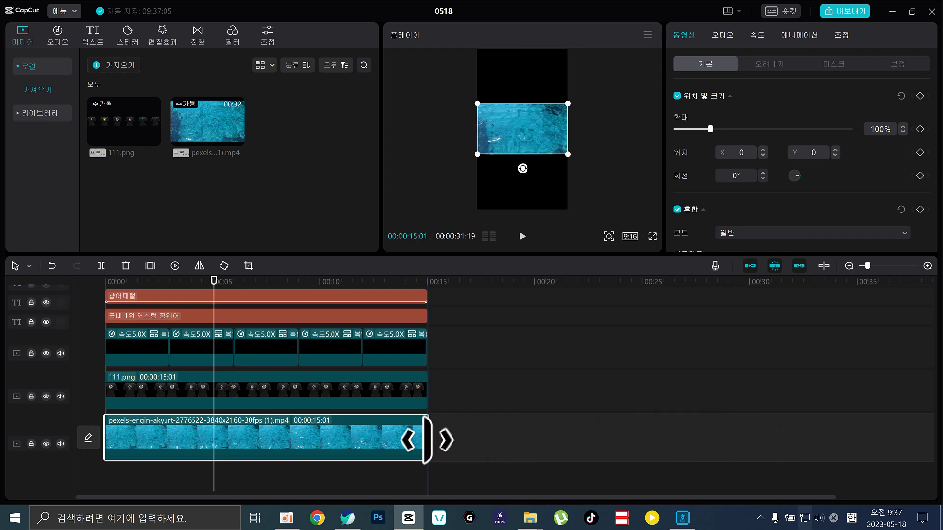
pyautogui.click(182, 282)
pyautogui.press('Home')
pyautogui.press('space')
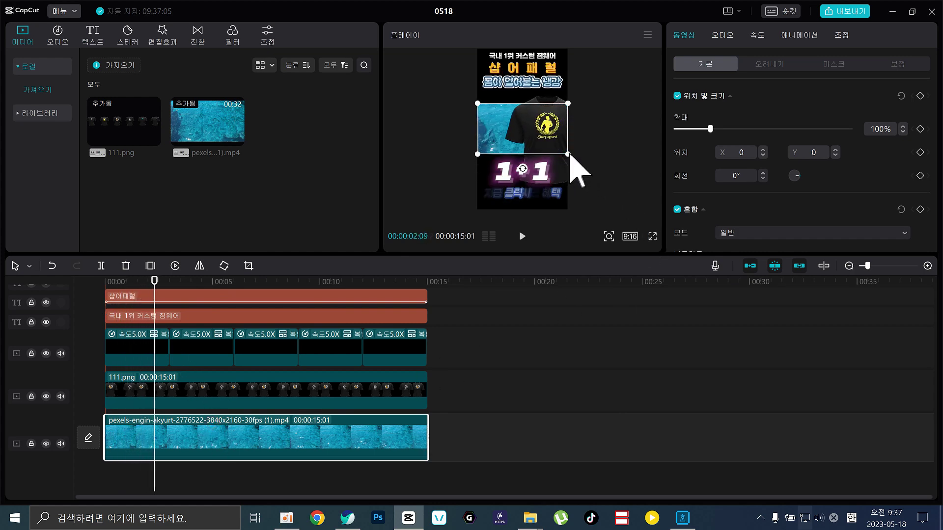
# Scale the water video to 180%, position it at X 90, Y -163 behind the T-shirts, and preview the ad from the start.
pyautogui.moveTo(568, 154); pyautogui.dragTo(599, 189)
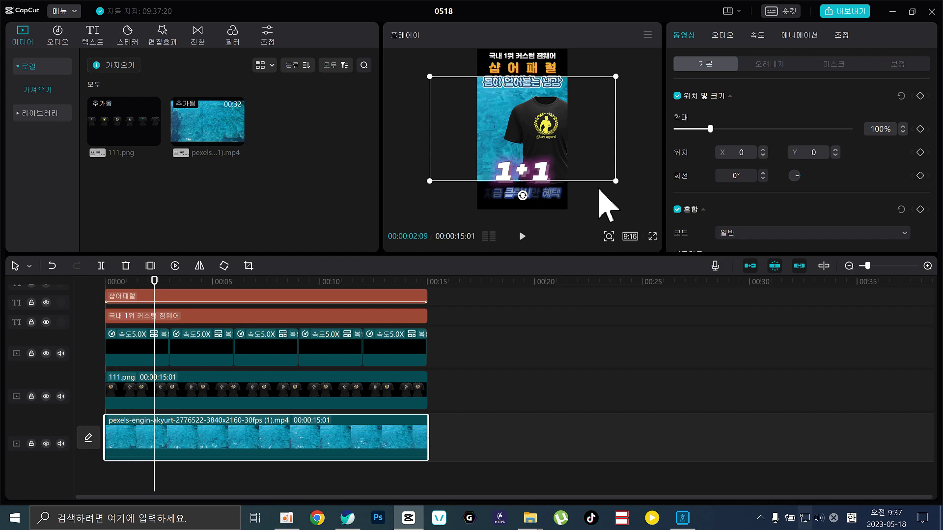
pyautogui.moveTo(581, 139); pyautogui.dragTo(589, 149)
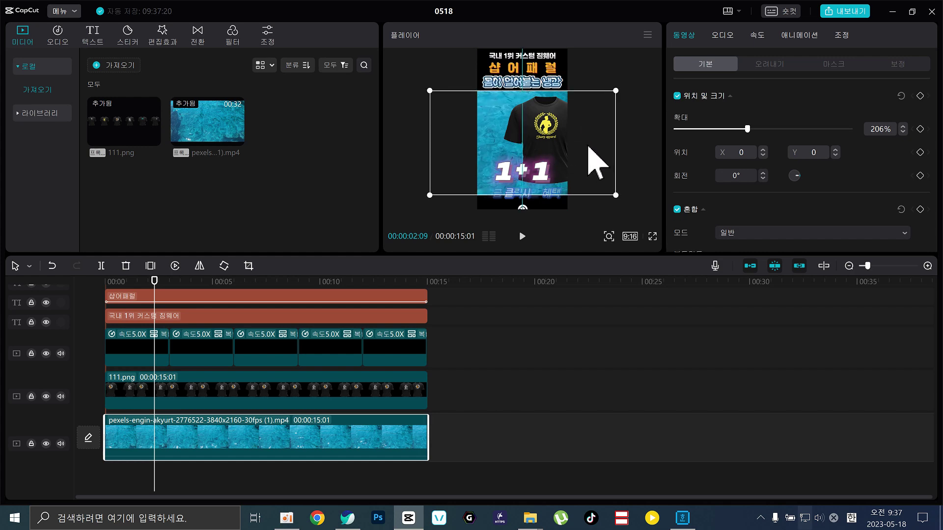
pyautogui.moveTo(617, 195); pyautogui.dragTo(588, 151)
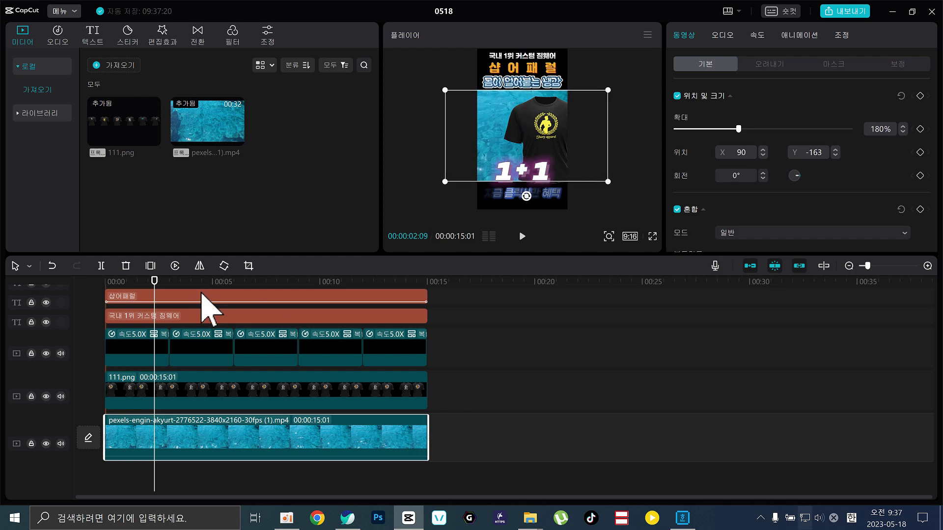
pyautogui.moveTo(156, 305); pyautogui.dragTo(10, 295)
pyautogui.press('space')
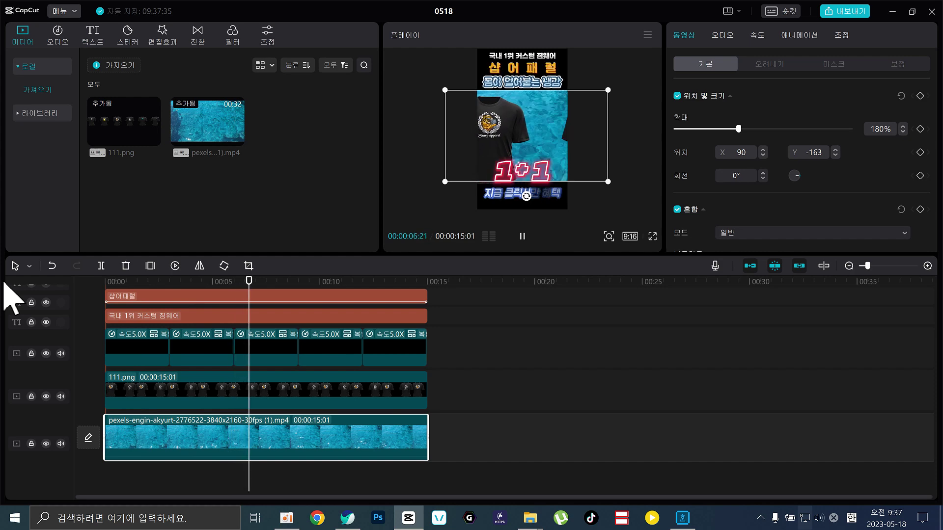
pyautogui.press('space')
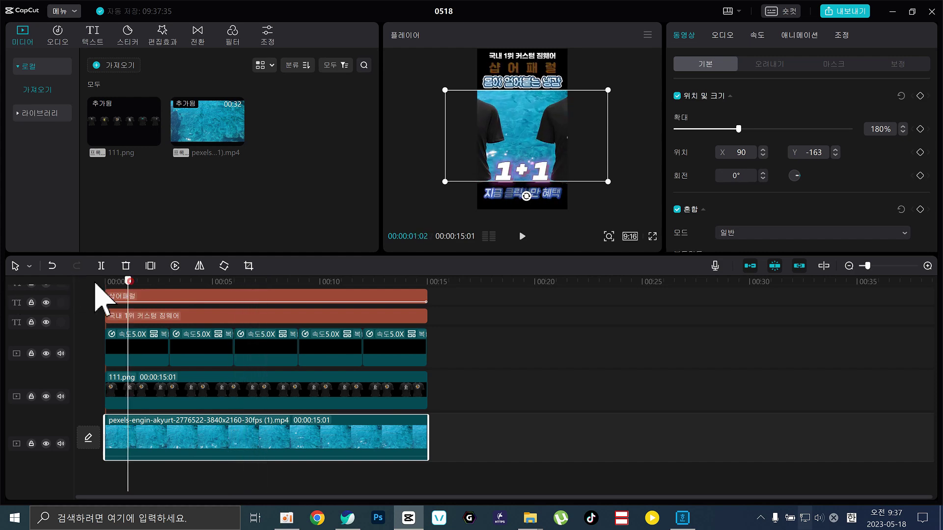
pyautogui.press('Home')
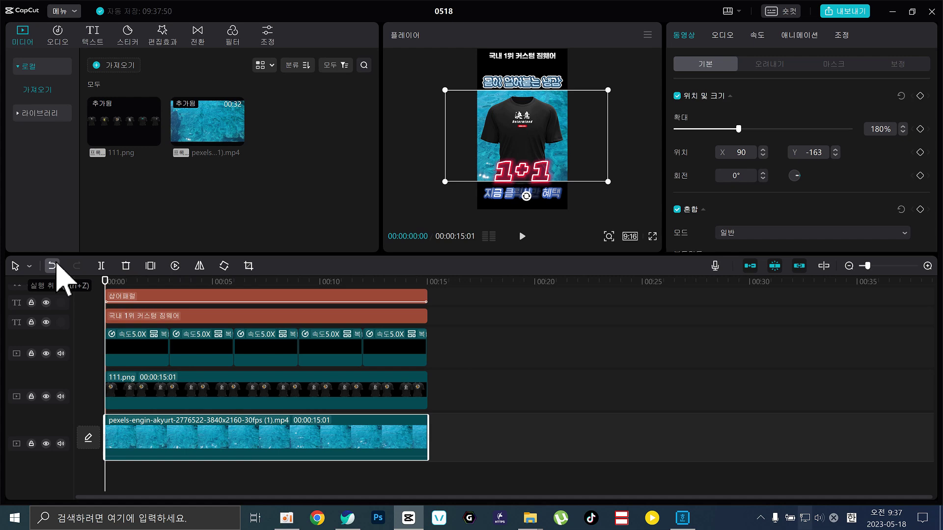
# Search the sound effects library for "파도".
pyautogui.click(58, 34)
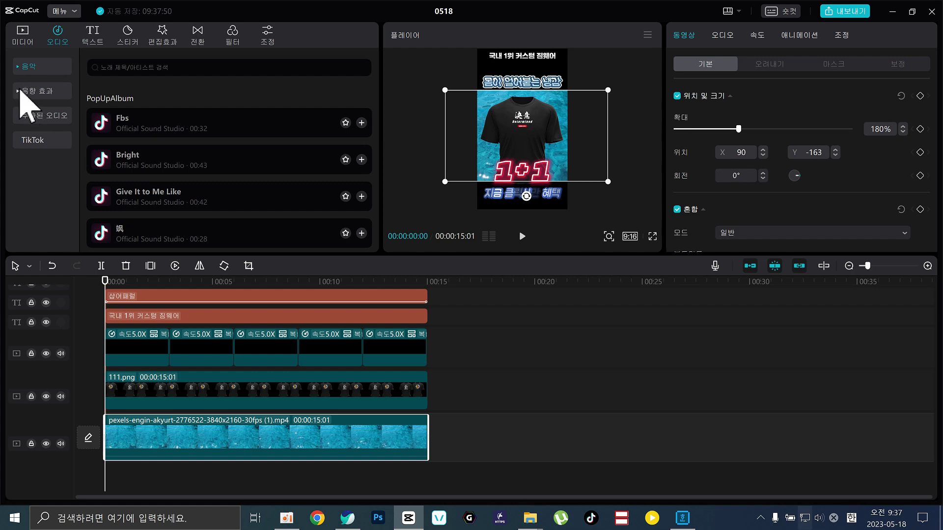
pyautogui.click(19, 69)
pyautogui.click(23, 68)
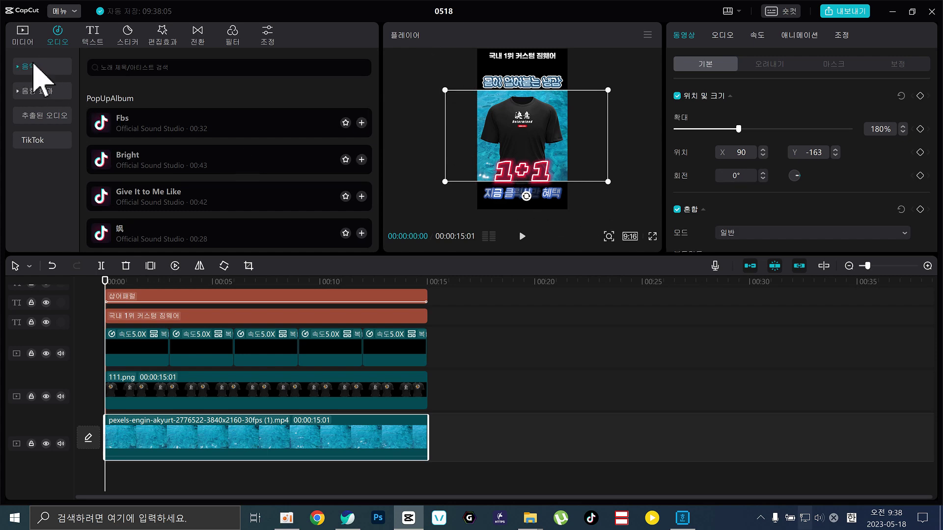
pyautogui.click(21, 95)
pyautogui.click(60, 91)
pyautogui.click(49, 93)
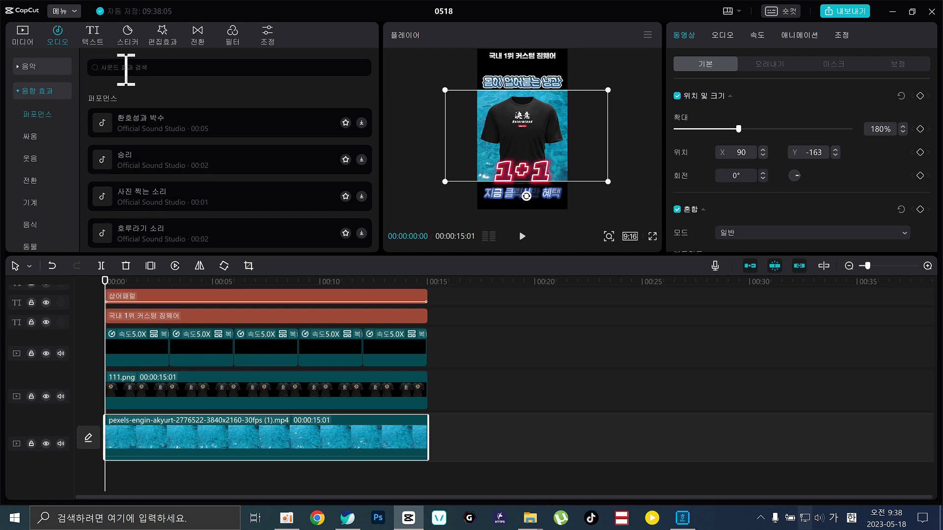
pyautogui.click(127, 68)
pyautogui.write('파도')
pyautogui.press('Return')
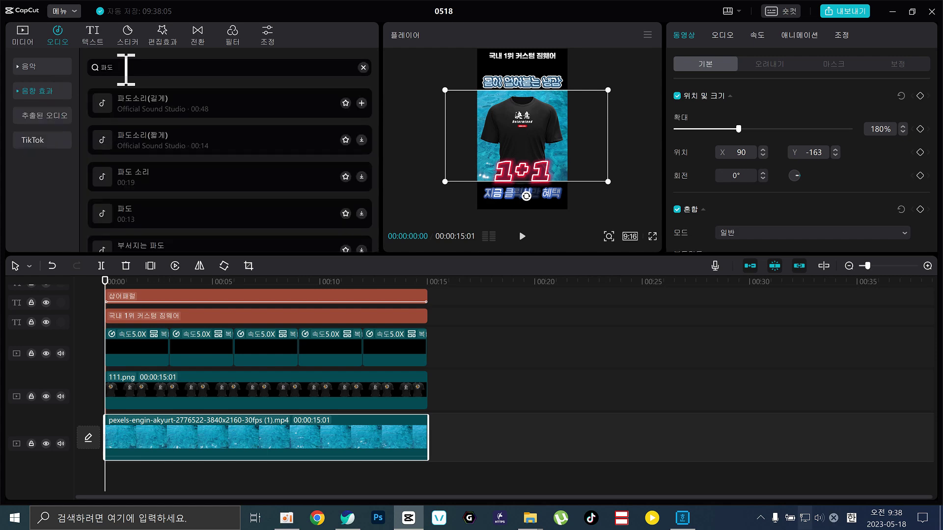
# Listen to 파도소리(길게) and 파도소리(짧게), and add 파도소리(짧게) at the start of the timeline.
pyautogui.click(142, 103)
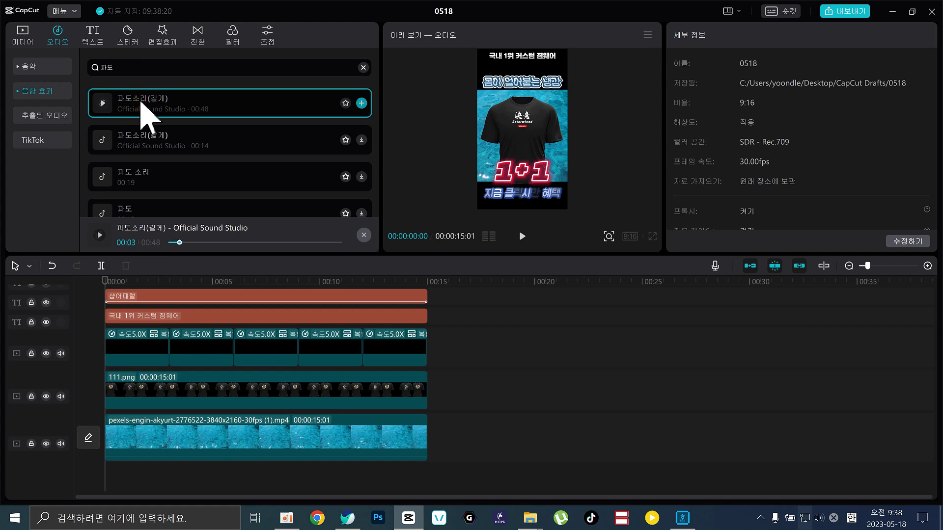
pyautogui.click(141, 143)
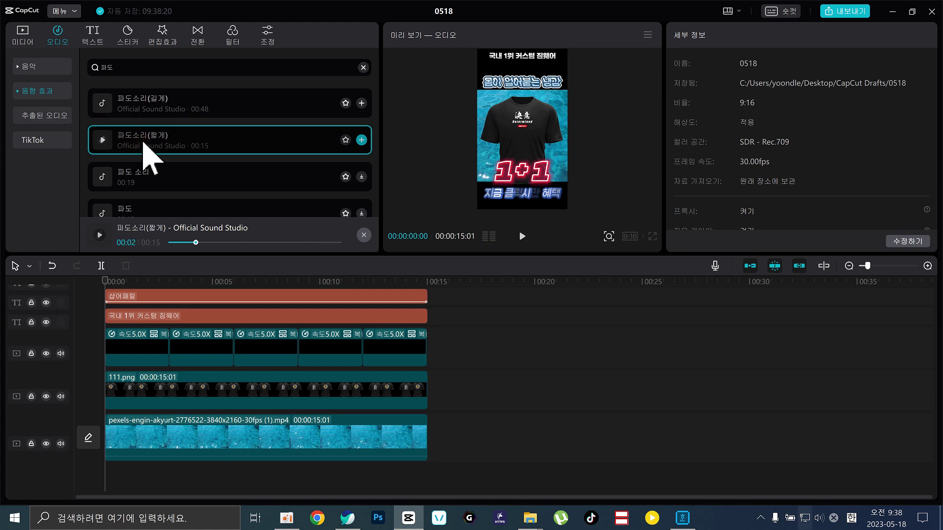
pyautogui.moveTo(143, 142)
pyautogui.mouseDown()
pyautogui.moveTo(154, 308)
pyautogui.moveTo(122, 488)
pyautogui.moveTo(103, 495)
pyautogui.moveTo(158, 143)
pyautogui.mouseUp()
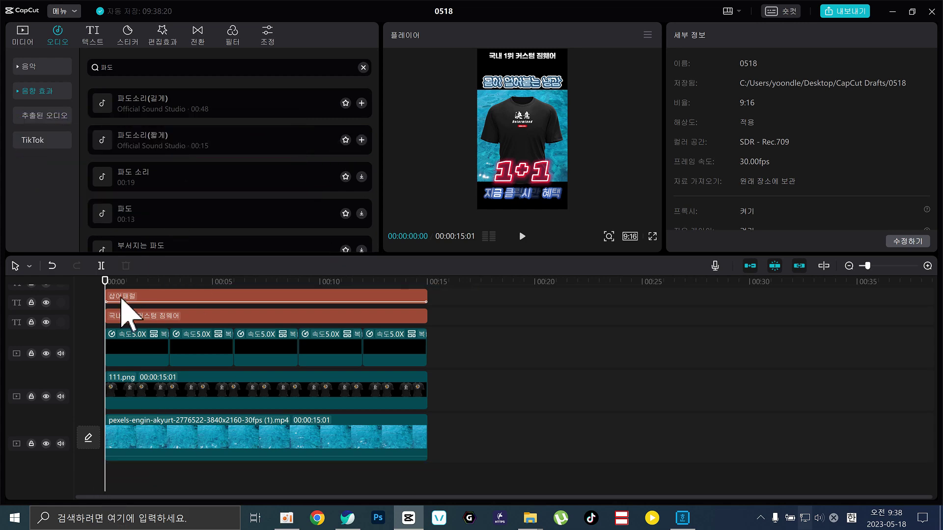
pyautogui.moveTo(109, 306); pyautogui.dragTo(155, 293)
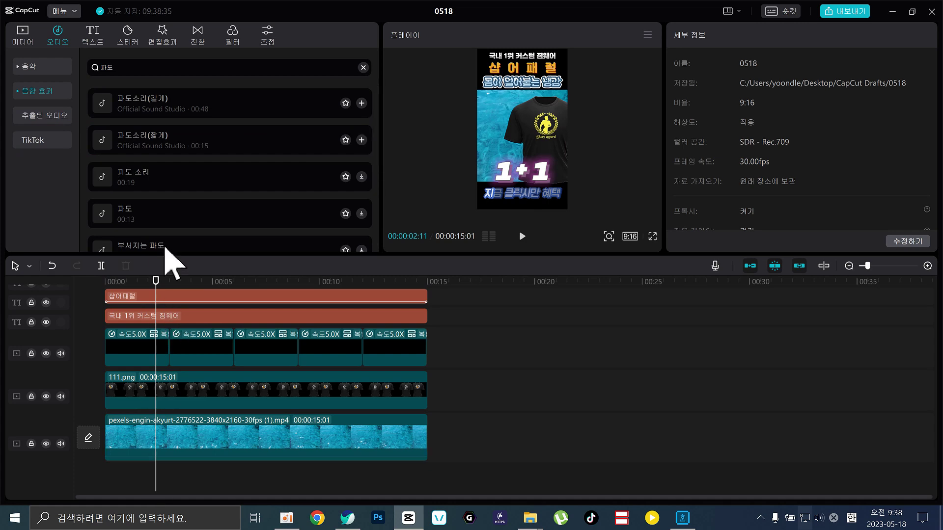
pyautogui.moveTo(158, 301); pyautogui.dragTo(16, 295)
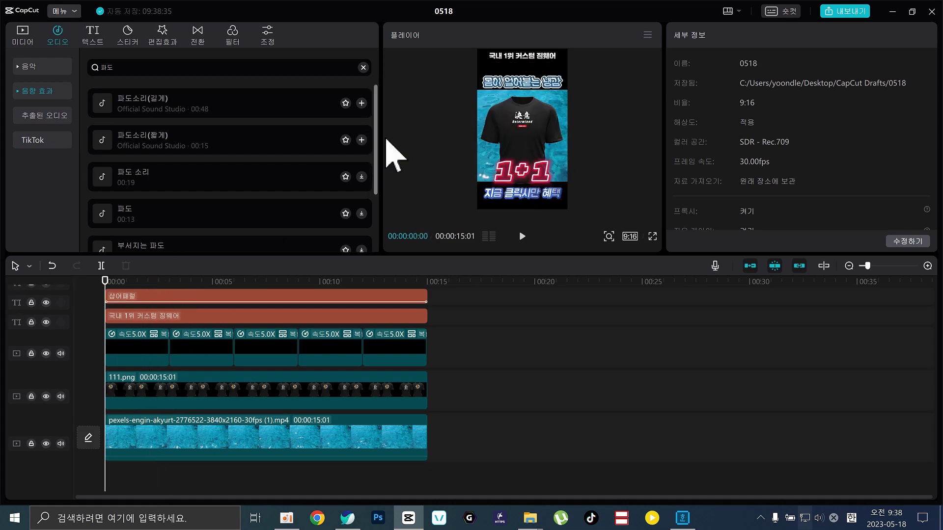
pyautogui.click(362, 140)
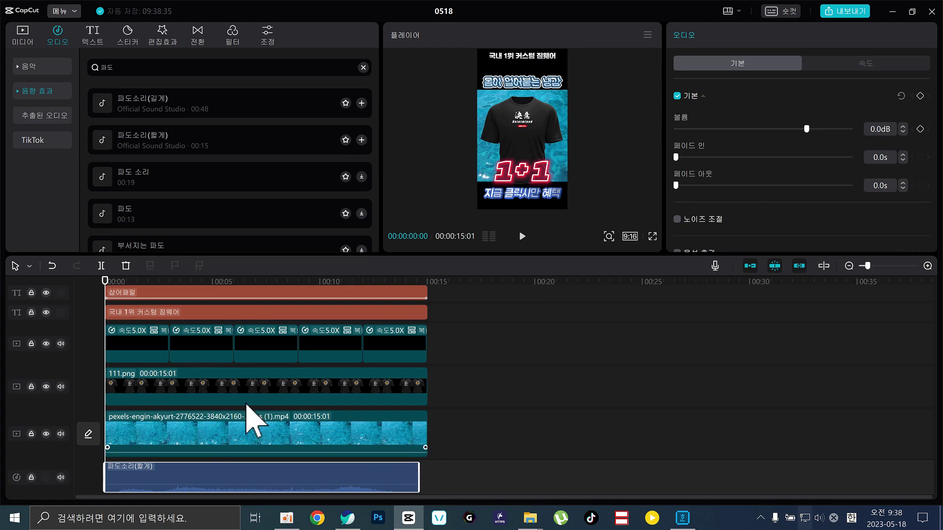
# Set the 파도소리(짧게) clip's volume to 3.7 dB and check the sound by playing the ad from the start.
pyautogui.press('space')
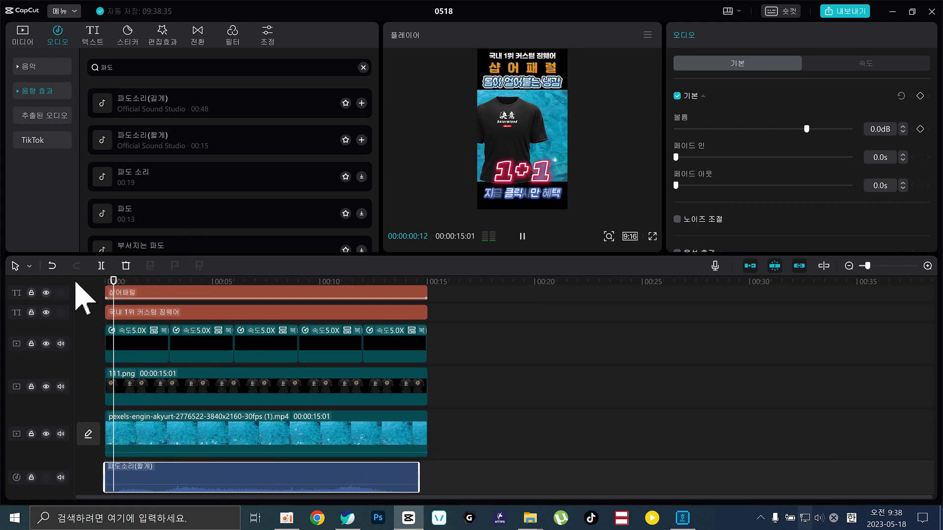
pyautogui.press('space')
pyautogui.click(288, 469)
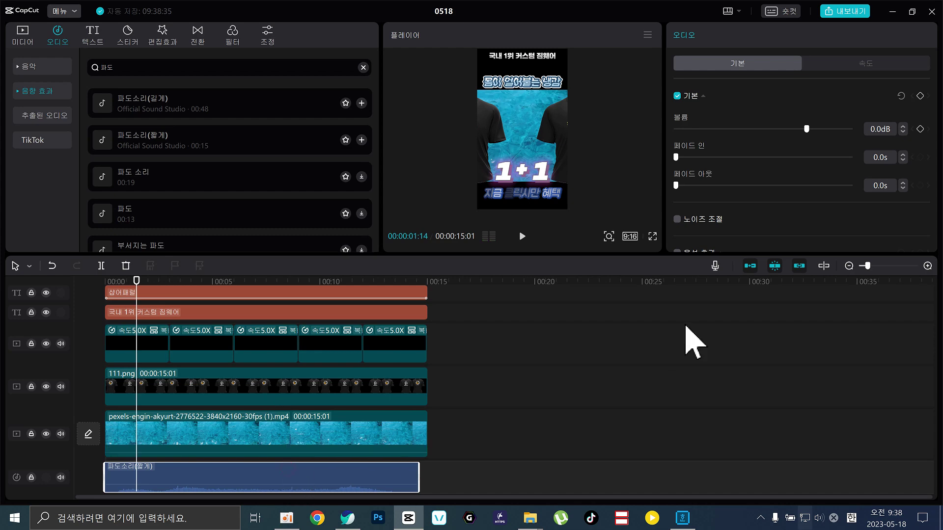
pyautogui.moveTo(810, 129); pyautogui.dragTo(817, 130)
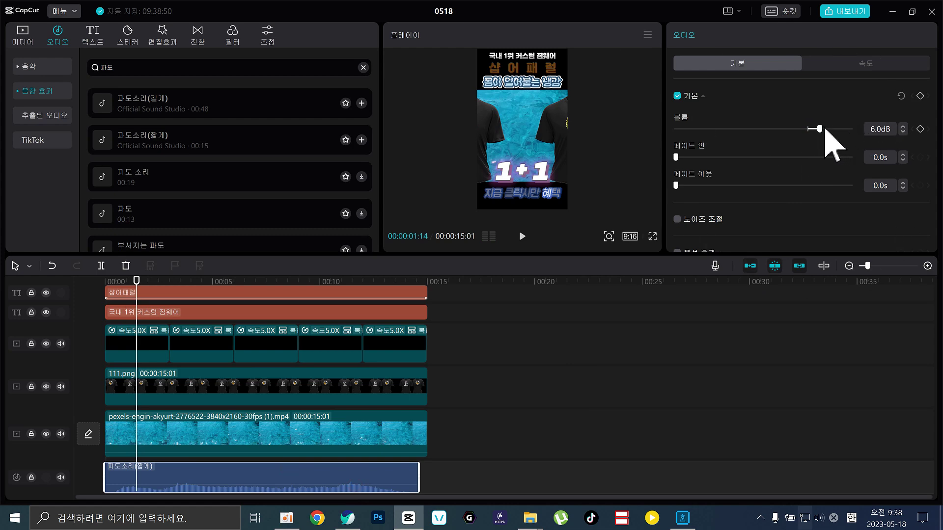
pyautogui.moveTo(826, 130); pyautogui.dragTo(817, 131)
pyautogui.moveTo(137, 281); pyautogui.dragTo(84, 294)
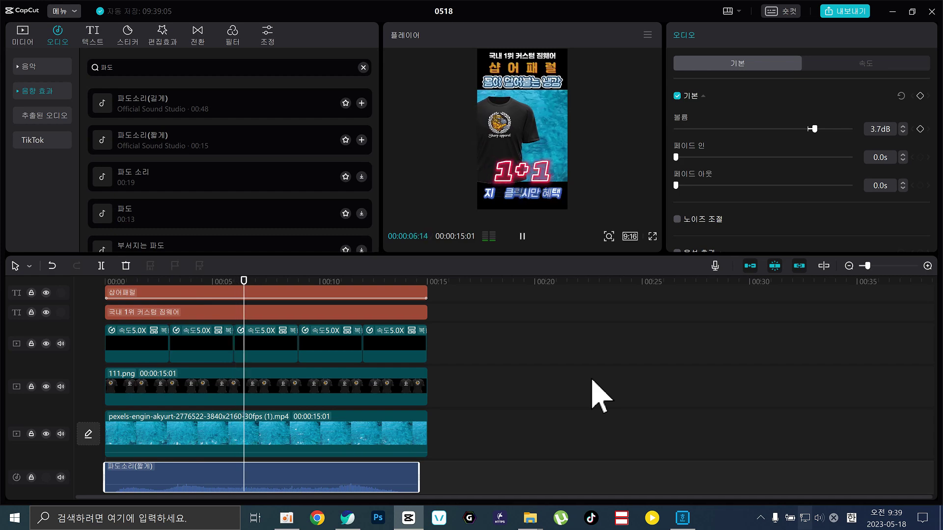
pyautogui.press('space')
pyautogui.press('Home')
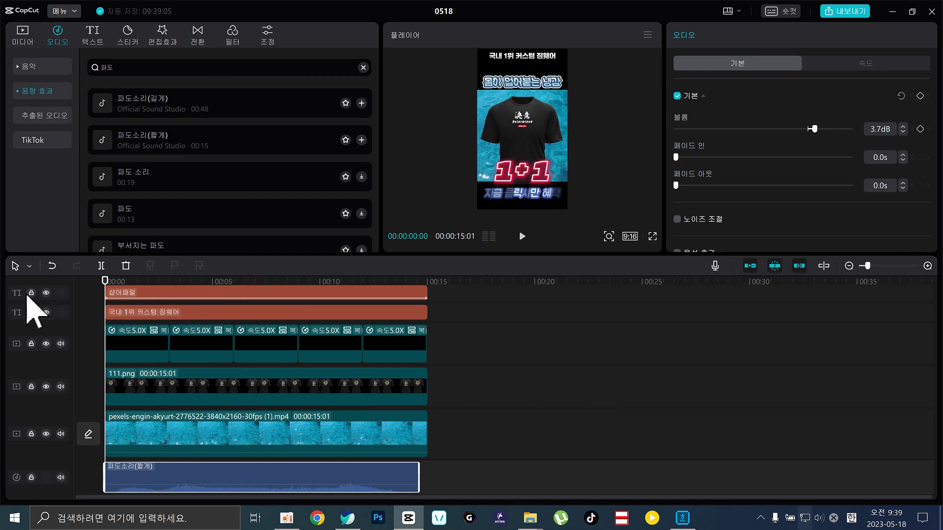
# Search the sound effects for "갈매기", add the 갈매기 sound at the start of the timeline, and play it.
pyautogui.click(134, 68)
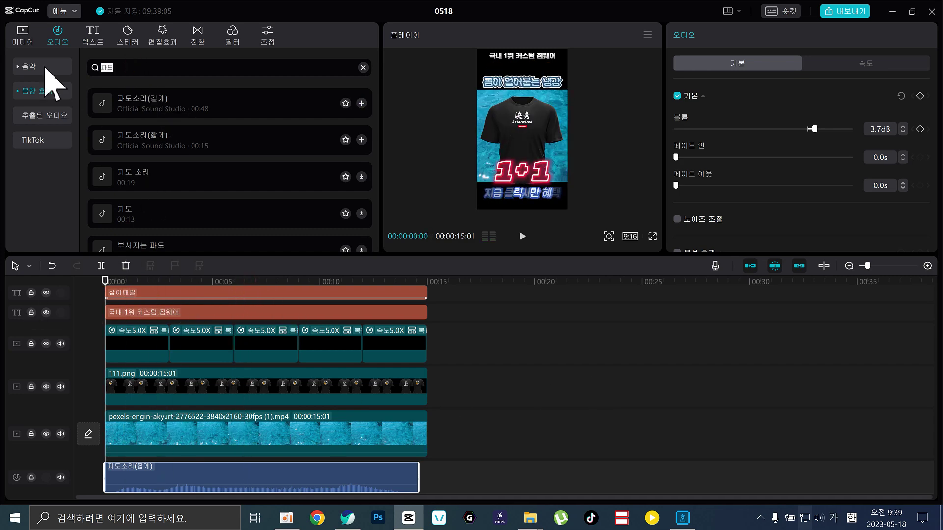
pyautogui.press('Return')
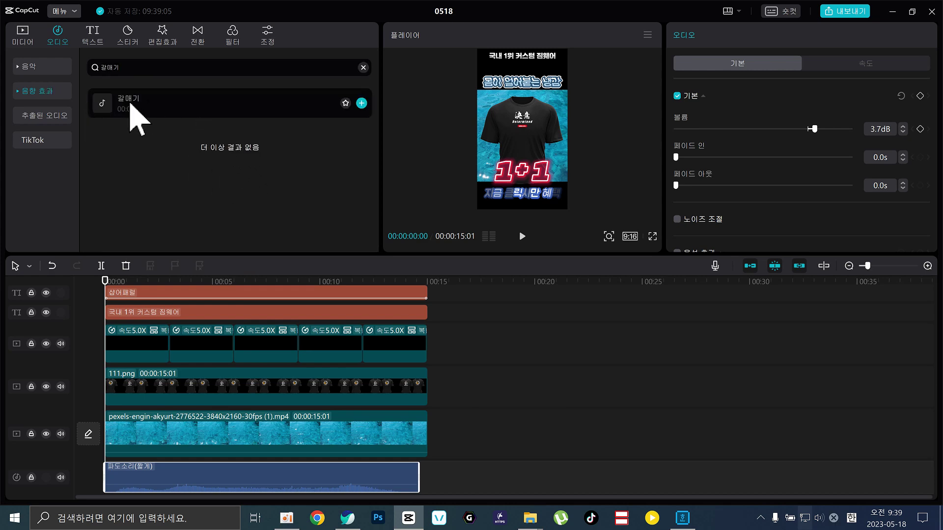
pyautogui.click(362, 103)
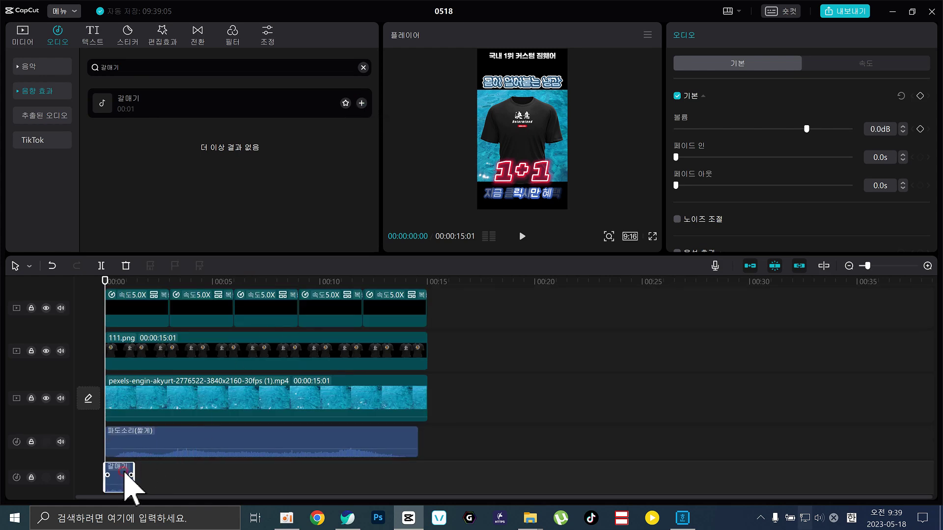
pyautogui.click(523, 237)
pyautogui.click(523, 237)
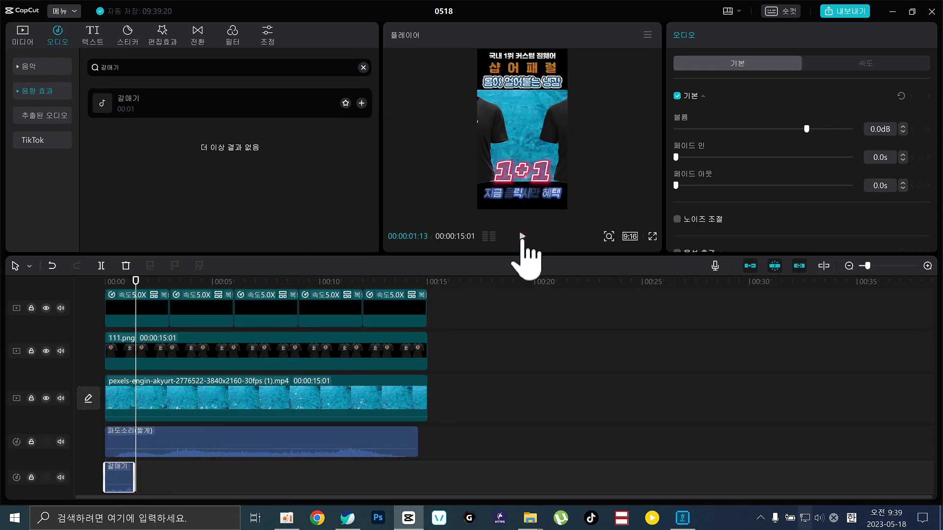
# Raise the computer's speaker volume to 25, replay the opening, and set the 갈매기 clip's volume to 15.0 dB.
pyautogui.click(820, 519)
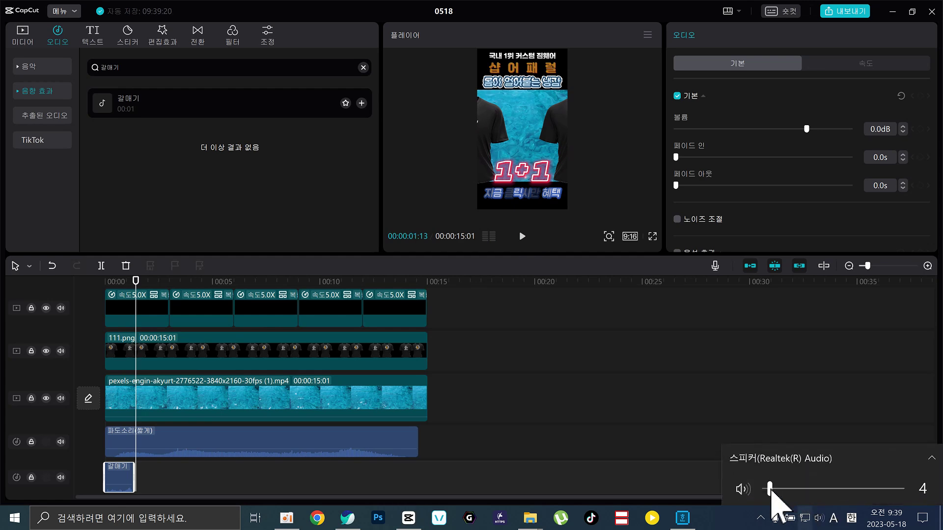
pyautogui.moveTo(769, 488); pyautogui.dragTo(799, 490)
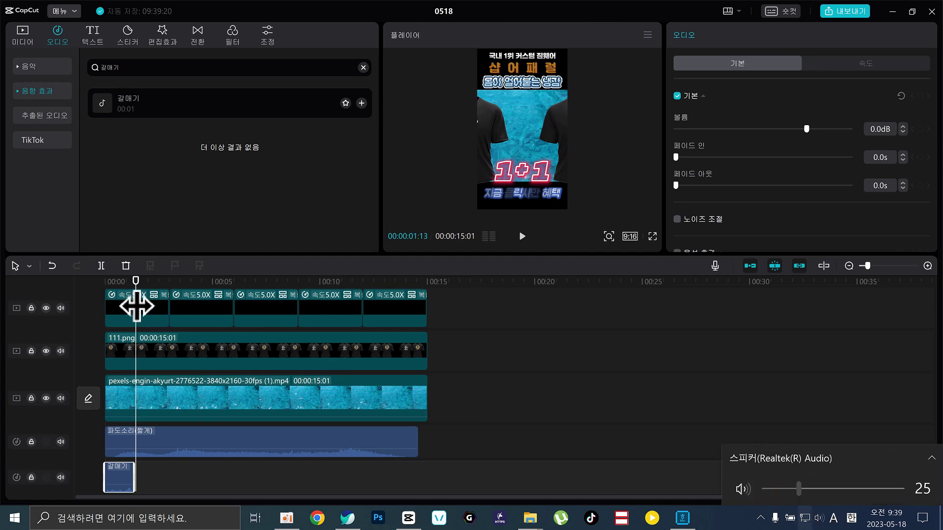
pyautogui.moveTo(137, 305); pyautogui.dragTo(63, 288)
pyautogui.click(523, 236)
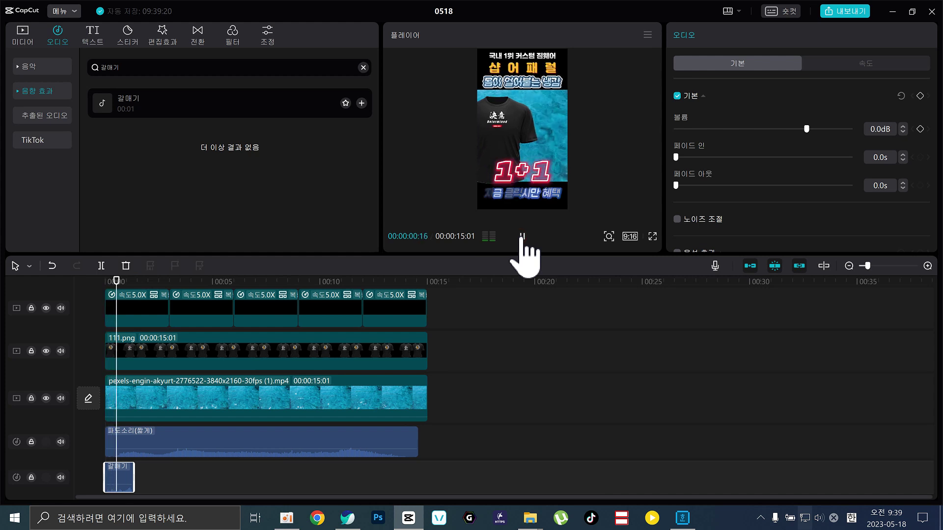
pyautogui.click(523, 237)
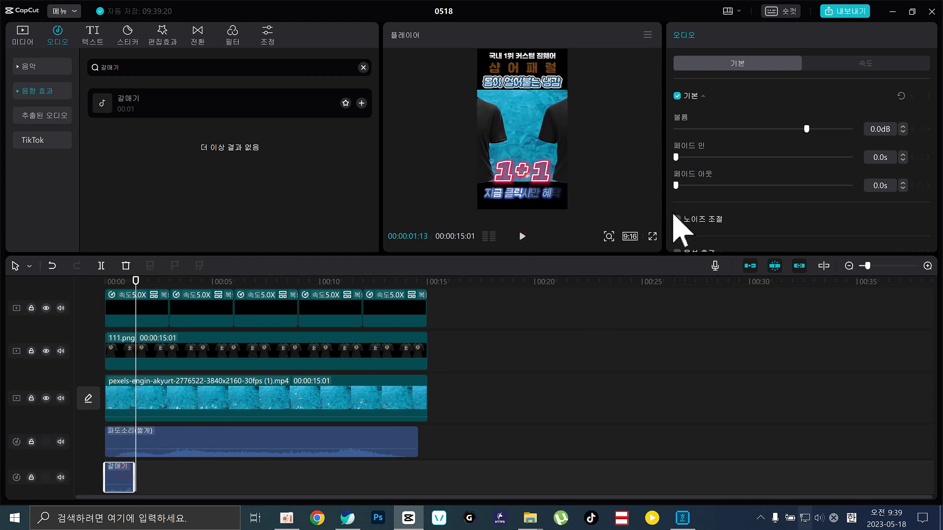
pyautogui.moveTo(808, 129); pyautogui.dragTo(839, 130)
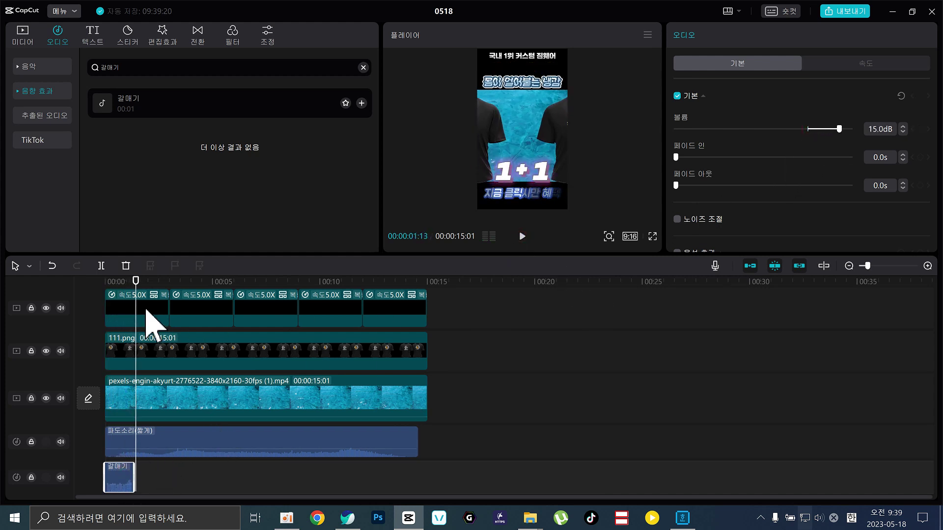
# Replay the opening of the ad from the start to check the 갈매기 sound.
pyautogui.moveTo(117, 282); pyautogui.dragTo(61, 289)
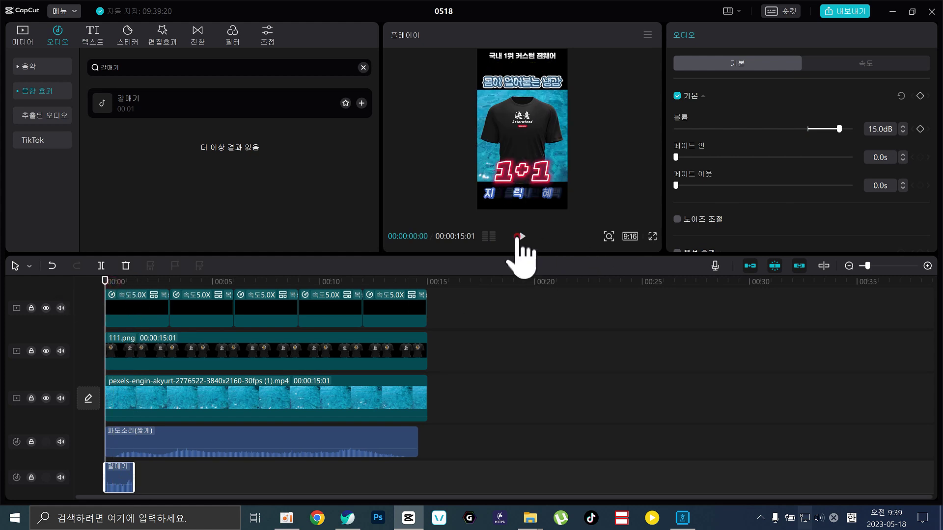
pyautogui.click(522, 237)
pyautogui.click(523, 237)
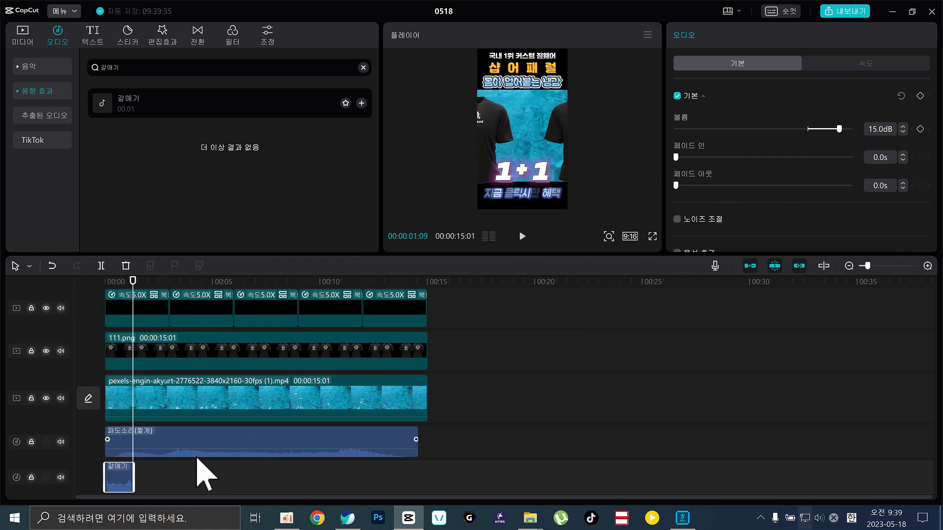
# Paste copies of the 갈매기 clip end to end until they run past the end of the video.
pyautogui.scroll(-1, 309, 474)
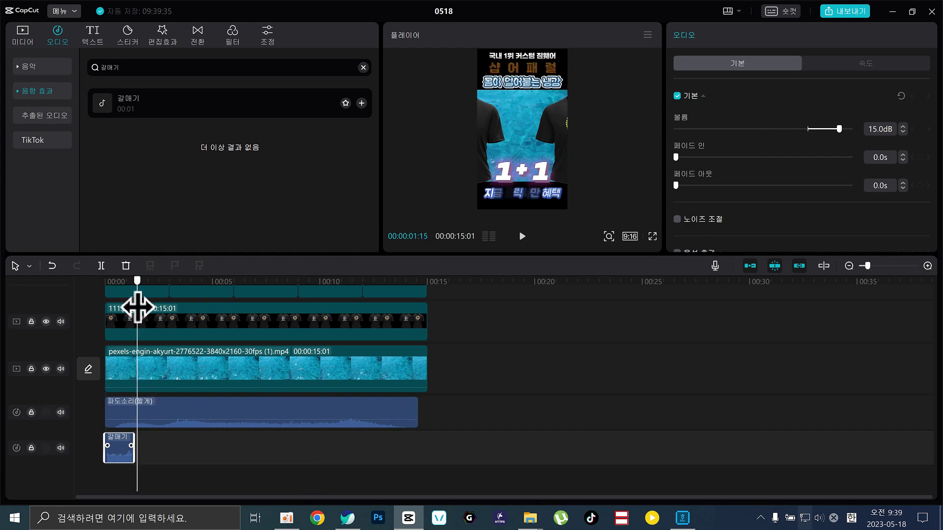
pyautogui.hotkey('ctrl', 'v')
pyautogui.moveTo(95, 467); pyautogui.dragTo(130, 467)
pyautogui.click(163, 301)
pyautogui.hotkey('ctrl', 'v')
pyautogui.click(245, 305)
pyautogui.click(219, 305)
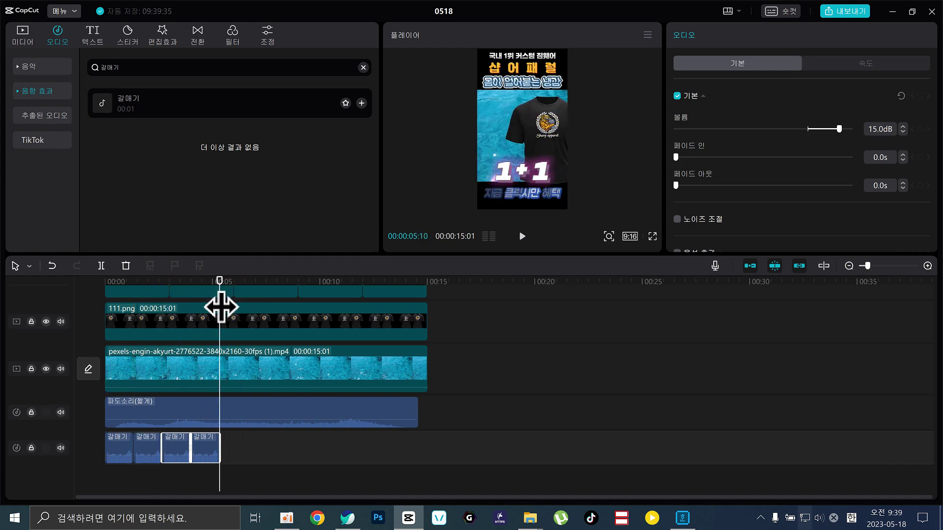
pyautogui.hotkey('ctrl', 'v')
pyautogui.moveTo(95, 467); pyautogui.dragTo(187, 432)
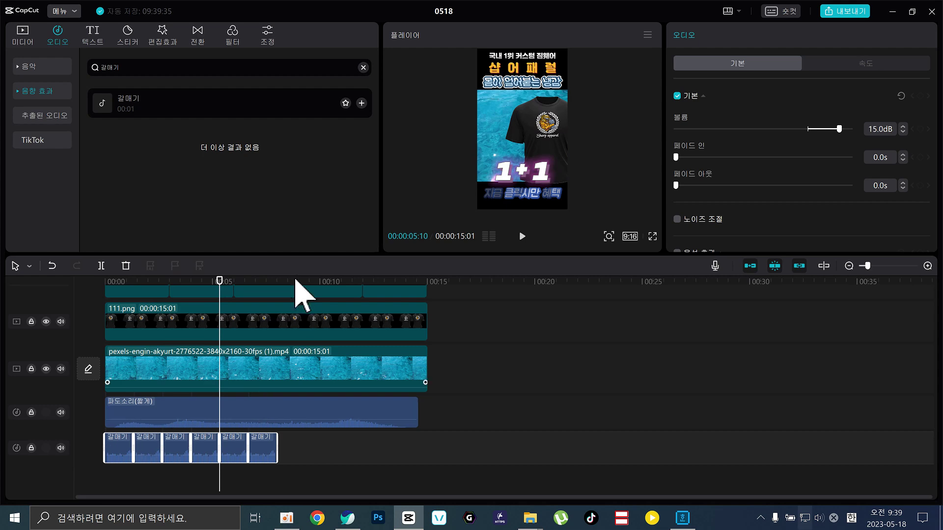
pyautogui.click(291, 307)
pyautogui.hotkey('ctrl', 'v')
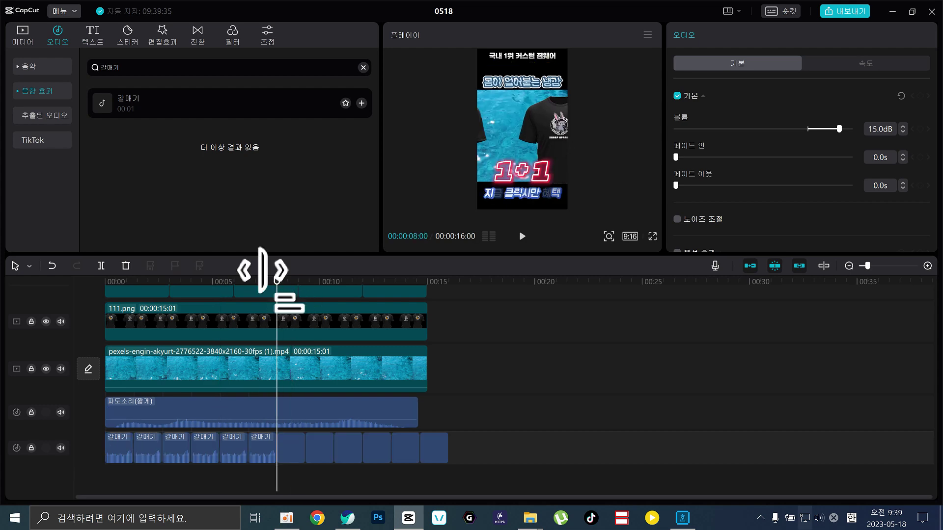
# Delete the last 갈매기 clip, which extends beyond the end of the video.
pyautogui.click(538, 417)
pyautogui.click(444, 461)
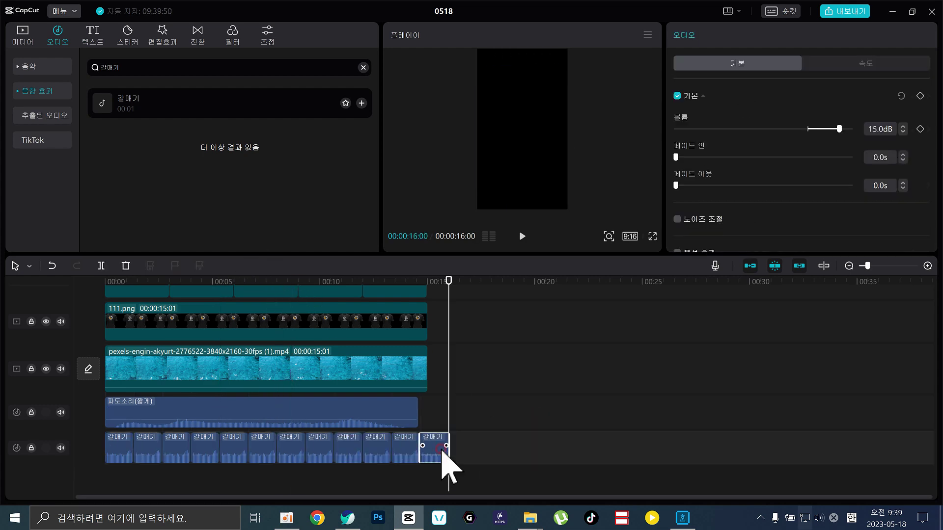
pyautogui.press('Delete')
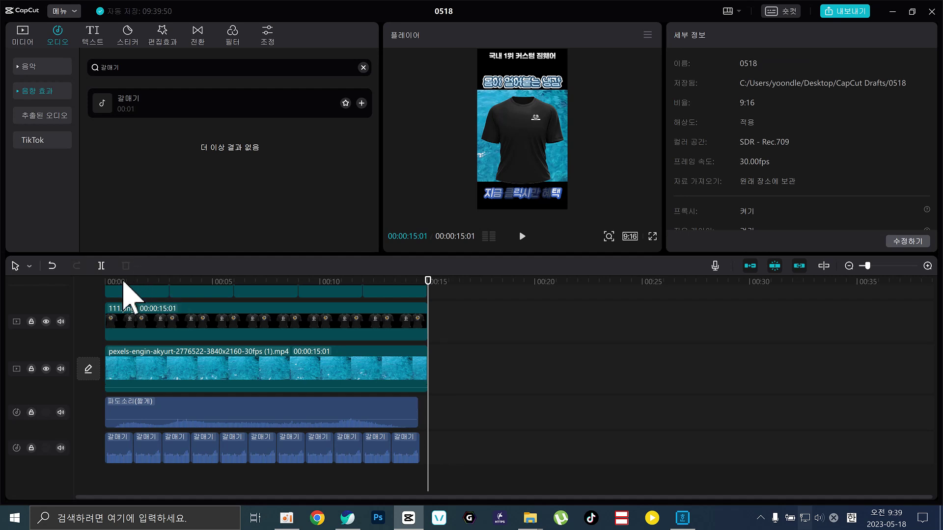
# Play the ad from the start to check the repeated seagull sound together with the waves.
pyautogui.moveTo(122, 281); pyautogui.dragTo(23, 284)
pyautogui.press('space')
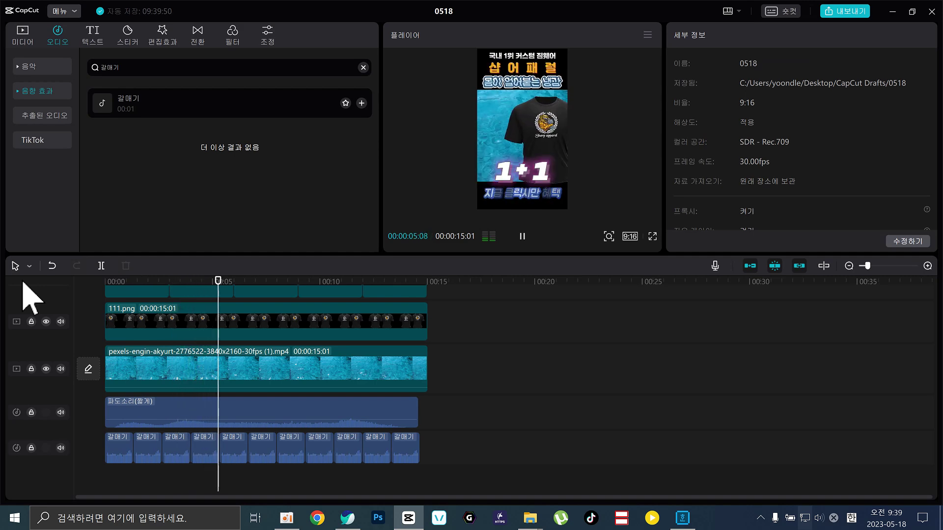
pyautogui.press('space')
# Set the volume of all 갈매기 clips to 9.0 dB and play a short part to check it.
pyautogui.moveTo(466, 448); pyautogui.dragTo(80, 471)
pyautogui.click(830, 129)
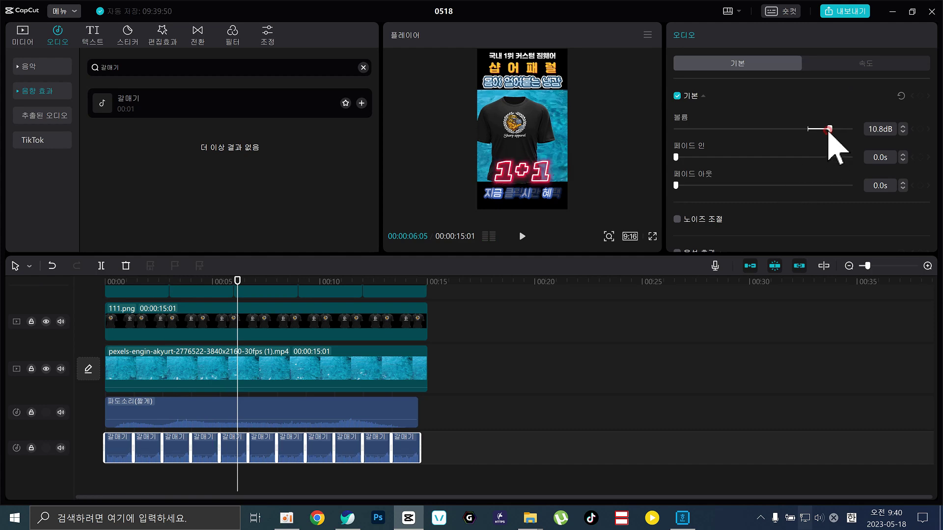
pyautogui.moveTo(828, 129); pyautogui.dragTo(826, 129)
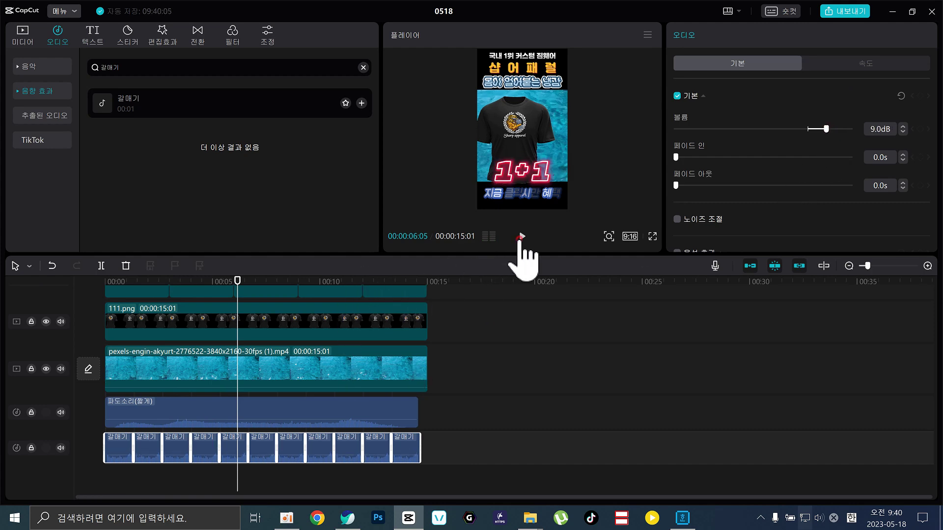
pyautogui.click(522, 237)
pyautogui.click(522, 236)
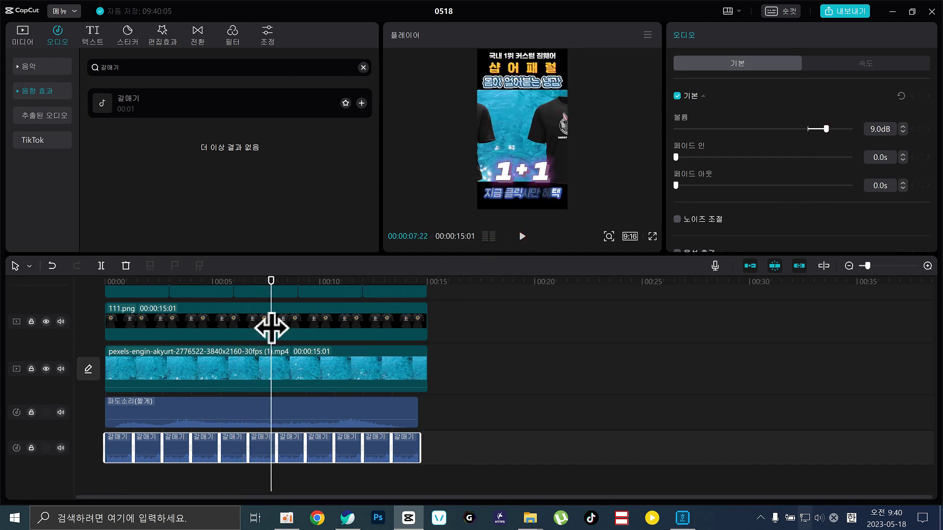
# Review about the first five seconds of the ad from the start of the timeline.
pyautogui.press('Home')
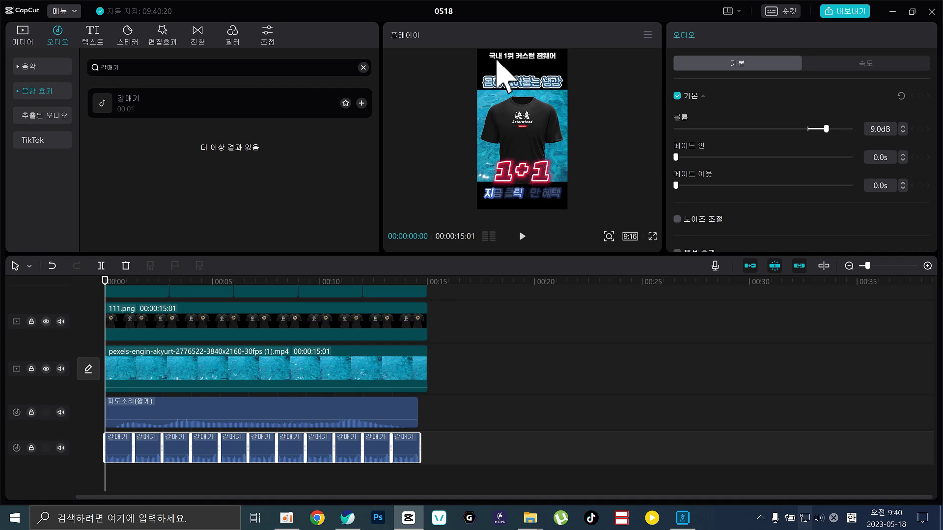
pyautogui.moveTo(126, 292); pyautogui.dragTo(162, 280)
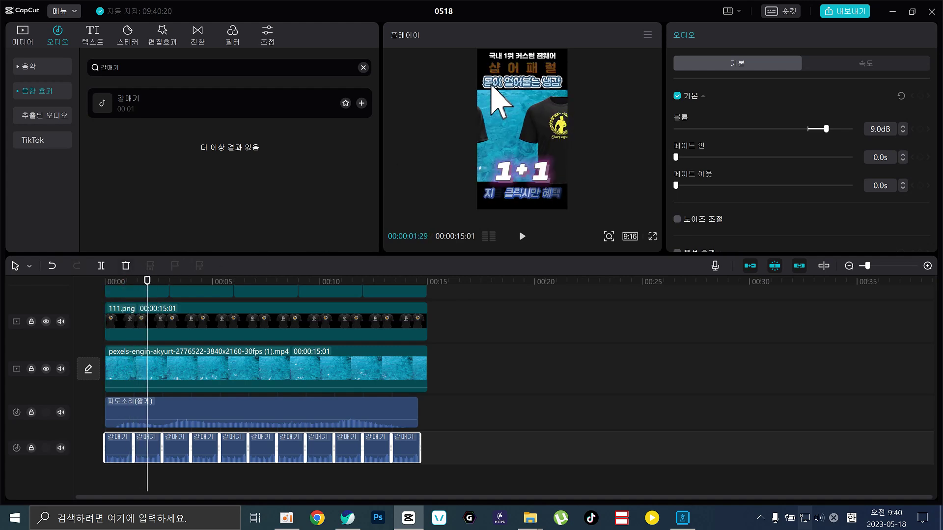
pyautogui.moveTo(201, 301)
pyautogui.mouseDown()
pyautogui.moveTo(263, 303)
pyautogui.moveTo(208, 301)
pyautogui.mouseUp()
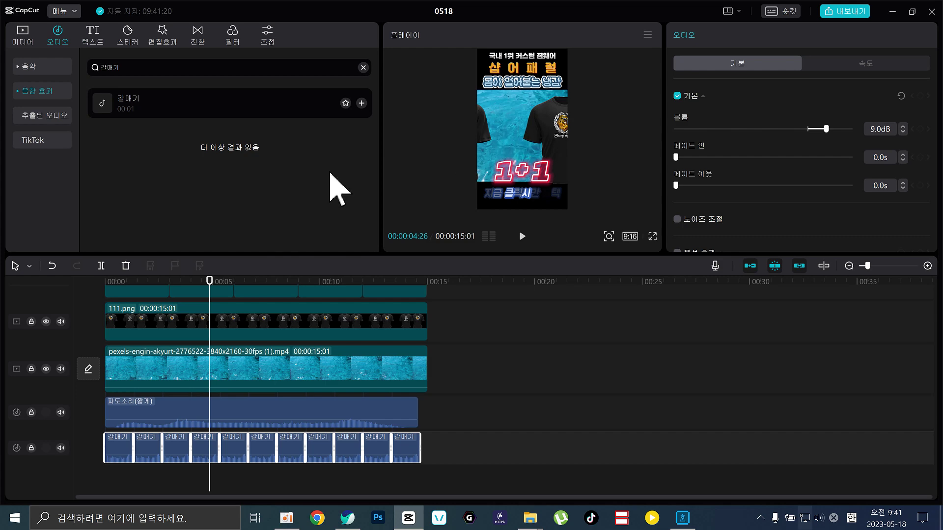
# Record a voice-over of about 11 seconds from the start of the timeline with the recording volume at 138, and close the recorder.
pyautogui.moveTo(198, 277); pyautogui.dragTo(58, 281)
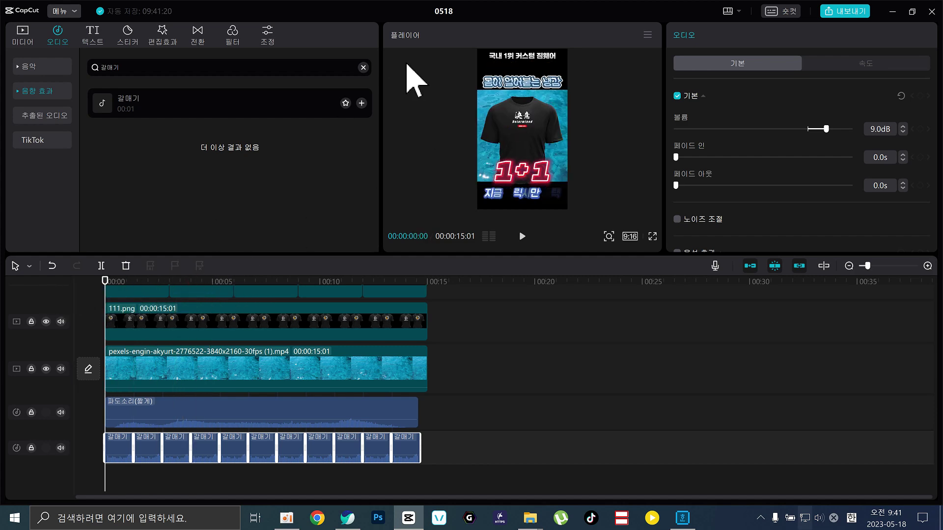
pyautogui.click(717, 268)
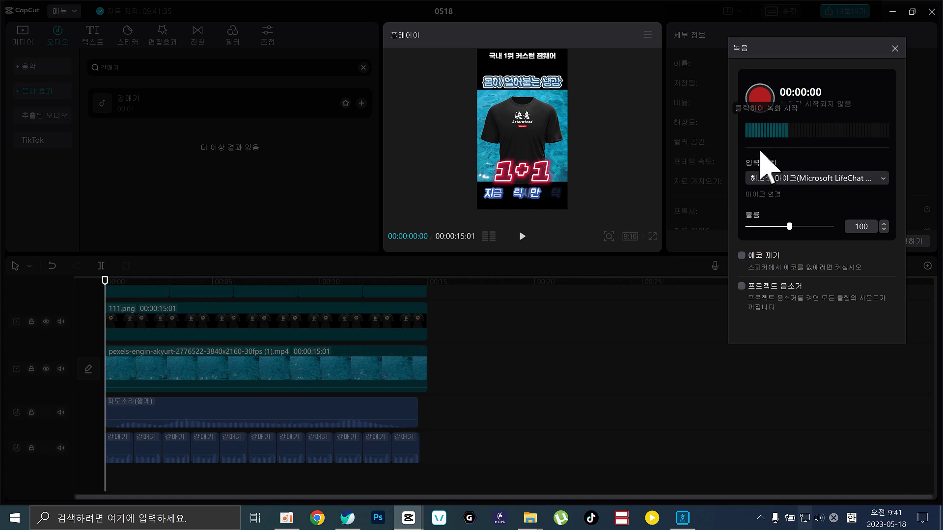
pyautogui.moveTo(795, 228); pyautogui.dragTo(807, 229)
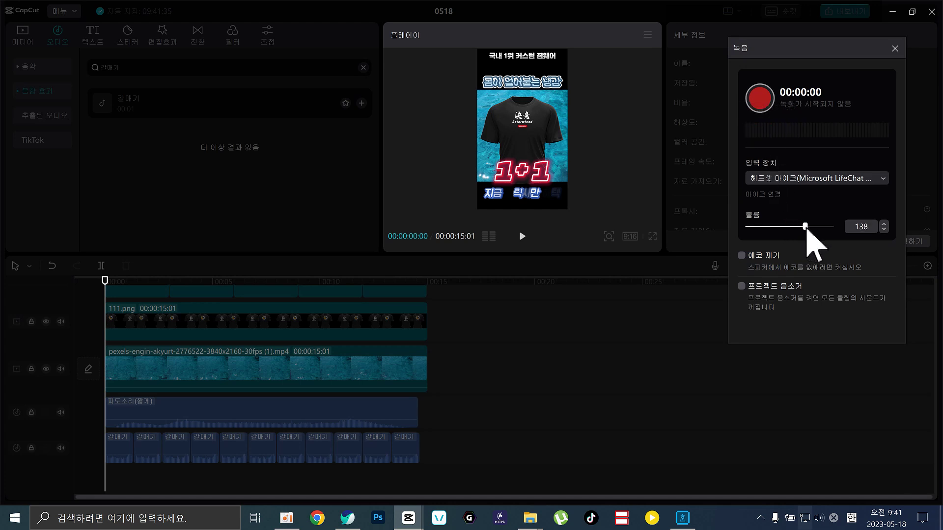
pyautogui.click(761, 99)
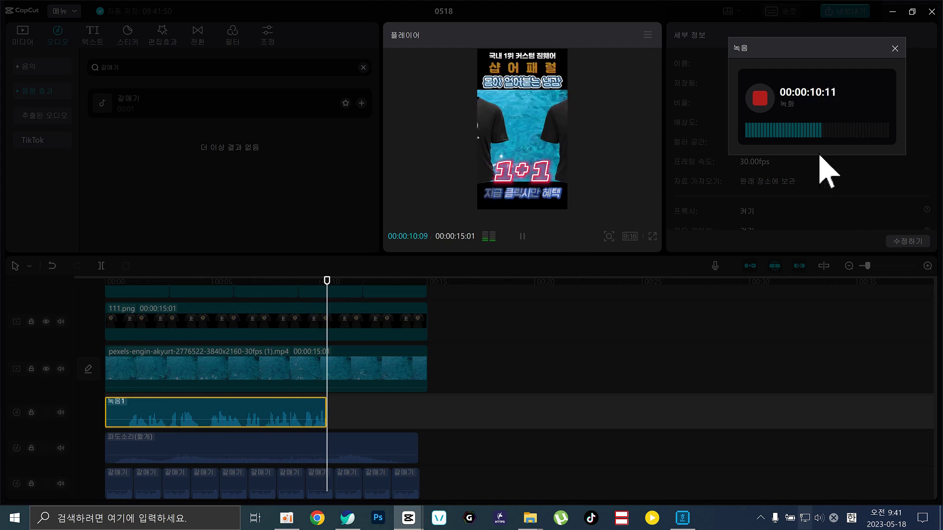
pyautogui.click(762, 98)
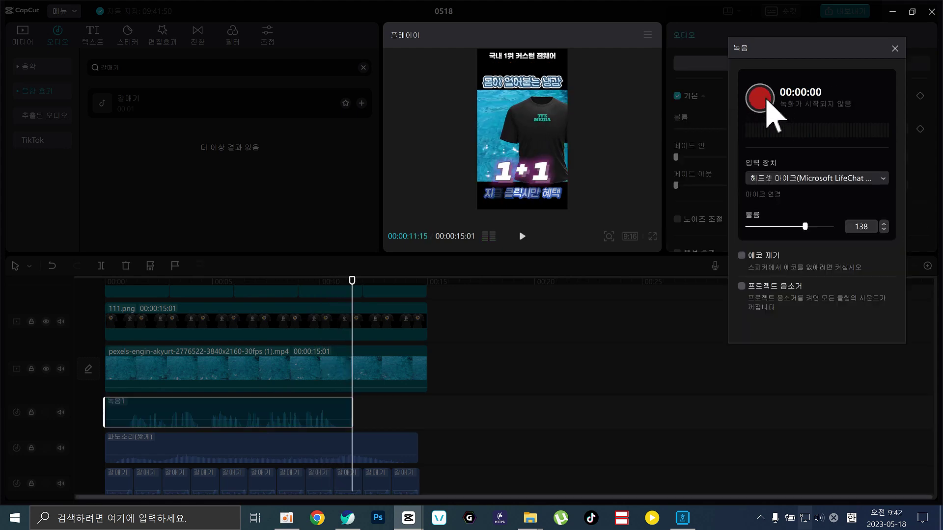
pyautogui.click(895, 49)
# Play the ad from the start to listen to the recorded voice-over over the sound effects.
pyautogui.click(140, 282)
pyautogui.moveTo(141, 284); pyautogui.dragTo(66, 290)
pyautogui.press('space')
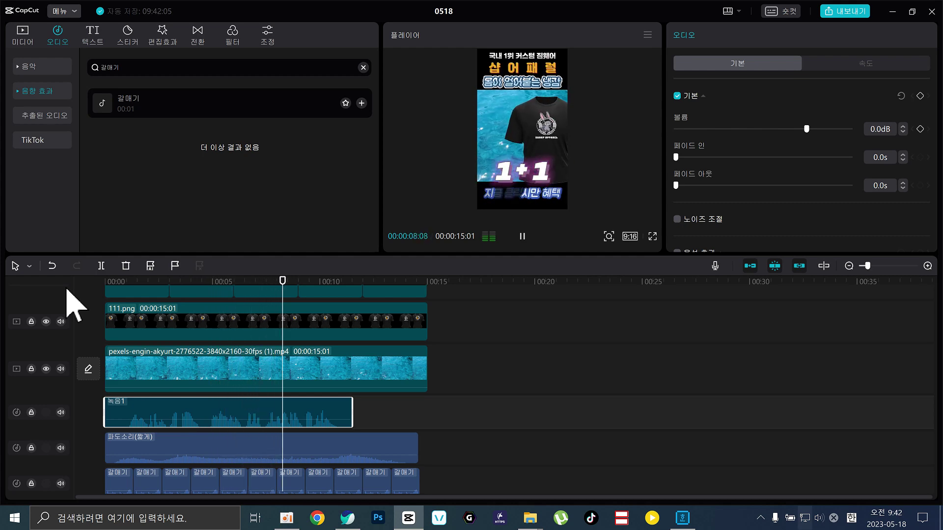
pyautogui.press('space')
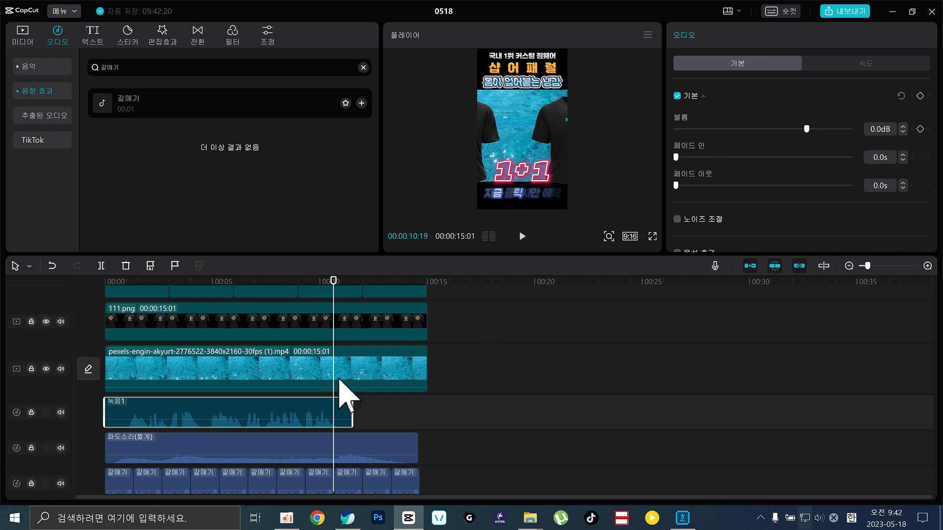
# Enable the voice effect (음성 효과) on the 녹음1 clip and choose 마이크 독차지.
pyautogui.scroll(-2, 768, 182)
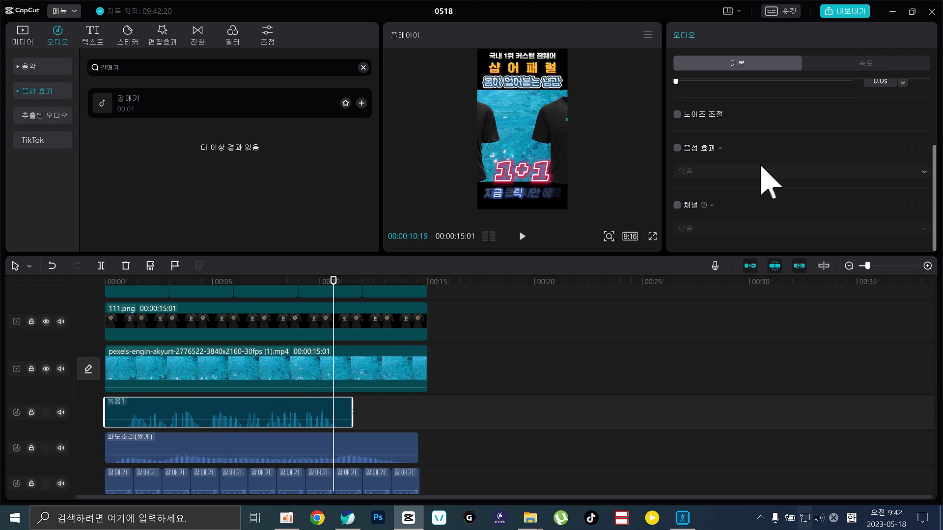
pyautogui.click(676, 148)
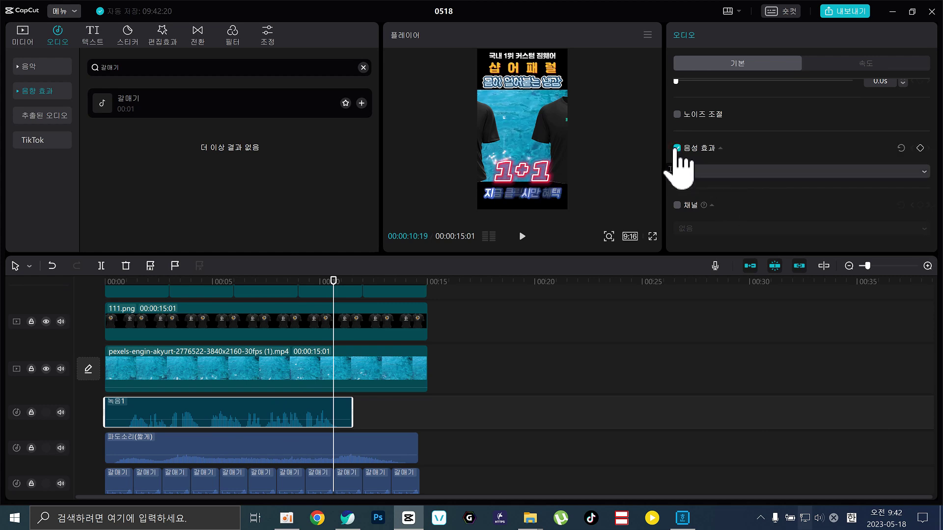
pyautogui.click(733, 176)
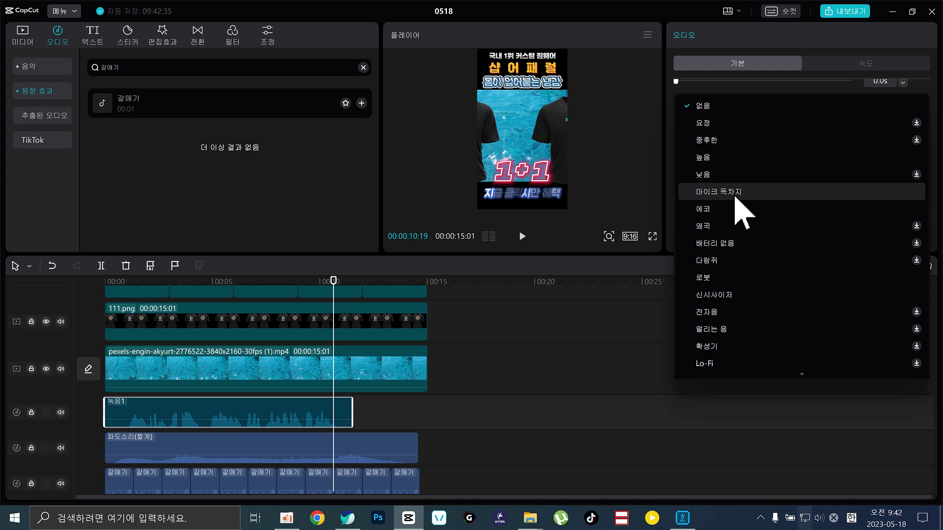
pyautogui.click(735, 196)
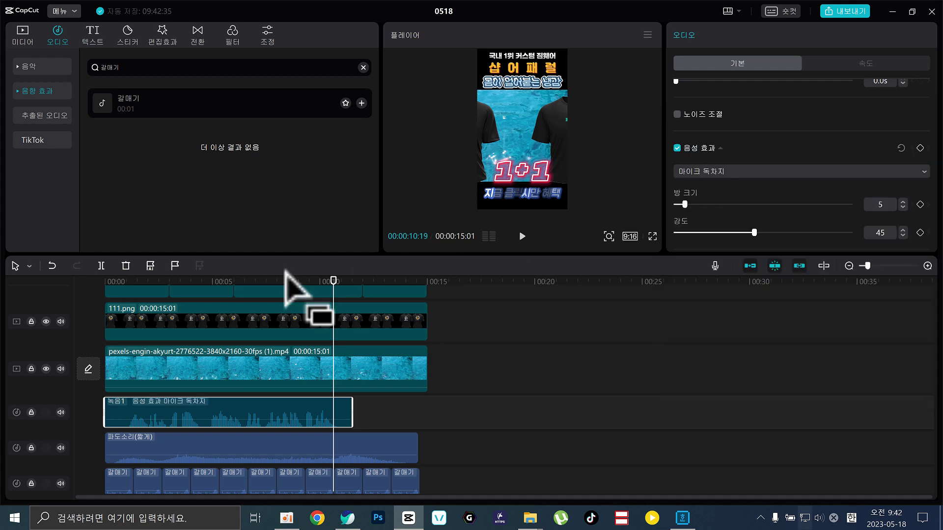
# Mute the 파도소리(짧게) and 갈매기 tracks and play the opening to hear the voice-over alone.
pyautogui.click(134, 282)
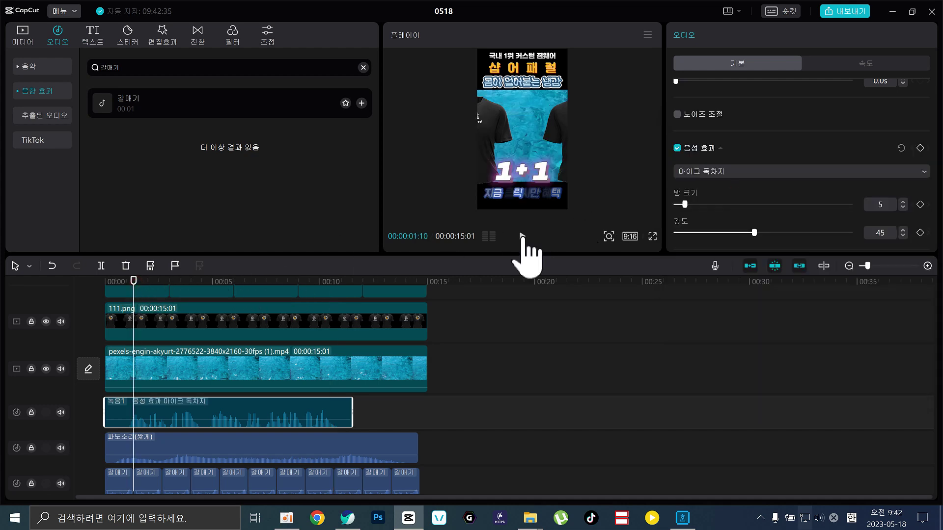
pyautogui.click(61, 448)
pyautogui.click(61, 483)
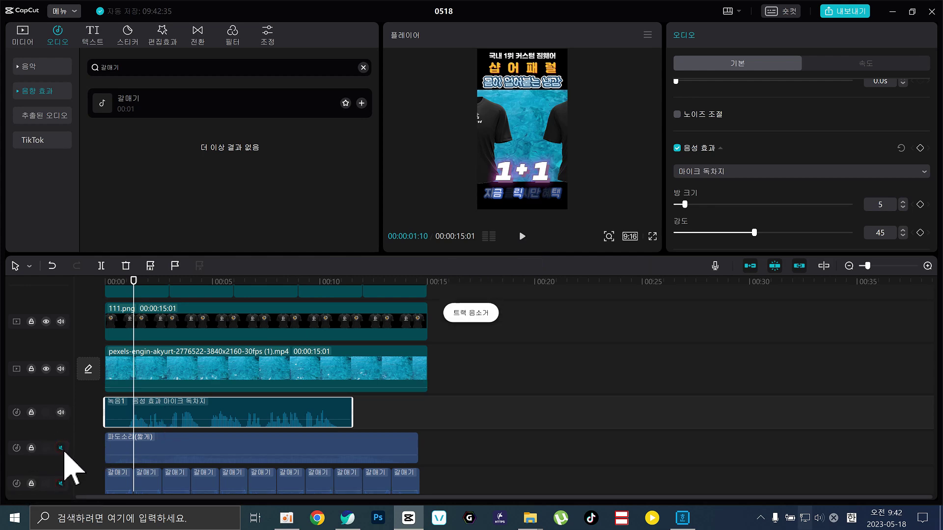
pyautogui.click(120, 282)
pyautogui.click(522, 236)
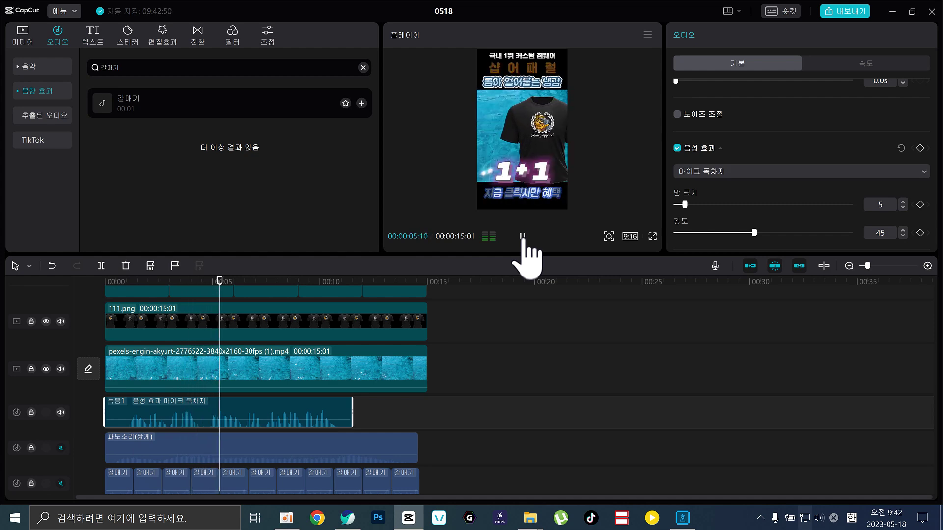
pyautogui.click(522, 237)
# Switch the voice-over's effect to 에코, listen to it, and set its 수량 to 11.
pyautogui.click(742, 171)
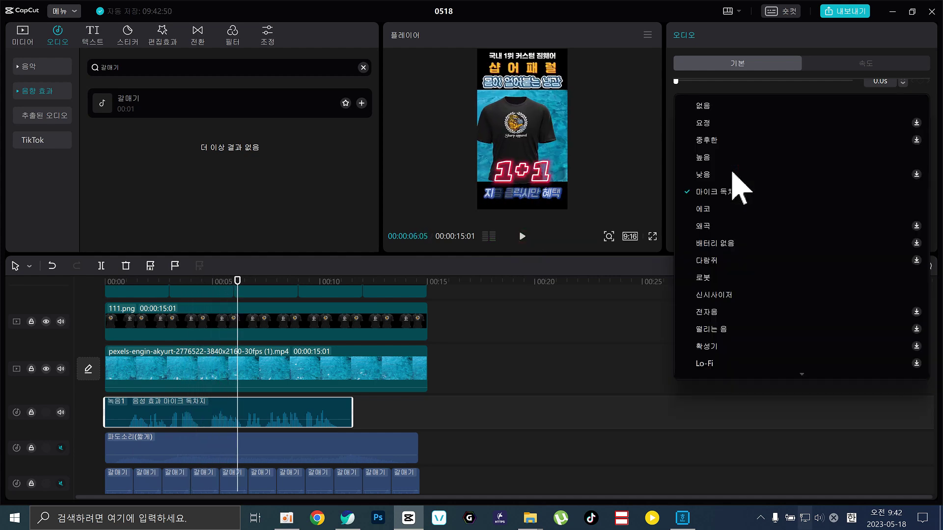
pyautogui.click(725, 209)
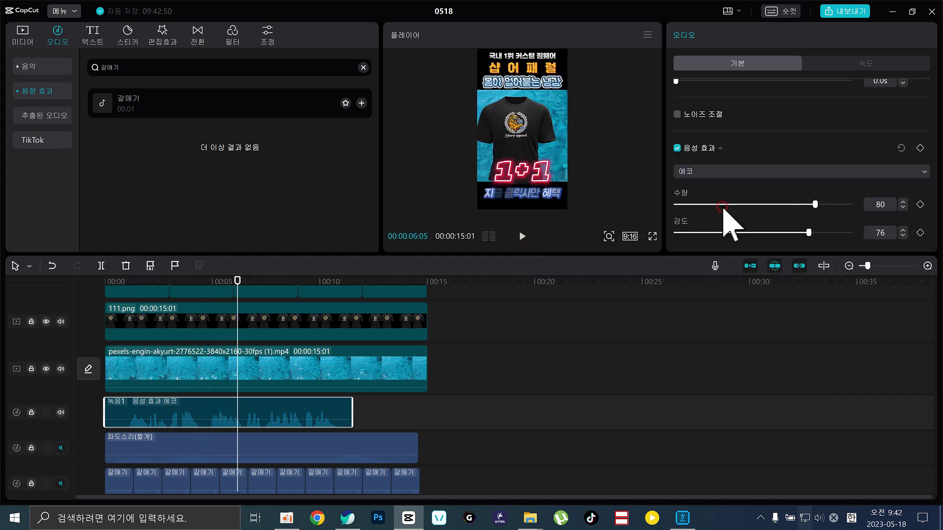
pyautogui.click(202, 286)
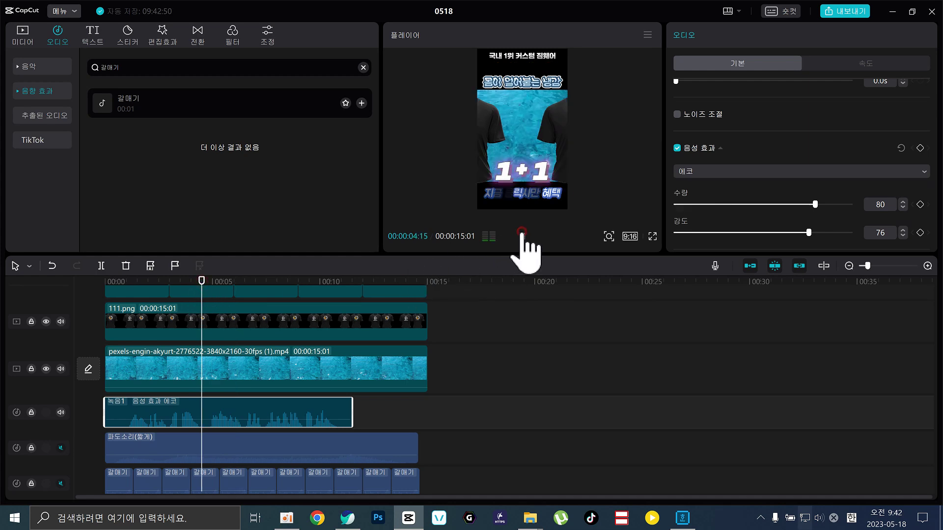
pyautogui.click(522, 236)
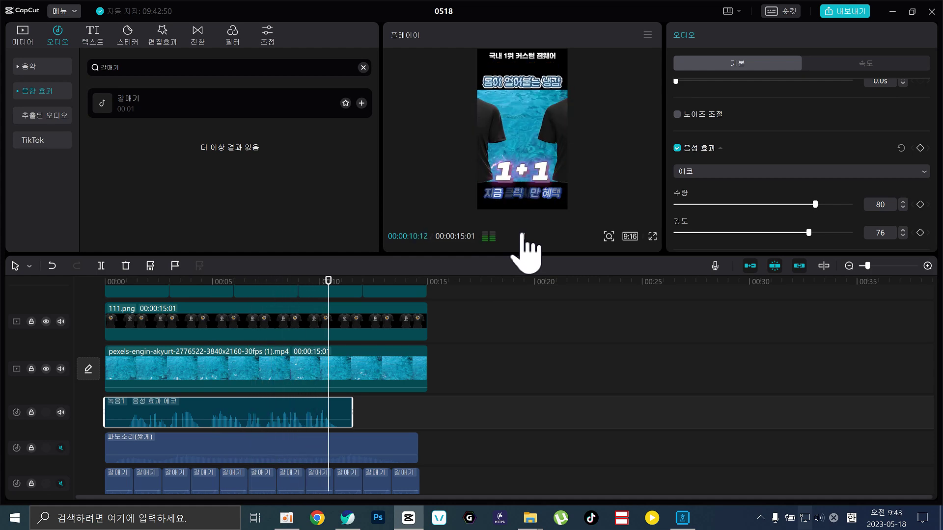
pyautogui.click(522, 236)
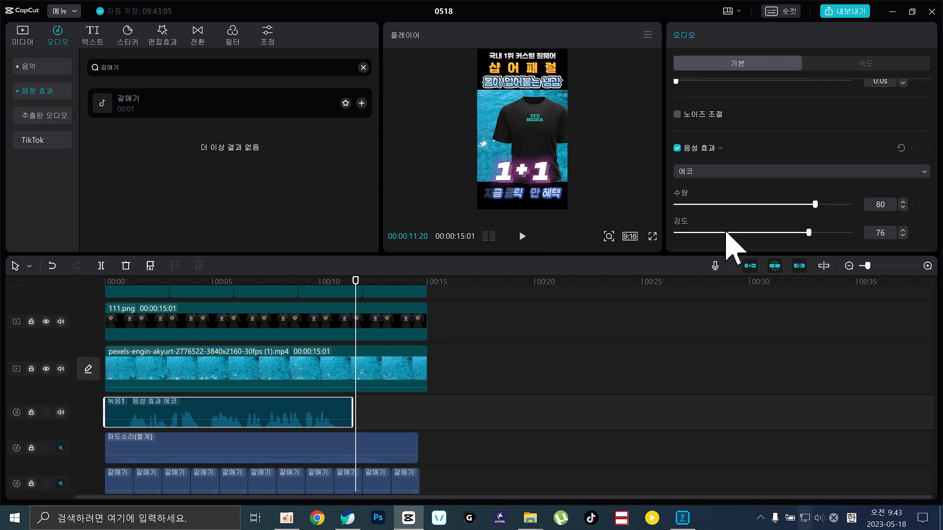
pyautogui.moveTo(710, 206); pyautogui.dragTo(695, 205)
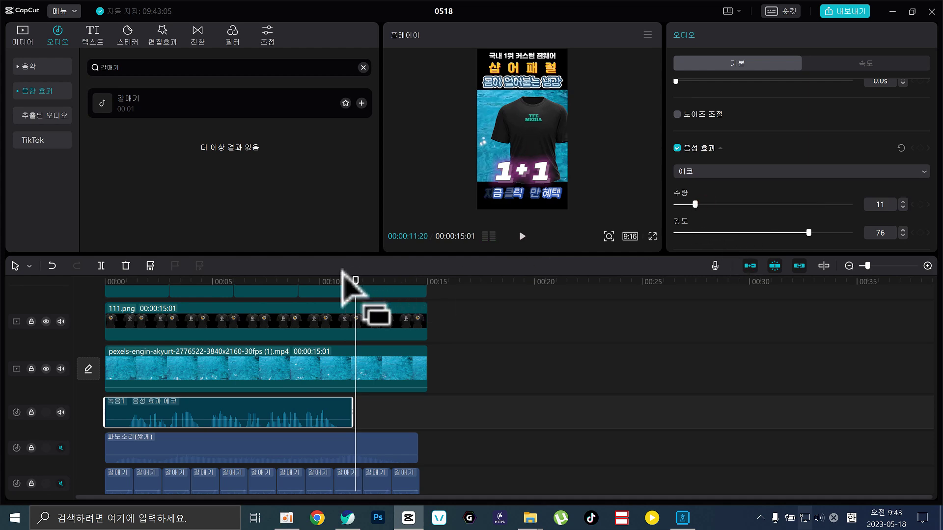
# Play the ad from about 5 seconds in to hear the 에코 effect on the voice-over.
pyautogui.click(219, 283)
pyautogui.click(522, 236)
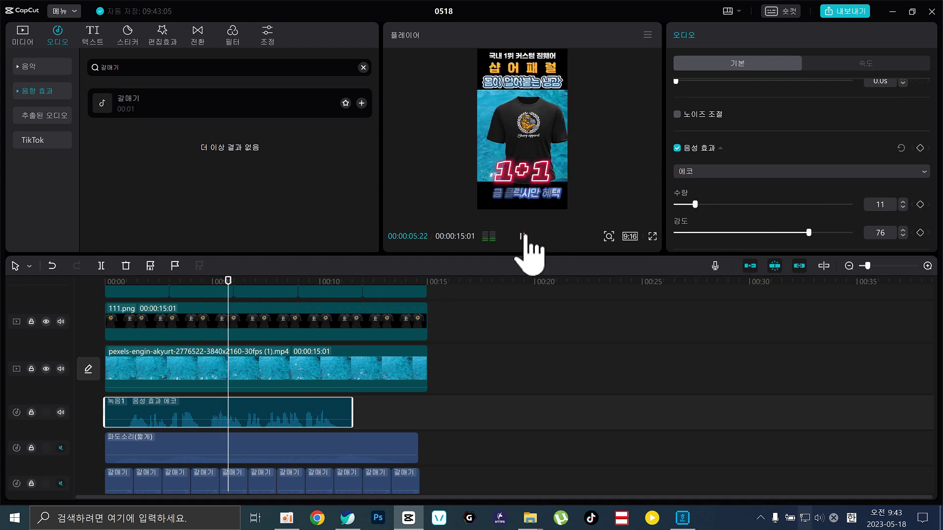
pyautogui.click(522, 237)
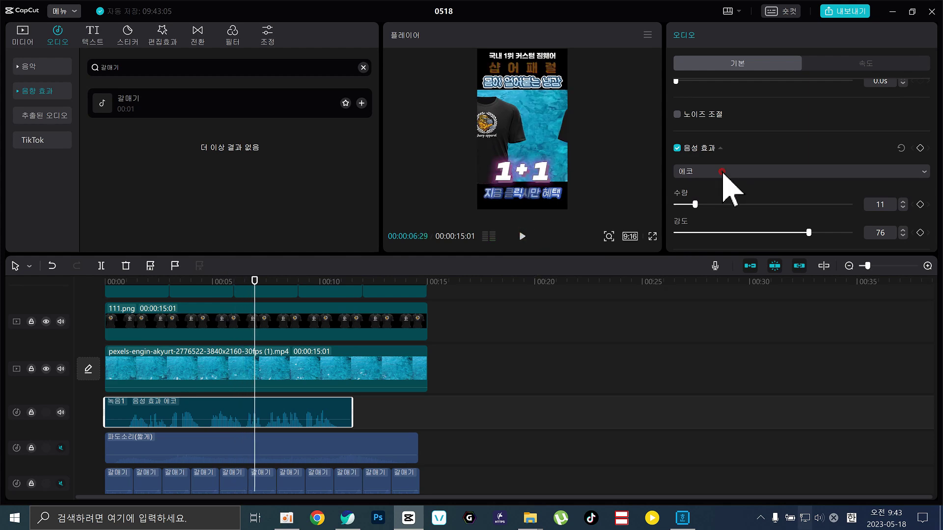
# Try the 신시사이저 voice effect on the 녹음1 clip and listen to it from about the 6-second mark.
pyautogui.click(722, 172)
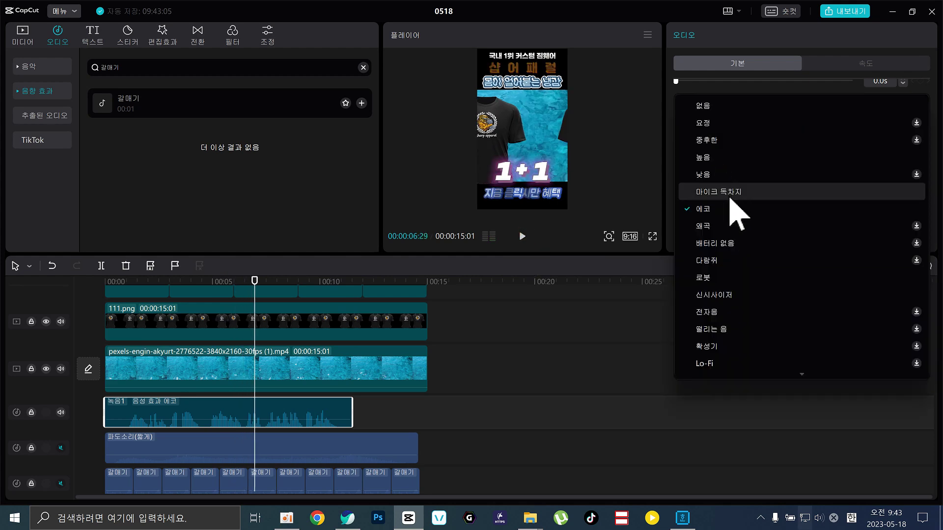
pyautogui.click(732, 297)
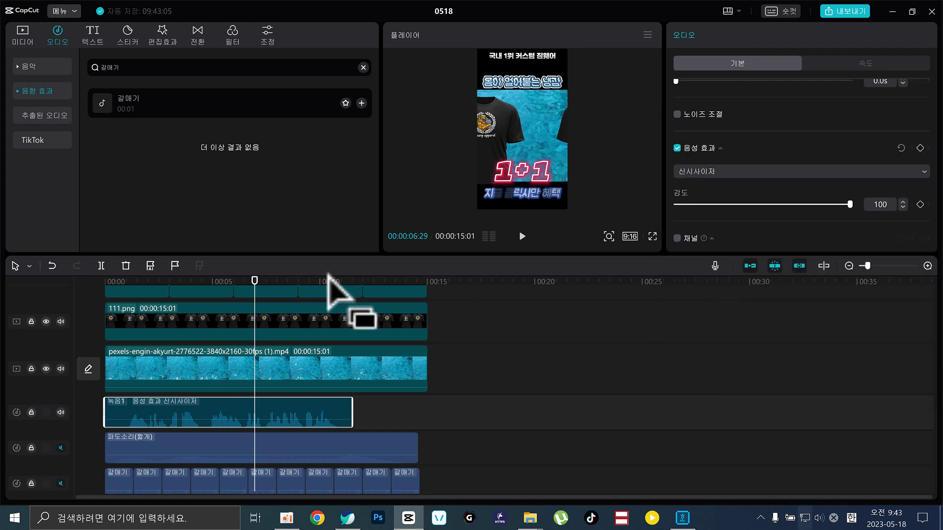
pyautogui.click(229, 282)
pyautogui.click(523, 238)
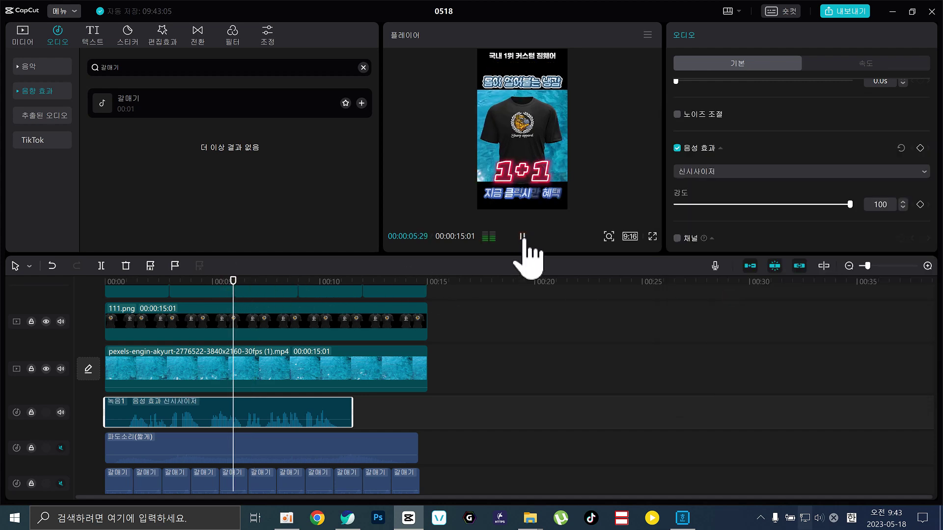
# Set the 녹음1 clip's voice effect to 마이크 독차지, raise its volume to 8.1 dB and listen to the opening.
pyautogui.click(742, 169)
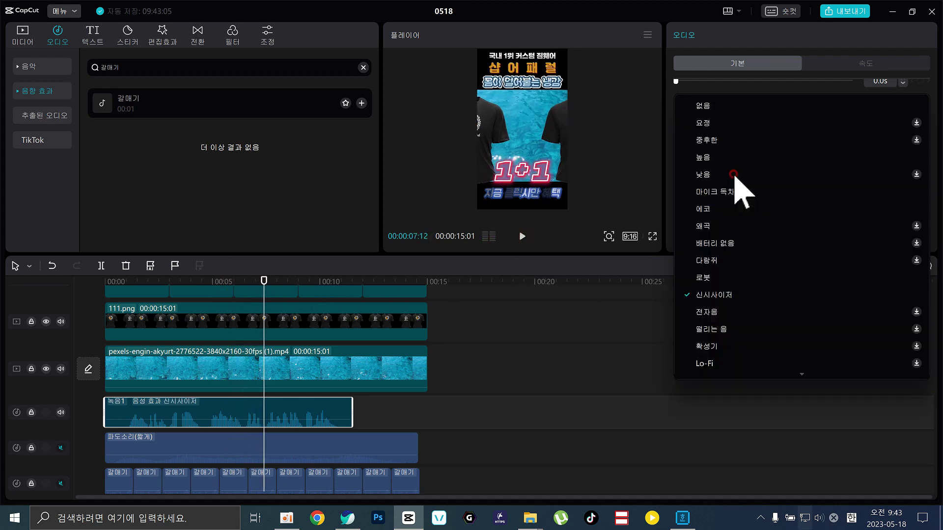
pyautogui.click(742, 193)
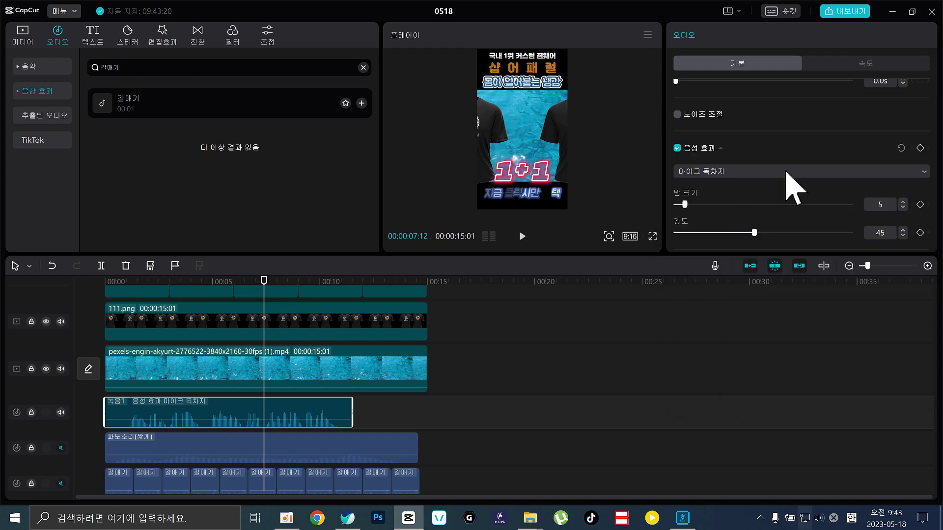
pyautogui.scroll(3, 851, 148)
pyautogui.moveTo(826, 129); pyautogui.dragTo(824, 129)
pyautogui.click(123, 283)
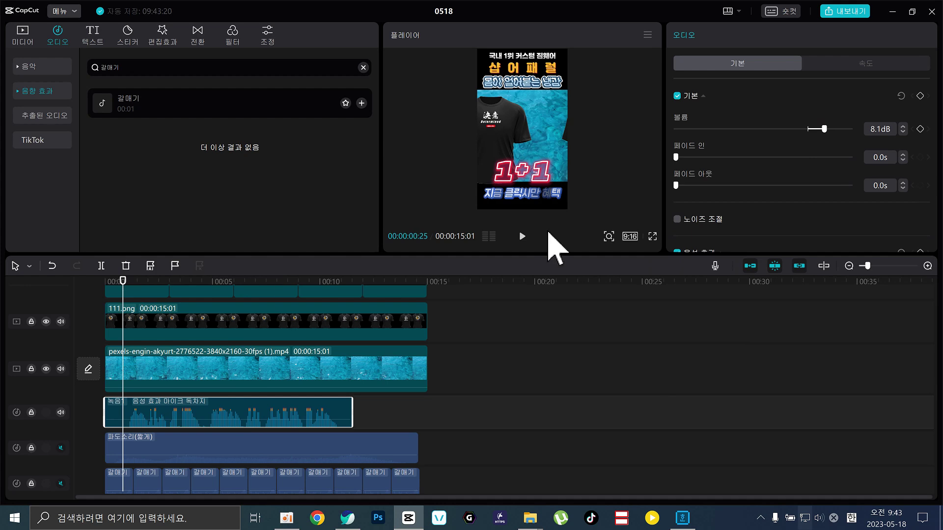
pyautogui.click(522, 237)
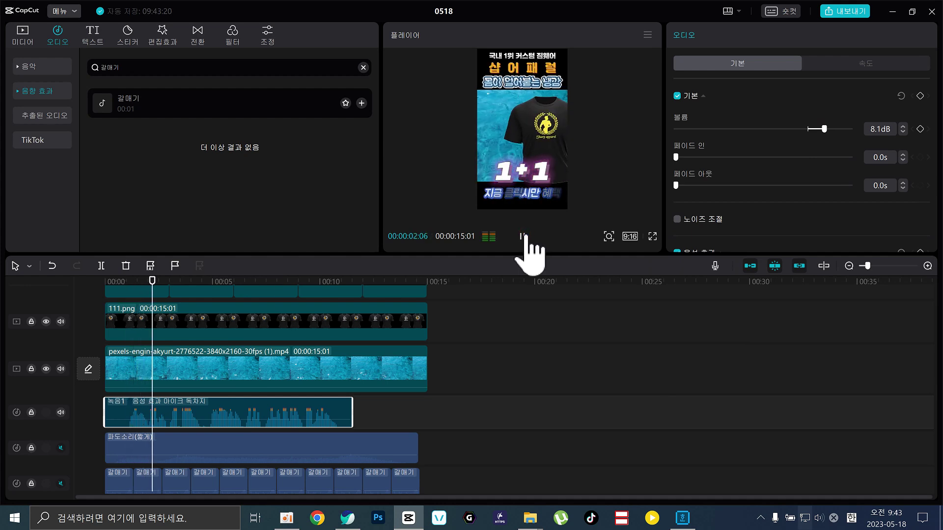
pyautogui.click(522, 236)
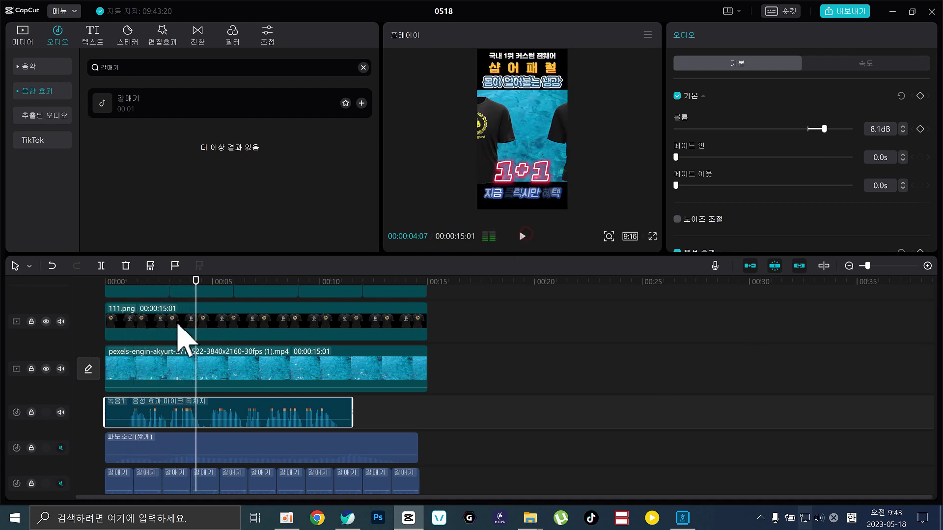
# Unmute the 파도소리(짧게) and 갈매기 tracks and play the ad from the start to hear the full mix.
pyautogui.click(60, 448)
pyautogui.click(60, 484)
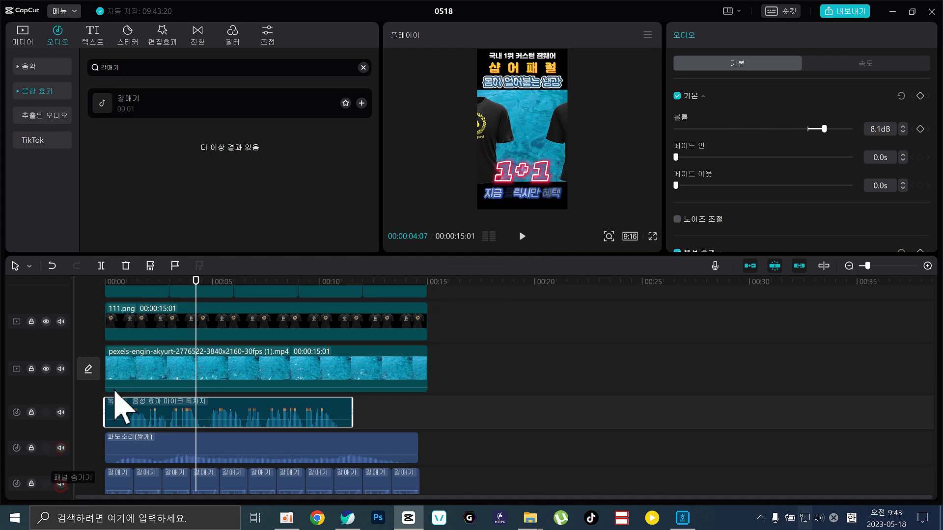
pyautogui.click(107, 282)
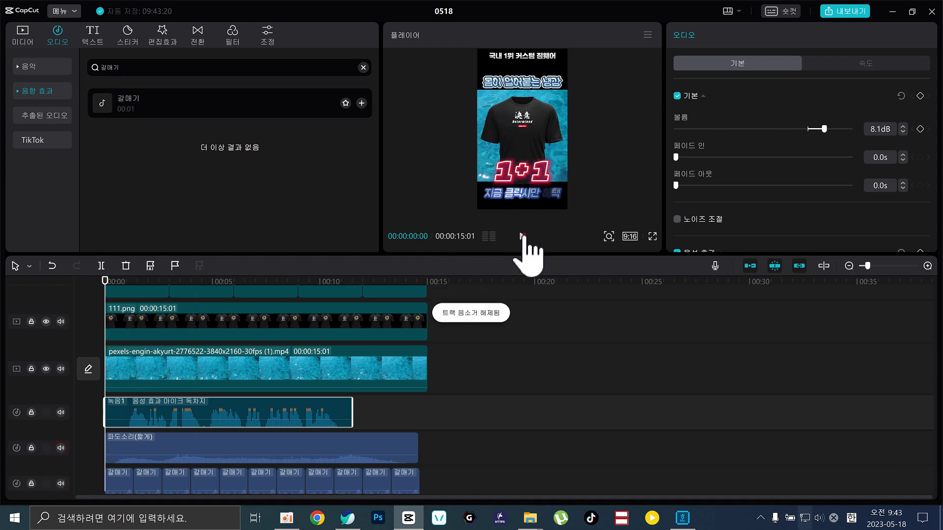
pyautogui.click(522, 237)
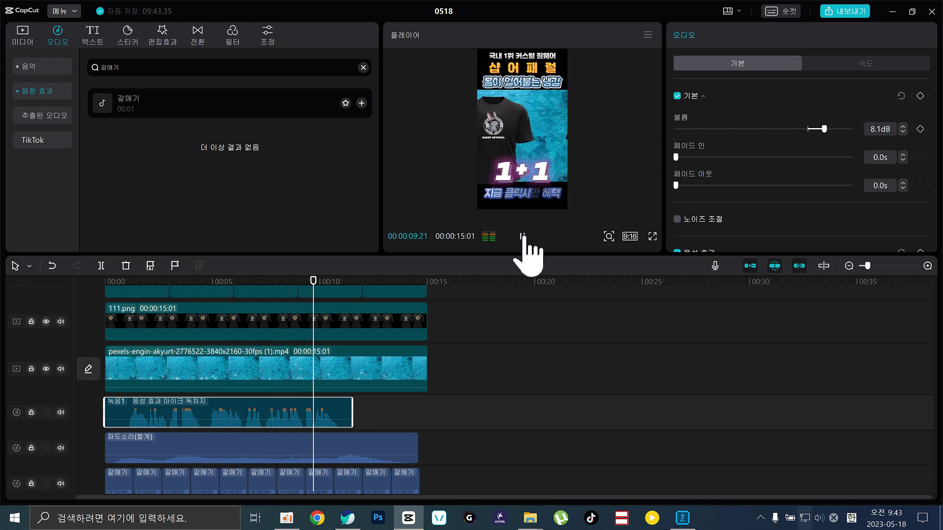
pyautogui.click(523, 237)
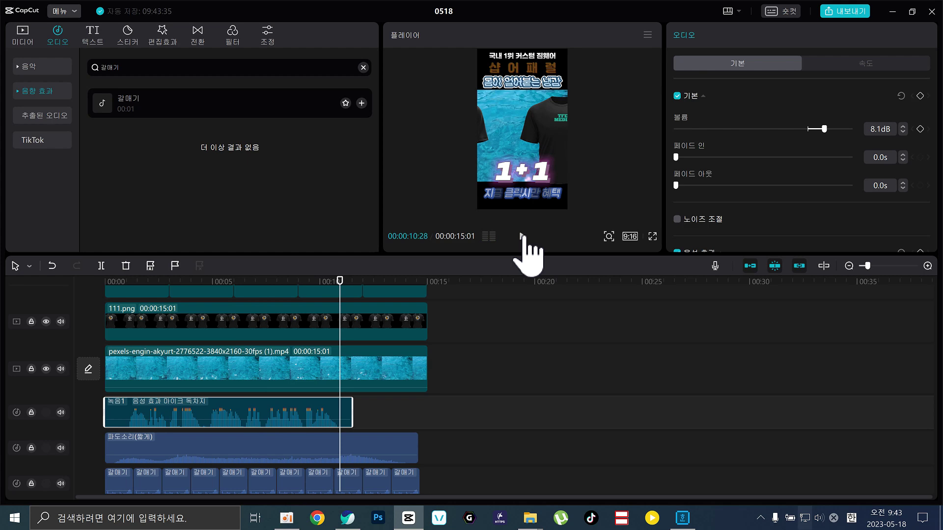
# Browse the sticker library's 테크닉, 이모지, cyber, LOVE and 무드 categories for a sticker that suits the ad.
pyautogui.moveTo(340, 302); pyautogui.dragTo(391, 301)
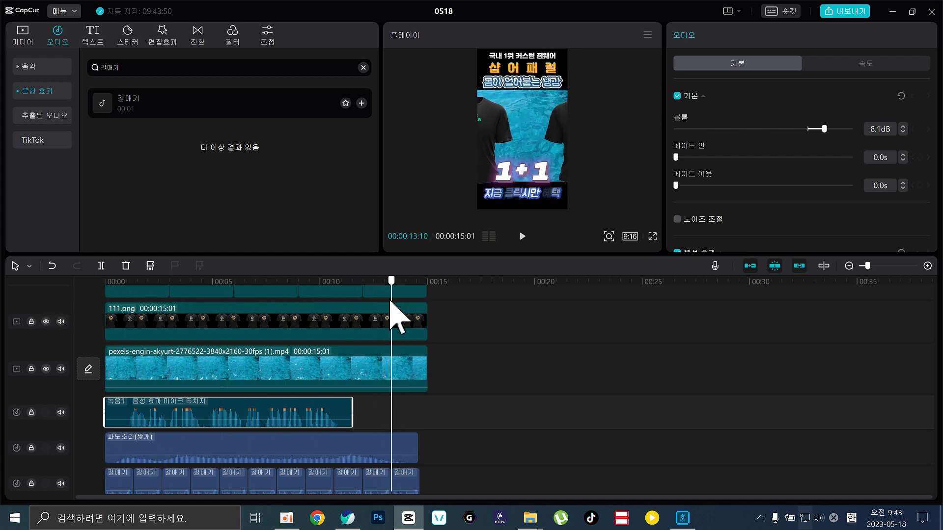
pyautogui.click(124, 38)
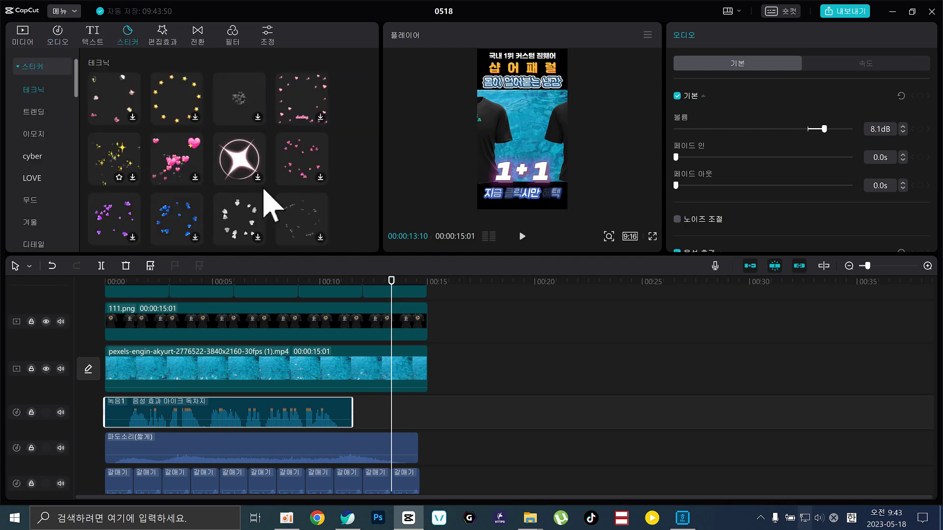
pyautogui.scroll(-3, 38, 111)
pyautogui.scroll(3, 39, 110)
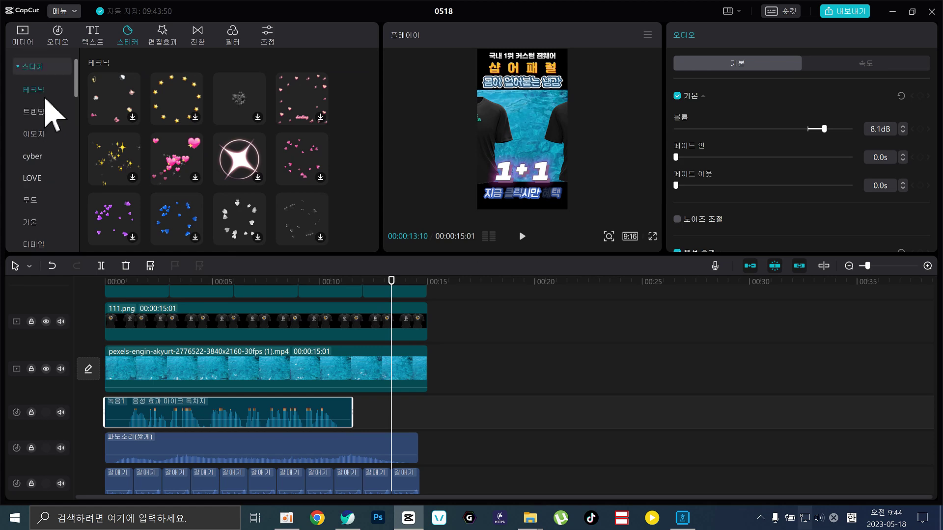
pyautogui.click(35, 134)
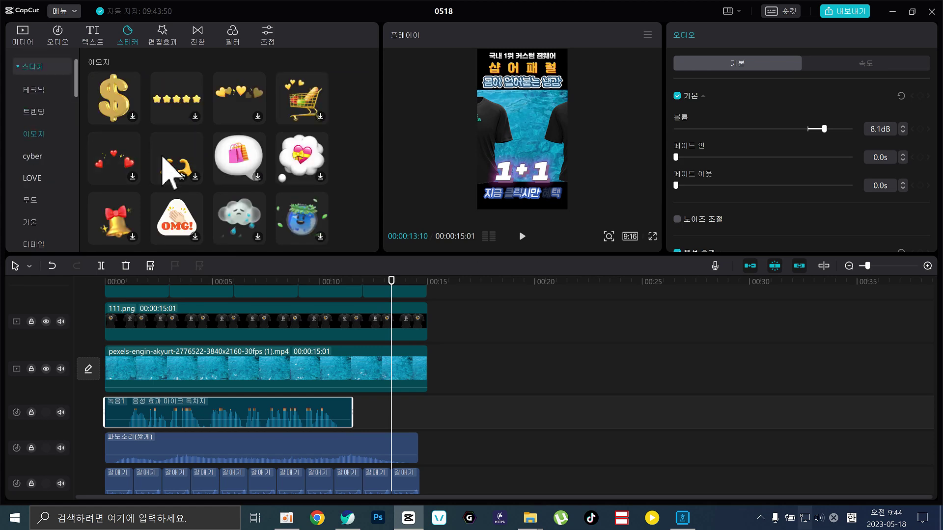
pyautogui.scroll(-5, 165, 165)
pyautogui.scroll(-3, 161, 151)
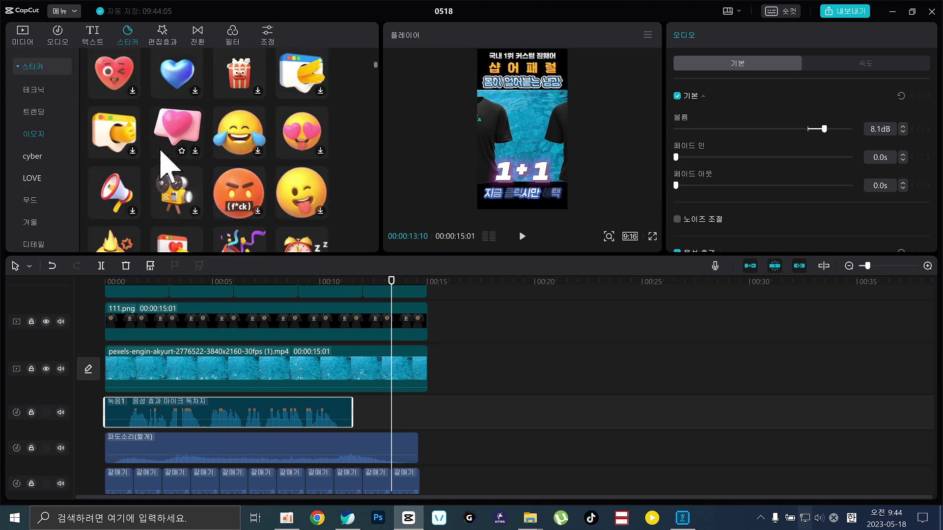
pyautogui.scroll(-2, 167, 164)
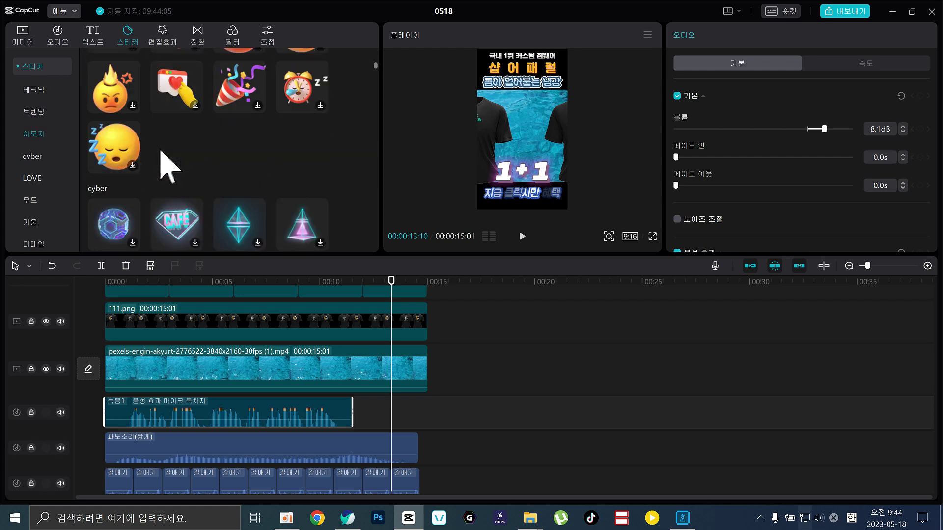
pyautogui.scroll(-4, 161, 152)
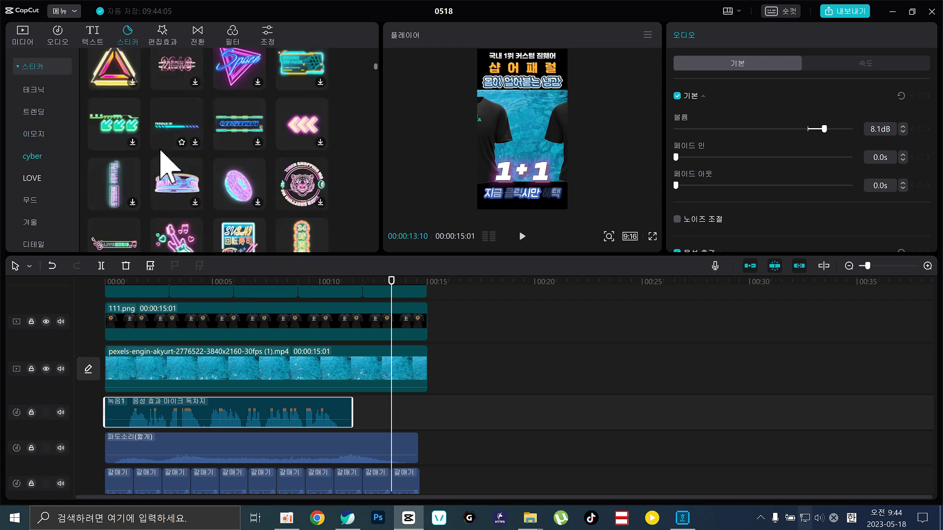
pyautogui.scroll(-6, 162, 153)
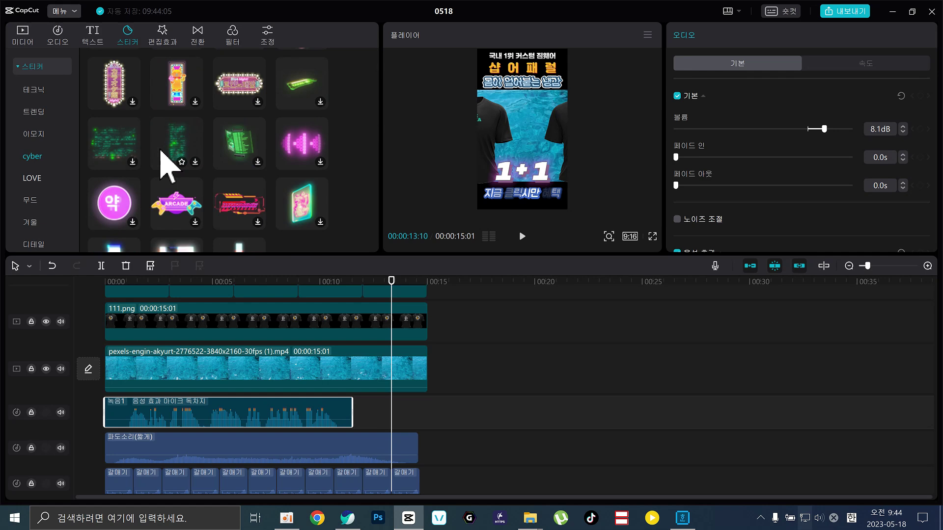
pyautogui.scroll(-3, 167, 164)
pyautogui.scroll(-2, 162, 153)
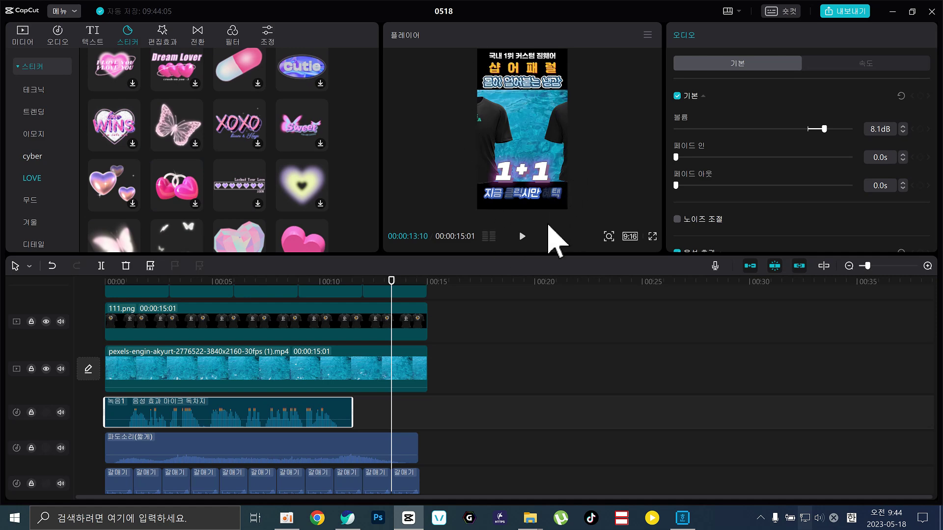
pyautogui.scroll(-2, 164, 183)
pyautogui.scroll(-8, 167, 194)
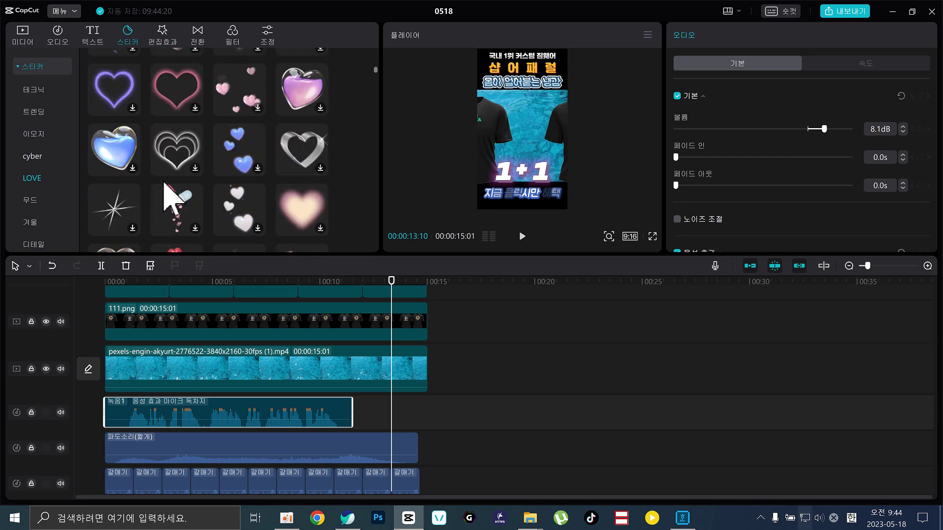
pyautogui.scroll(-10, 164, 192)
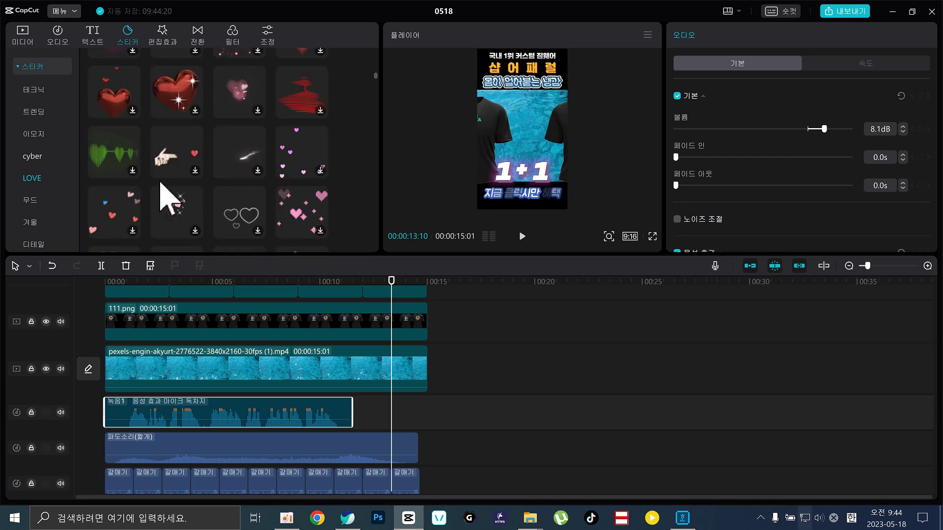
pyautogui.scroll(-10, 161, 182)
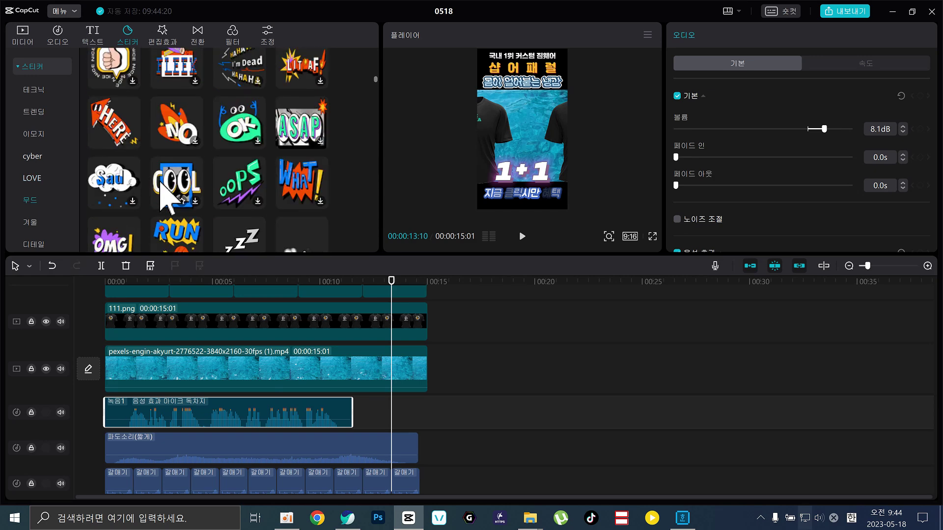
pyautogui.scroll(1, 167, 190)
pyautogui.moveTo(114, 170)
pyautogui.scroll(-4, 118, 184)
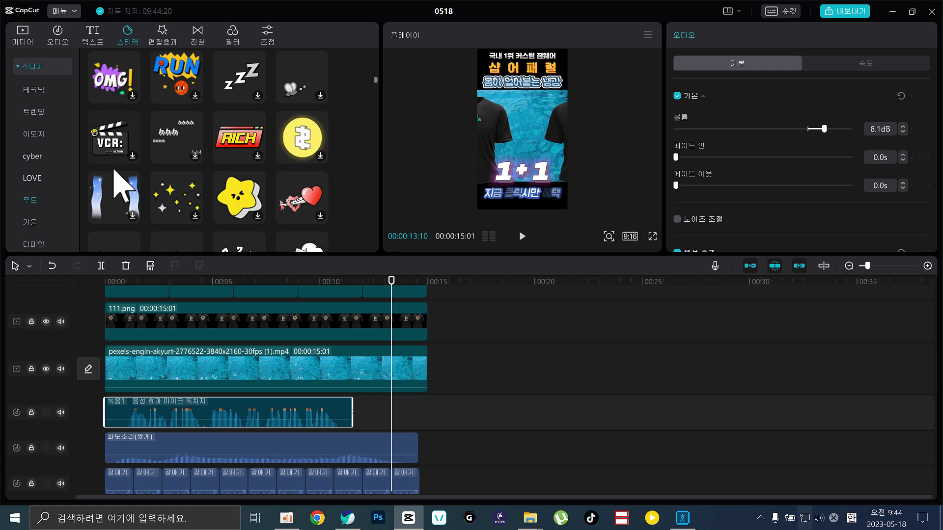
pyautogui.scroll(-6, 252, 205)
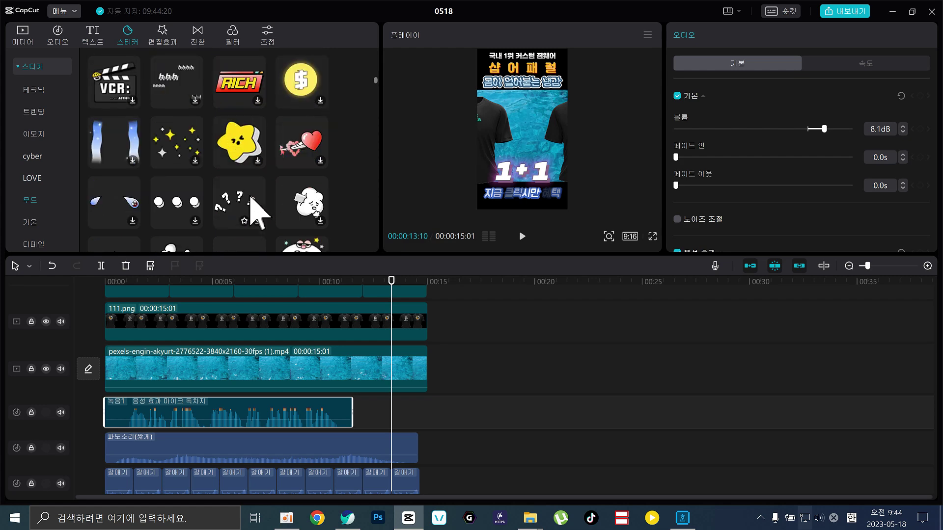
pyautogui.scroll(-5, 253, 205)
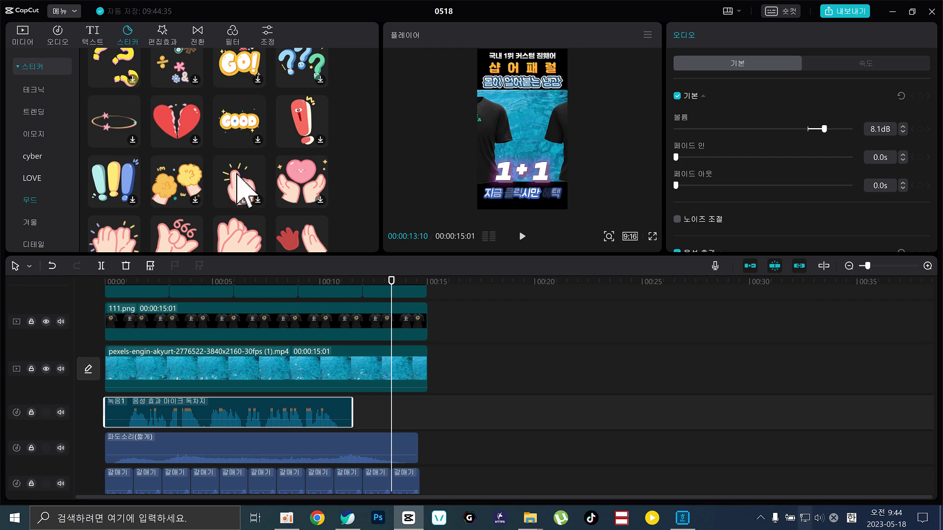
# Add the pointing-finger tap sticker from the 무드 category and stretch it across the ad's full 15-second length.
pyautogui.click(238, 176)
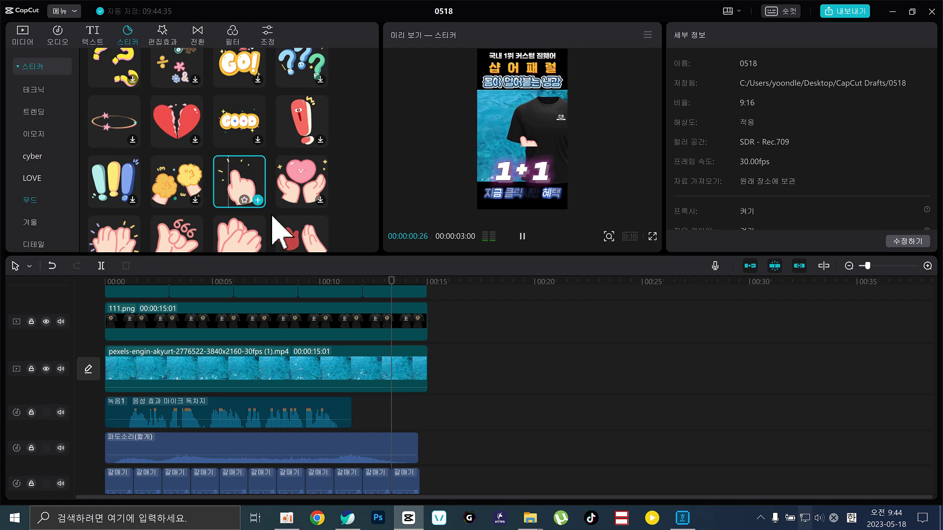
pyautogui.click(257, 200)
pyautogui.moveTo(416, 319); pyautogui.dragTo(102, 334)
pyautogui.moveTo(170, 323); pyautogui.dragTo(428, 324)
pyautogui.moveTo(294, 290); pyautogui.dragTo(341, 290)
# Place the finger sticker under the end of the 지금 클릭시만 혜택 text at X 715, Y -1771 and play from the start.
pyautogui.moveTo(526, 137); pyautogui.dragTo(560, 212)
pyautogui.press('Home')
pyautogui.press('space')
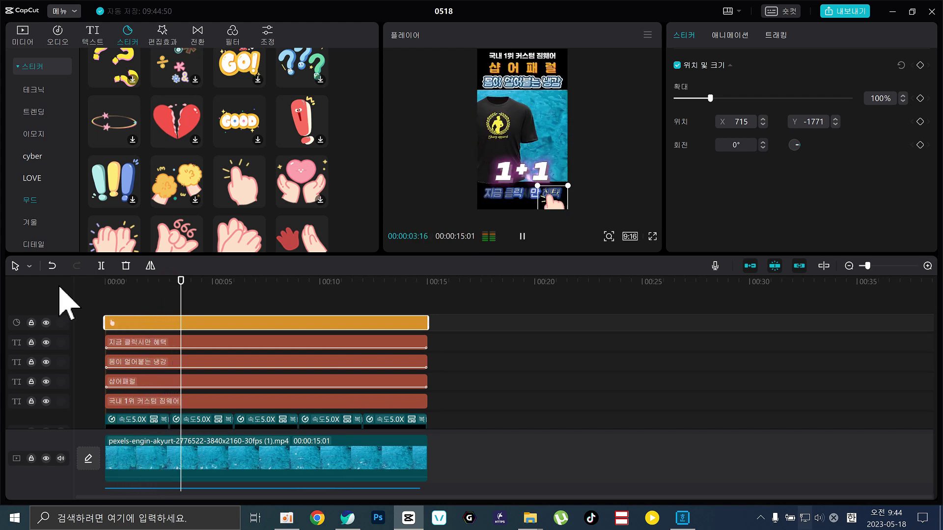
pyautogui.press('space')
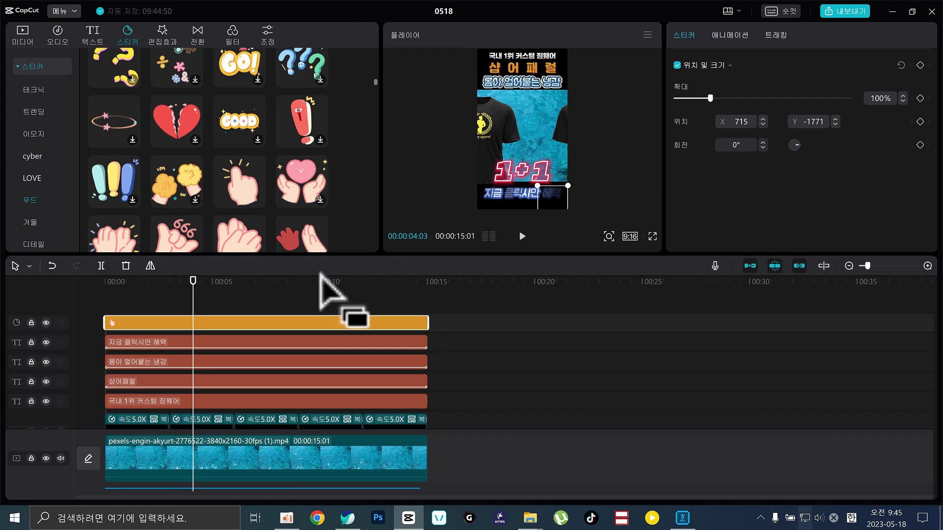
# Move the finger sticker up to X 715, Y -375, then select the 지금 클릭시만 혜택 text and check the frame at 9 seconds.
pyautogui.moveTo(194, 301); pyautogui.dragTo(213, 301)
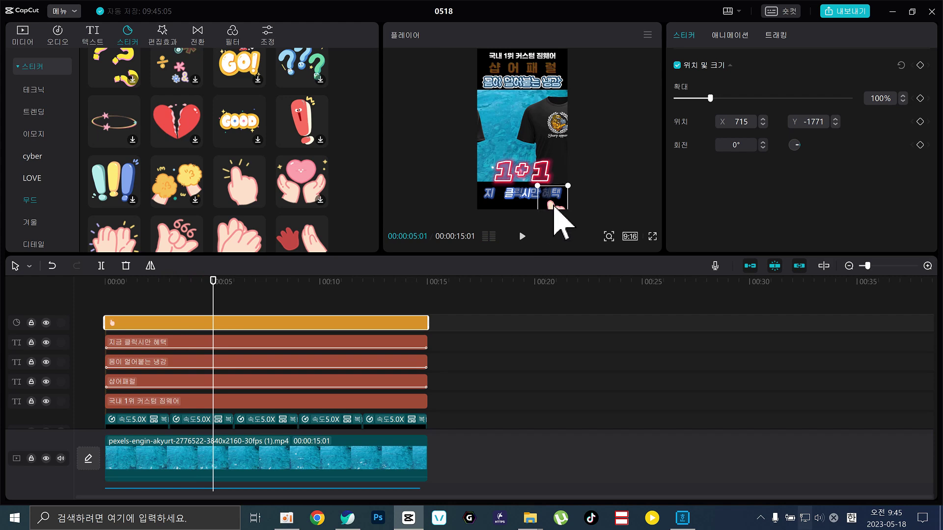
pyautogui.moveTo(538, 166); pyautogui.dragTo(567, 147)
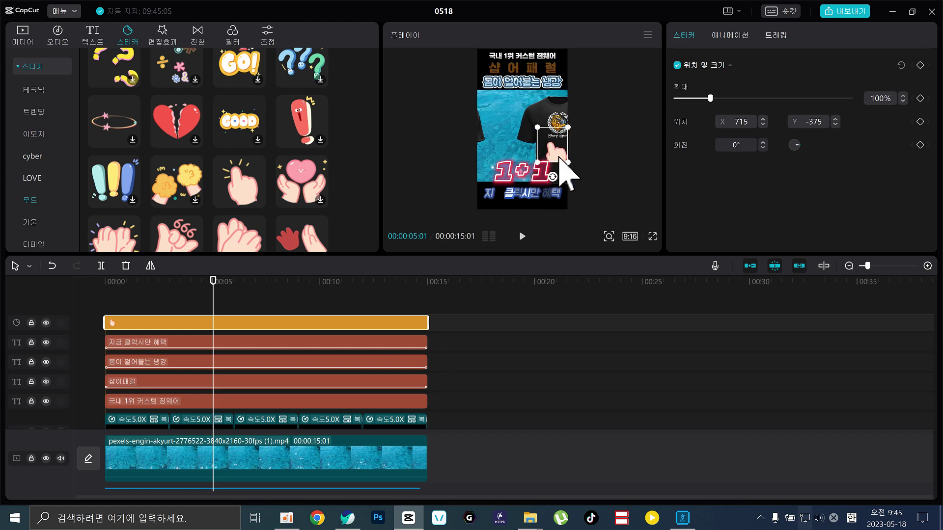
pyautogui.click(221, 342)
pyautogui.moveTo(221, 290); pyautogui.dragTo(298, 294)
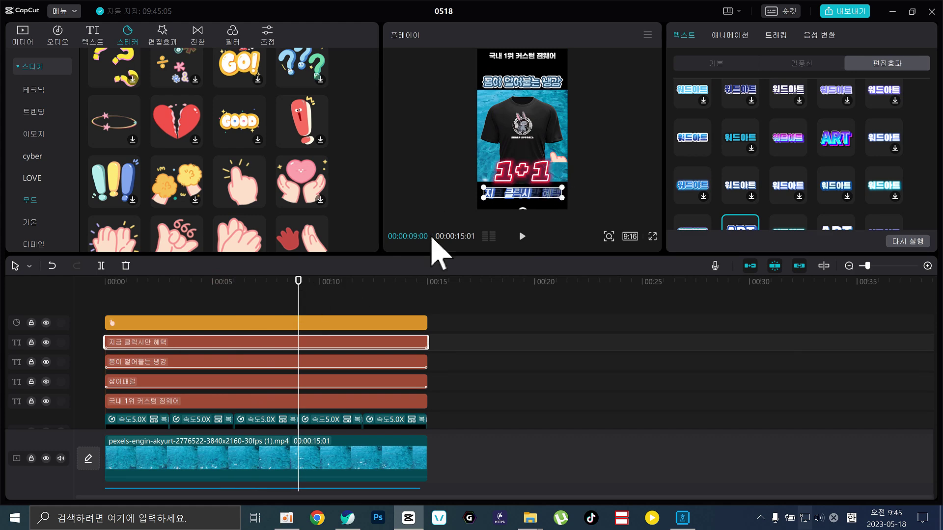
# Move the finger sticker onto the end of the 지금 클릭시만 혜택 text at X 547, Y -1500 and play the ad from the start.
pyautogui.moveTo(559, 164); pyautogui.dragTo(552, 208)
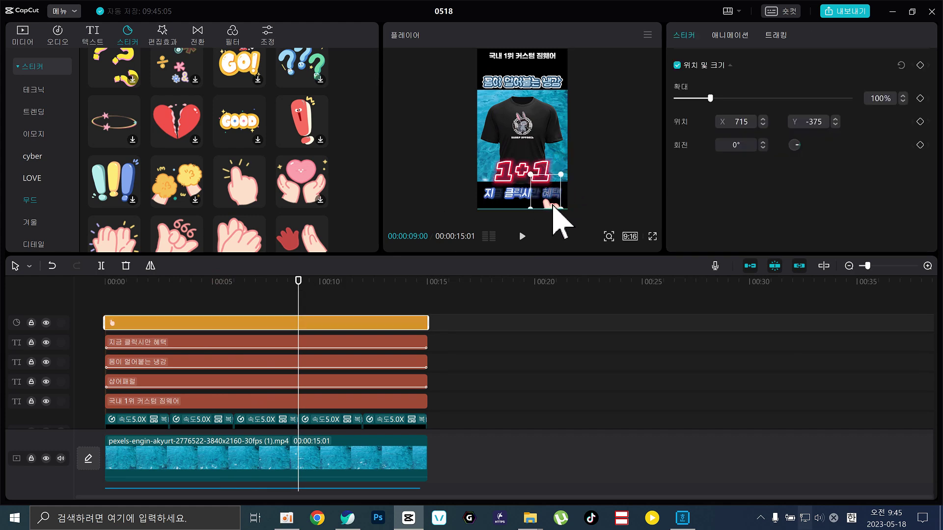
pyautogui.moveTo(303, 281); pyautogui.dragTo(422, 320)
pyautogui.press('Home')
pyautogui.press('space')
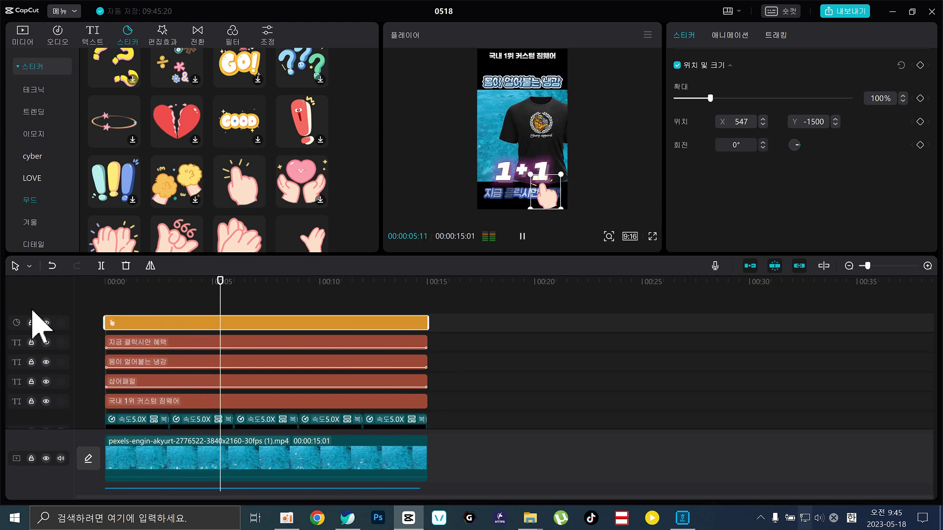
pyautogui.press('space')
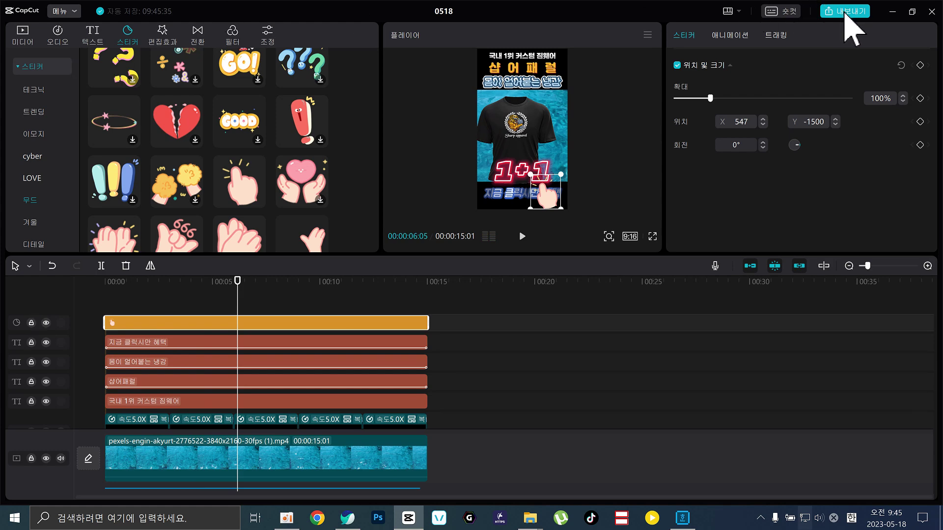
# Export the ad to the desktop as 광고소재1 at 1080P, H.264, mp4 and 30fps, then dismiss the TikTok sharing offer.
pyautogui.click(847, 11)
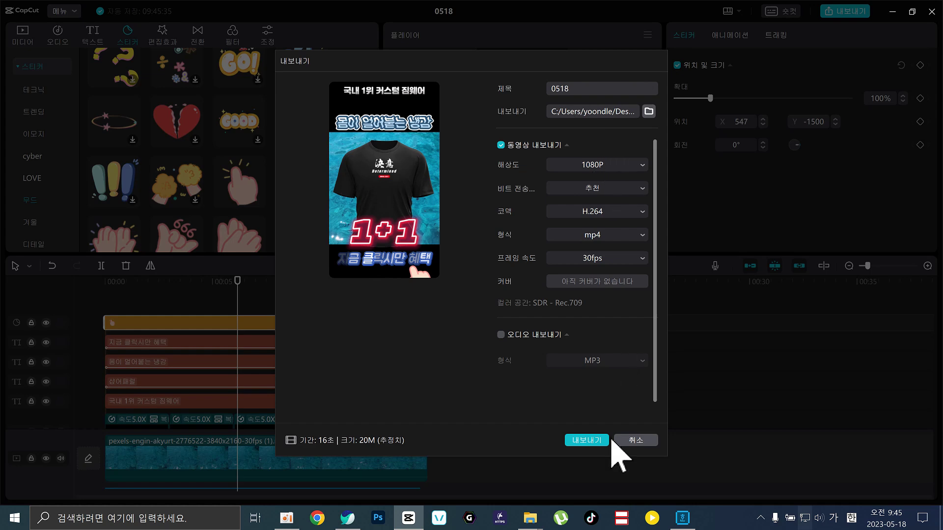
pyautogui.doubleClick(592, 88)
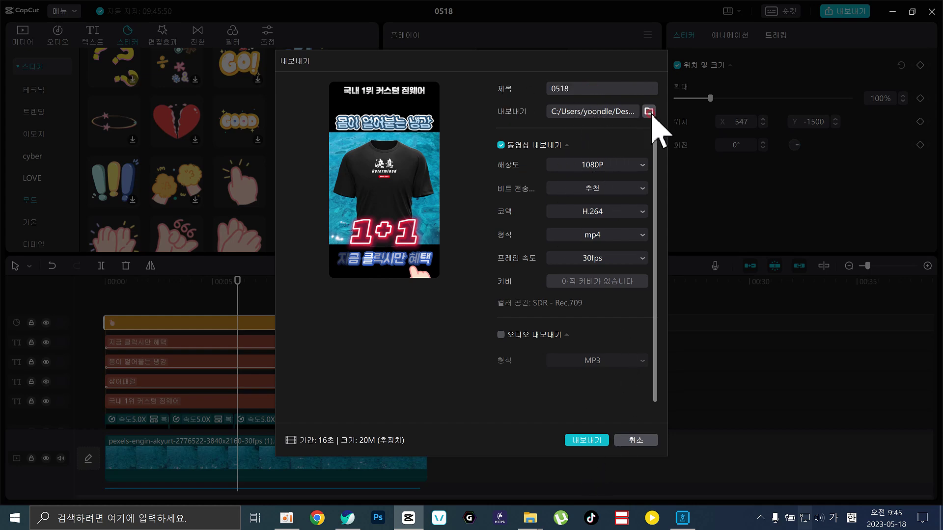
pyautogui.click(649, 112)
pyautogui.click(628, 414)
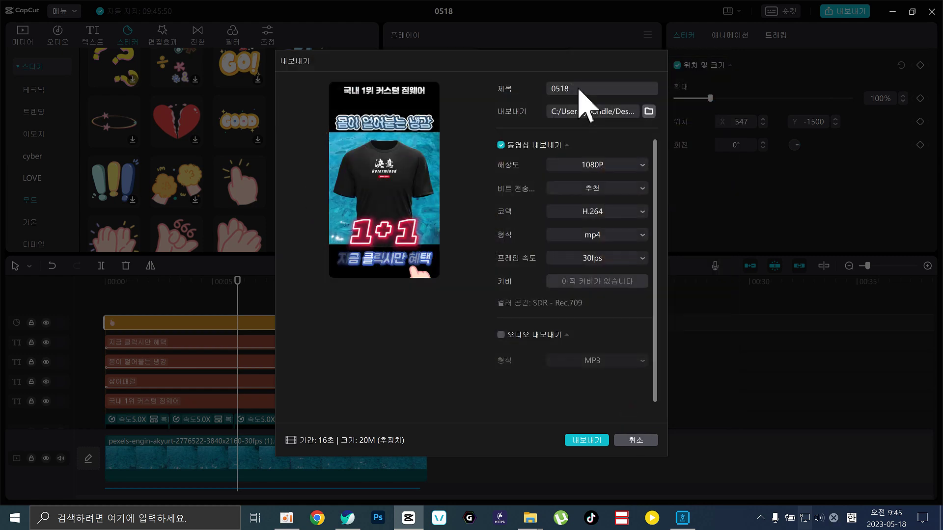
pyautogui.click(579, 90)
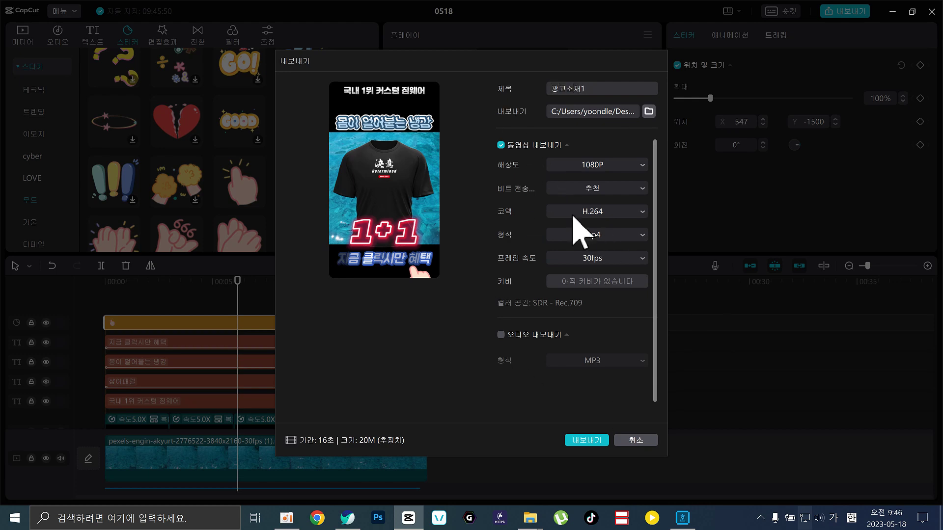
pyautogui.click(584, 441)
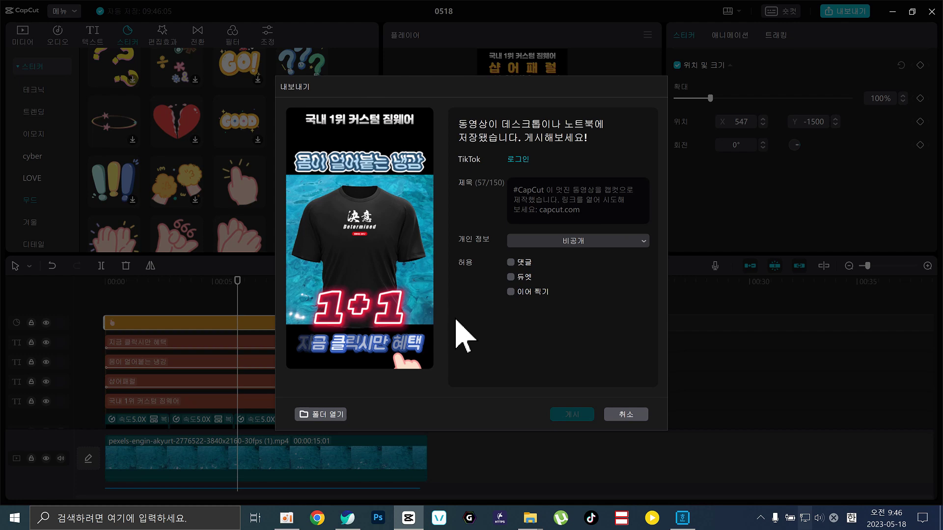
pyautogui.click(625, 416)
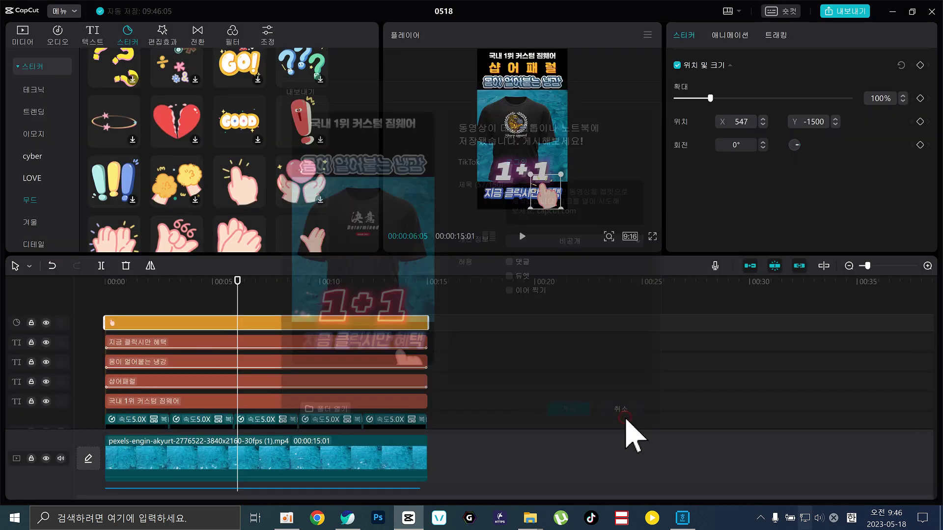
# Export the ad a second time under the title 0518 at 1080P, mp4 and 30fps, skipping the TikTok posting.
pyautogui.click(854, 11)
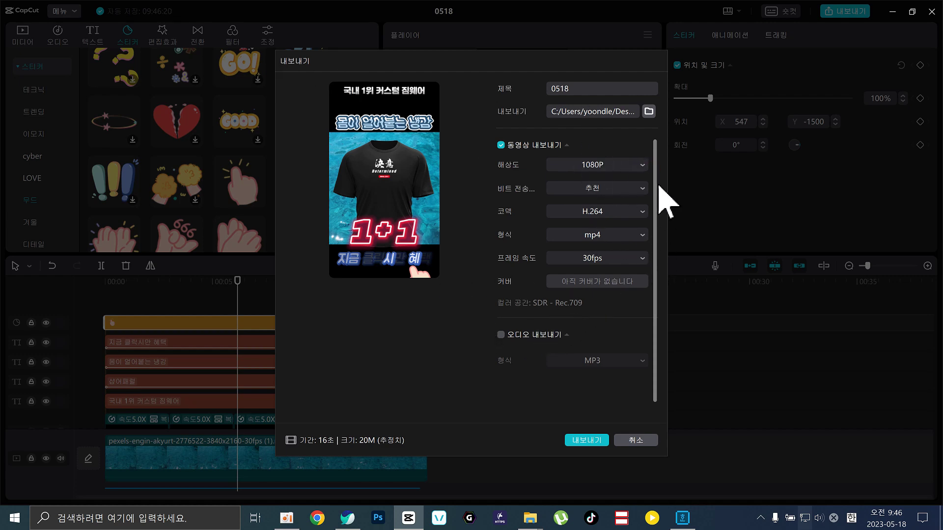
pyautogui.click(586, 440)
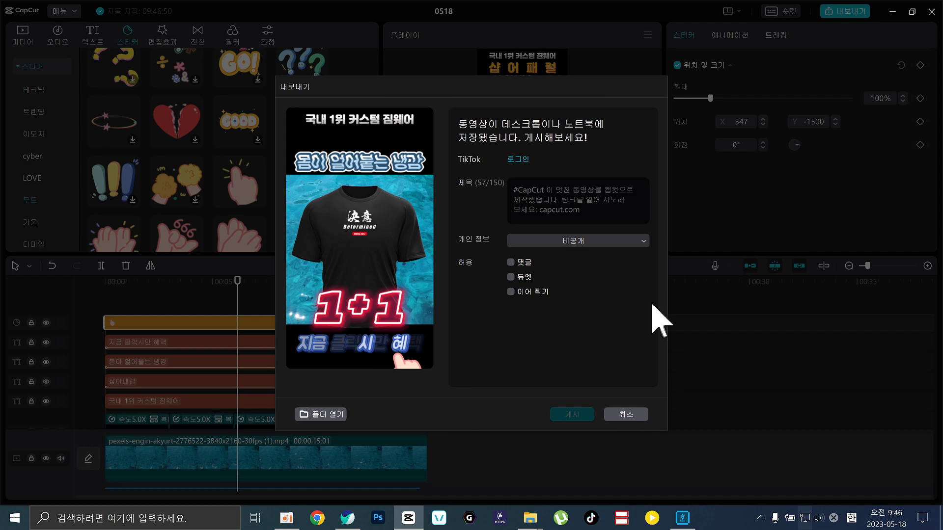
pyautogui.click(623, 418)
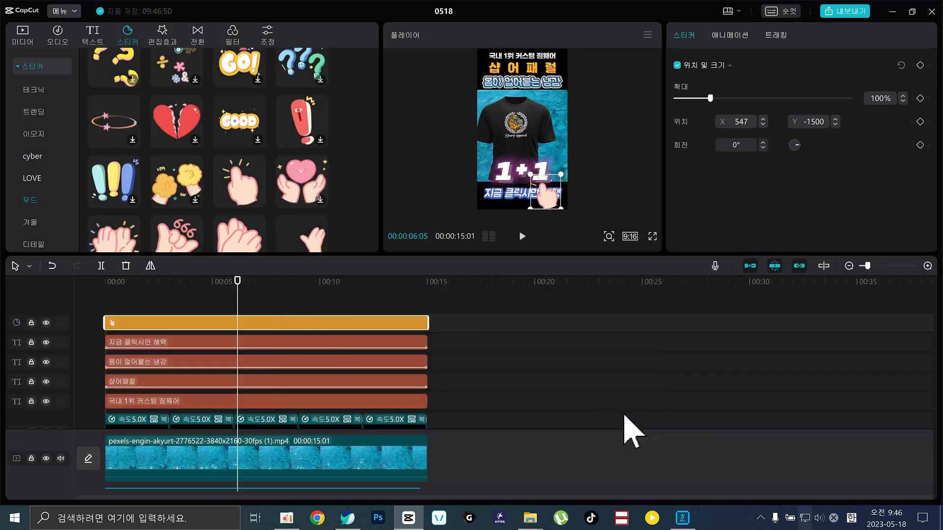
# Play the exported 광고소재1.mp4 from the desktop to check it, close the player and return to the CapCut project.
pyautogui.click(893, 11)
pyautogui.click(889, 10)
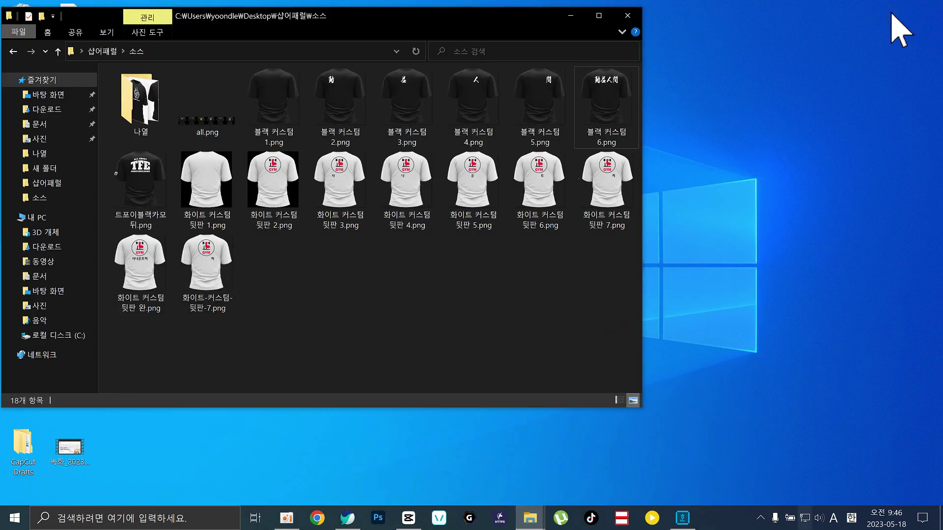
pyautogui.click(585, 15)
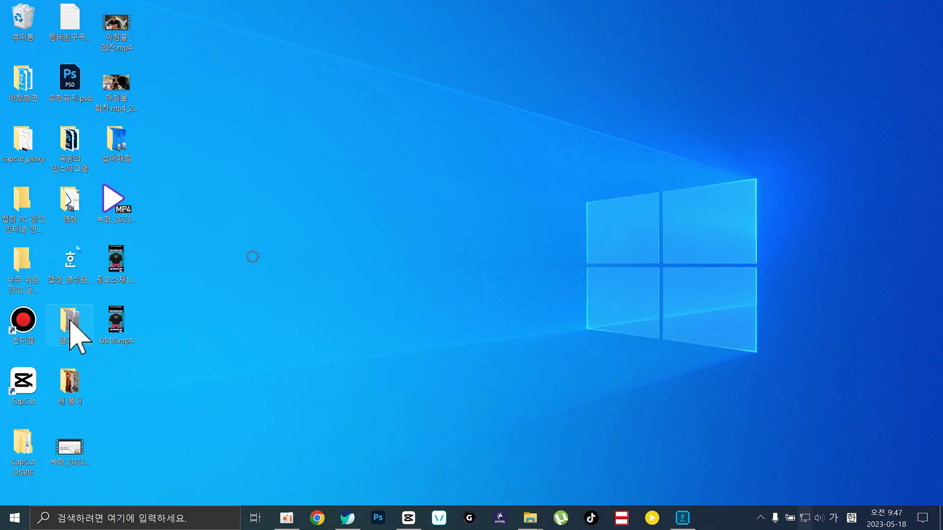
pyautogui.doubleClick(117, 260)
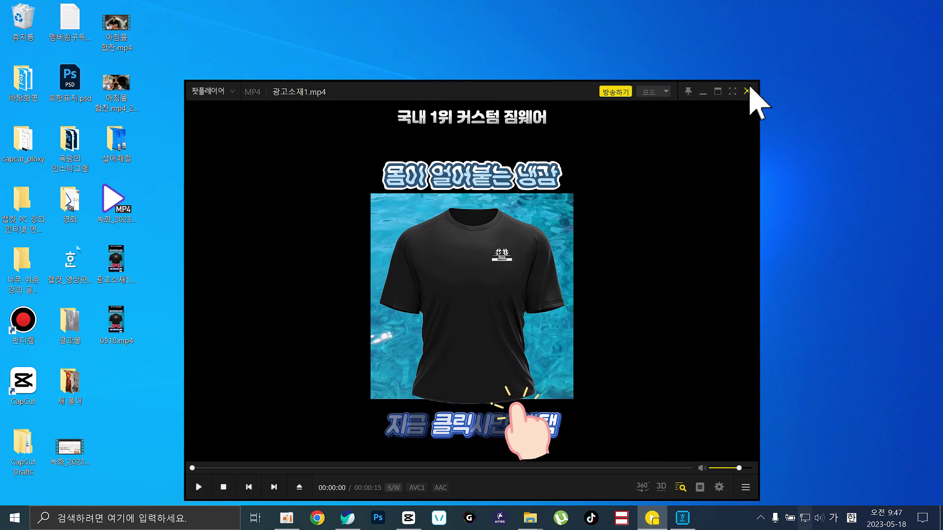
pyautogui.click(747, 93)
pyautogui.click(412, 517)
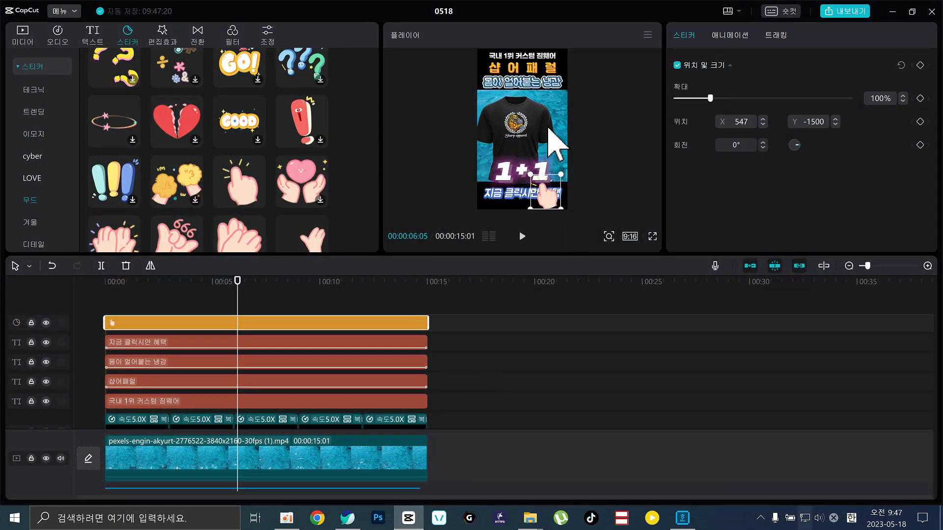
# Scrub through the ad's timeline to review the texts, T-shirts and finger sticker, and return the playhead to the beginning.
pyautogui.moveTo(129, 282); pyautogui.dragTo(399, 358)
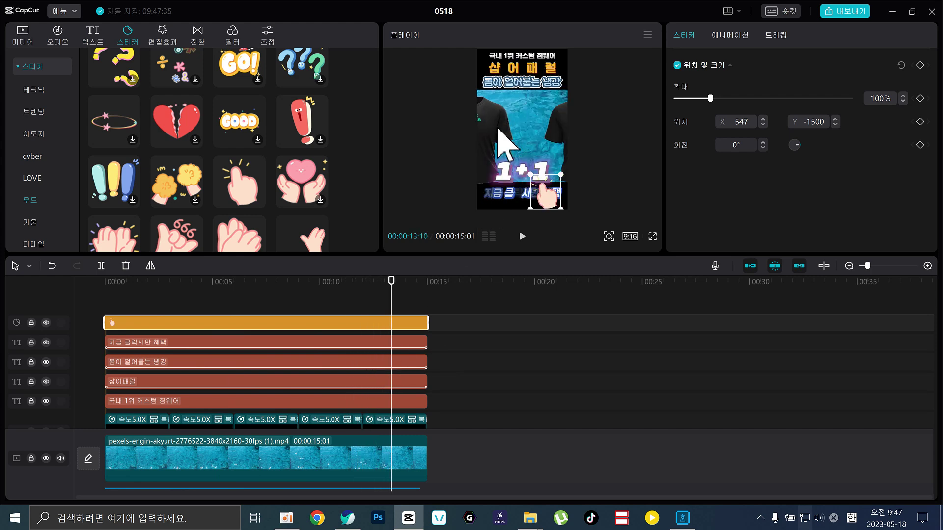
pyautogui.moveTo(300, 302); pyautogui.dragTo(240, 300)
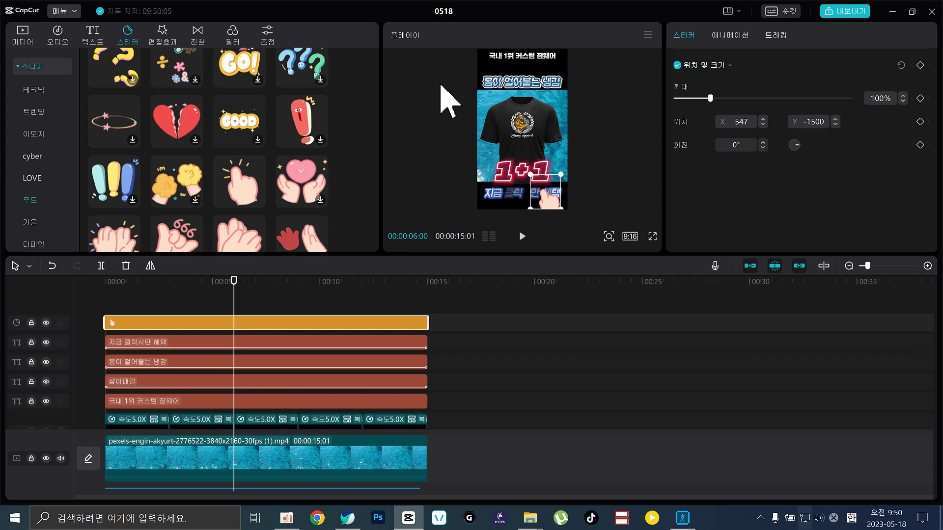
pyautogui.moveTo(178, 296); pyautogui.dragTo(125, 304)
pyautogui.click(245, 308)
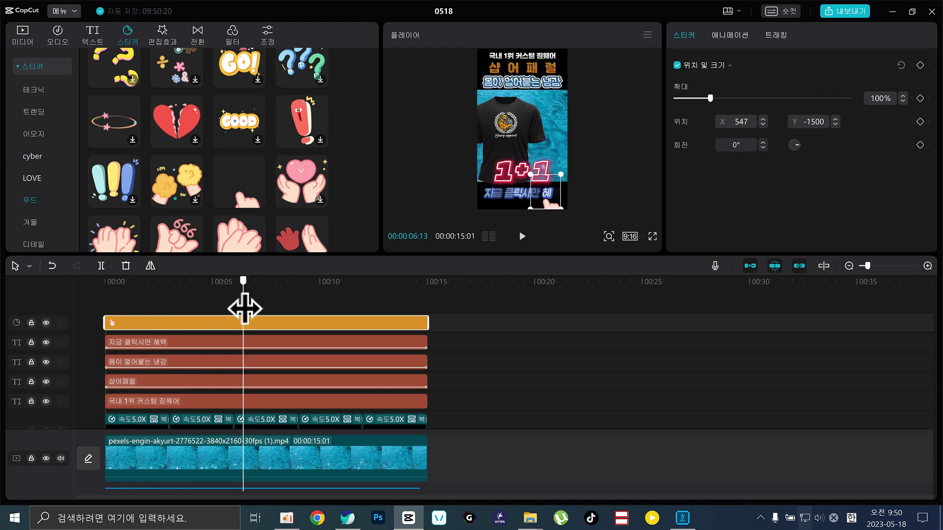
pyautogui.moveTo(245, 307); pyautogui.dragTo(281, 314)
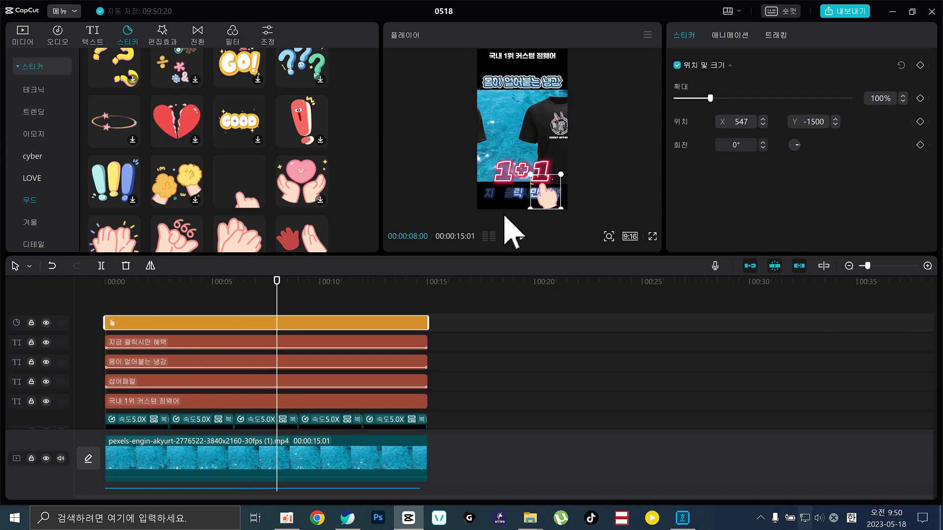
pyautogui.click(256, 309)
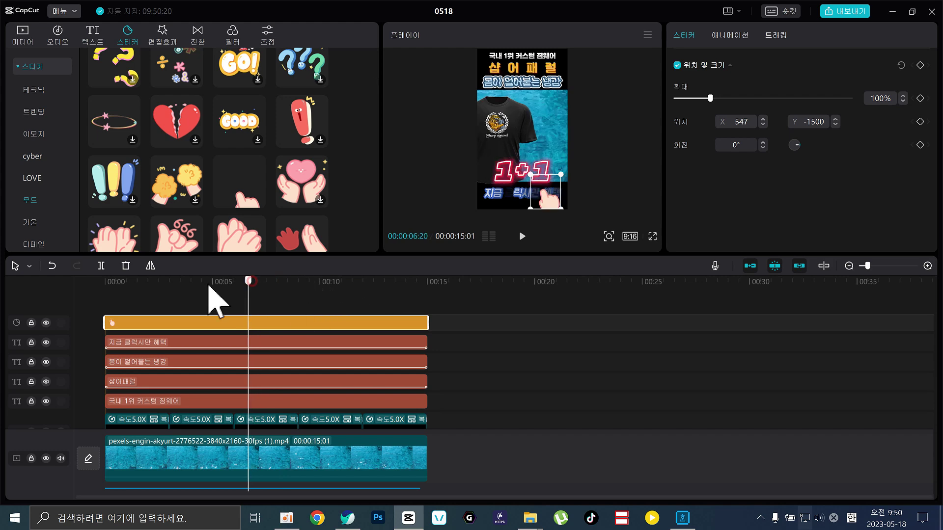
pyautogui.click(192, 309)
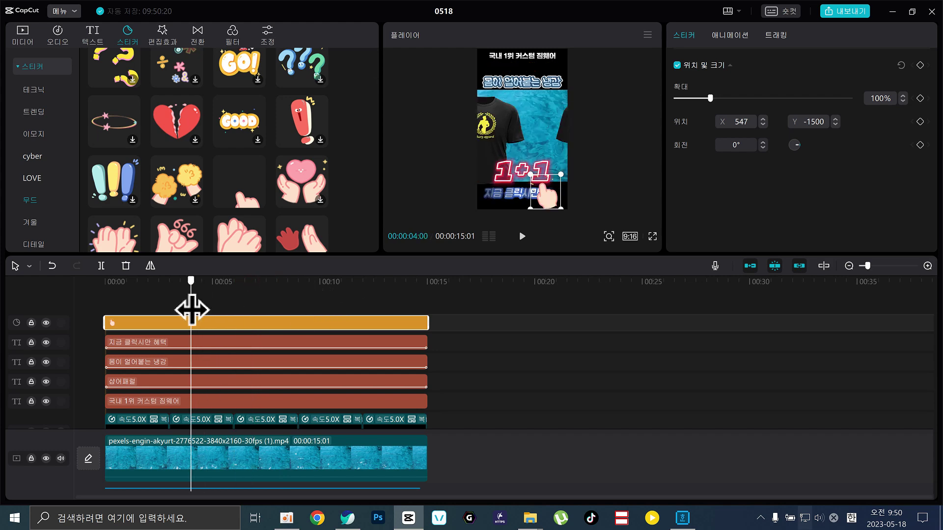
pyautogui.moveTo(192, 309); pyautogui.dragTo(65, 297)
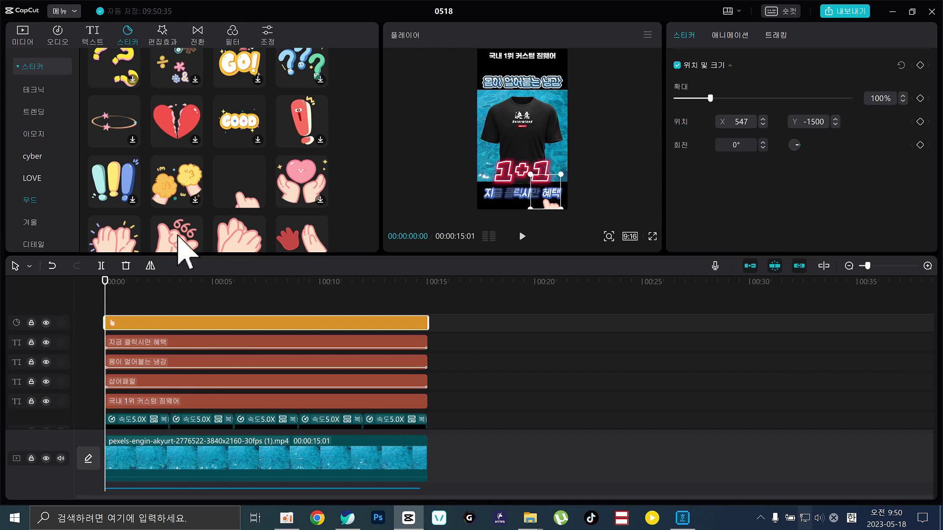
# Close the finished project and duplicate project 0518 from the project list.
pyautogui.click(932, 10)
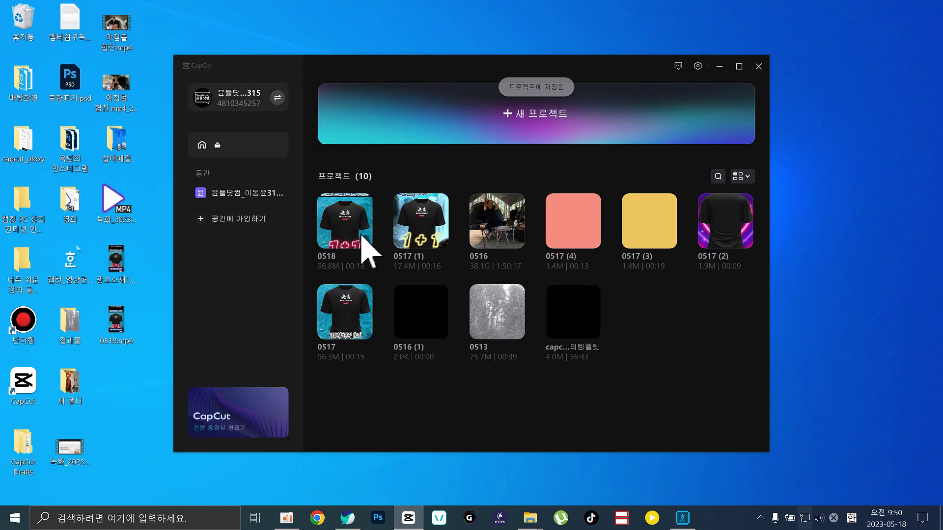
pyautogui.click(365, 241)
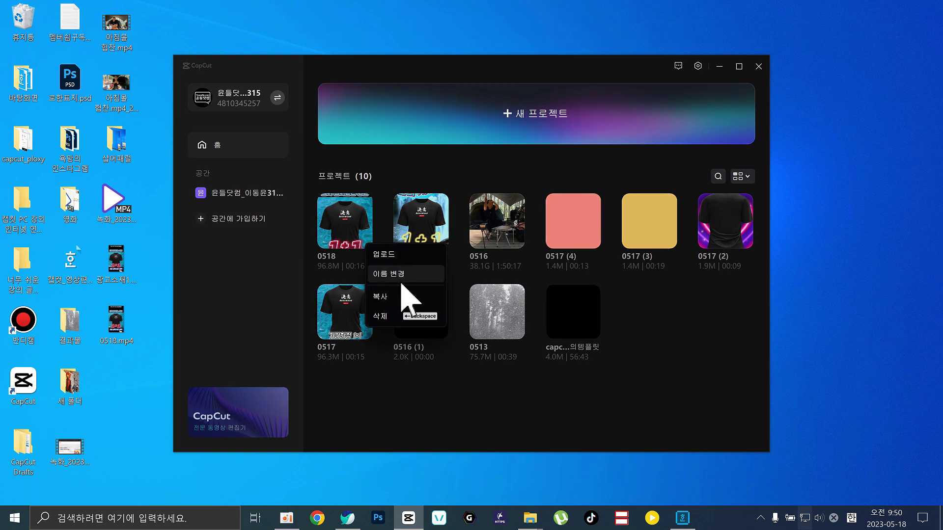
pyautogui.click(402, 298)
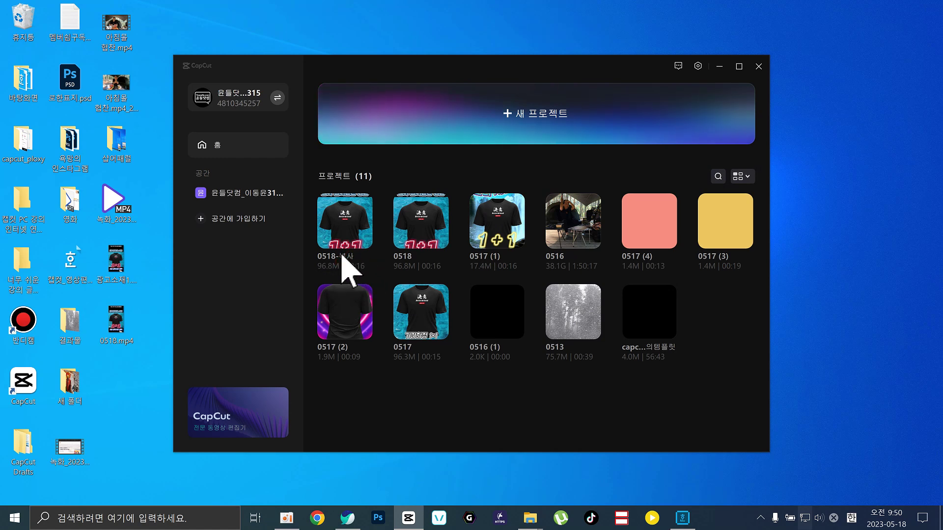
# Rename the duplicated project 0518-복사 as 123 and open it for editing.
pyautogui.rightClick(343, 257)
pyautogui.click(370, 286)
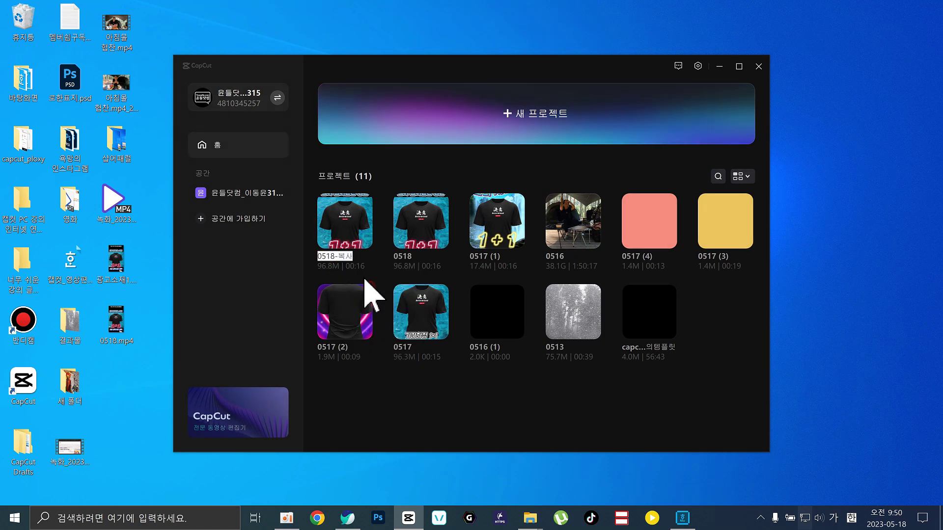
pyautogui.press('Return')
pyautogui.click(348, 238)
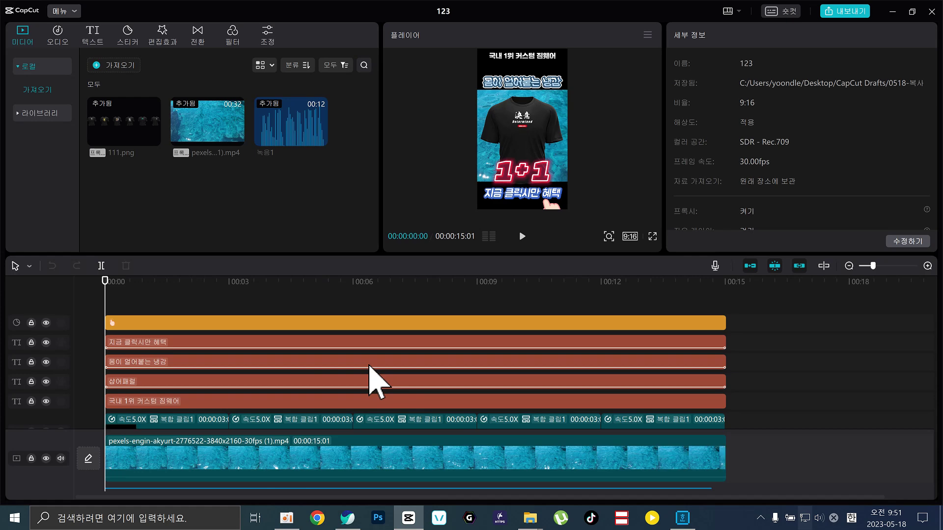
# At about 00:00:07:24, restyle the 몸이 얼어붙는 냉감 text with the multicoloured pastel ART text effect after trying a dark, blue-outlined one.
pyautogui.moveTo(250, 295); pyautogui.dragTo(428, 310)
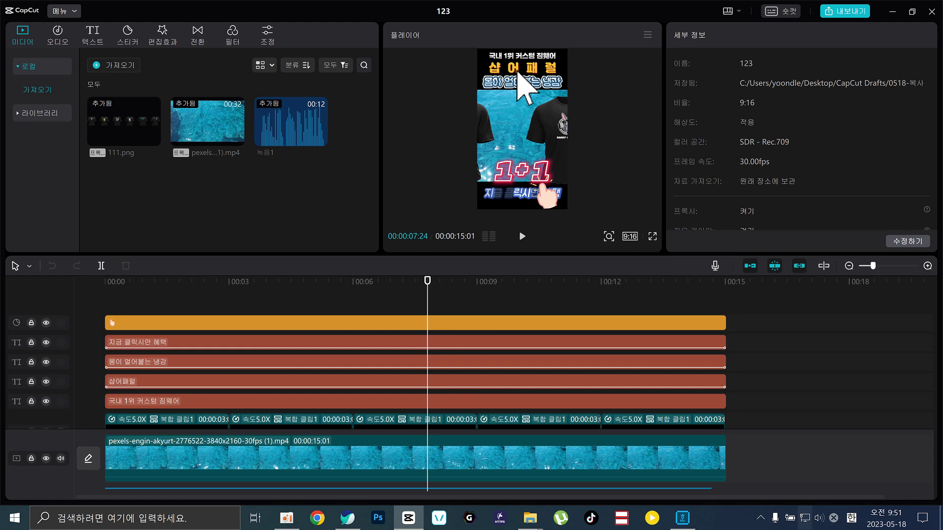
pyautogui.click(511, 86)
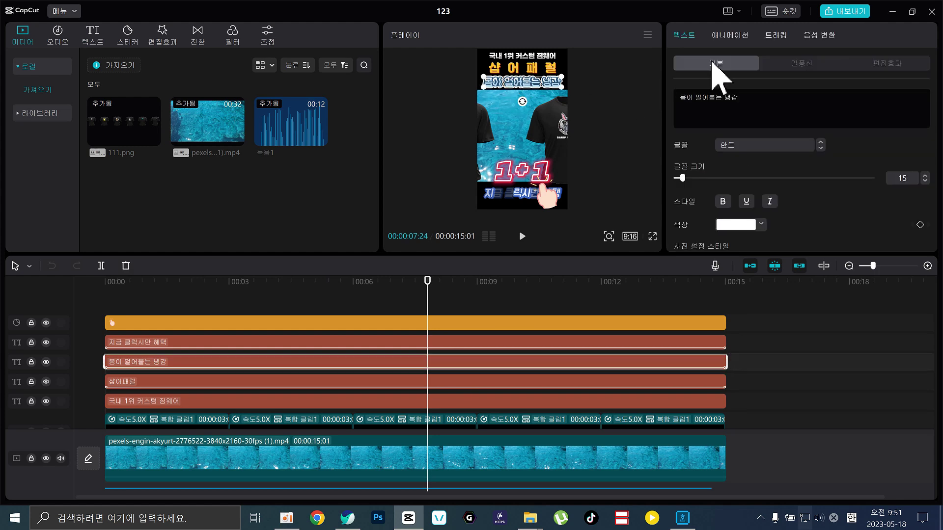
pyautogui.click(880, 65)
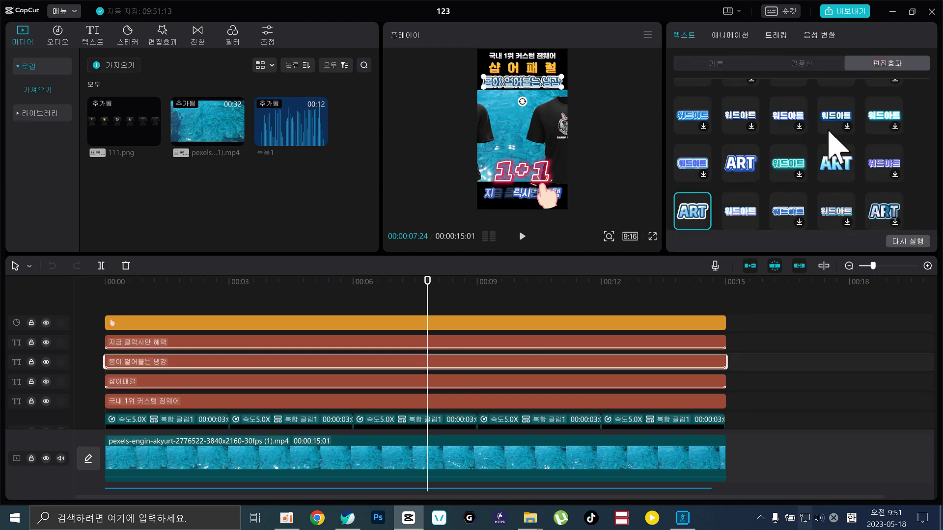
pyautogui.click(884, 210)
pyautogui.scroll(-1, 805, 186)
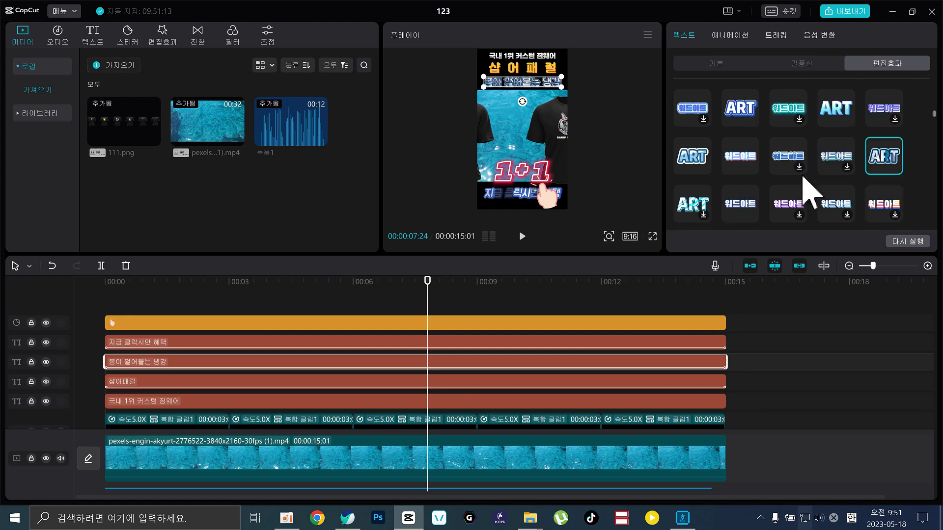
pyautogui.scroll(-1, 781, 183)
pyautogui.scroll(-1, 737, 205)
pyautogui.click(882, 163)
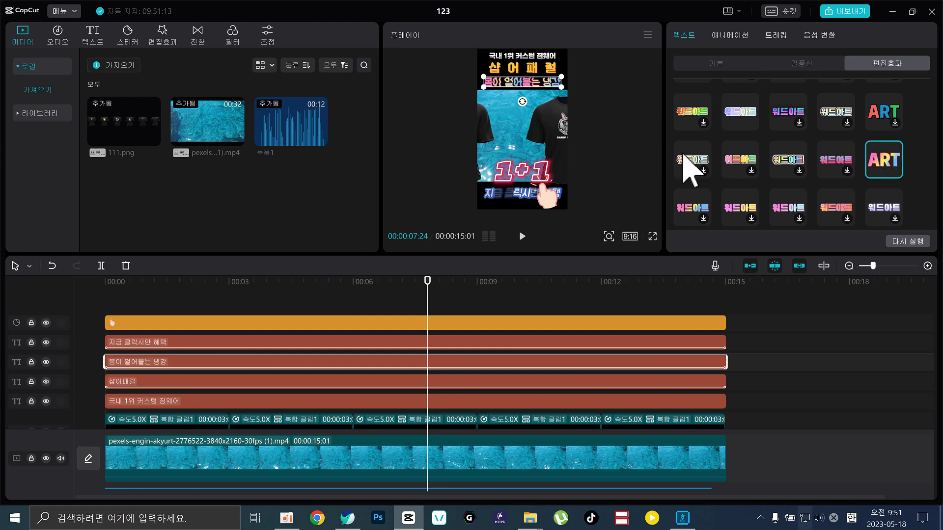
# Restyle the 샵어패럴 text with the red-outlined dark and yellow ART text effect.
pyautogui.click(516, 67)
pyautogui.scroll(-2, 835, 150)
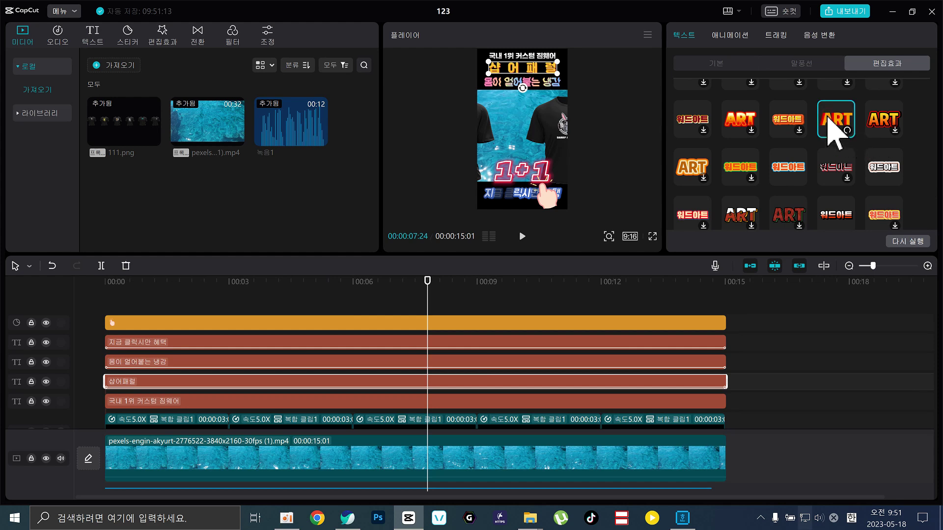
pyautogui.click(880, 125)
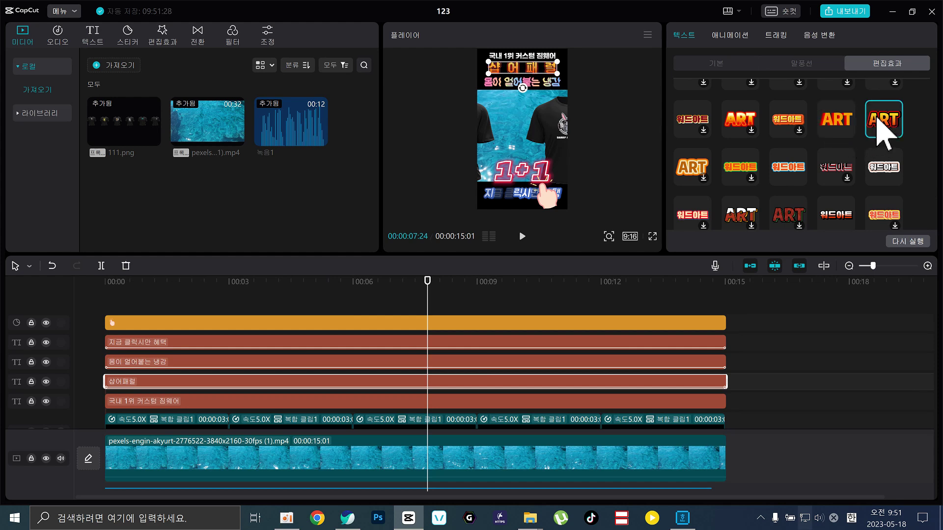
# Restyle the 국내 1위 커스텀 짐웨어 text with the 워드아트 effect immediately before the purple ART effect.
pyautogui.click(540, 59)
pyautogui.scroll(-3, 833, 180)
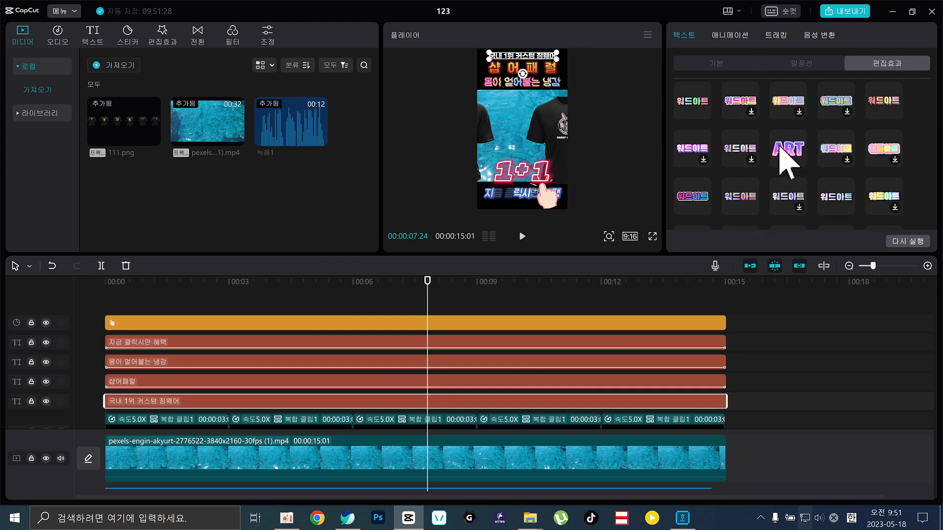
pyautogui.click(740, 150)
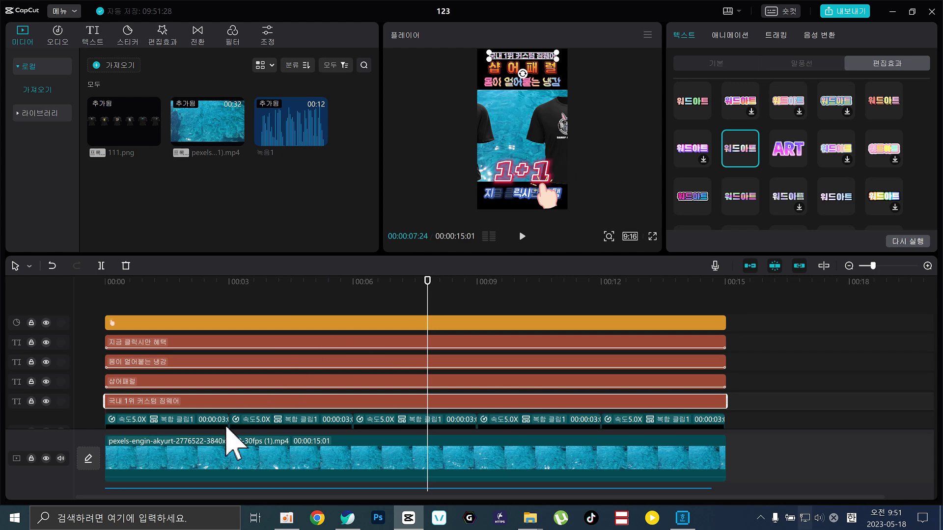
# Shift the background water video's colour toward a cooler, deeper blue by lowering its temperature and raising its tint.
pyautogui.click(199, 457)
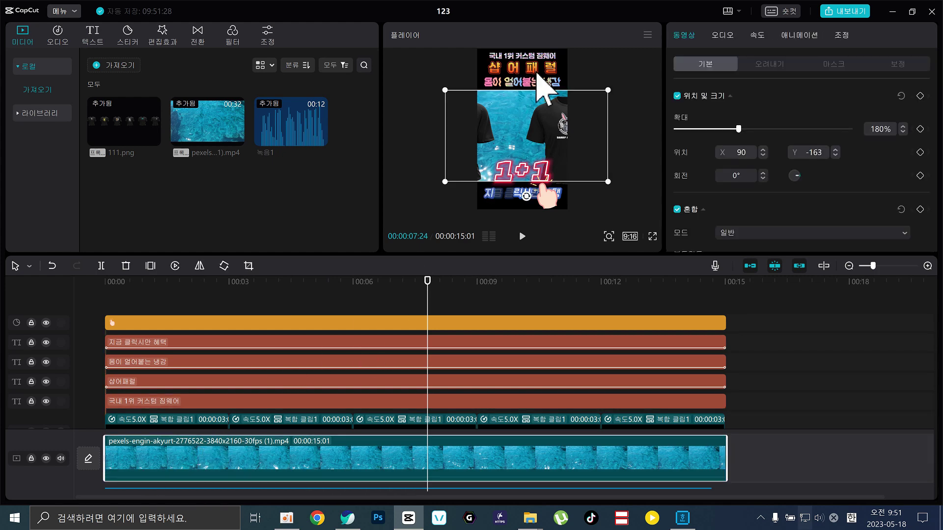
pyautogui.click(458, 450)
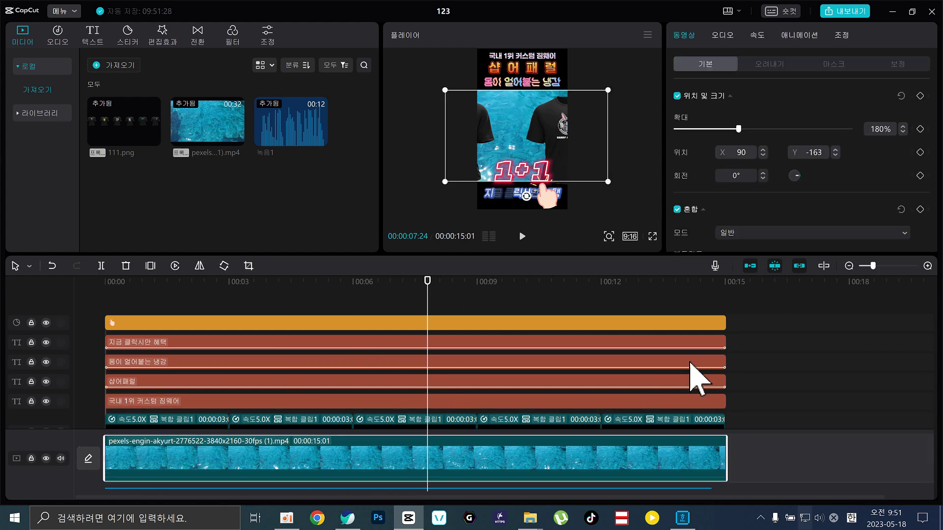
pyautogui.click(843, 36)
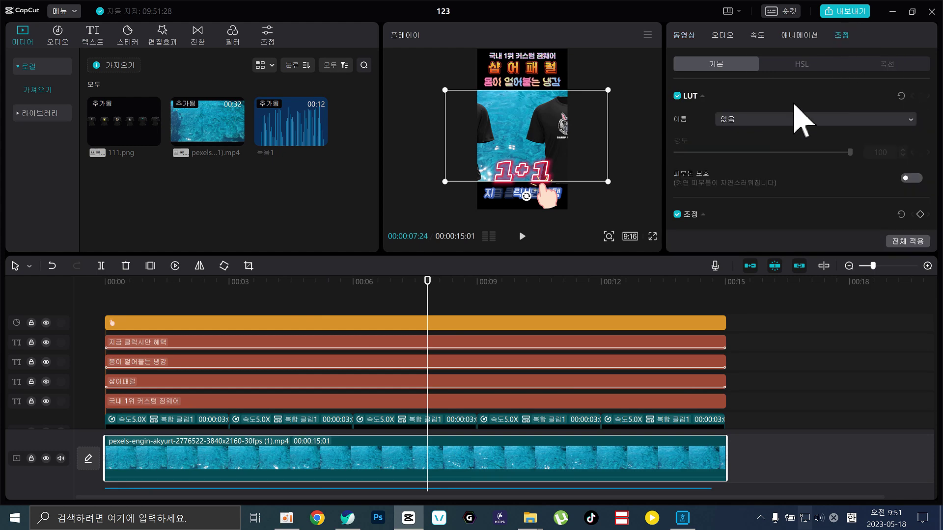
pyautogui.scroll(-5, 754, 162)
pyautogui.scroll(3, 754, 158)
pyautogui.scroll(-3, 776, 196)
pyautogui.moveTo(760, 155); pyautogui.dragTo(607, 172)
pyautogui.moveTo(763, 183); pyautogui.dragTo(824, 188)
pyautogui.scroll(-3, 773, 167)
pyautogui.scroll(1, 764, 129)
pyautogui.scroll(-6, 779, 178)
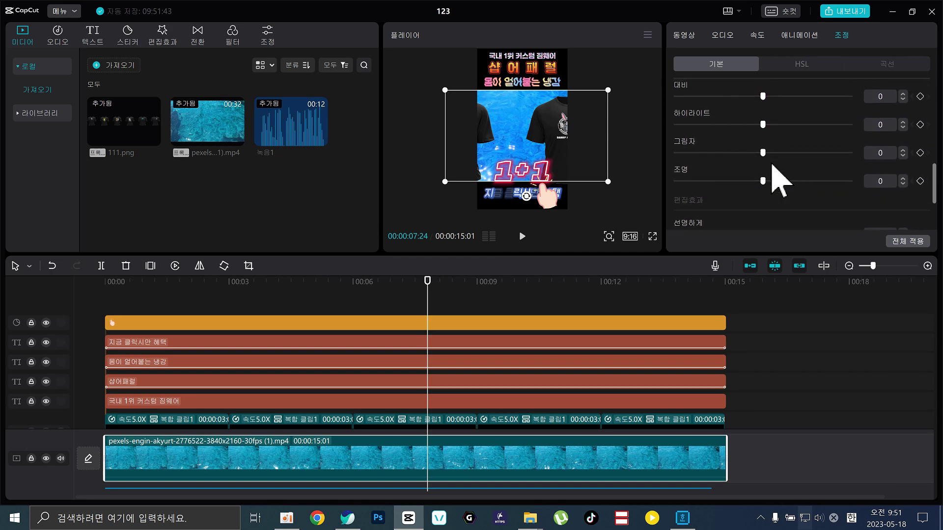
# Set the background water video's saturation to 24 and its contrast to 32.
pyautogui.scroll(3, 764, 123)
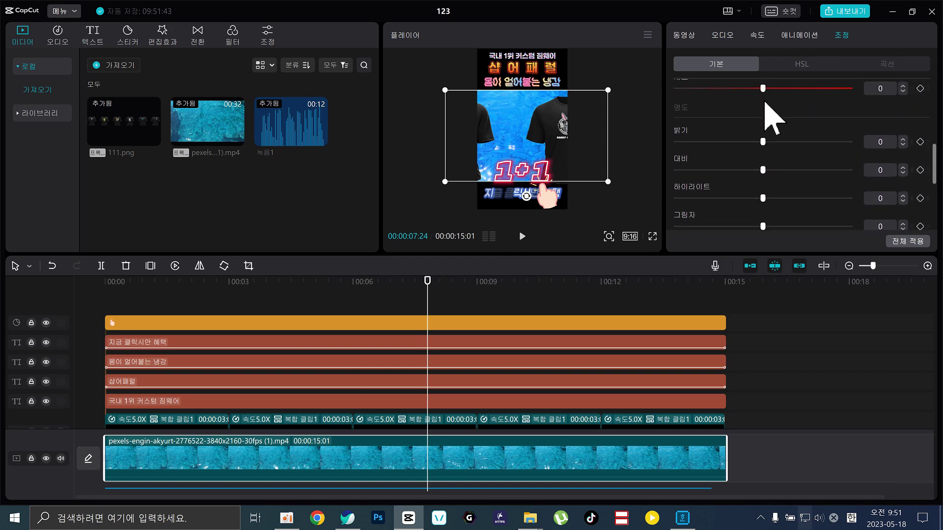
pyautogui.moveTo(763, 89); pyautogui.dragTo(805, 88)
pyautogui.moveTo(765, 170); pyautogui.dragTo(817, 178)
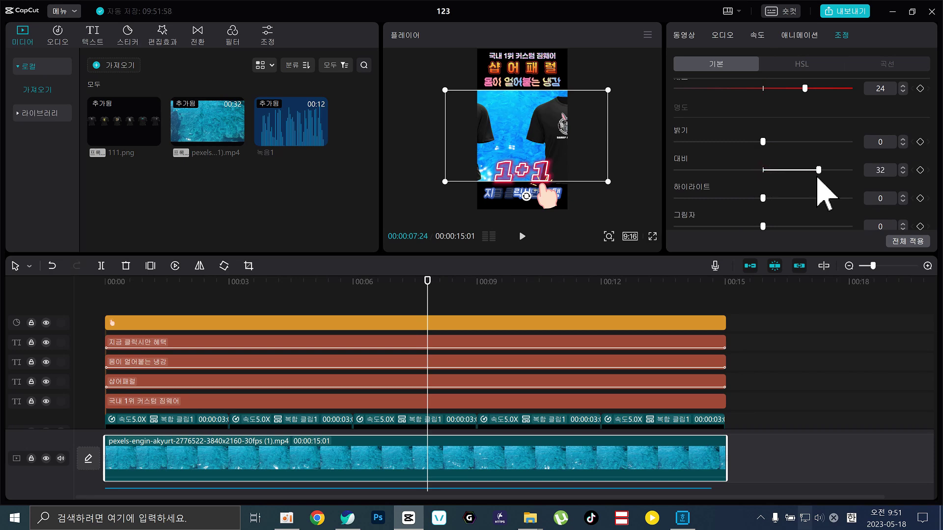
# Play the first seconds of the restyled ad from the beginning to check the new text effects and colours.
pyautogui.click(285, 291)
pyautogui.click(98, 290)
pyautogui.press('space')
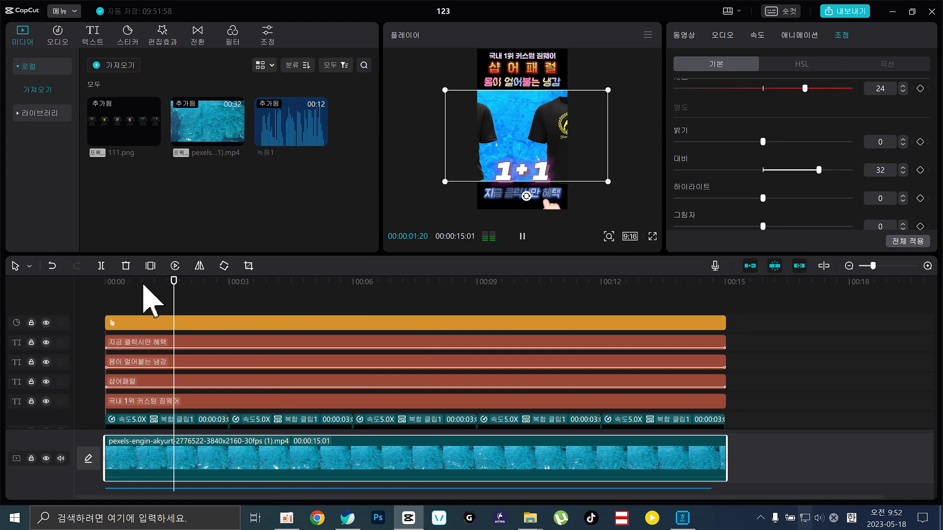
pyautogui.press('space')
# Mute the track holding the 녹음1 voice recording.
pyautogui.scroll(-1, 229, 351)
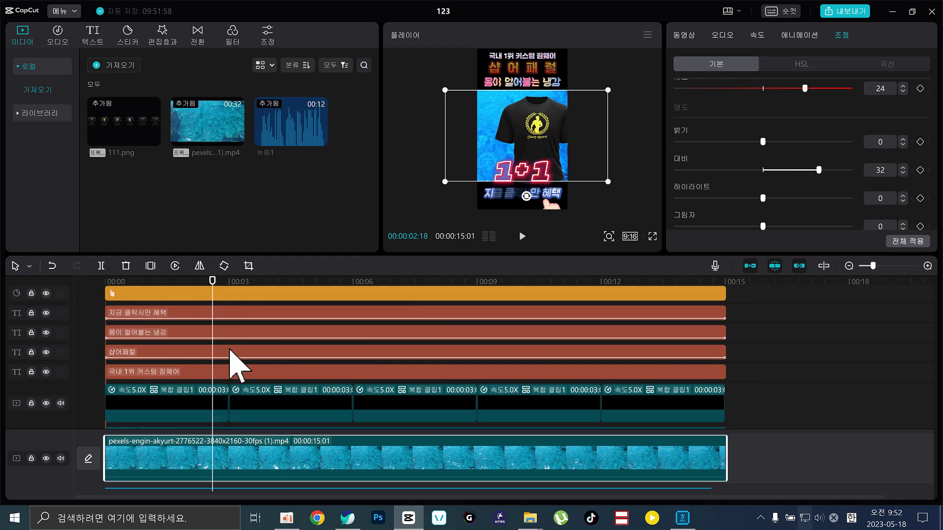
pyautogui.scroll(-3, 162, 410)
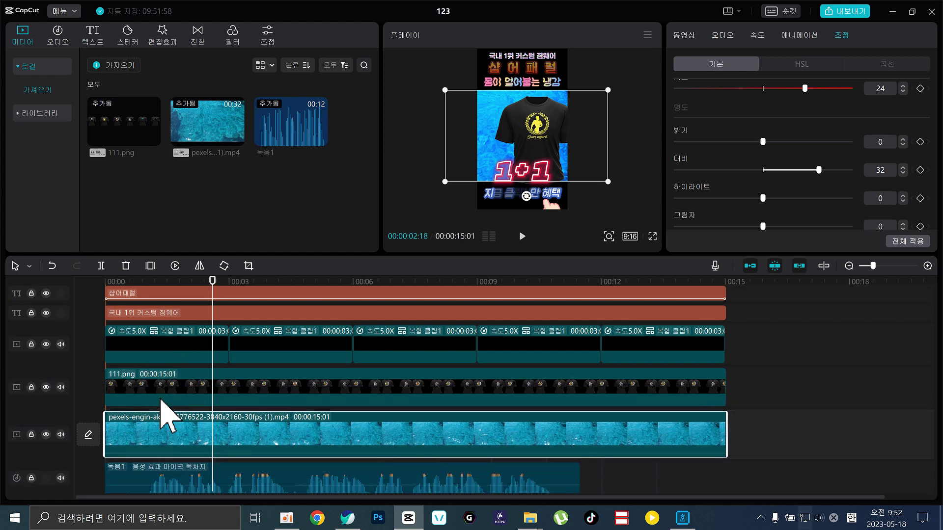
pyautogui.click(147, 461)
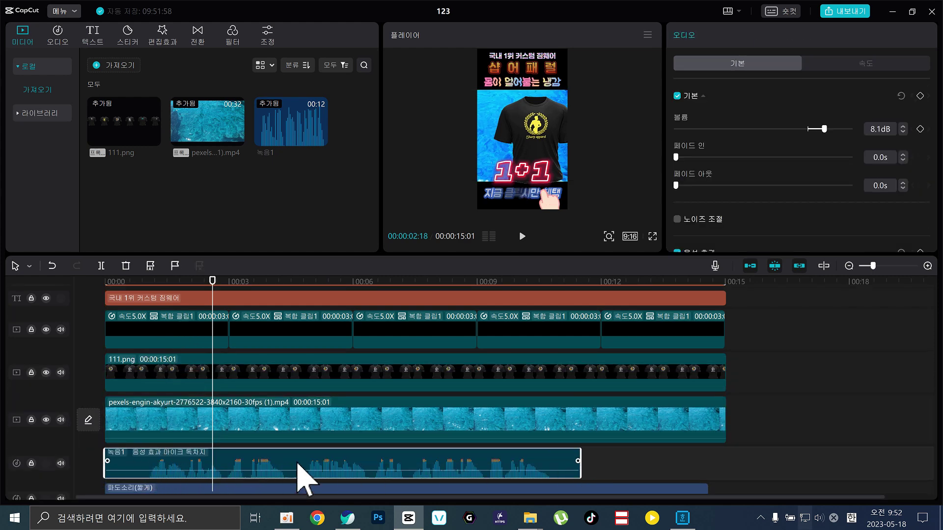
pyautogui.click(61, 465)
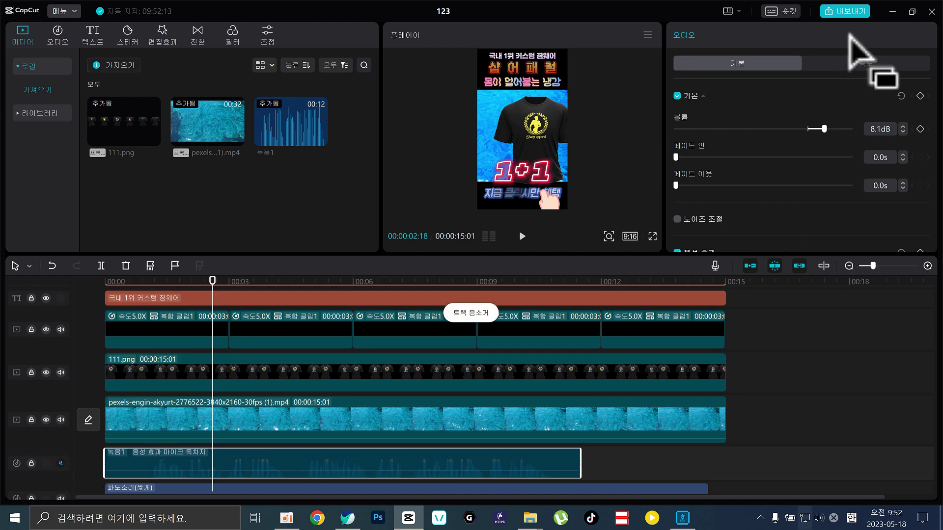
# Export the variant as 123 in 1080P, H.264, mp4 at 30fps, and dismiss the TikTok sharing dialog.
pyautogui.click(854, 9)
pyautogui.click(558, 89)
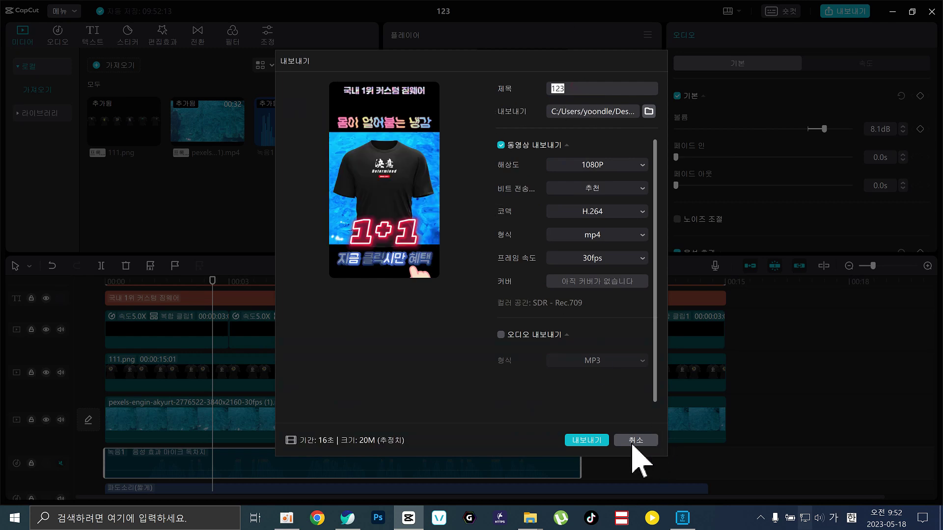
pyautogui.click(591, 438)
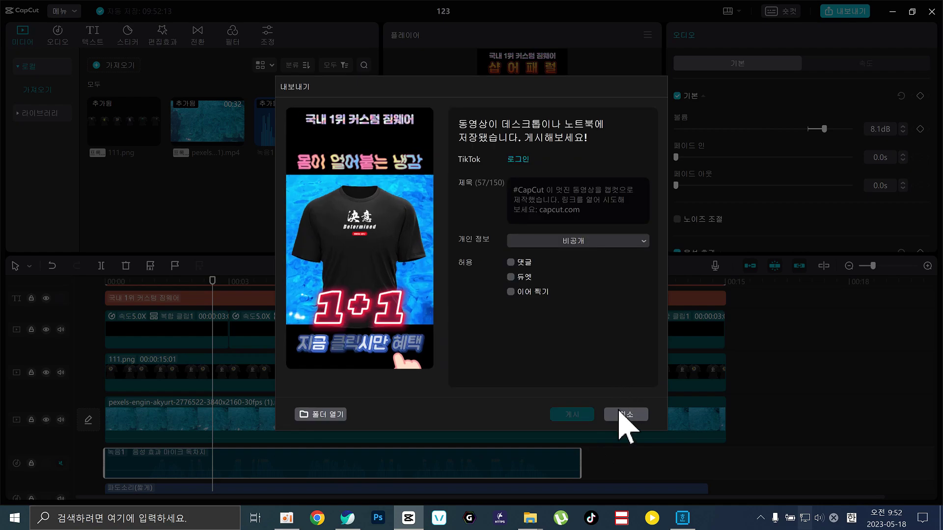
pyautogui.click(633, 415)
# Place the 광고소재1 video and 123.mp4 together in the desktop's empty area, and return to CapCut.
pyautogui.click(893, 11)
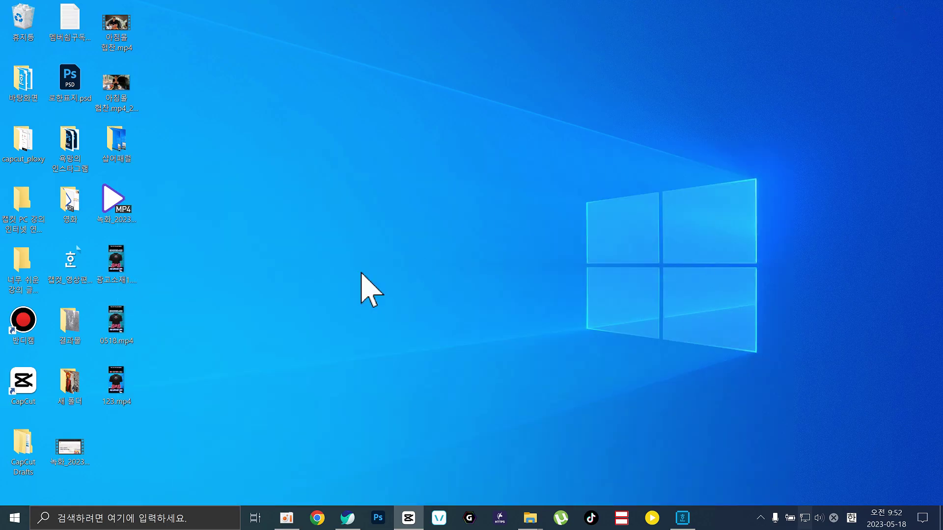
pyautogui.moveTo(118, 275); pyautogui.dragTo(317, 269)
pyautogui.moveTo(126, 393); pyautogui.dragTo(315, 338)
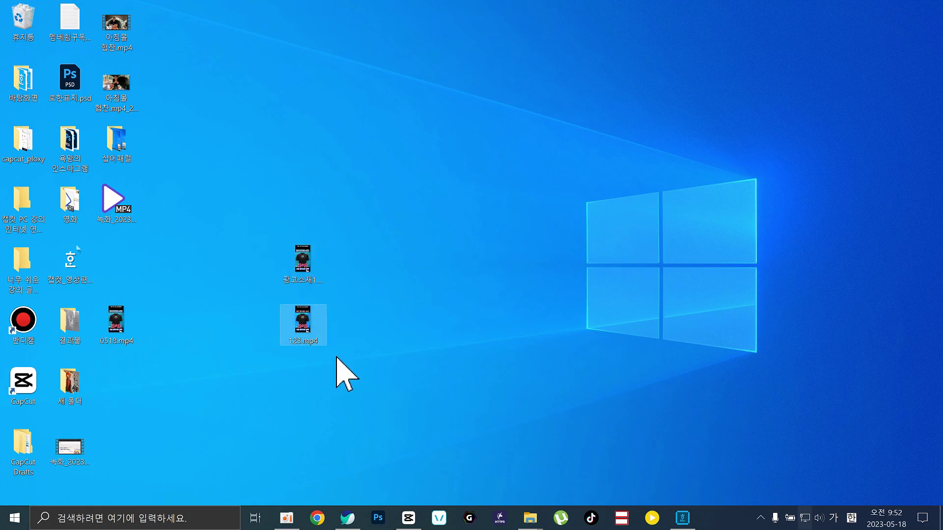
pyautogui.click(305, 254)
pyautogui.click(314, 324)
pyautogui.click(296, 267)
pyautogui.click(396, 316)
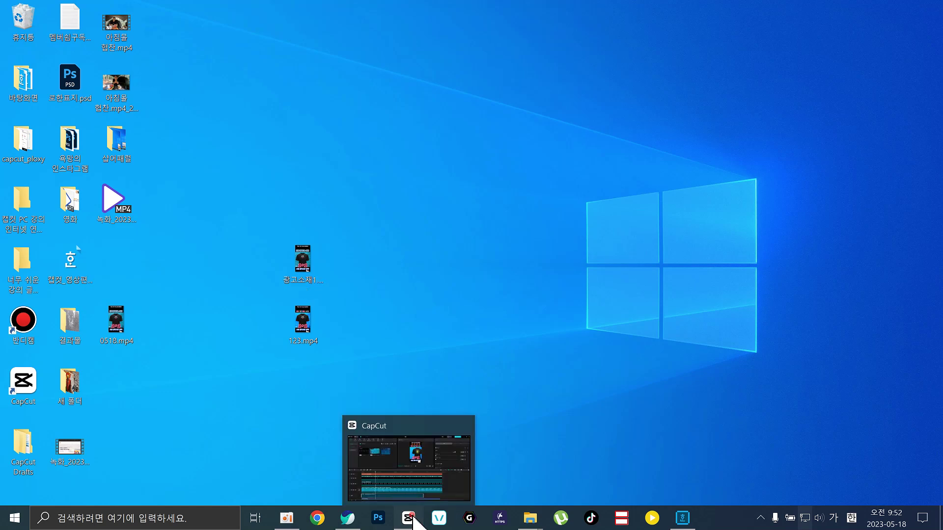
pyautogui.click(412, 517)
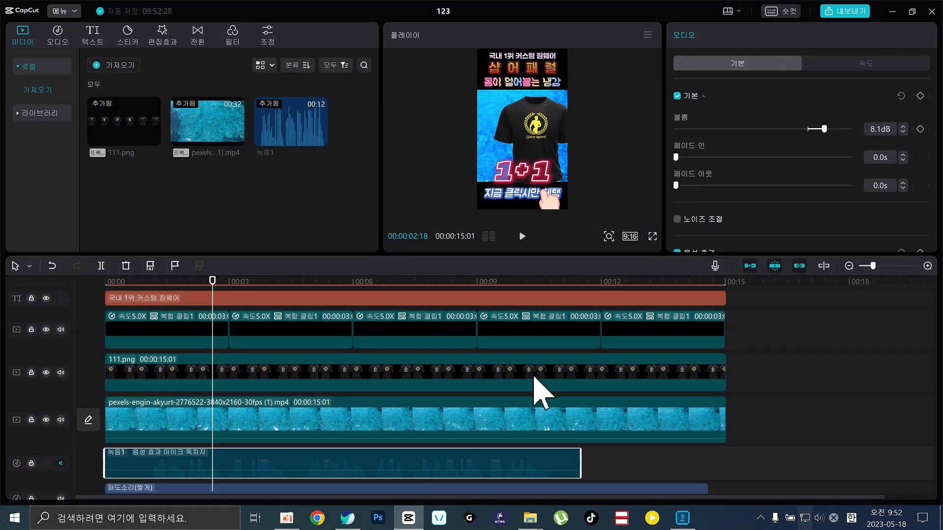